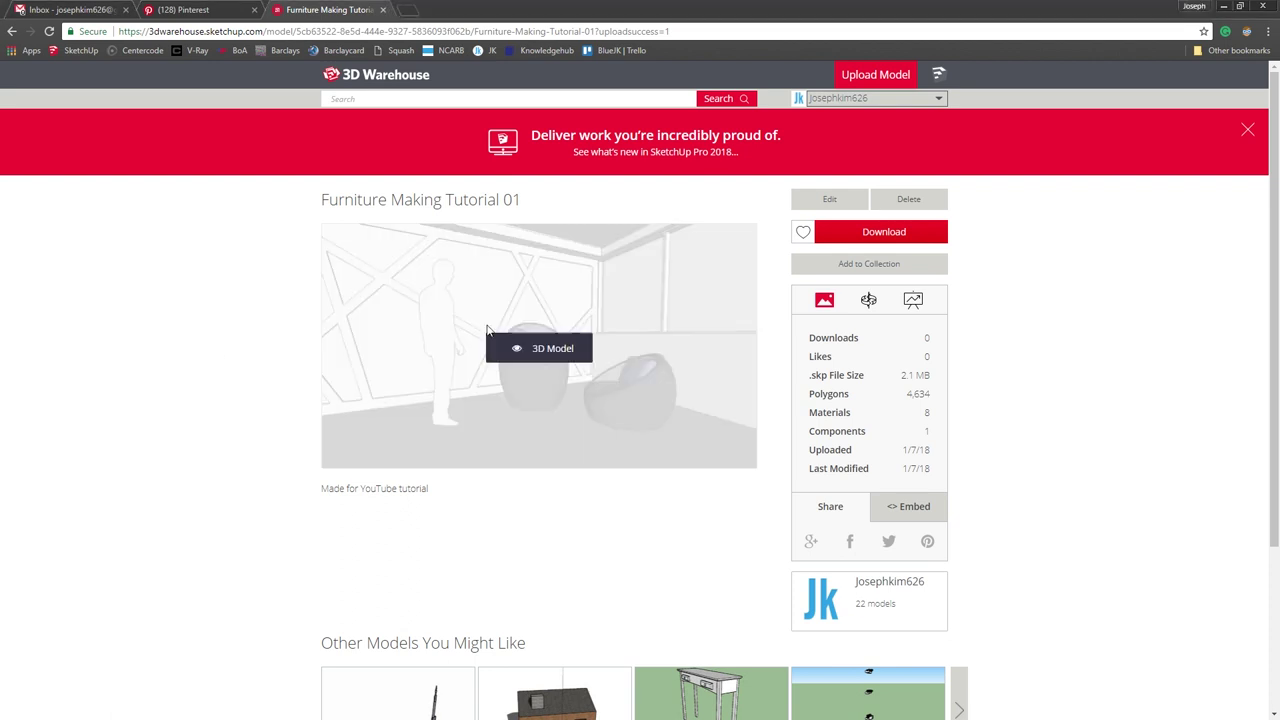
Download the Furniture Making Tutorial 01 model from 3D Warehouse.
{"action": "left_click", "coordinate": [885, 236]}
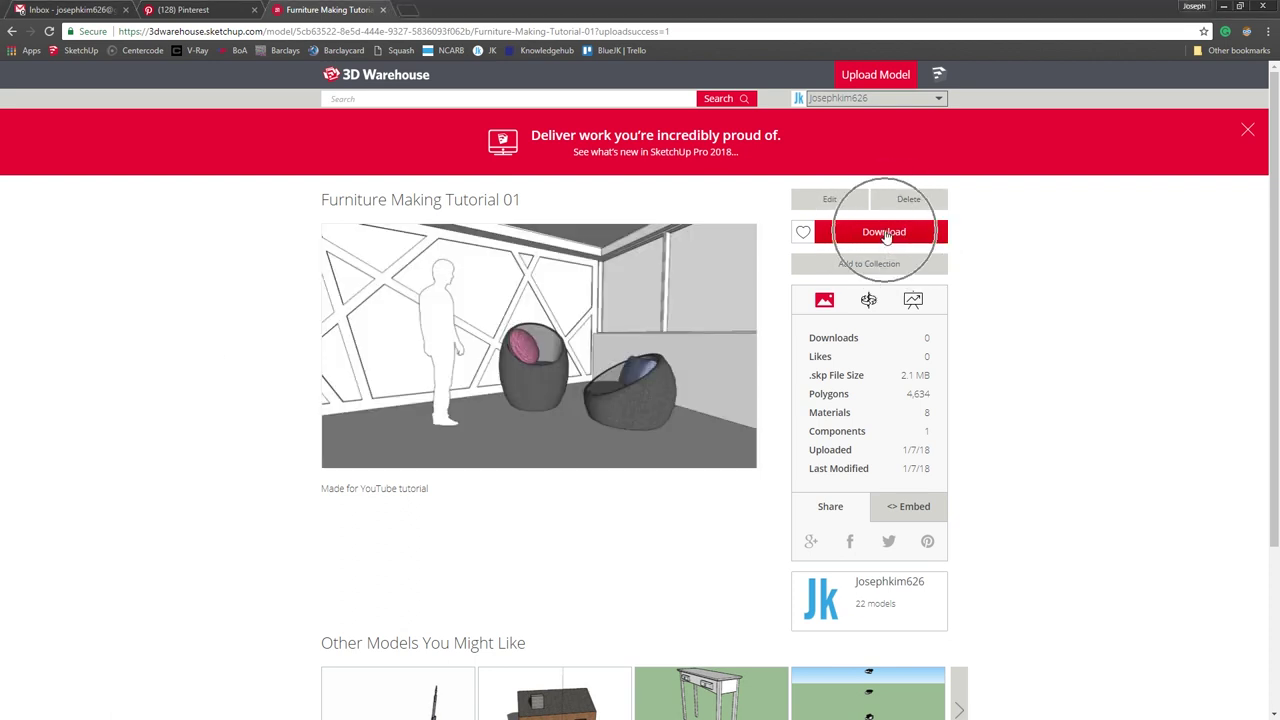
{"action": "left_click", "coordinate": [885, 234]}
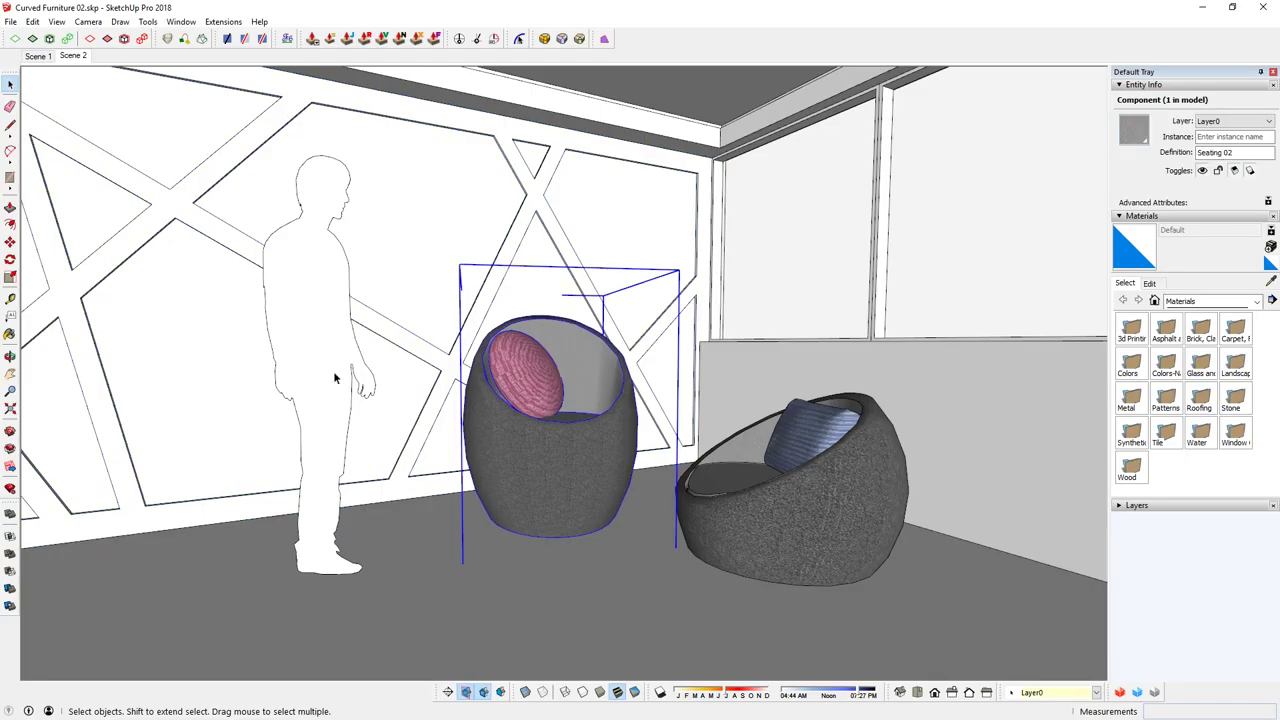
Examine the standing figure, the two round chairs and the blue egg-shaped solid in the room.
{"action": "left_click", "coordinate": [333, 371]}
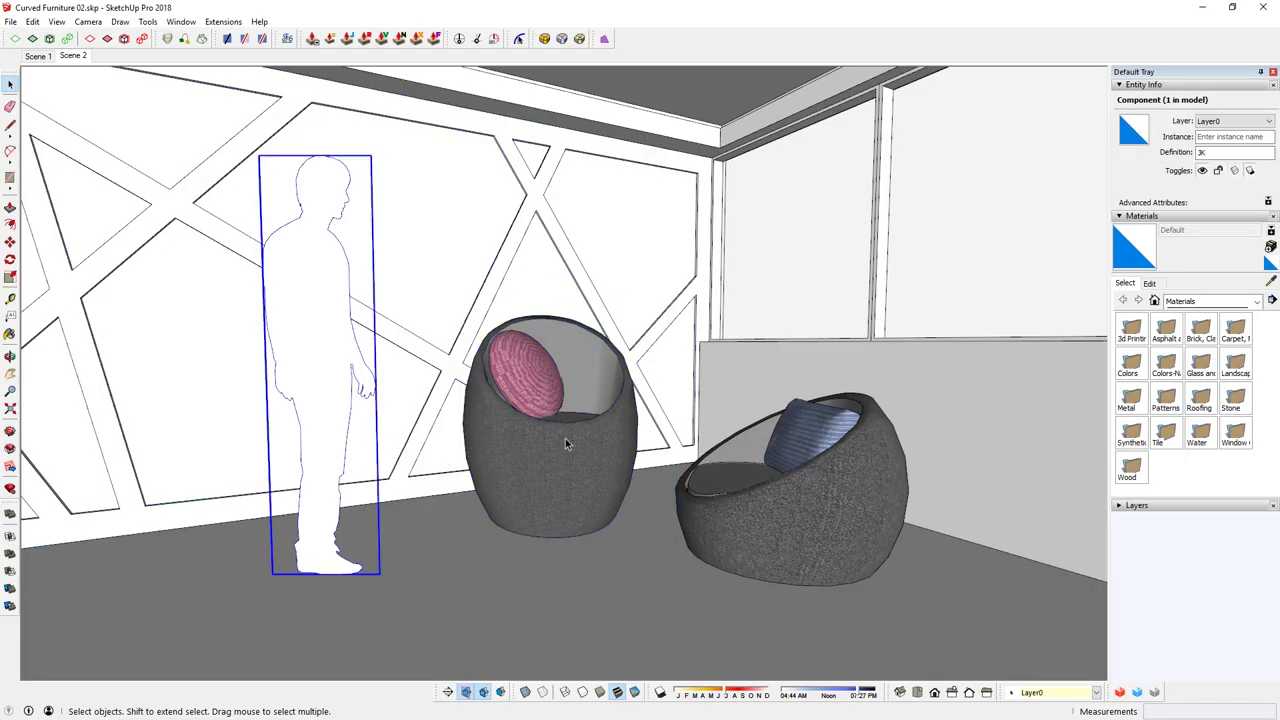
{"action": "left_click", "coordinate": [565, 443]}
{"action": "left_click", "coordinate": [810, 510]}
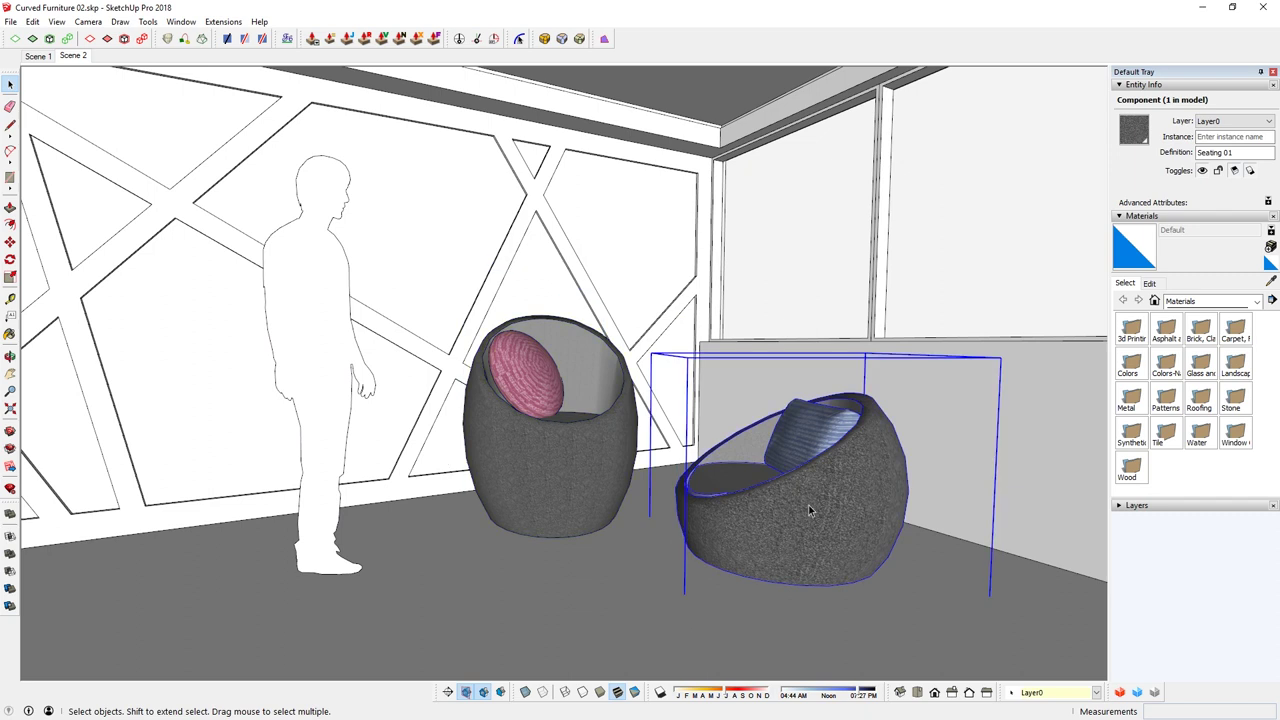
{"action": "left_click", "coordinate": [569, 437]}
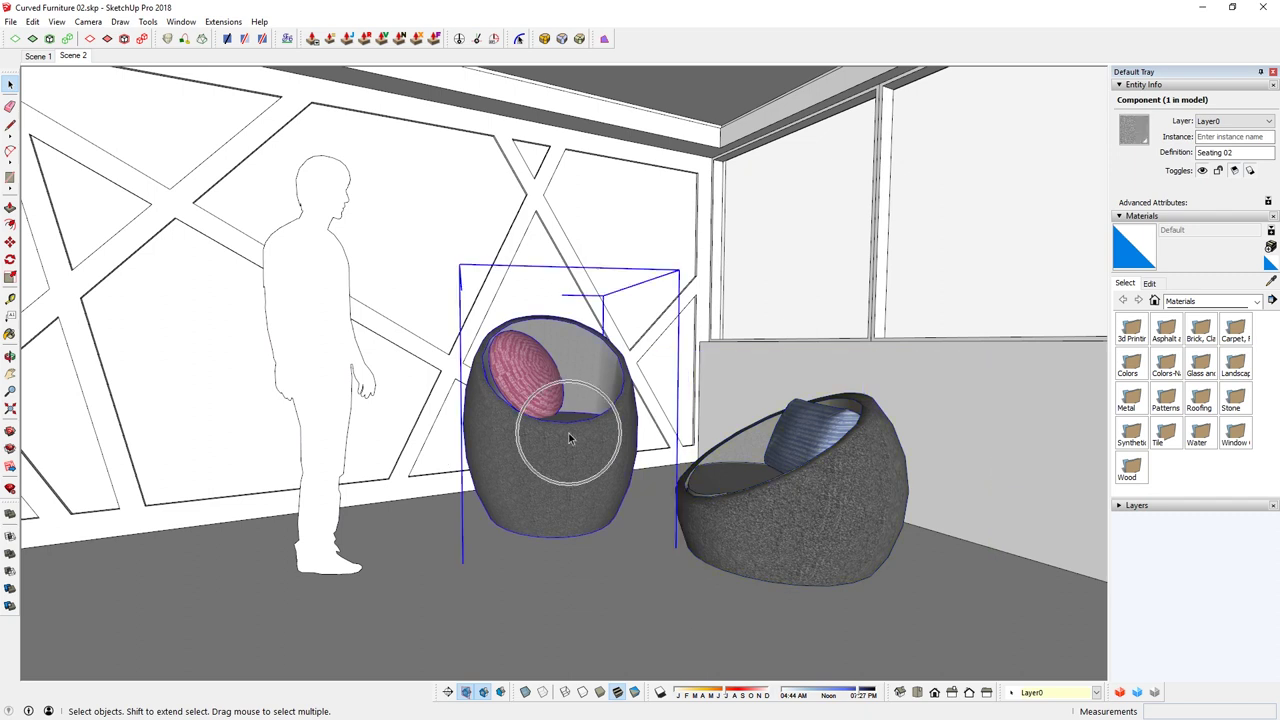
{"action": "scroll", "coordinate": [569, 437], "scroll_direction": "down", "scroll_amount": 5}
{"action": "middle_click_drag", "start_coordinate": [569, 437], "coordinate": [784, 439]}
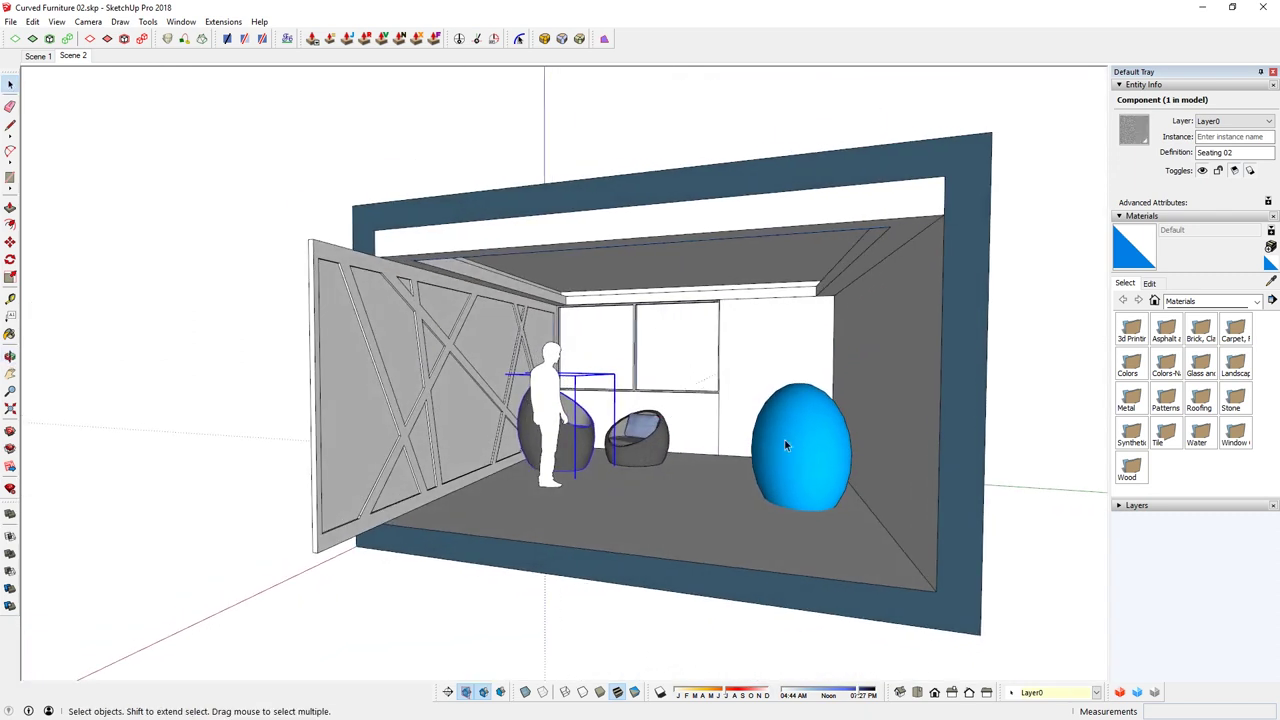
{"action": "left_click", "coordinate": [768, 411]}
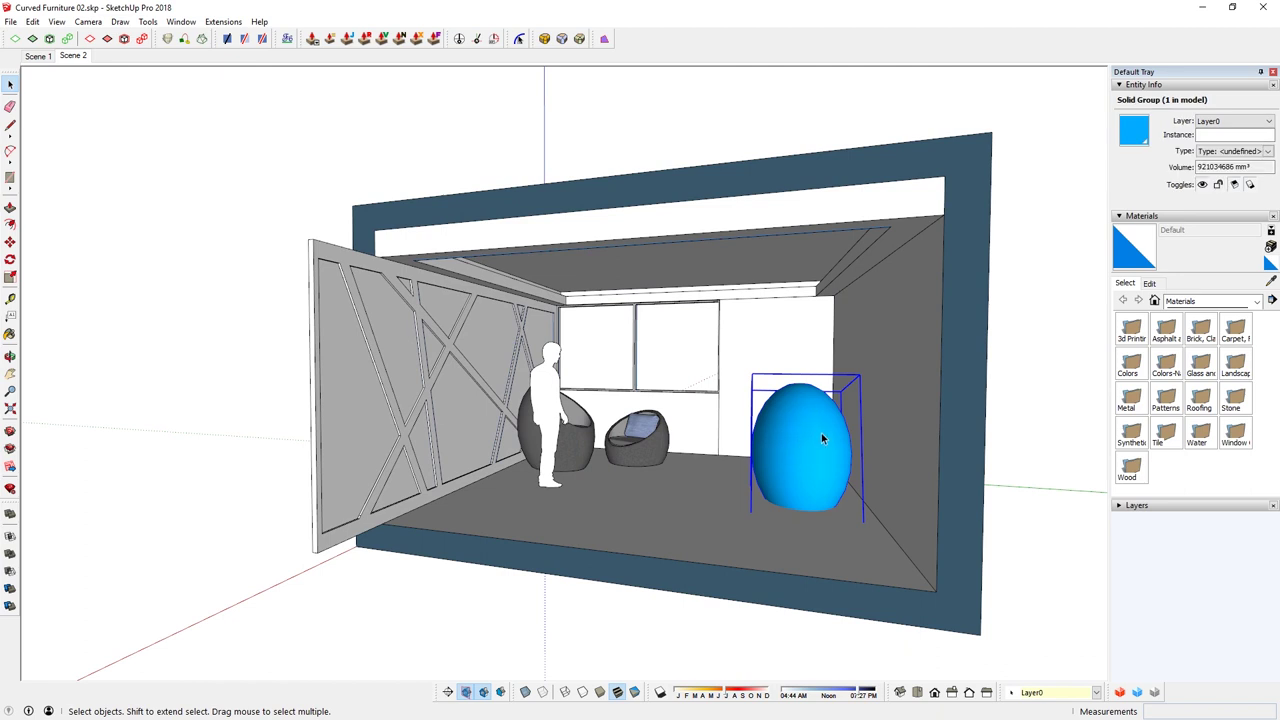
{"action": "middle_click_drag", "start_coordinate": [802, 448], "coordinate": [752, 432]}
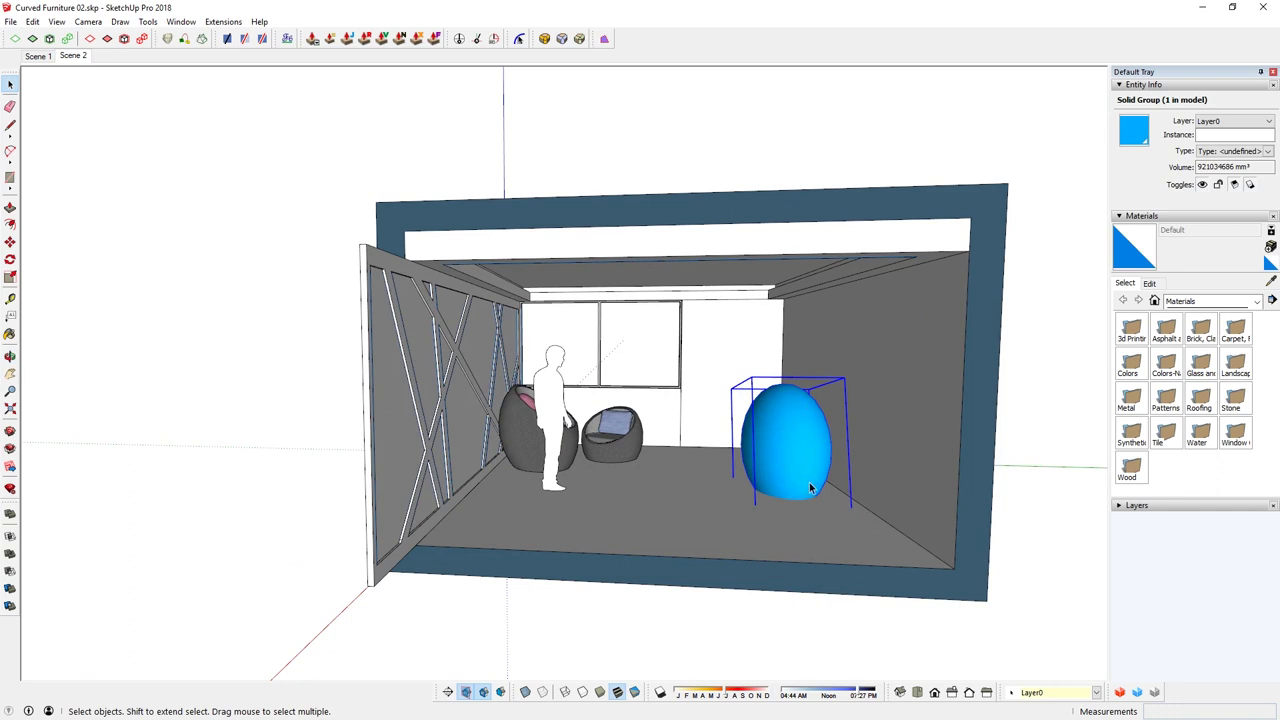
Copy the pink-cushioned chair and the blue egg-shaped solid from the room onto its roof.
{"action": "middle_click_drag", "start_coordinate": [809, 482], "coordinate": [776, 464]}
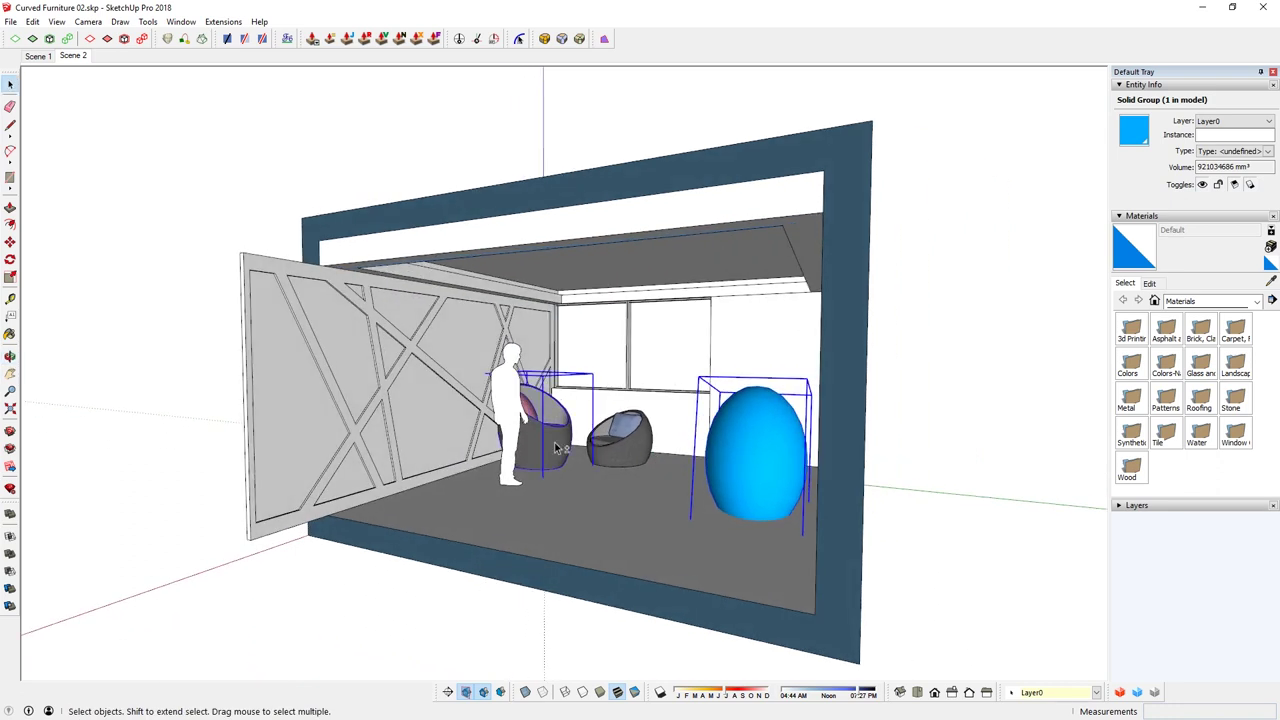
{"action": "key", "text": "m"}
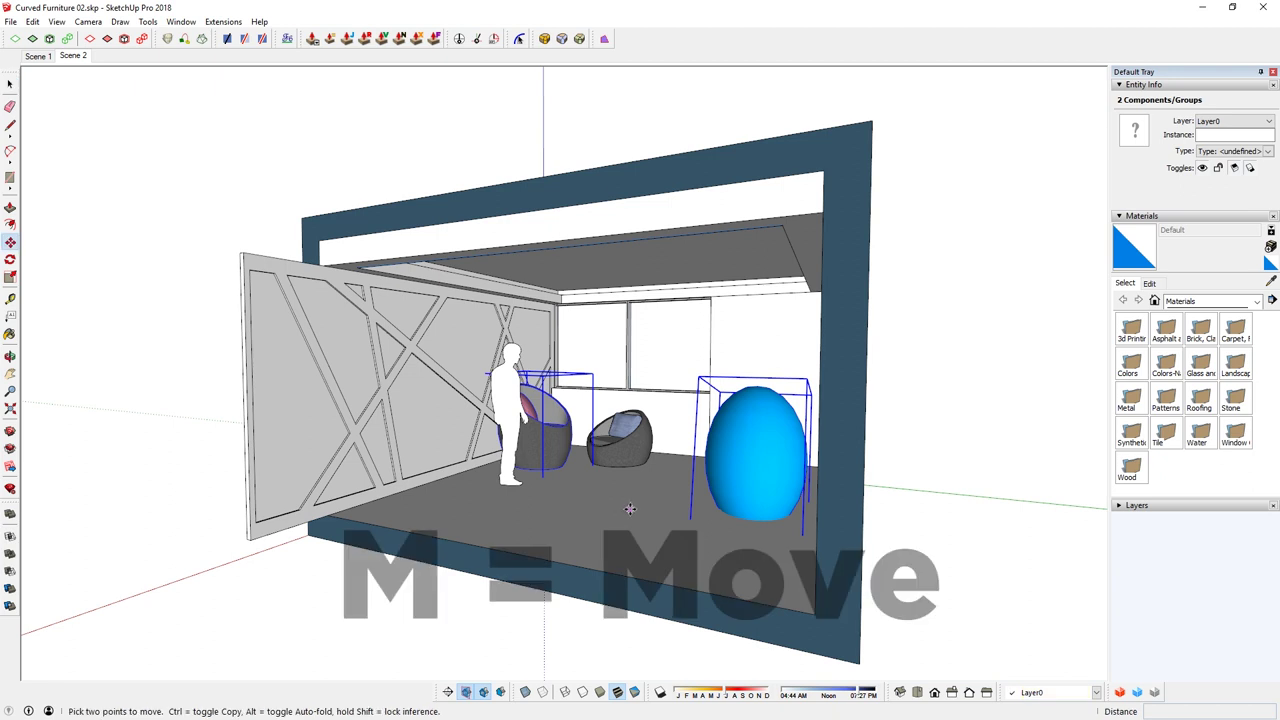
{"action": "key", "text": "ctrl"}
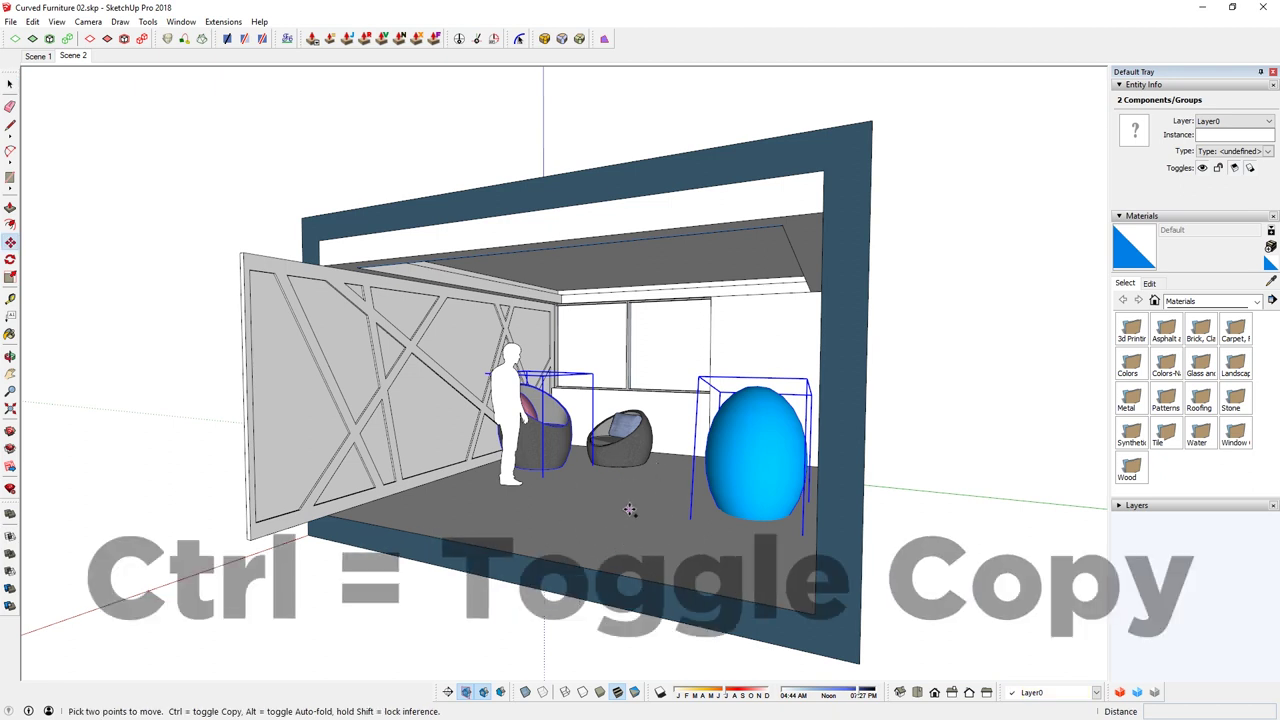
{"action": "left_click", "coordinate": [628, 509]}
{"action": "middle_click_drag", "start_coordinate": [637, 331], "coordinate": [652, 531]}
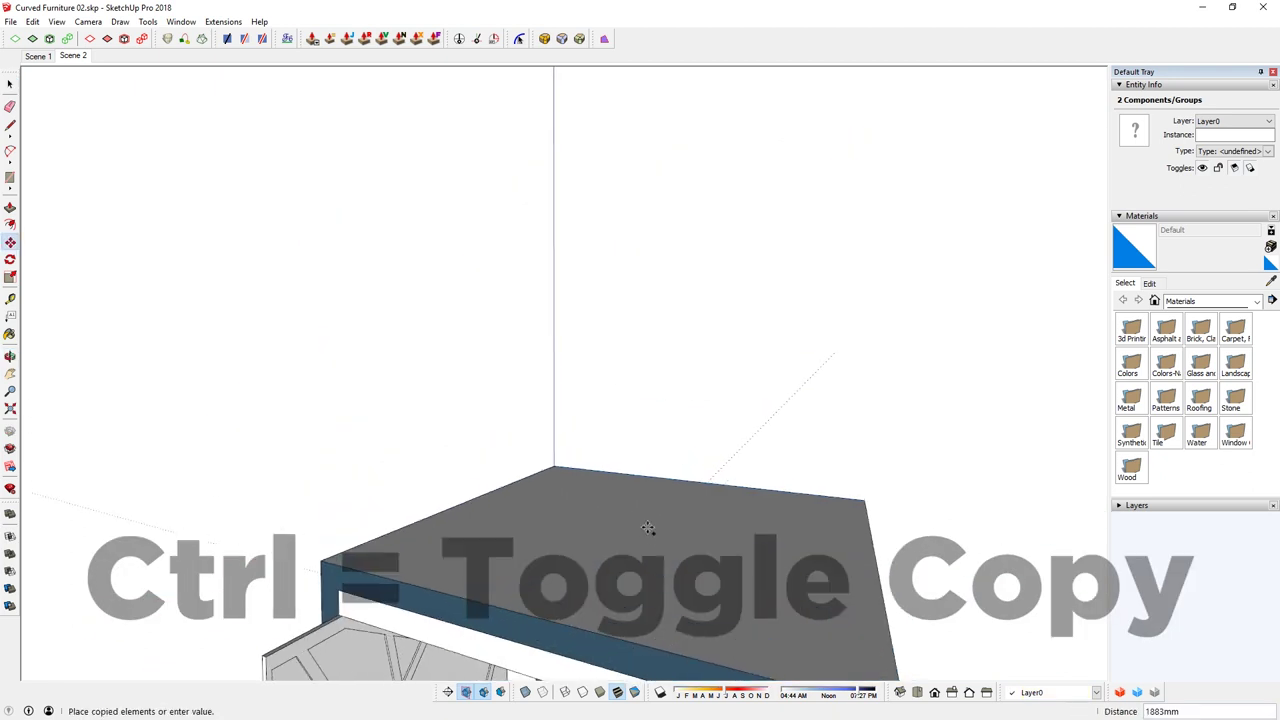
{"action": "left_click", "coordinate": [658, 524]}
Move the copied blue egg about 1.2 m along the red axis on the roof, away from the chair.
{"action": "middle_click_drag", "start_coordinate": [676, 574], "coordinate": [666, 486]}
{"action": "key", "text": "space"}
{"action": "left_click", "coordinate": [620, 528]}
{"action": "key", "text": "m"}
{"action": "left_click", "coordinate": [597, 551]}
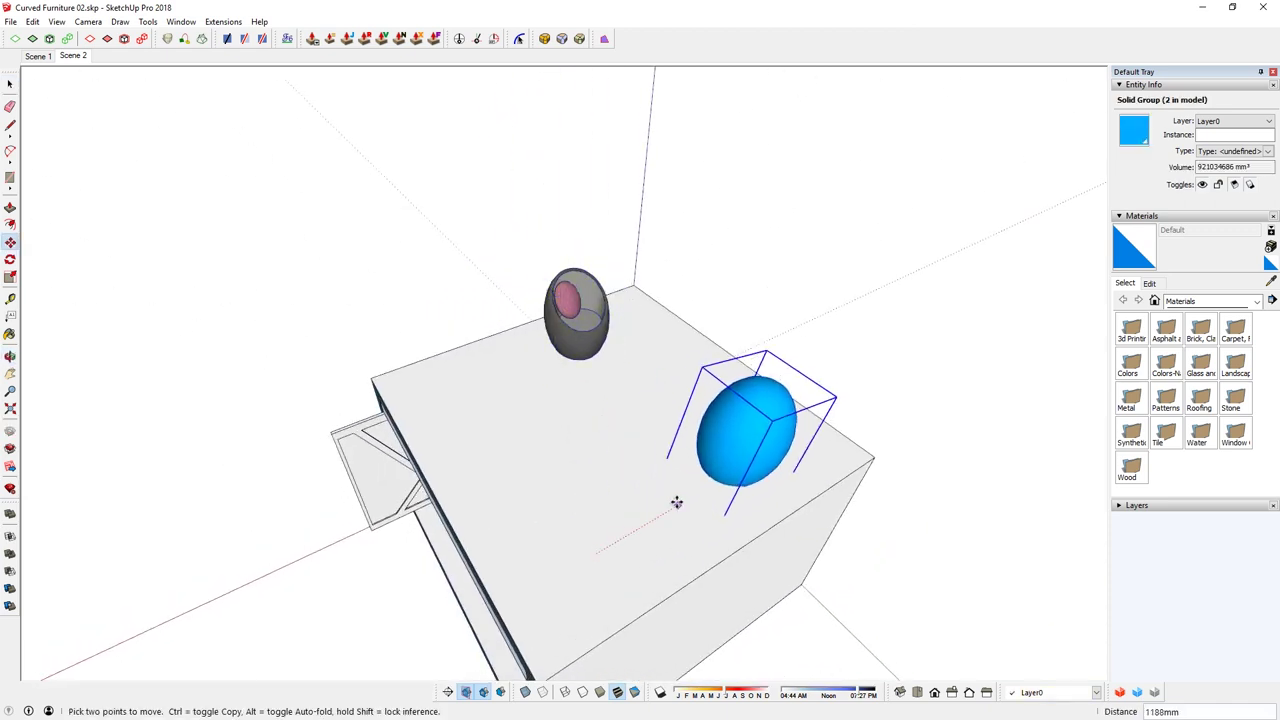
{"action": "left_click", "coordinate": [683, 503]}
{"action": "key", "text": "space"}
Draw a horizontal circle with a radius of about 727 mm on the roof, in front of the copied chair and egg.
{"action": "key", "text": "c"}
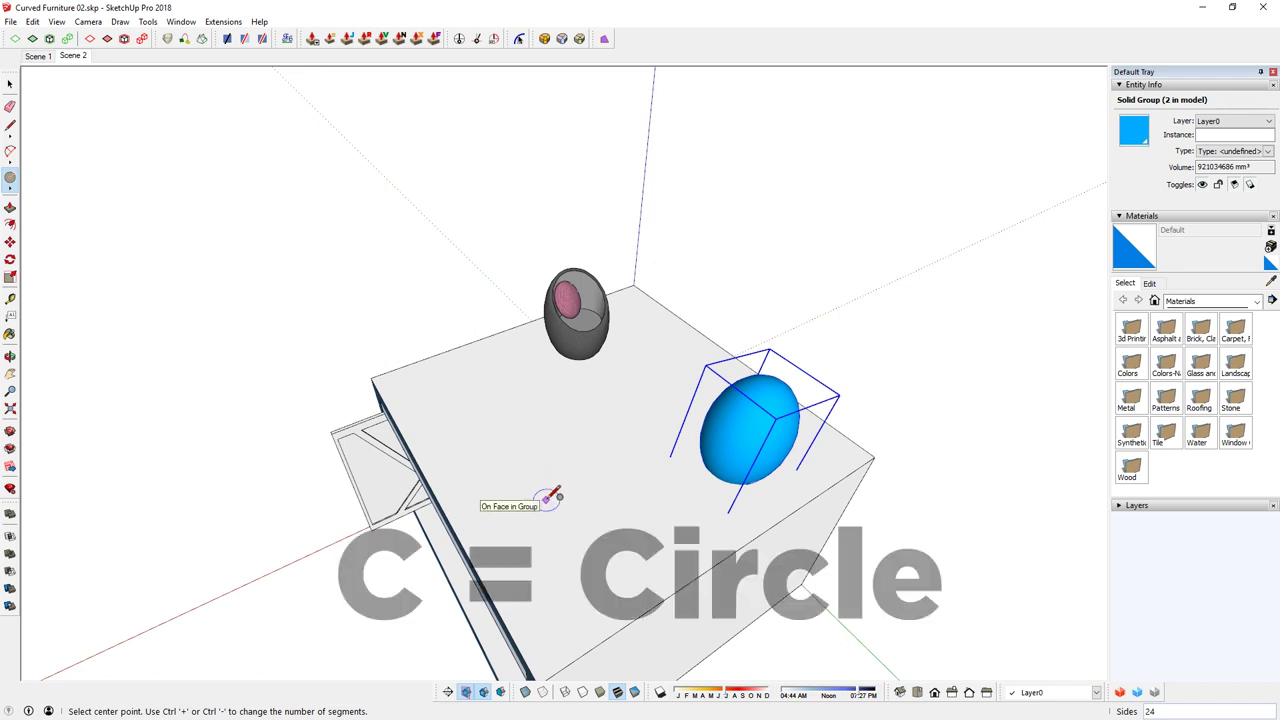
{"action": "left_click", "coordinate": [555, 499]}
{"action": "left_click", "coordinate": [612, 458]}
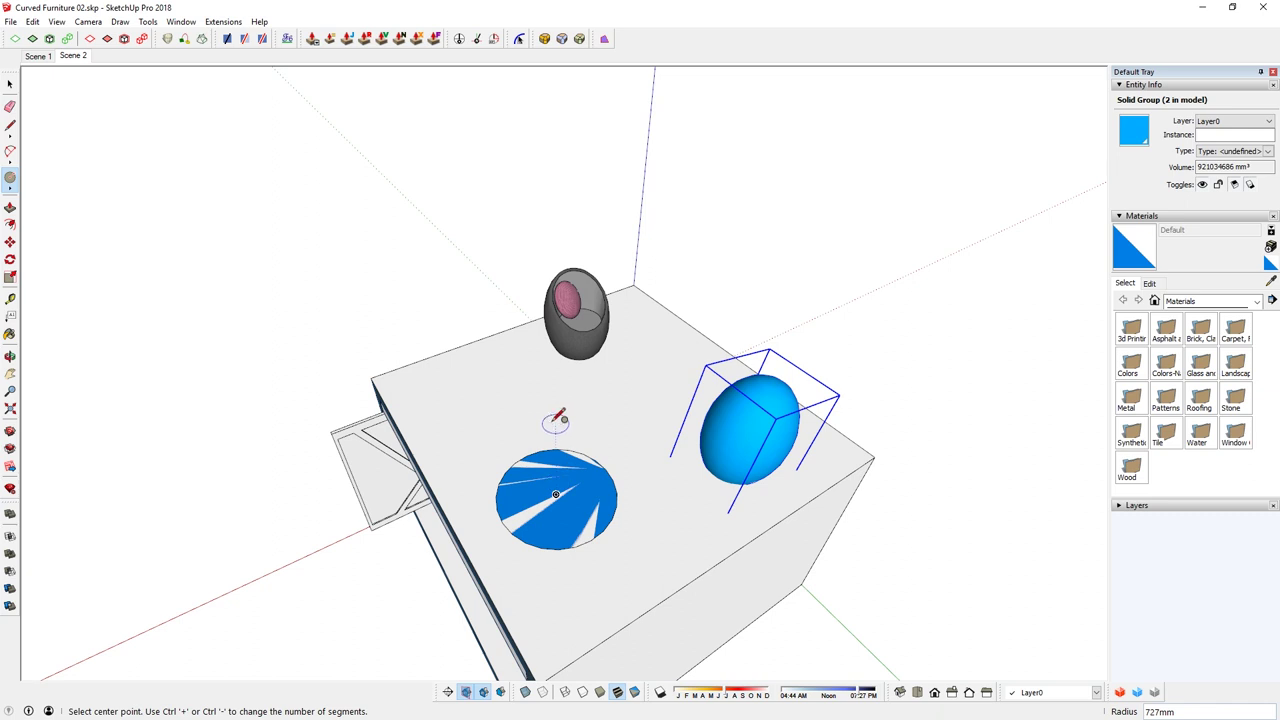
Draw a vertical circle with a radius of about 540 mm, centred directly above the horizontal circle's centre.
{"action": "middle_click_drag", "start_coordinate": [590, 442], "coordinate": [612, 405]}
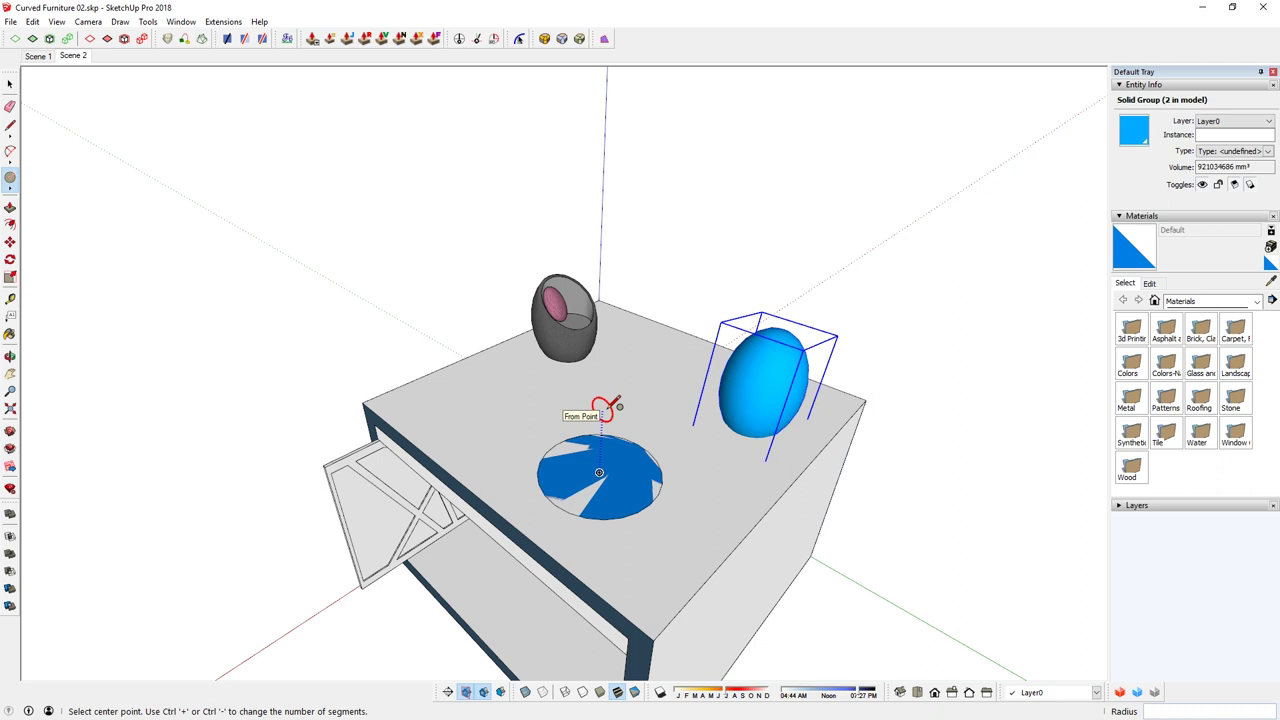
{"action": "left_click", "coordinate": [601, 412]}
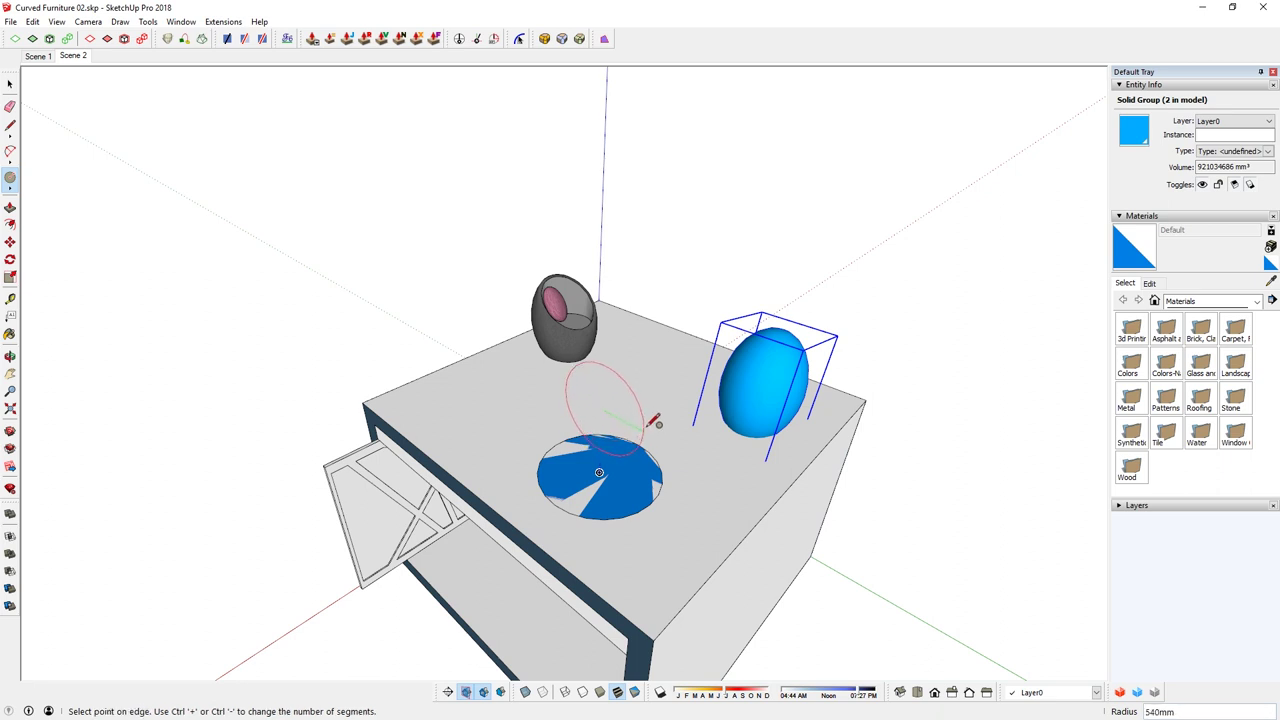
{"action": "left_click", "coordinate": [653, 420]}
{"action": "key", "text": "space"}
Sweep the vertical circle around the horizontal circle with Follow Me to form a sphere.
{"action": "left_click", "coordinate": [618, 485]}
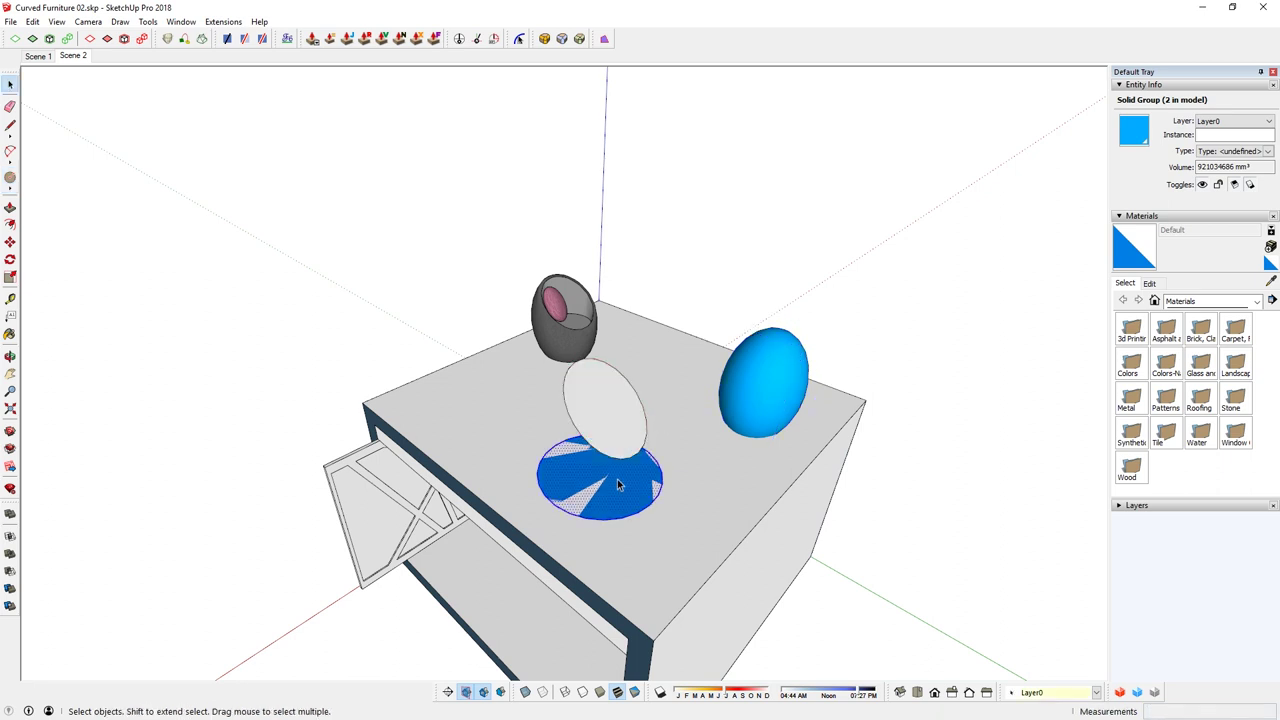
{"action": "double_click", "coordinate": [543, 470]}
{"action": "left_click", "coordinate": [147, 22]}
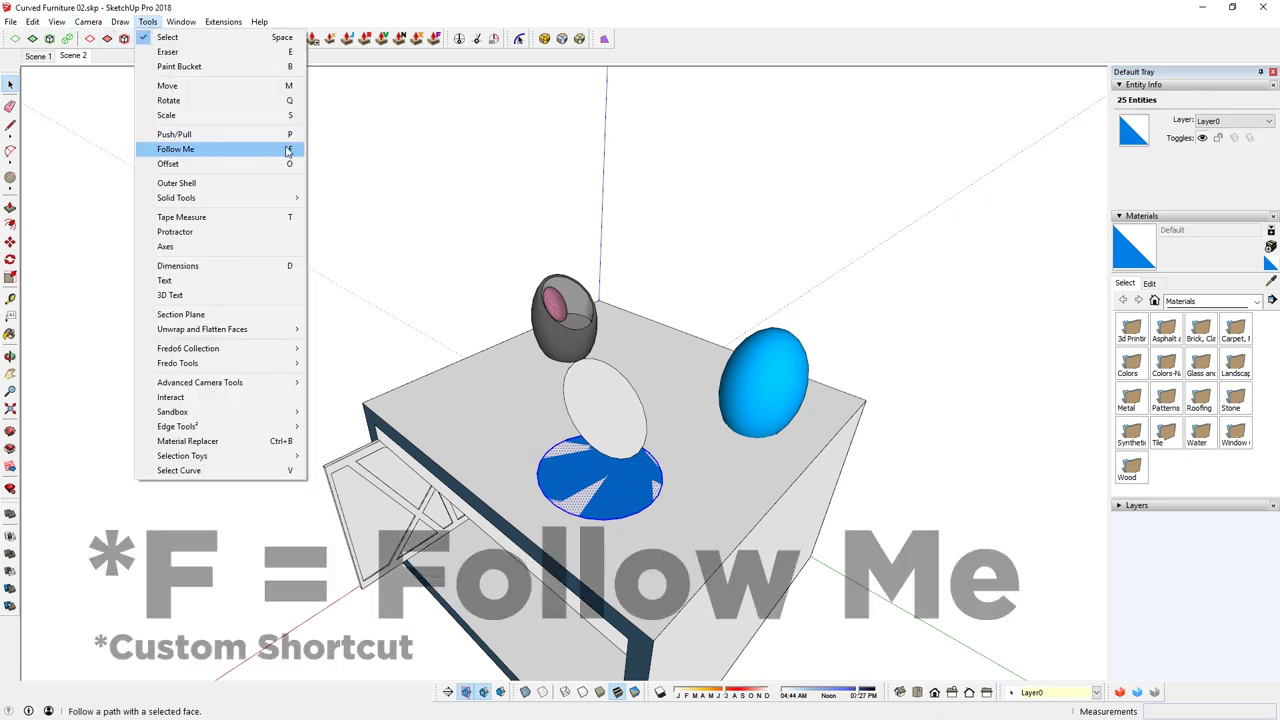
{"action": "left_click", "coordinate": [290, 150]}
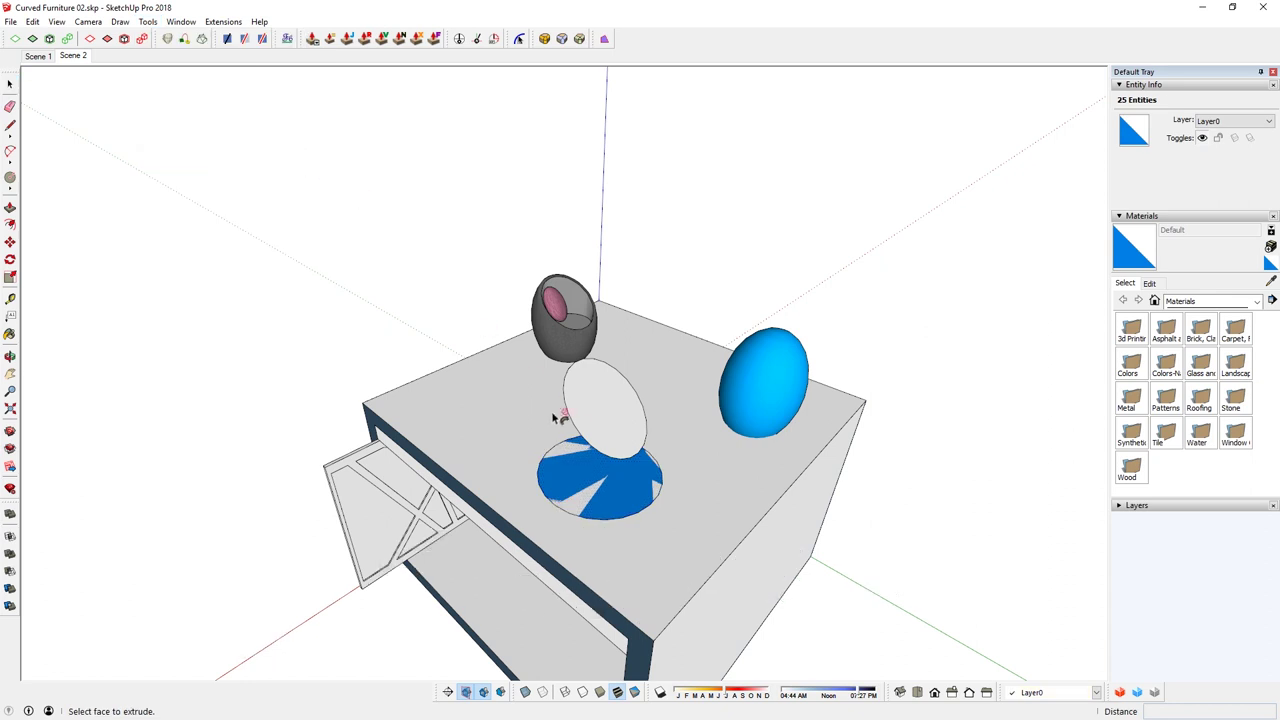
{"action": "left_click", "coordinate": [612, 407]}
Delete the horizontal path circle beneath the sphere, including its face and edge.
{"action": "middle_click_drag", "start_coordinate": [614, 407], "coordinate": [650, 460]}
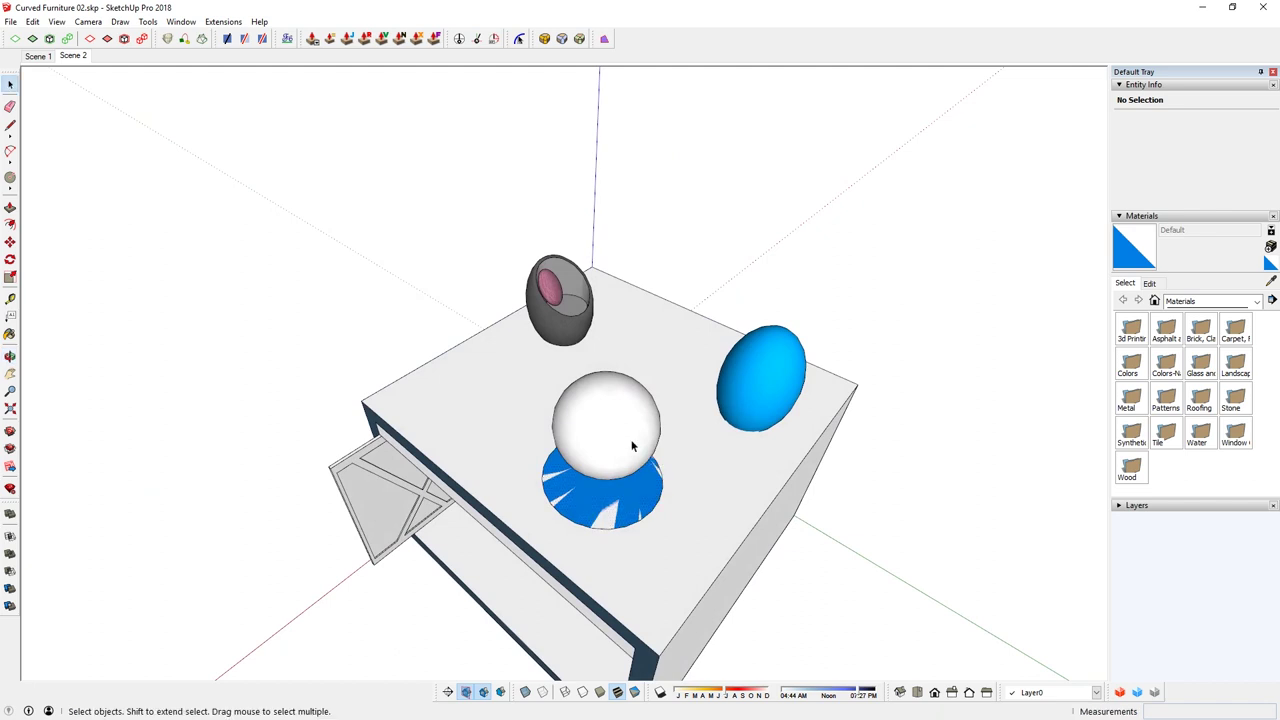
{"action": "double_click", "coordinate": [616, 504]}
{"action": "key", "text": "Delete"}
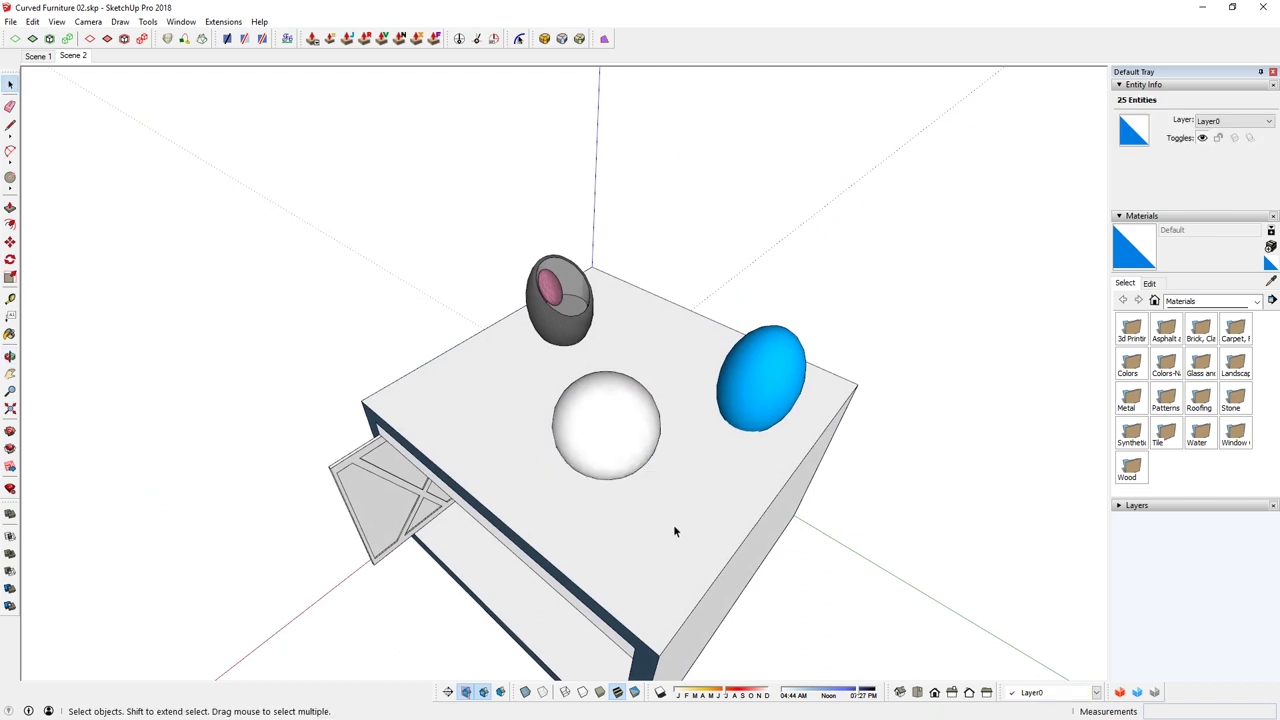
Turn on hidden geometry to expose the individual facets of the sphere.
{"action": "middle_click_drag", "start_coordinate": [677, 529], "coordinate": [617, 370]}
{"action": "middle_click_drag", "start_coordinate": [679, 281], "coordinate": [714, 297]}
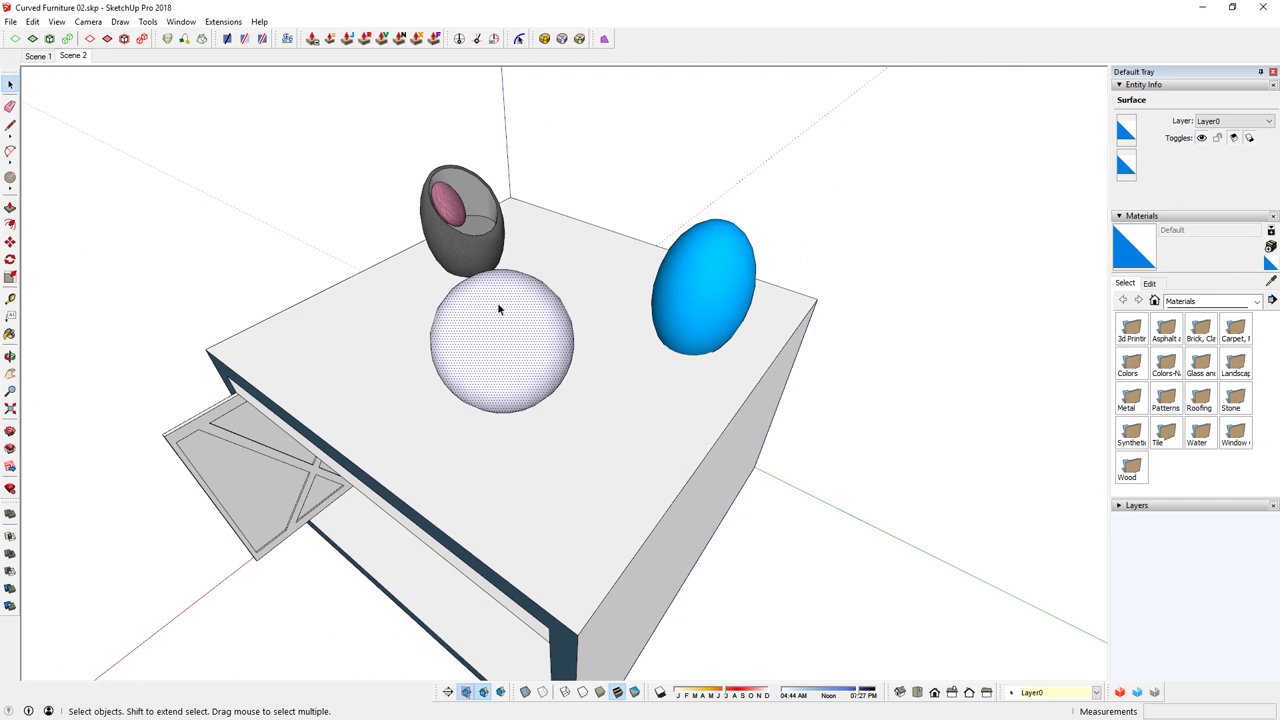
{"action": "middle_click_drag", "start_coordinate": [499, 309], "coordinate": [546, 276]}
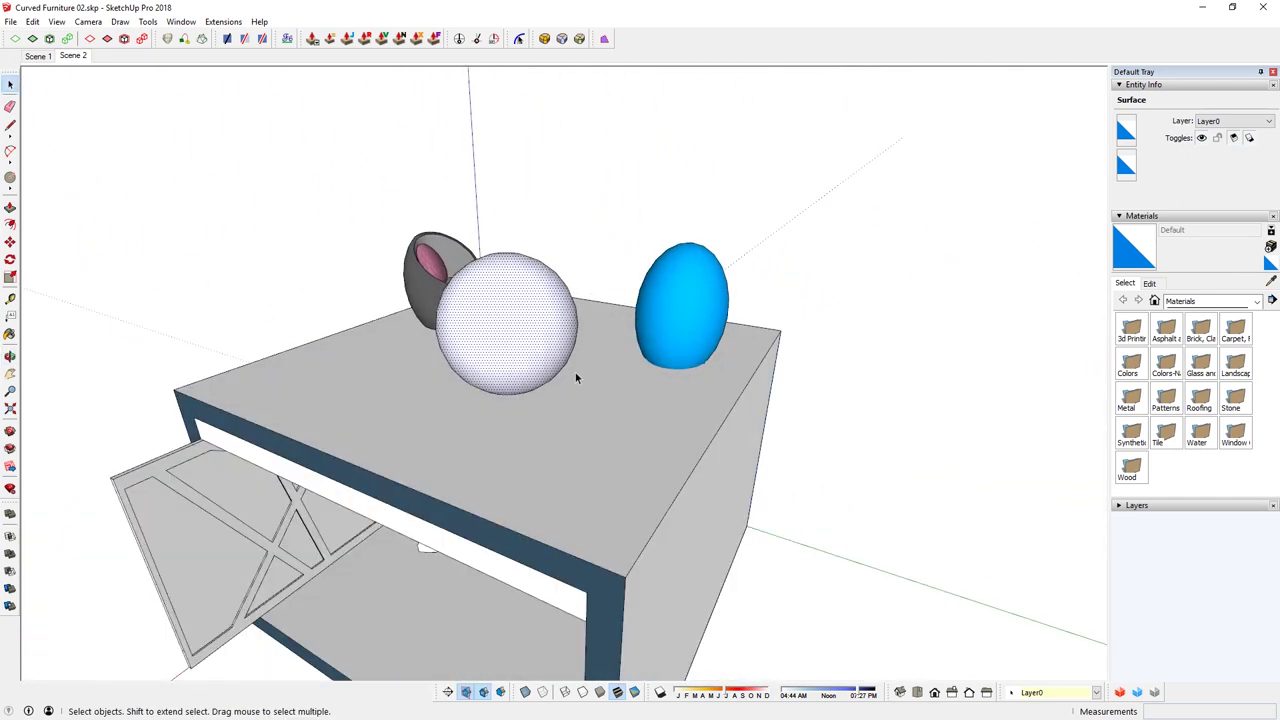
{"action": "middle_click_drag", "start_coordinate": [505, 373], "coordinate": [477, 360]}
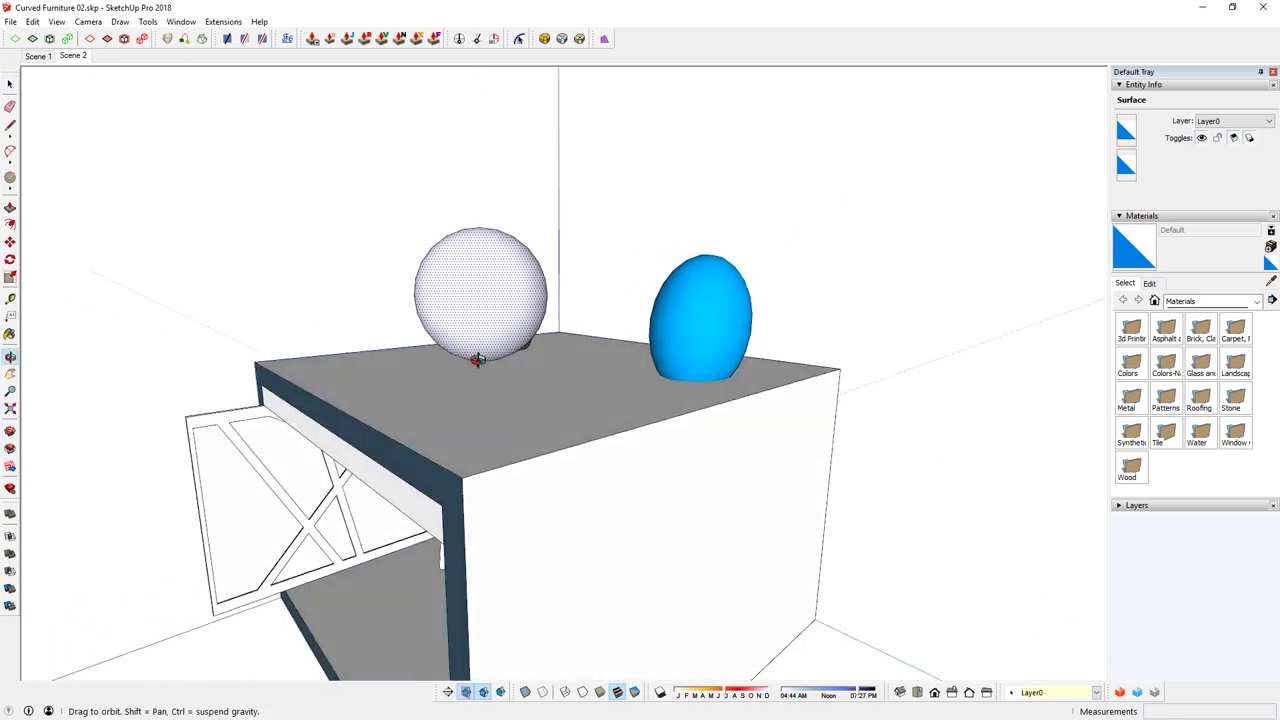
{"action": "left_click", "coordinate": [56, 22]}
{"action": "left_click", "coordinate": [84, 71]}
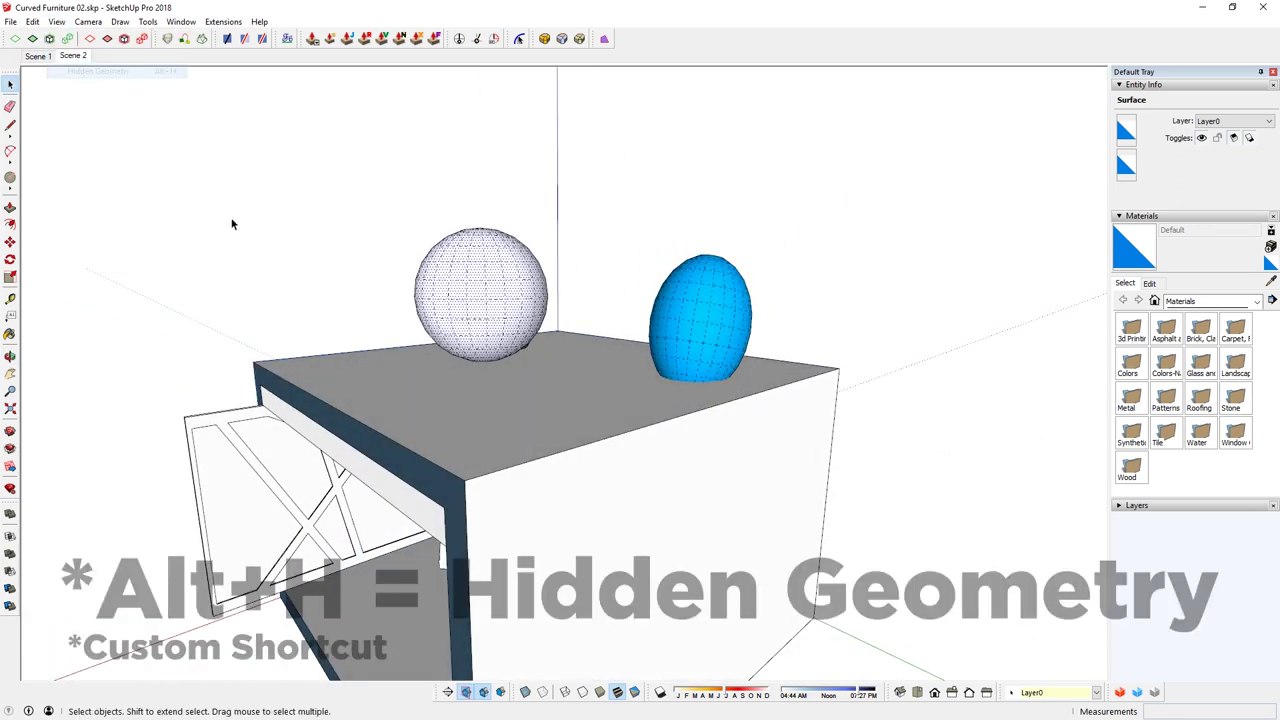
{"action": "middle_click_drag", "start_coordinate": [234, 224], "coordinate": [690, 410]}
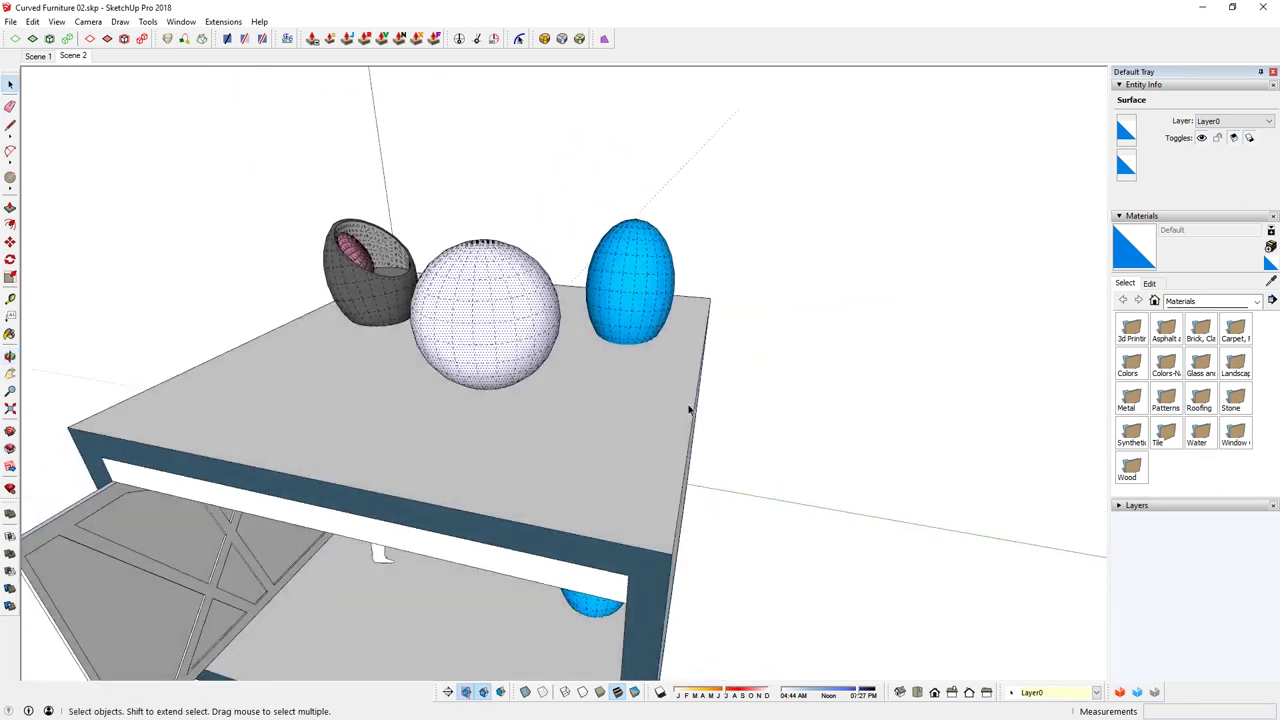
Select a single facet of the sphere, then turn off hidden geometry and select its entire smooth surface.
{"action": "left_click", "coordinate": [507, 317]}
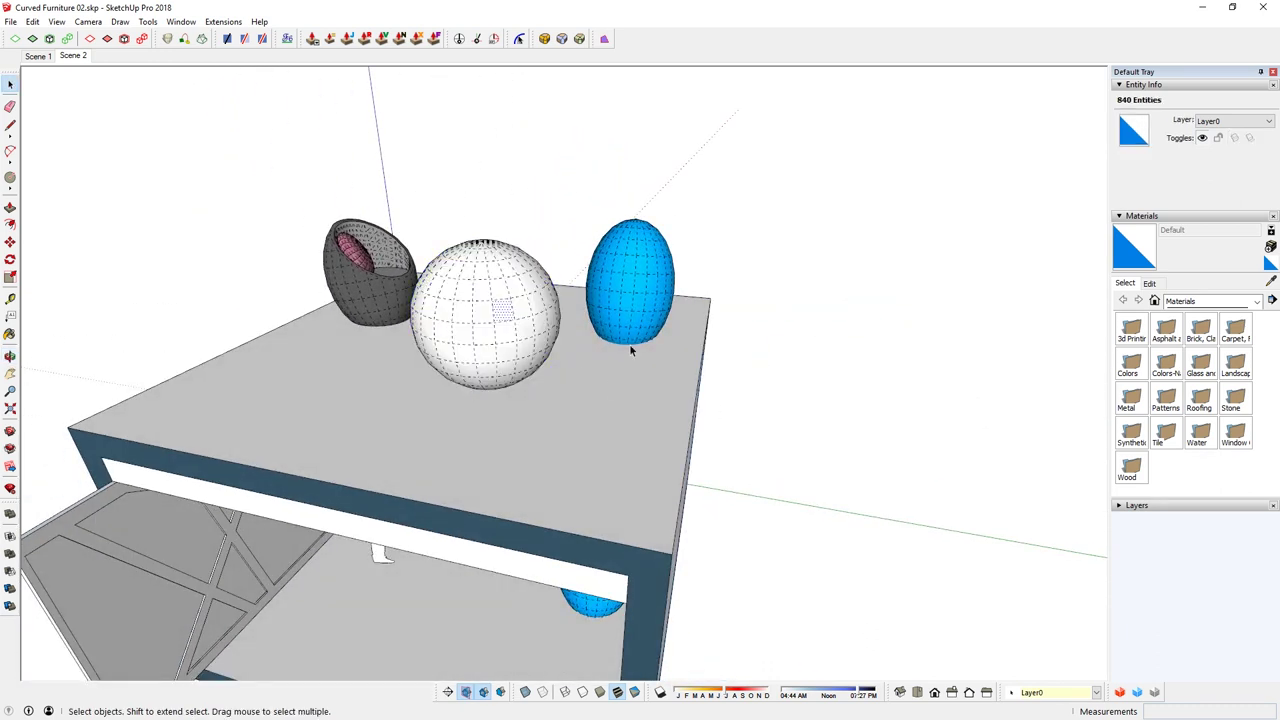
{"action": "key", "text": "ctrl"}
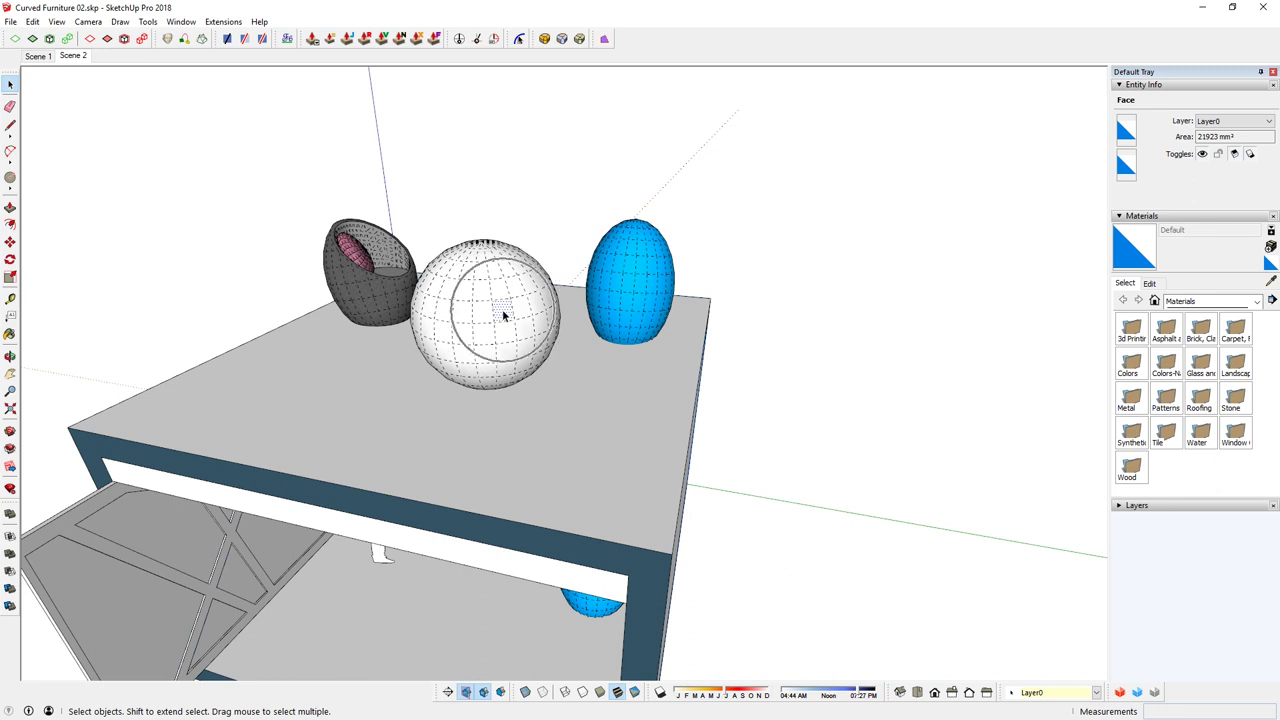
{"action": "left_click", "coordinate": [57, 22]}
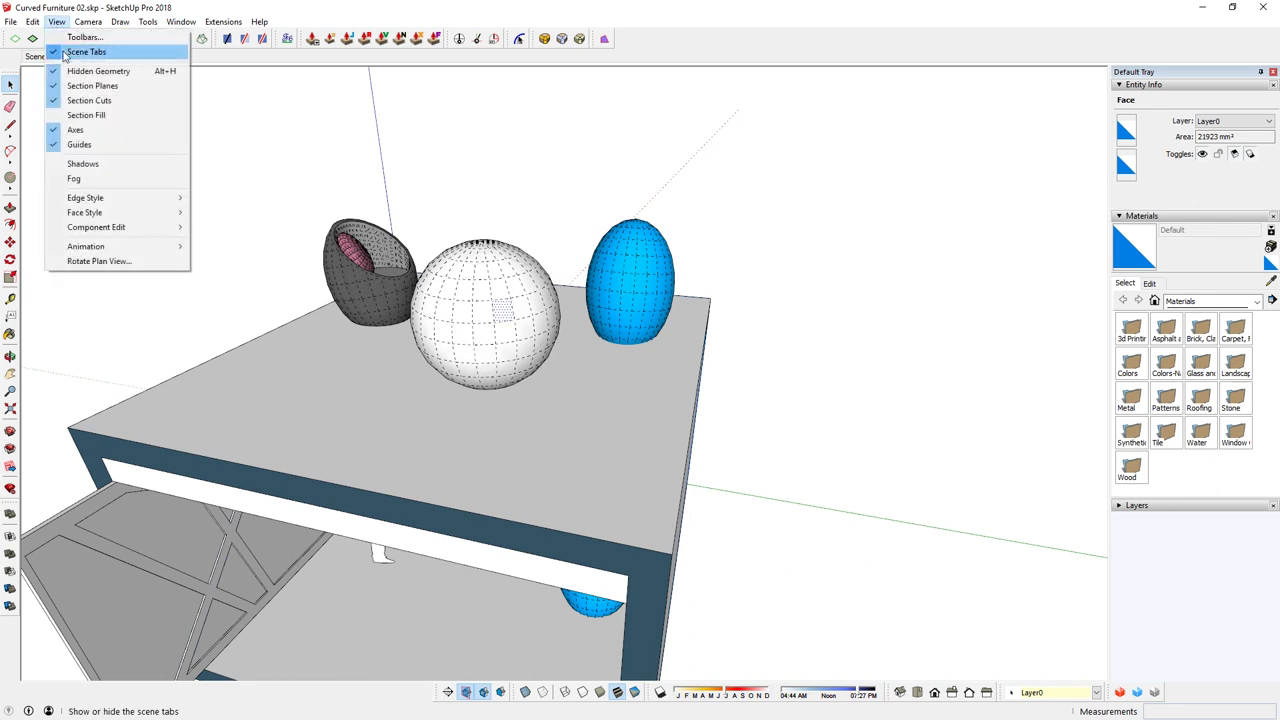
{"action": "left_click", "coordinate": [70, 71]}
{"action": "left_click", "coordinate": [490, 320]}
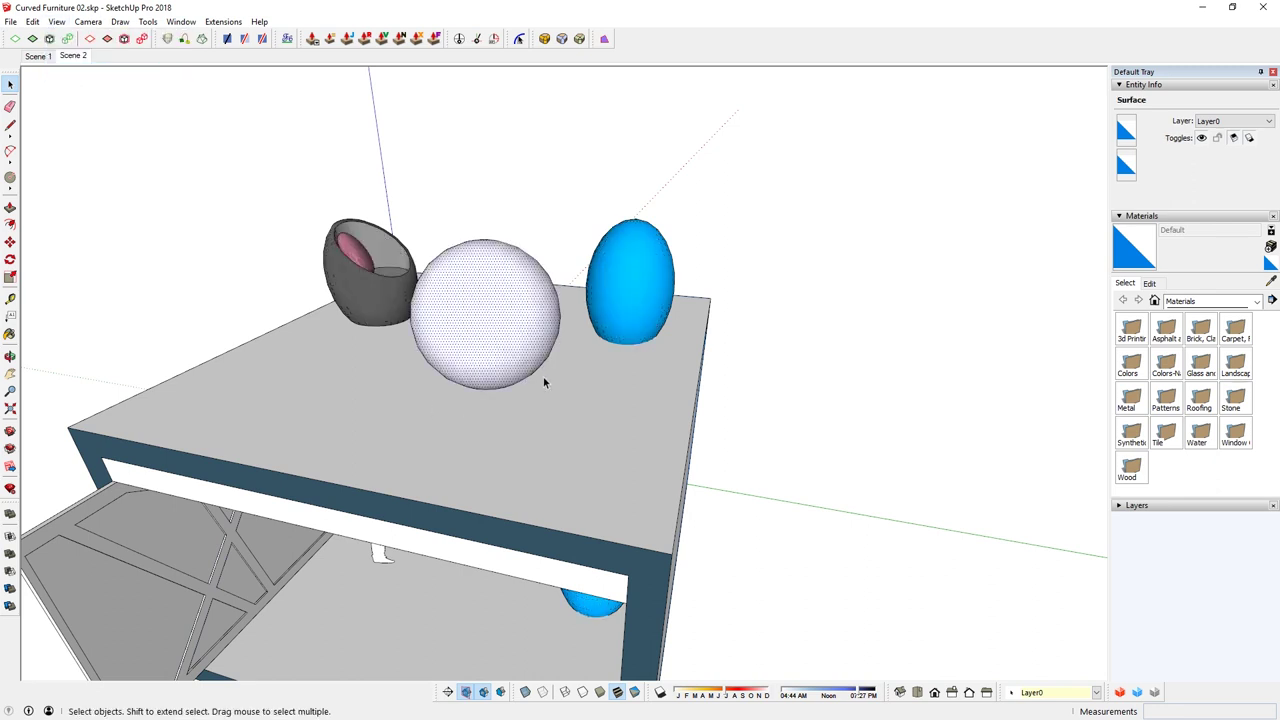
{"action": "middle_click_drag", "start_coordinate": [544, 382], "coordinate": [467, 433]}
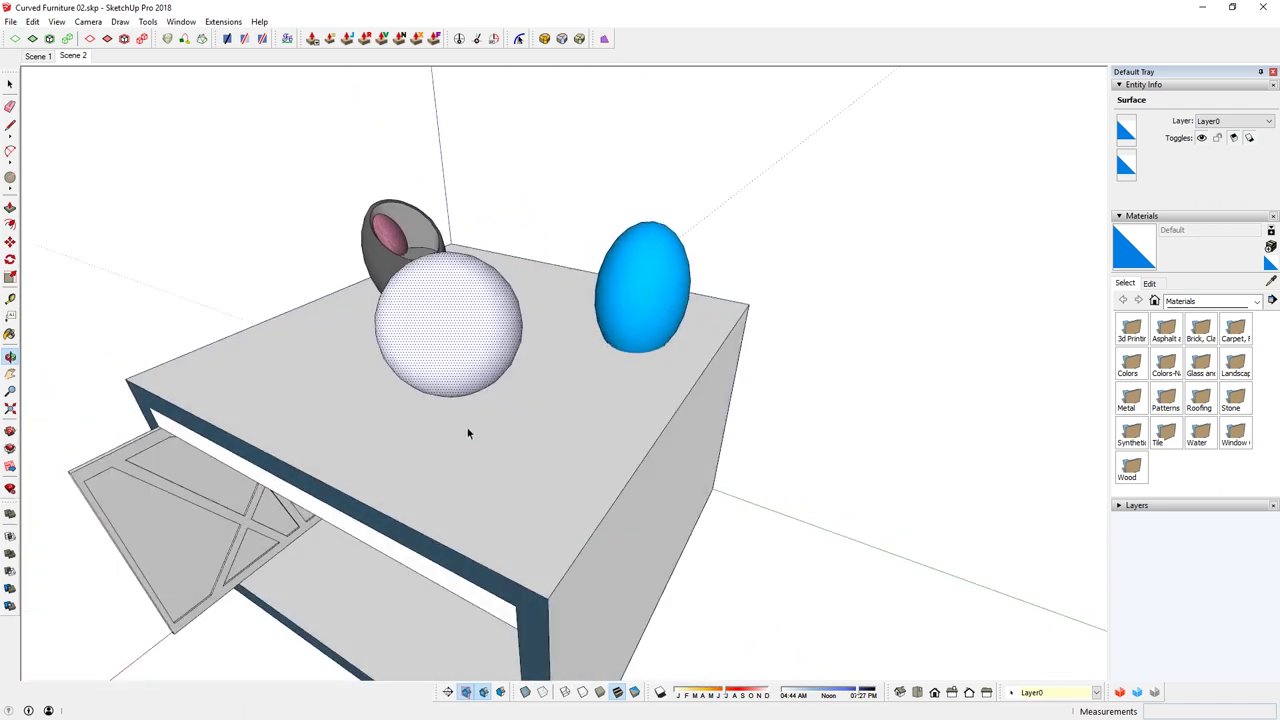
Turn on hidden geometry and select all of the sphere's connected faces and edges.
{"action": "left_click", "coordinate": [57, 22]}
{"action": "left_click", "coordinate": [70, 70]}
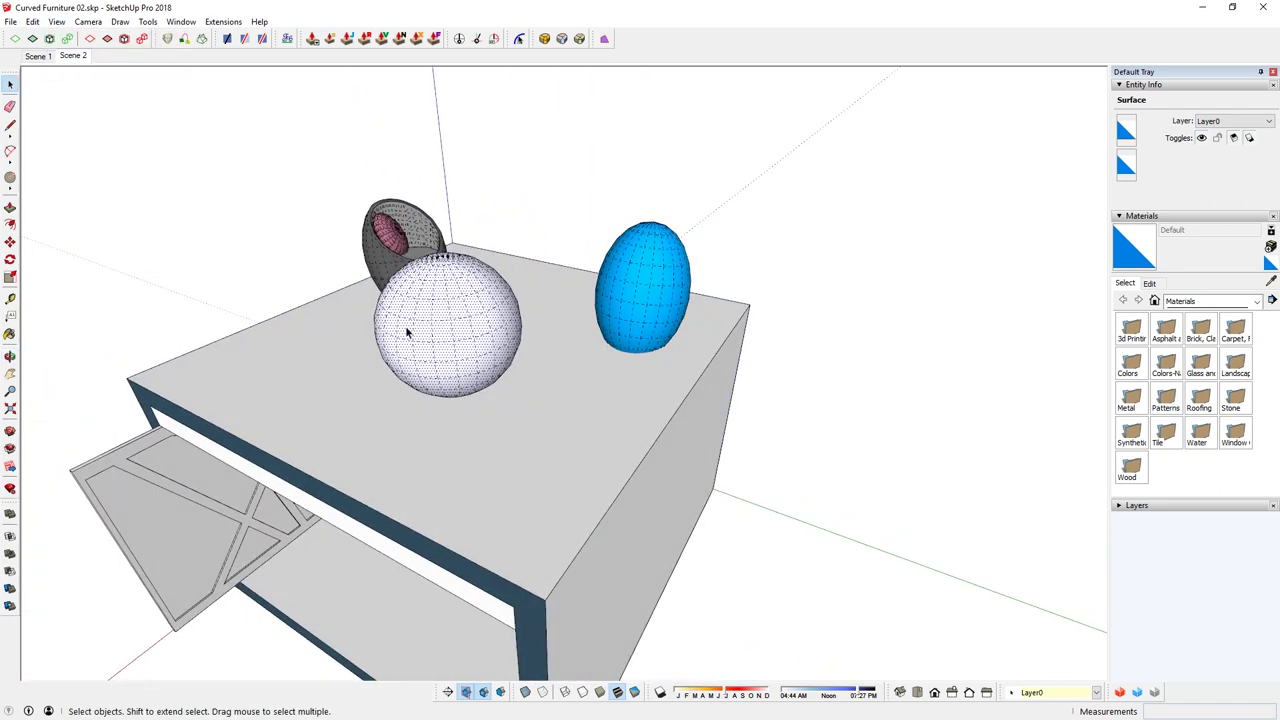
{"action": "triple_click", "coordinate": [465, 341]}
{"action": "middle_click_drag", "start_coordinate": [468, 342], "coordinate": [500, 323]}
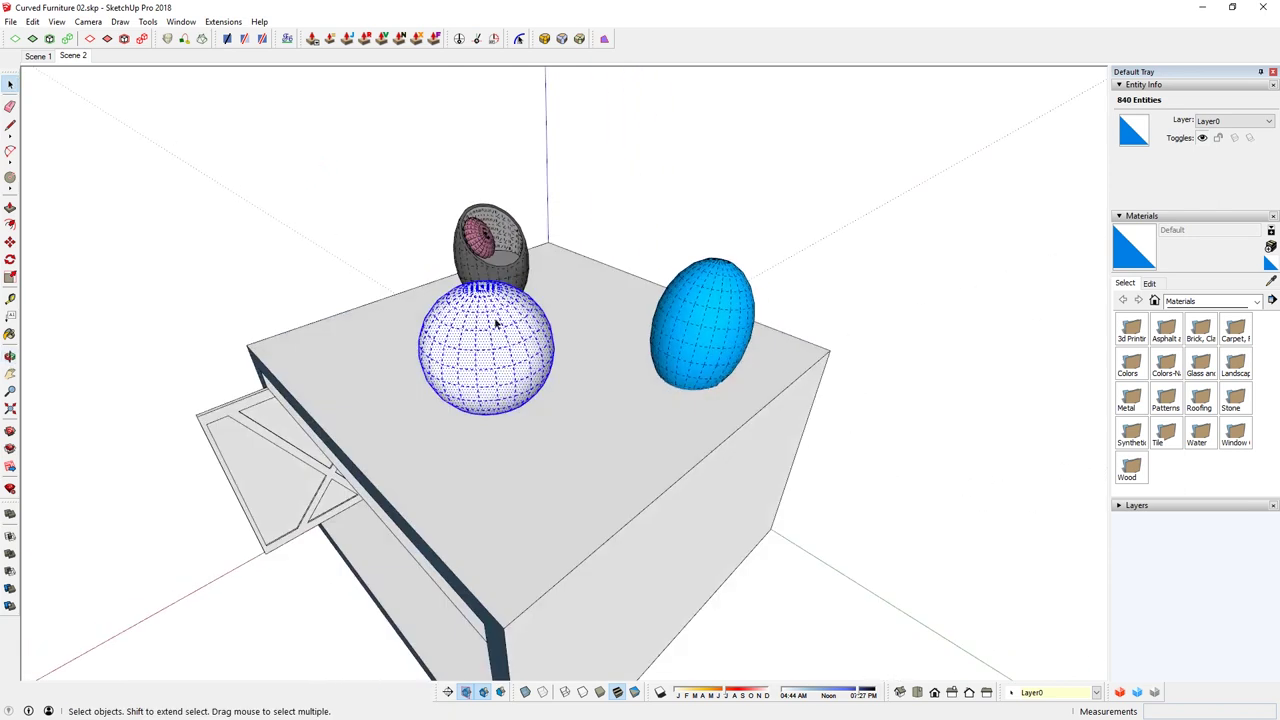
Move the sphere down about 214 mm along the blue axis so its top pole is level with the blue egg's top.
{"action": "scroll", "coordinate": [490, 300], "scroll_direction": "up", "scroll_amount": 5}
{"action": "key", "text": "m"}
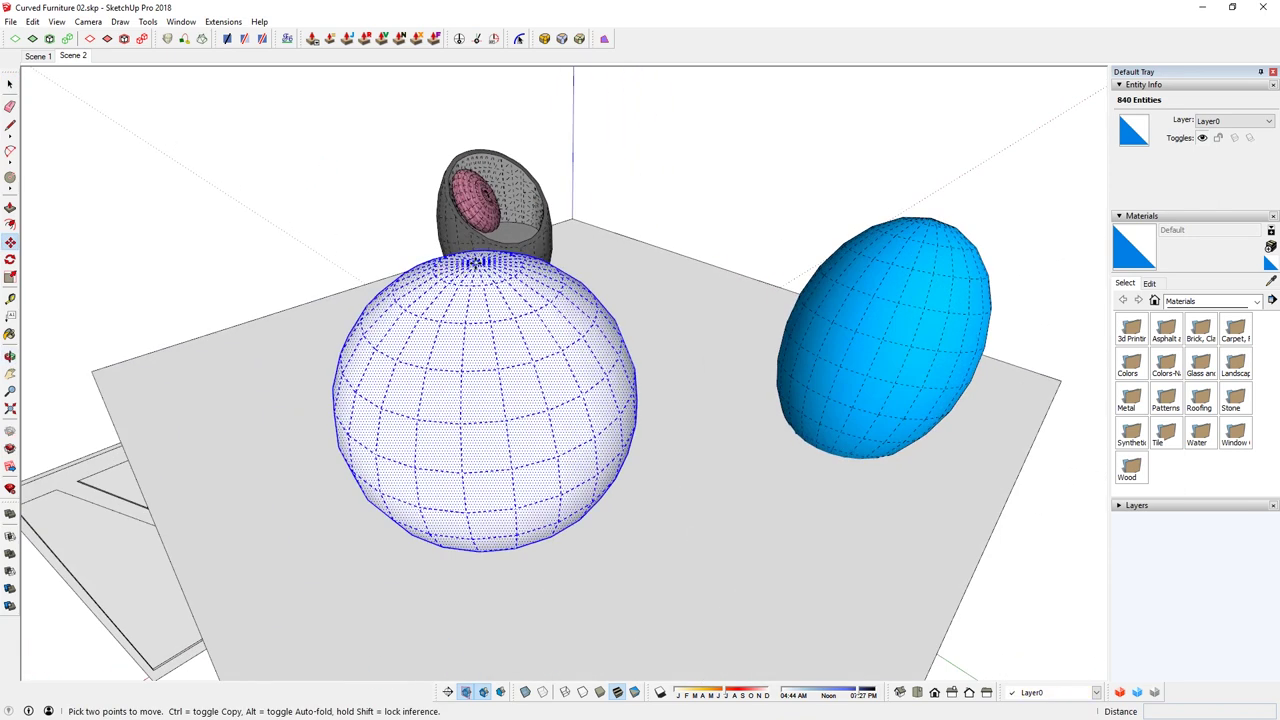
{"action": "left_click", "coordinate": [478, 262]}
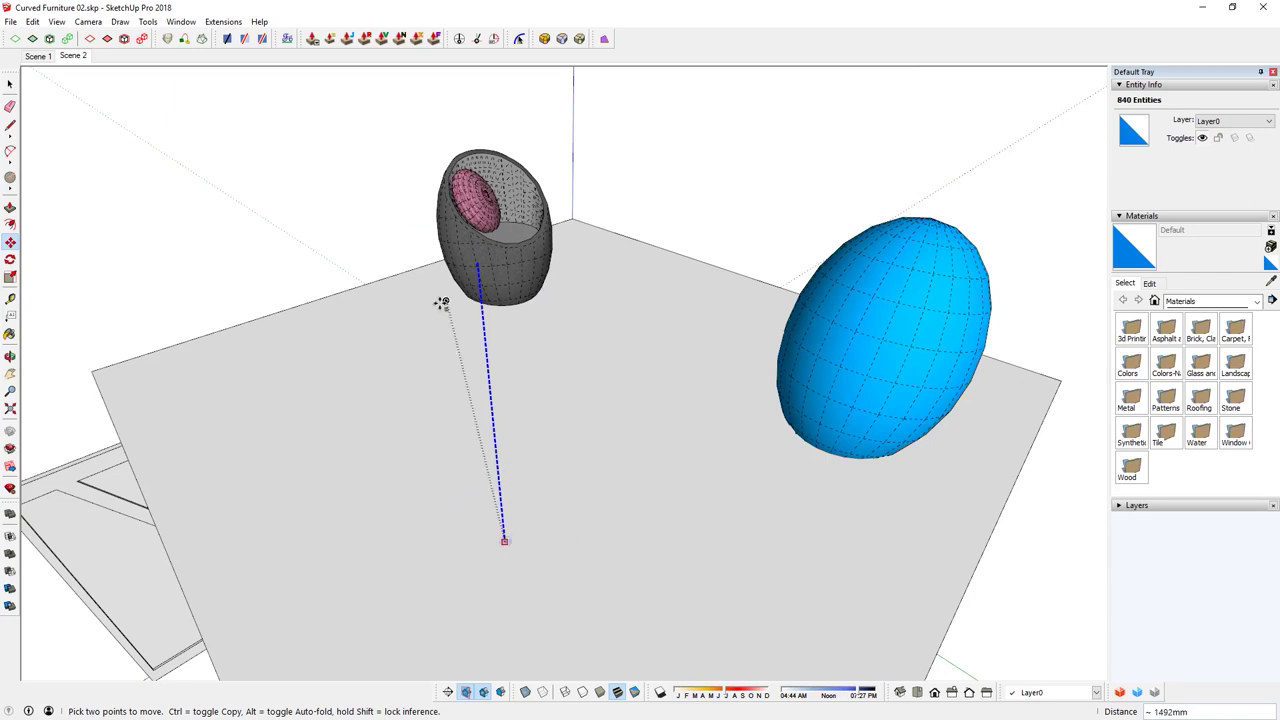
{"action": "left_click", "coordinate": [846, 223]}
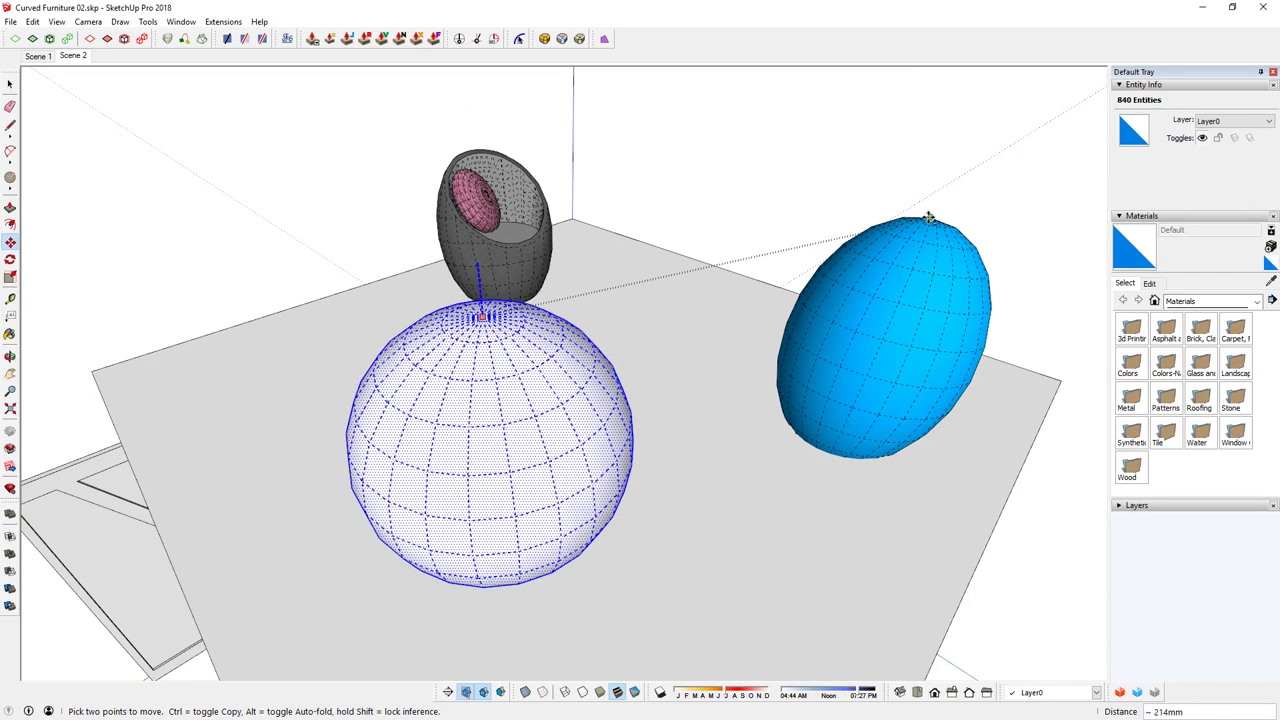
Stretch the sphere downward along the blue axis to a scale of about 1.26, matching the blue egg's lowest point with back edges shown.
{"action": "middle_click_drag", "start_coordinate": [877, 365], "coordinate": [520, 380]}
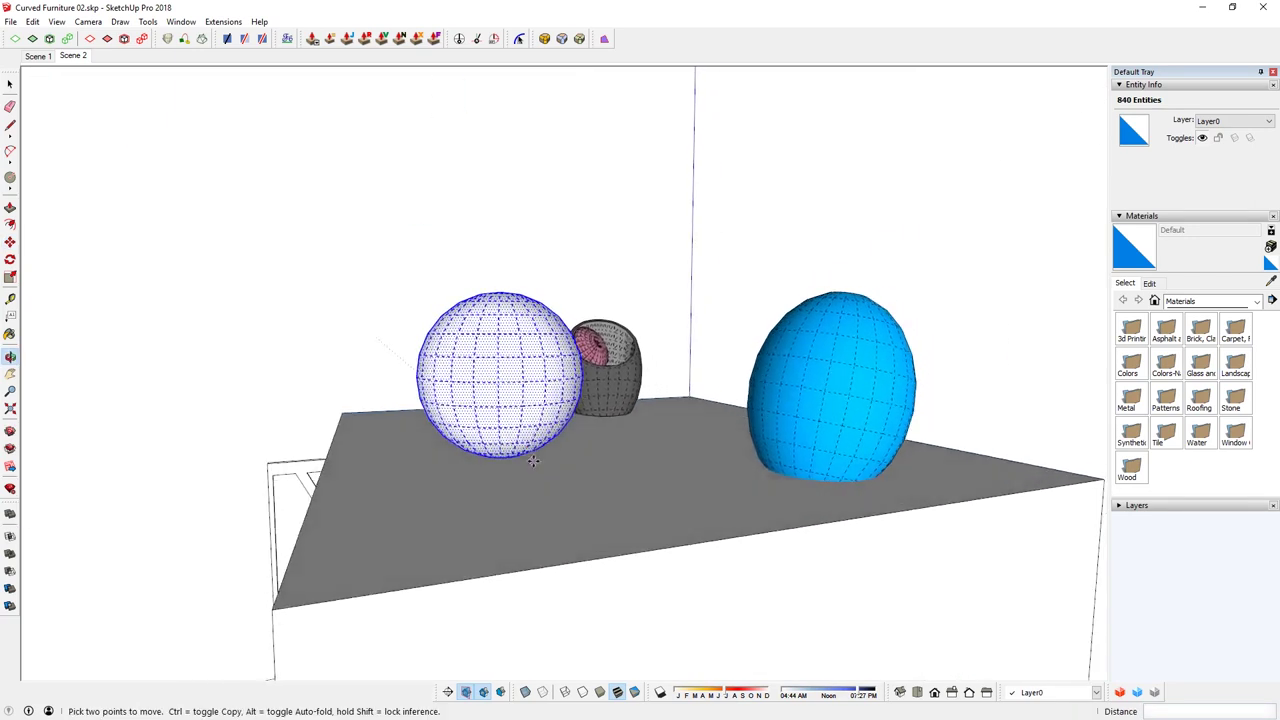
{"action": "key", "text": "s"}
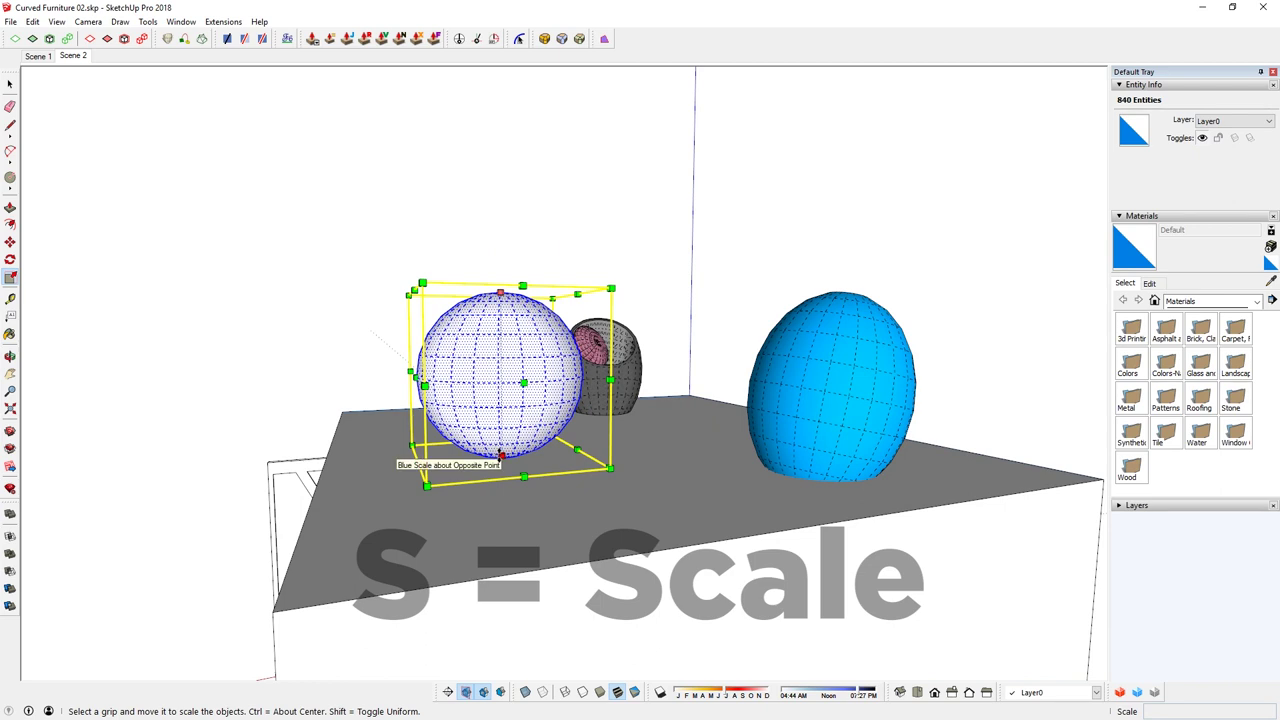
{"action": "left_click", "coordinate": [500, 456]}
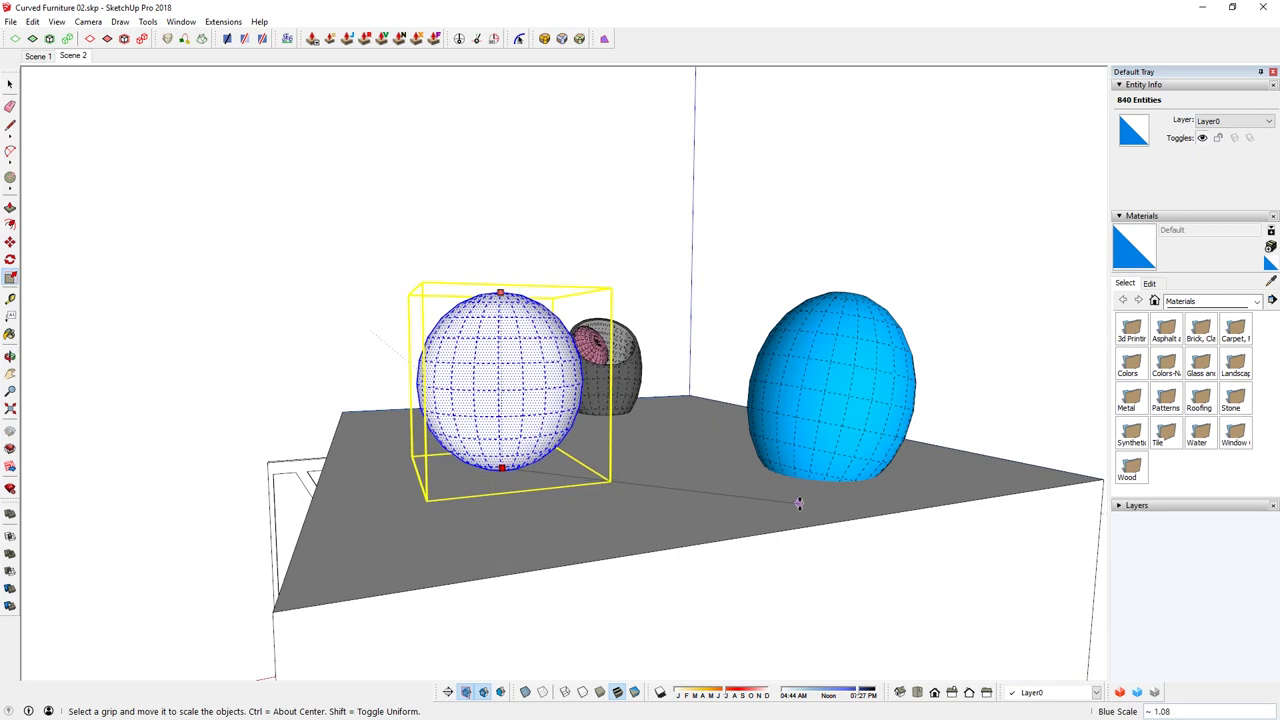
{"action": "key", "text": "k"}
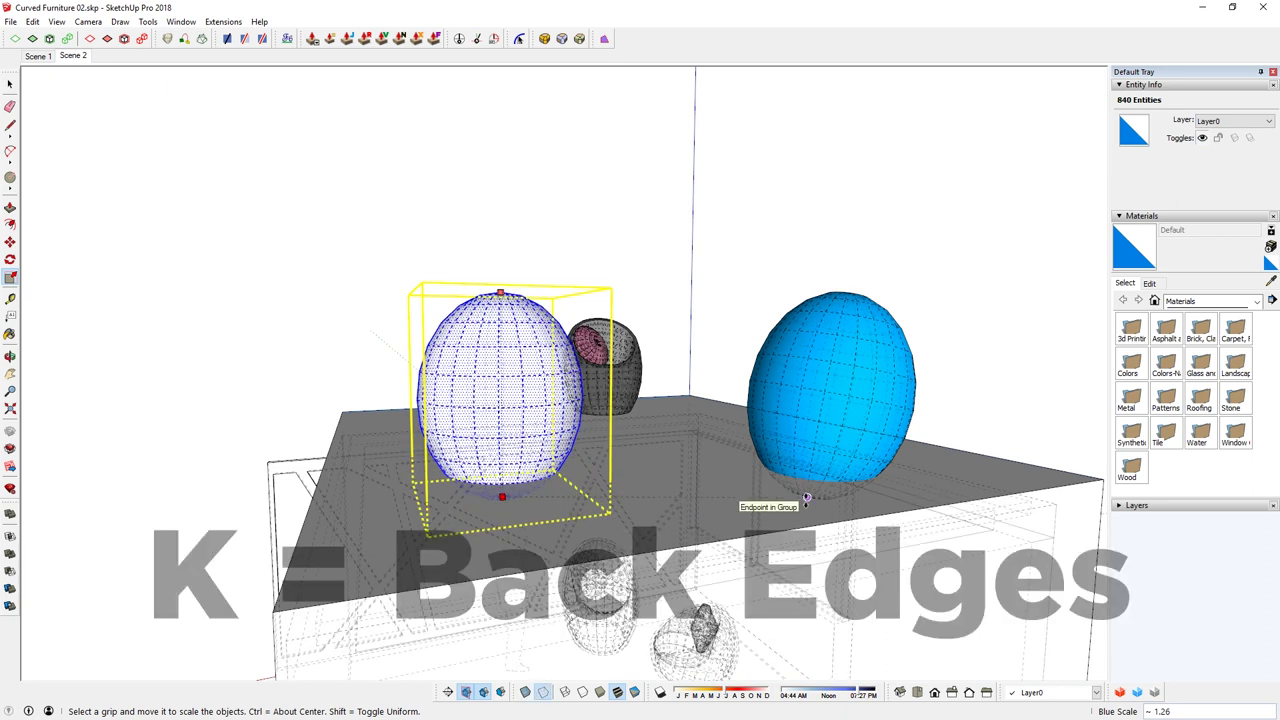
{"action": "left_click", "coordinate": [806, 497]}
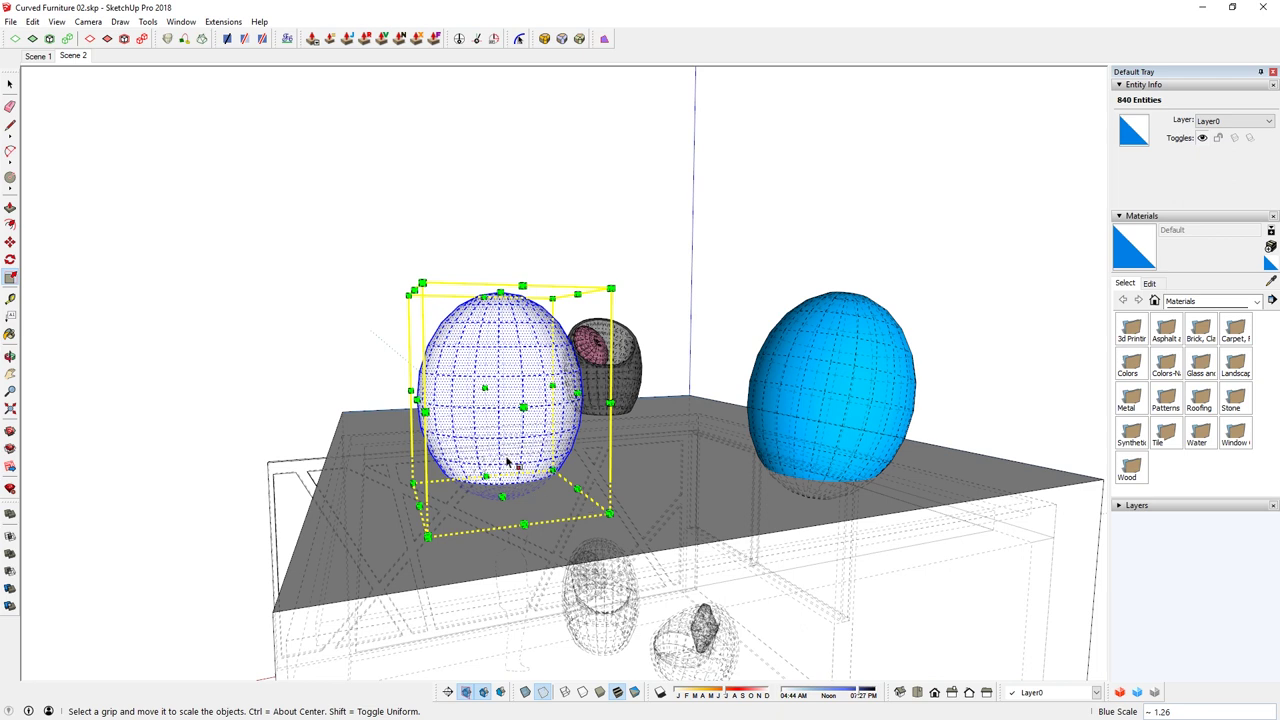
Move the stretched sphere from its top pole along the green axis to line up with the blue egg's top pole.
{"action": "key", "text": "space"}
{"action": "middle_click_drag", "start_coordinate": [517, 437], "coordinate": [851, 594]}
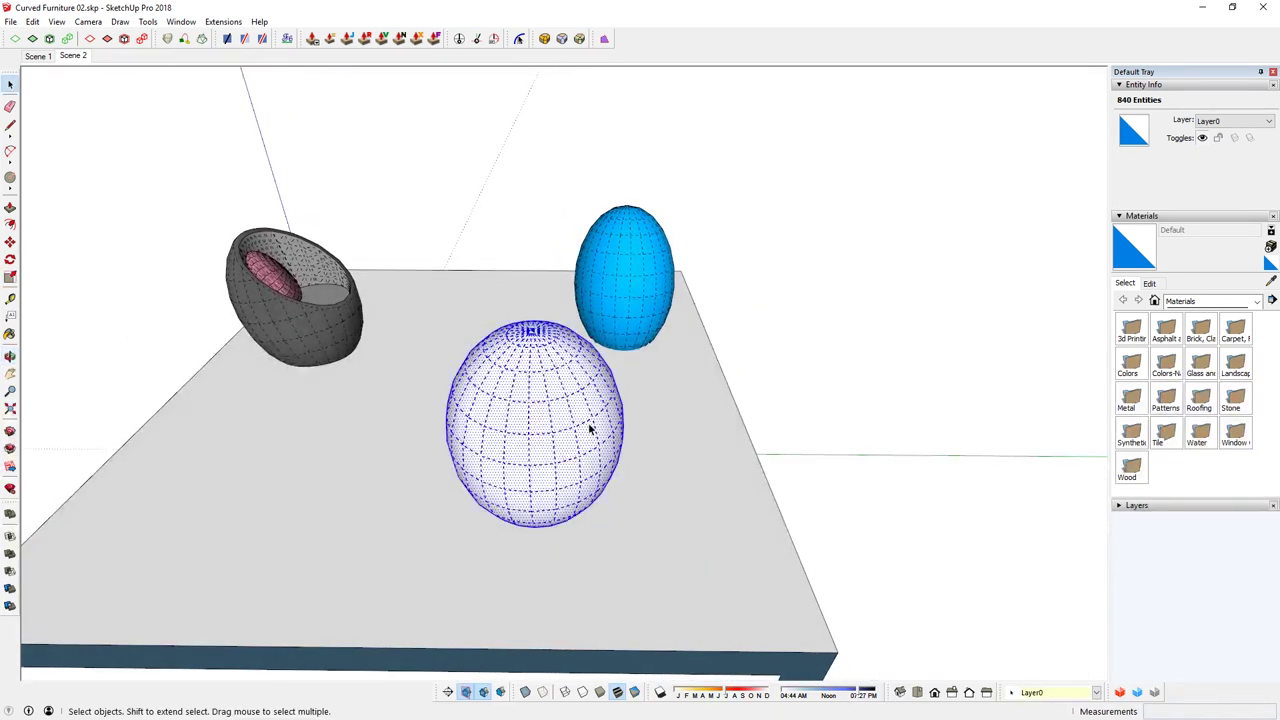
{"action": "key", "text": "m"}
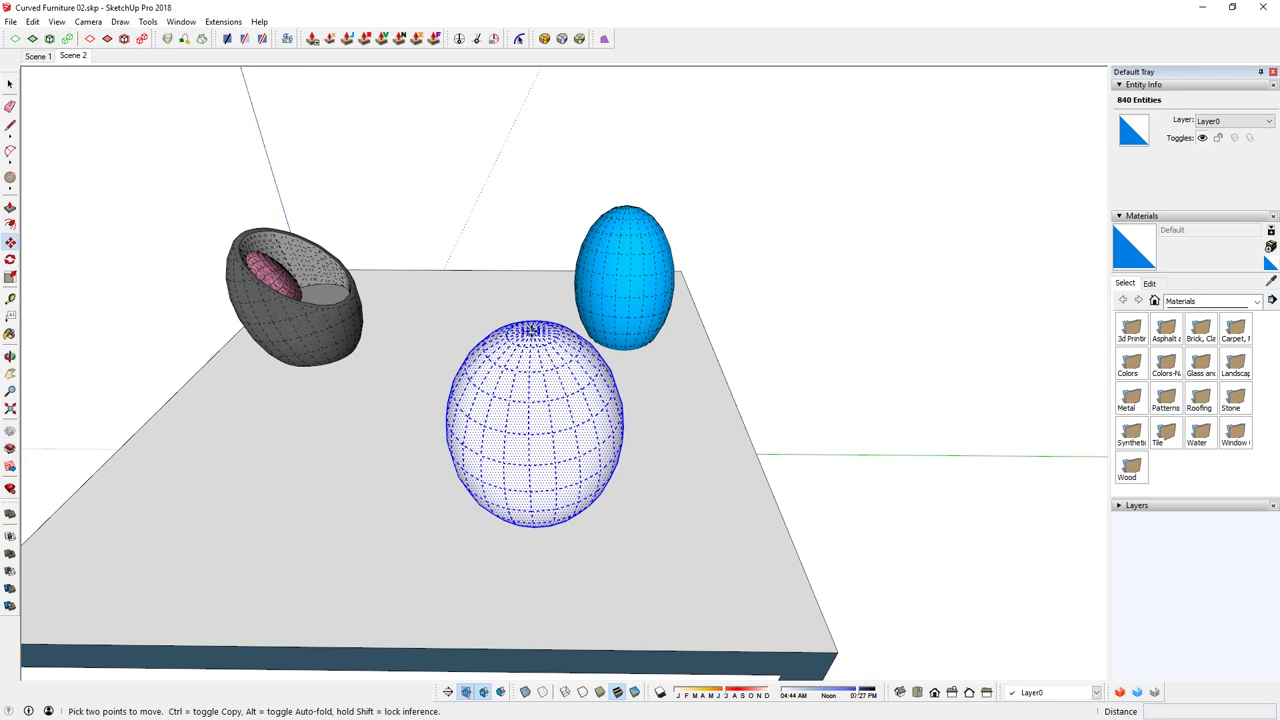
{"action": "left_click", "coordinate": [532, 330]}
{"action": "middle_click_drag", "start_coordinate": [607, 332], "coordinate": [465, 396]}
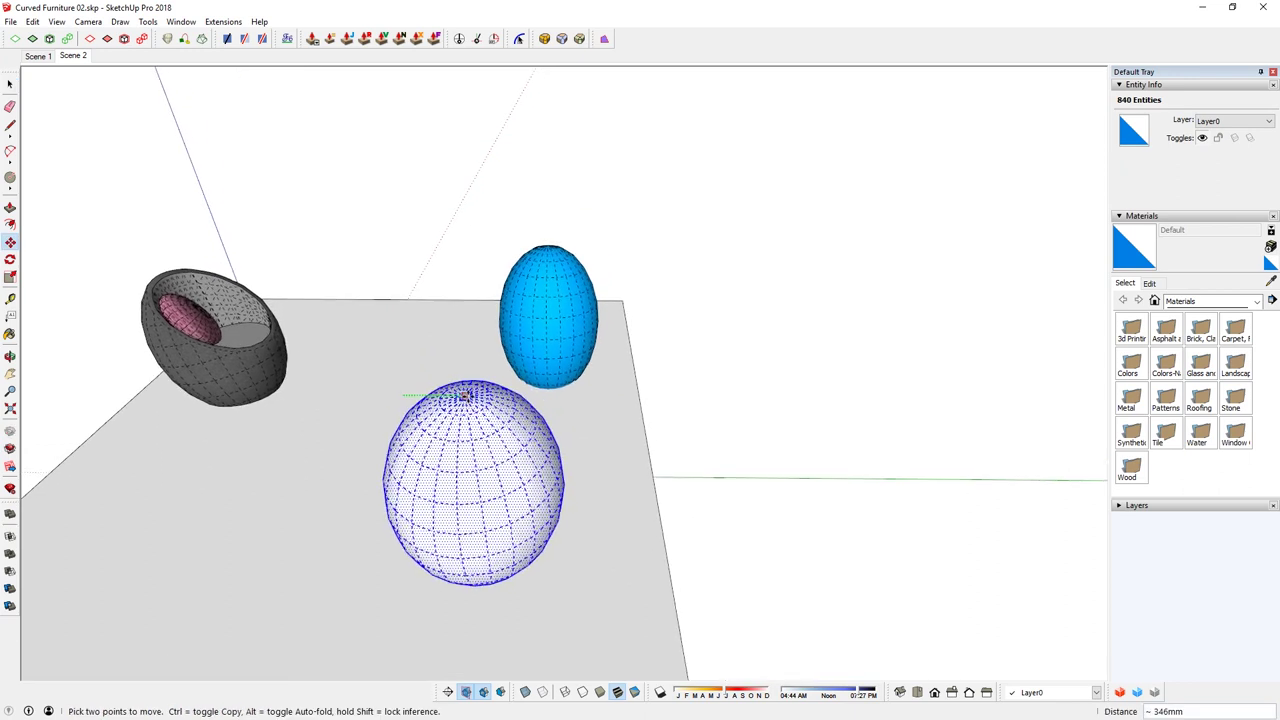
{"action": "scroll", "coordinate": [540, 254], "scroll_direction": "up", "scroll_amount": 5}
{"action": "middle_click_drag", "start_coordinate": [555, 228], "coordinate": [471, 451]}
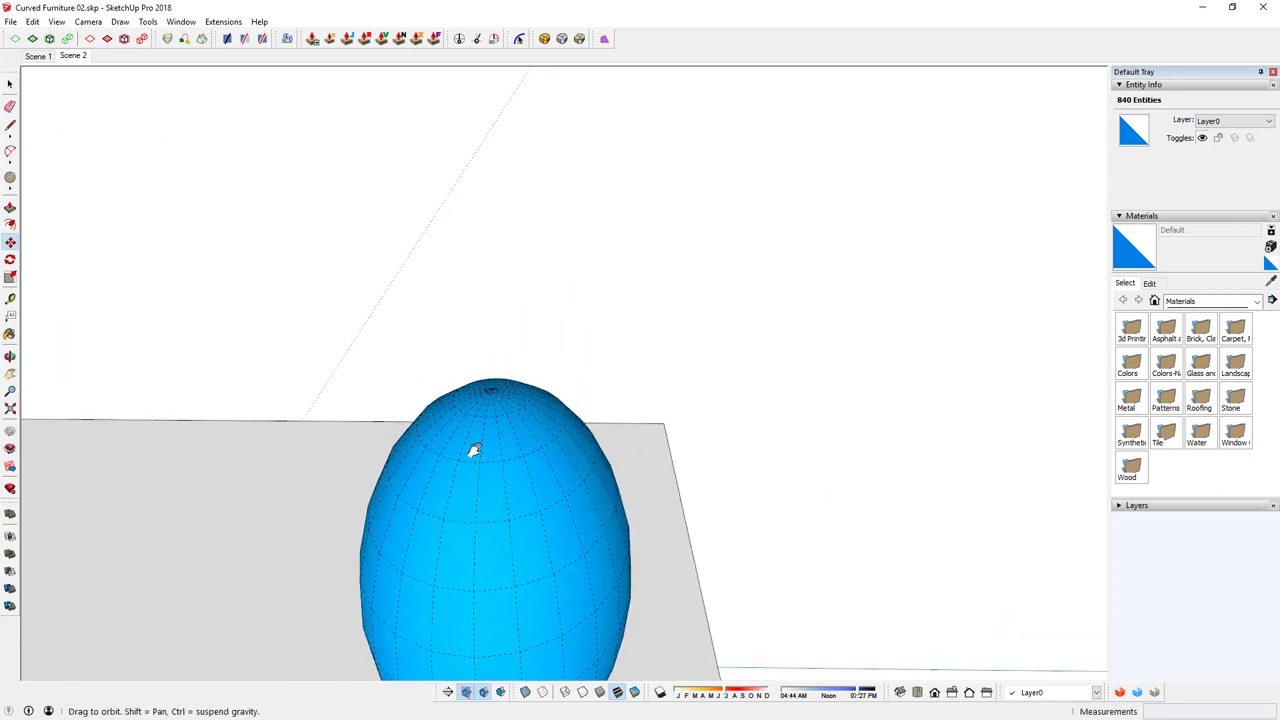
{"action": "left_click", "coordinate": [492, 388]}
Rotate the Seating 02 reference chair and move it about 1900 mm across the tabletop to sit beside the blue egg.
{"action": "scroll", "coordinate": [549, 383], "scroll_direction": "down", "scroll_amount": 7}
{"action": "middle_click_drag", "start_coordinate": [549, 383], "coordinate": [406, 414]}
{"action": "key", "text": "space"}
{"action": "left_click", "coordinate": [404, 412]}
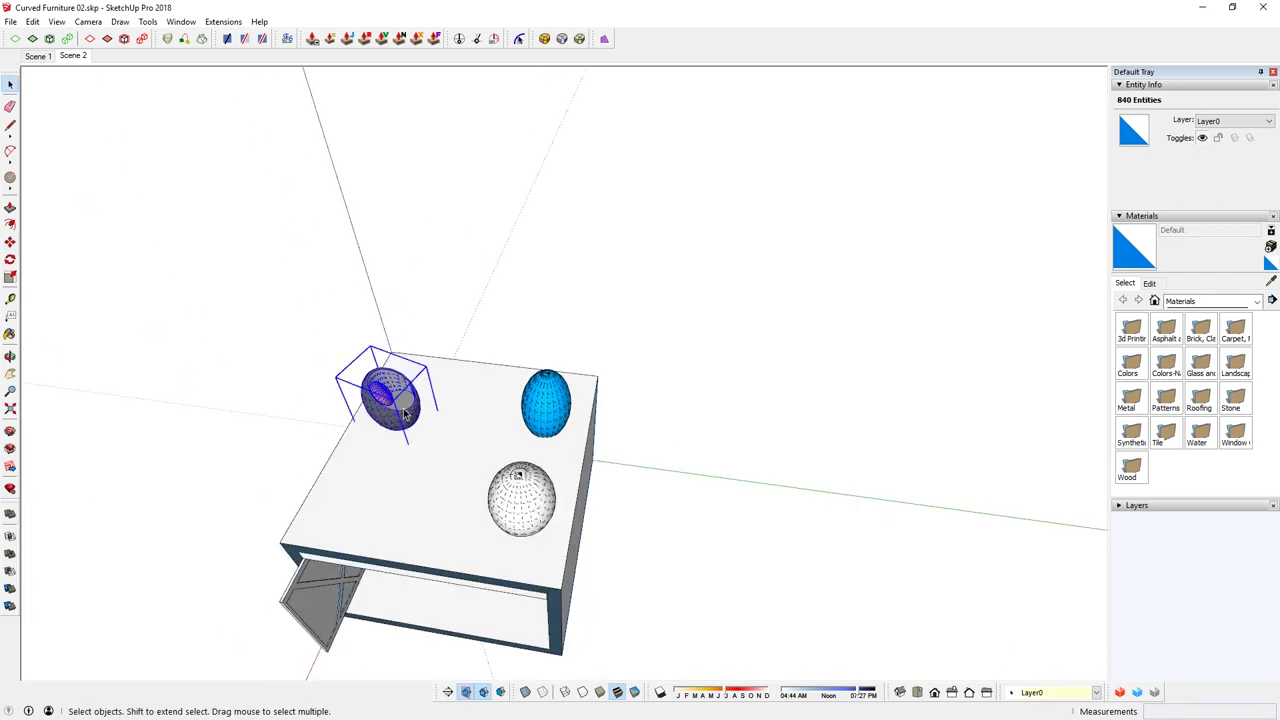
{"action": "scroll", "coordinate": [405, 413], "scroll_direction": "up", "scroll_amount": 3}
{"action": "key", "text": "q"}
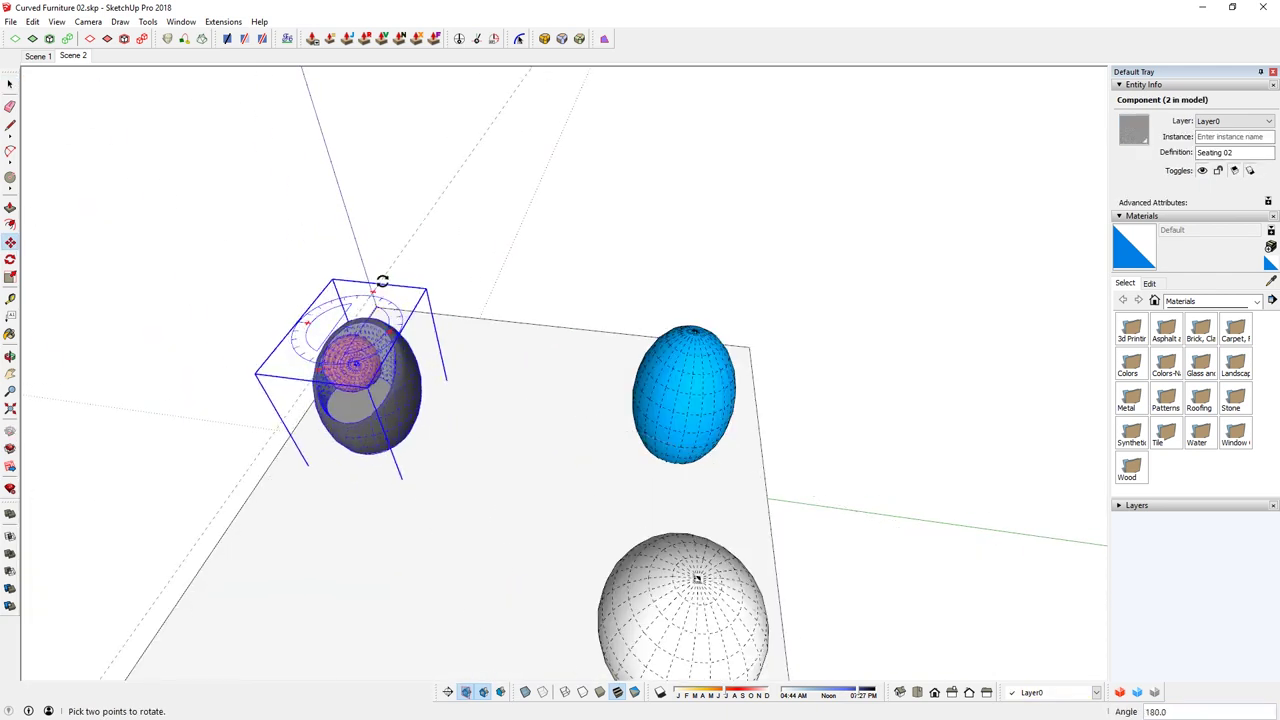
{"action": "key", "text": "m"}
{"action": "left_click", "coordinate": [322, 468]}
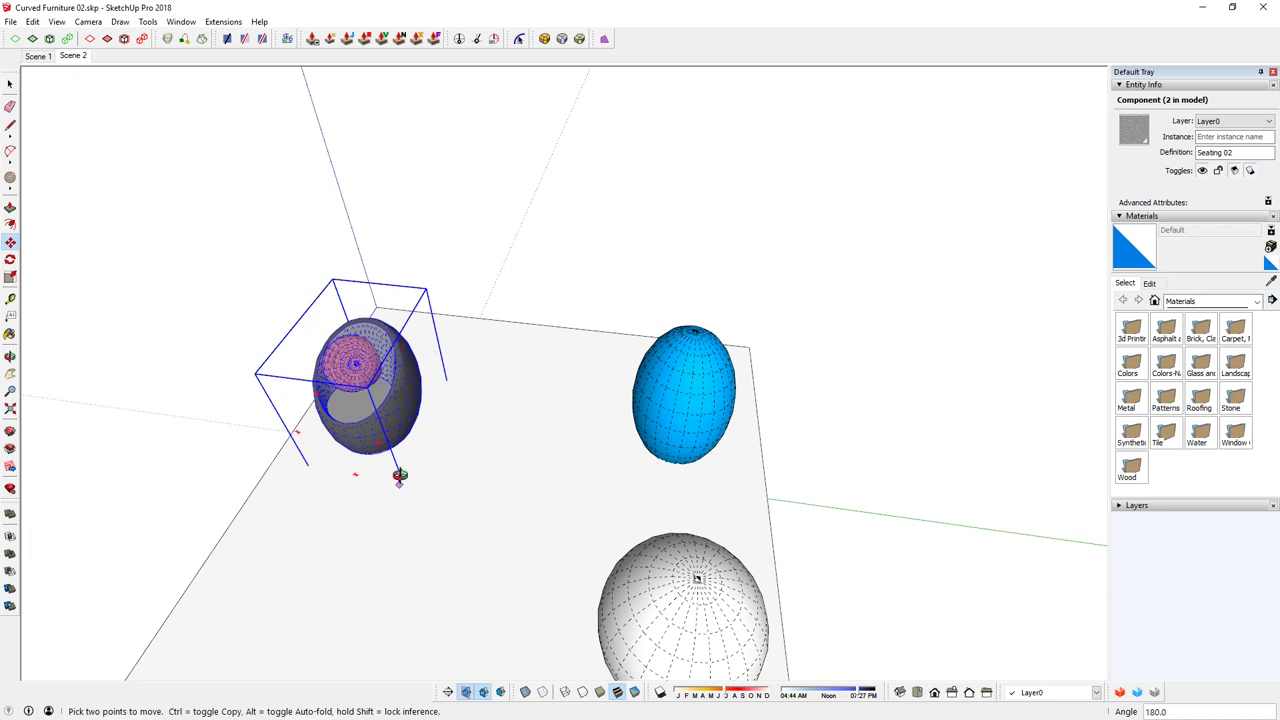
{"action": "middle_click_drag", "start_coordinate": [322, 468], "coordinate": [408, 508]}
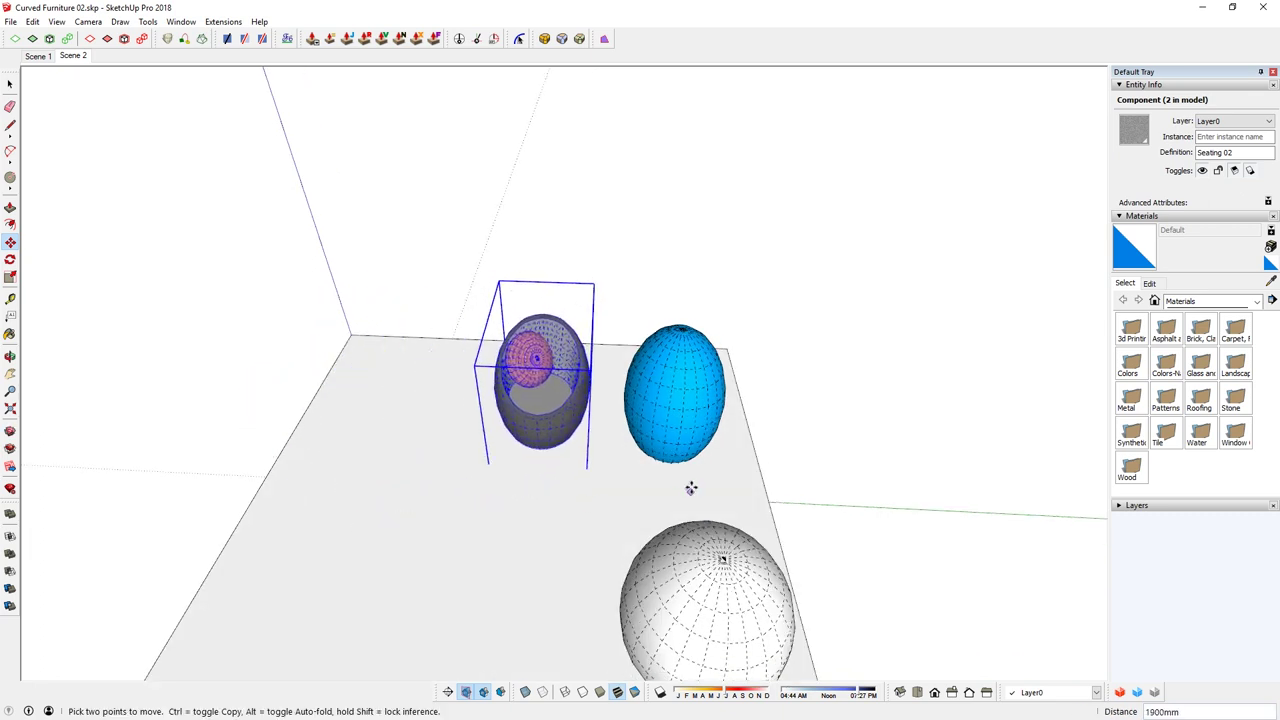
Scale the white egg's whole geometry about its center to about 0.80 along the green axis, matching the blue egg's width.
{"action": "middle_click_drag", "start_coordinate": [689, 486], "coordinate": [697, 392]}
{"action": "key", "text": "space"}
{"action": "middle_click_drag", "start_coordinate": [676, 511], "coordinate": [450, 510], "text": "shift"}
{"action": "triple_click", "coordinate": [590, 458]}
{"action": "mouse_move", "coordinate": [590, 458]}
{"action": "middle_mouse_down"}
{"action": "mouse_move", "coordinate": [614, 414]}
{"action": "mouse_move", "coordinate": [575, 455]}
{"action": "middle_mouse_up"}
{"action": "key", "text": "s"}
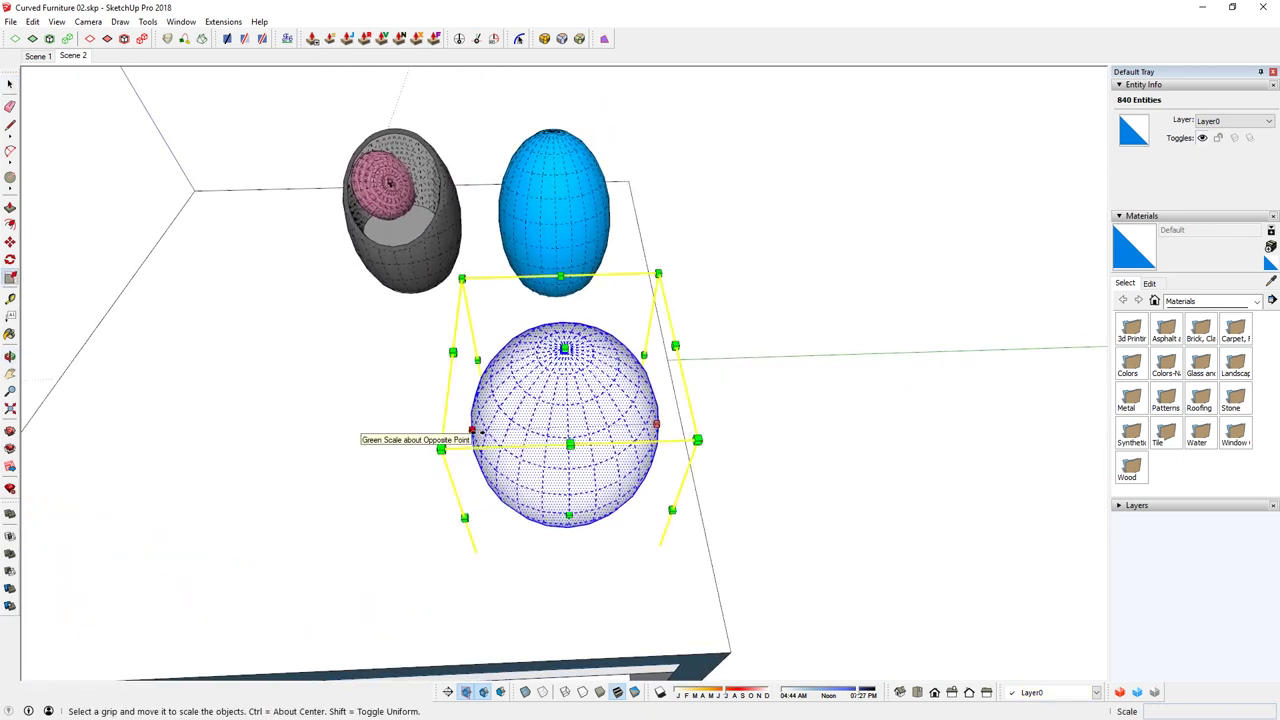
{"action": "left_click", "coordinate": [471, 431]}
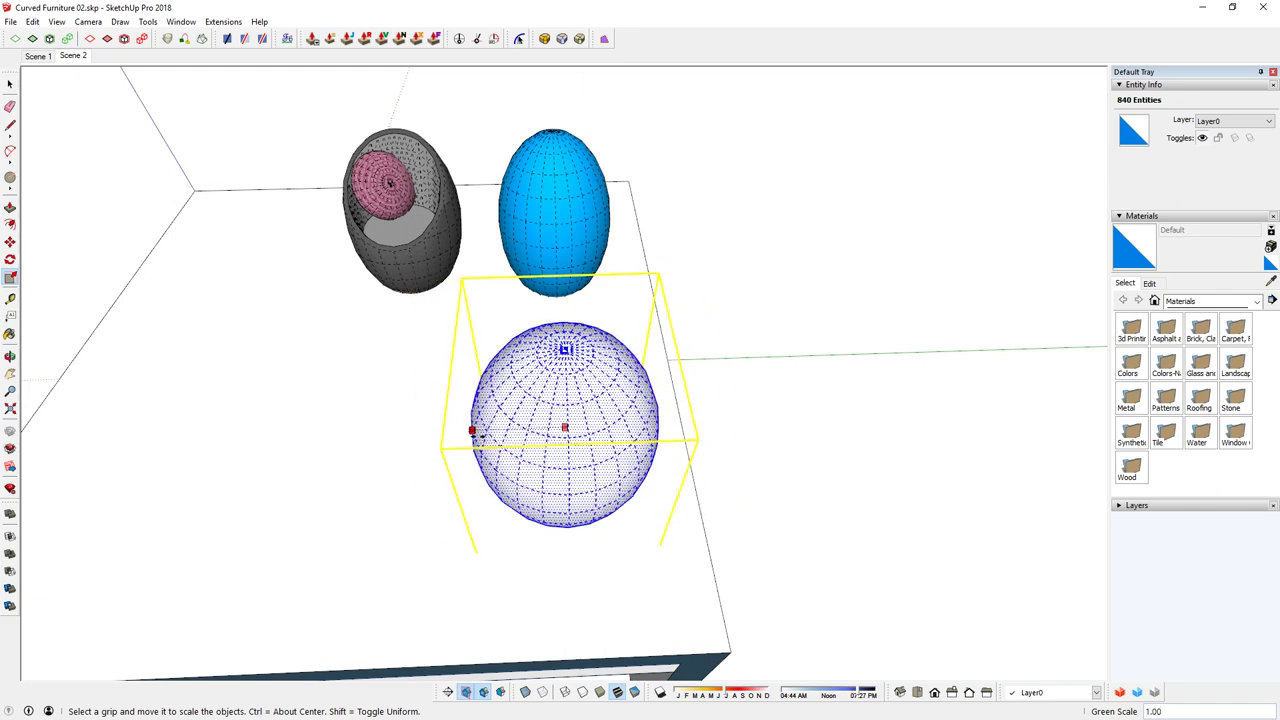
{"action": "key", "text": "ctrl"}
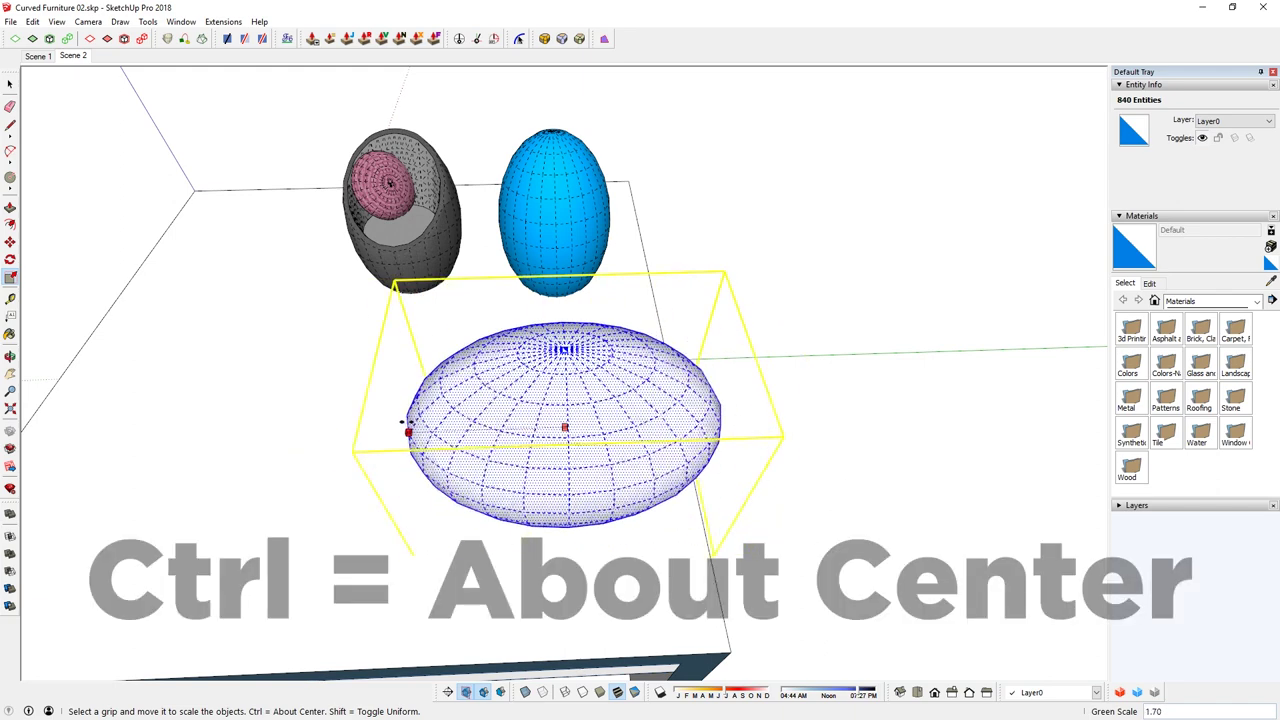
{"action": "key", "text": "ctrl"}
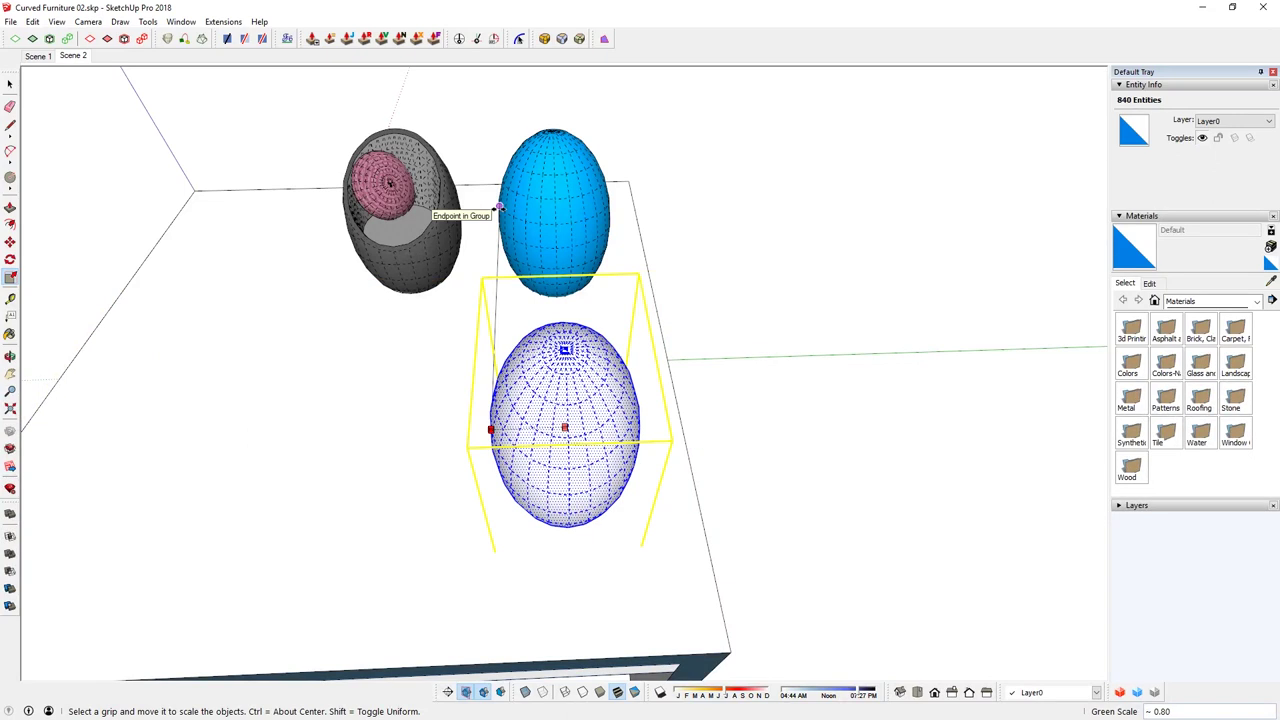
{"action": "middle_click_drag", "start_coordinate": [632, 481], "coordinate": [440, 372]}
{"action": "left_click_drag", "start_coordinate": [440, 372], "coordinate": [440, 371]}
Make a group from the selected white egg geometry.
{"action": "middle_click_drag", "start_coordinate": [440, 371], "coordinate": [728, 494]}
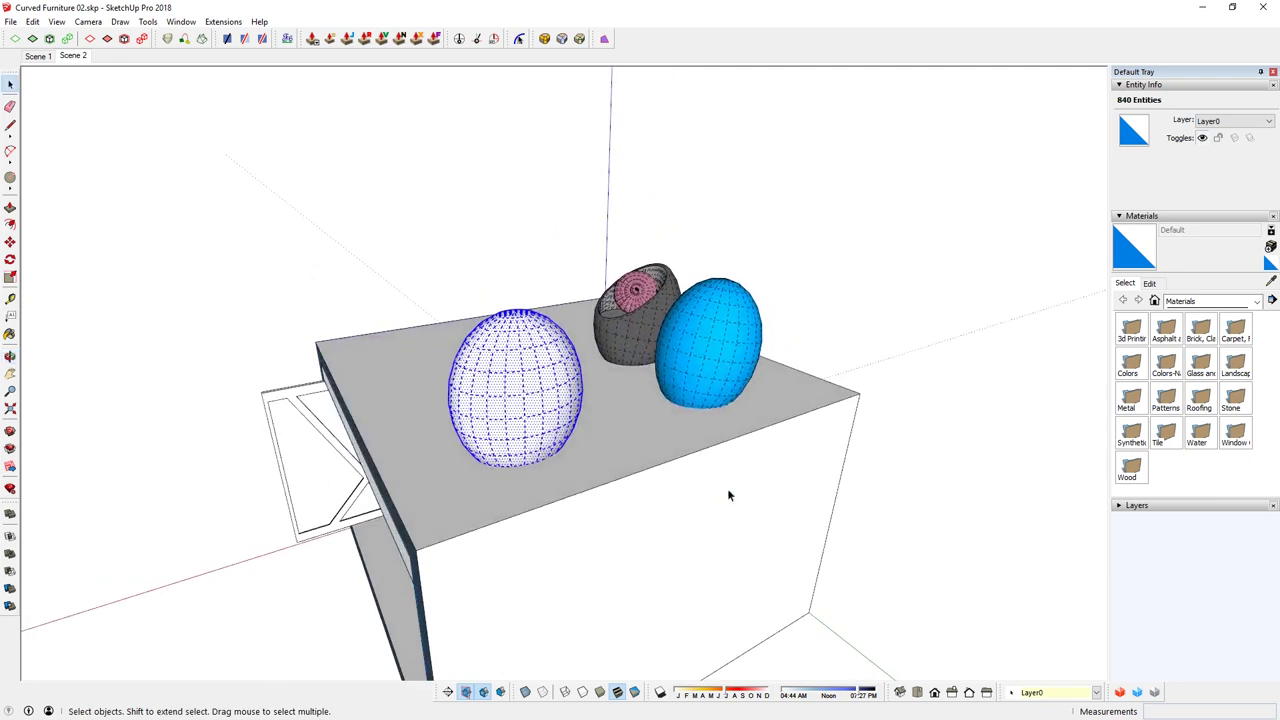
{"action": "right_click", "coordinate": [532, 393]}
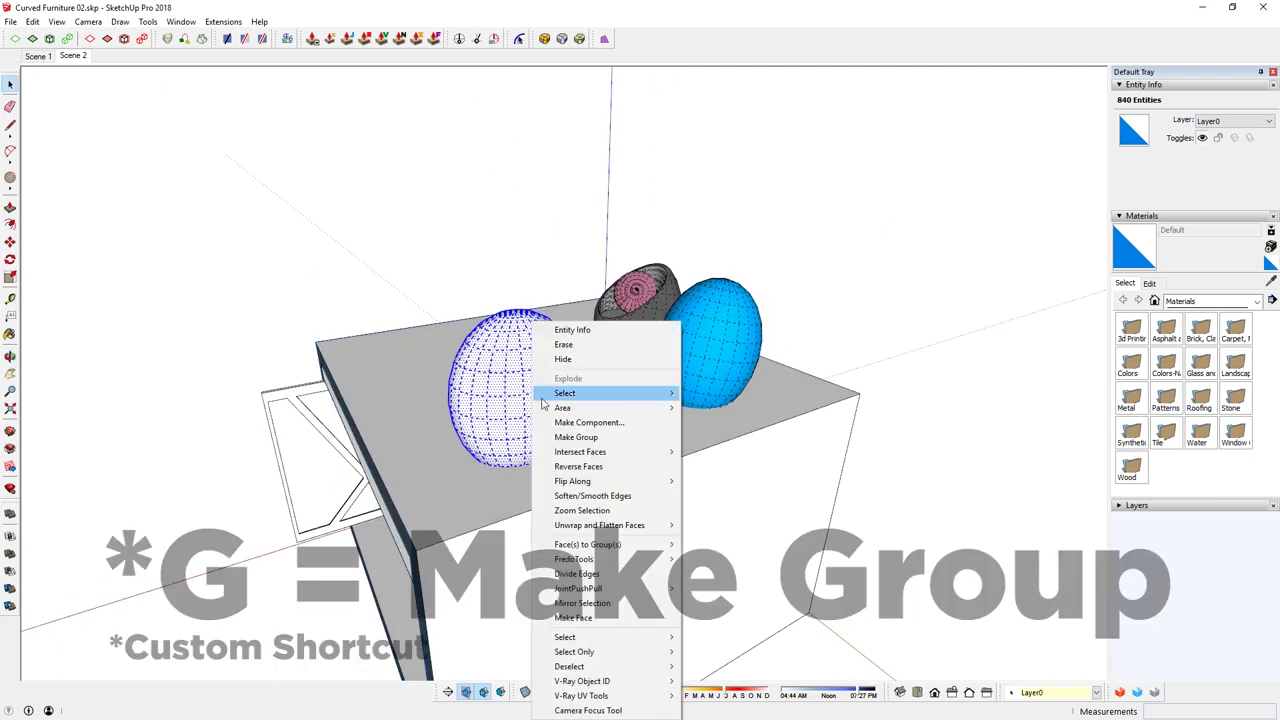
{"action": "left_click", "coordinate": [580, 445]}
Tilt the white egg group in its side plane, using a rotation angle of 75.0, so it leans like the blue egg.
{"action": "key", "text": "m"}
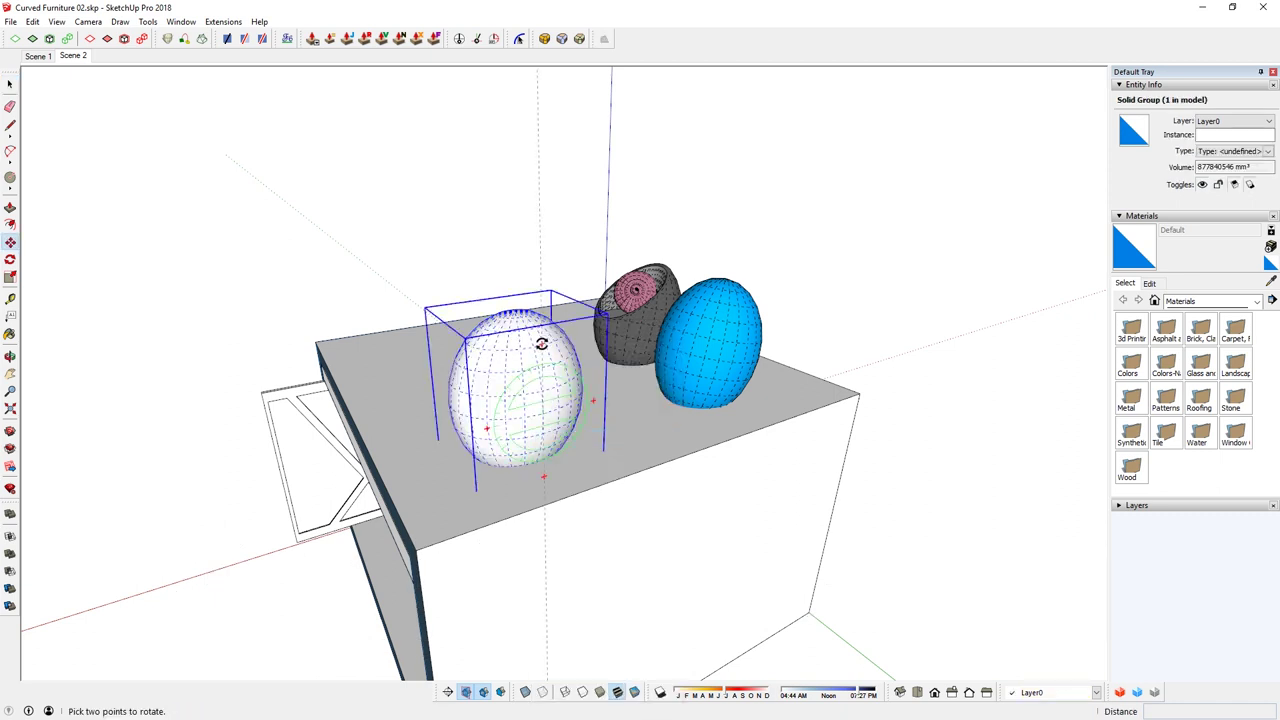
{"action": "left_click", "coordinate": [544, 343]}
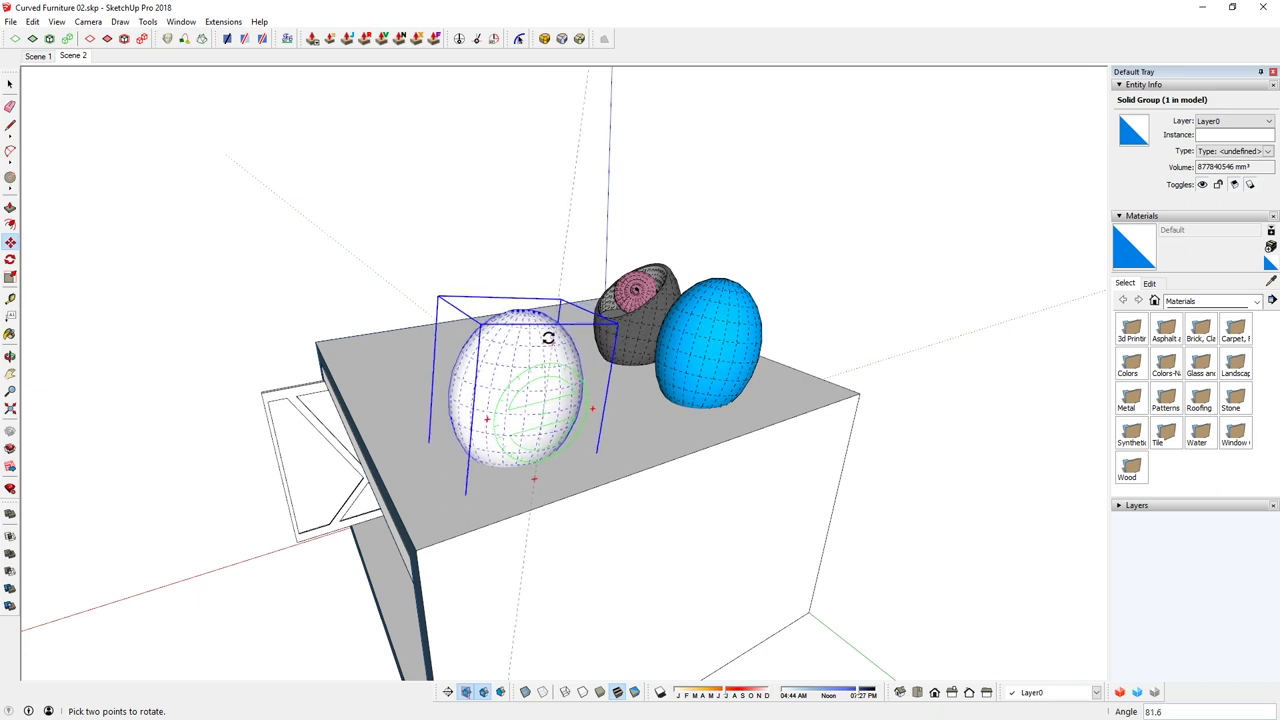
{"action": "middle_click_drag", "start_coordinate": [506, 328], "coordinate": [320, 229]}
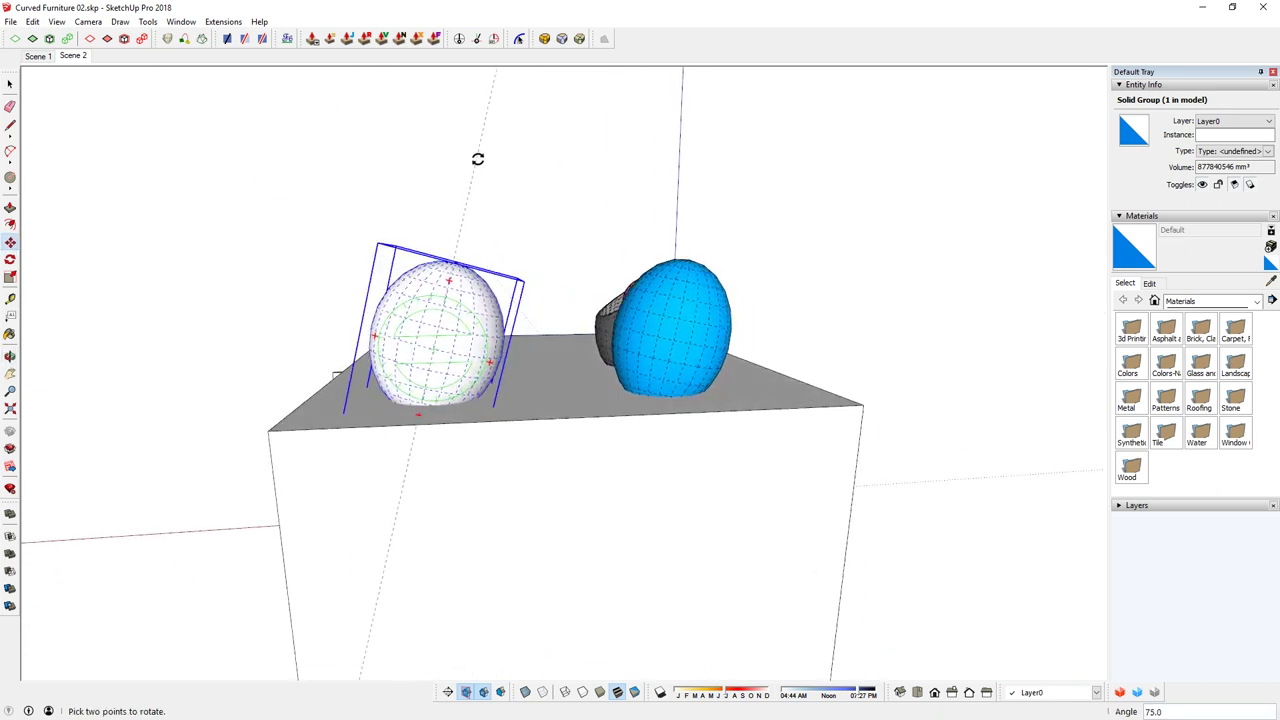
{"action": "left_click", "coordinate": [478, 159]}
Scale the tilted egg group slightly narrower along its own depth axis, from the grip opposite the blue egg.
{"action": "middle_click_drag", "start_coordinate": [697, 331], "coordinate": [672, 315]}
{"action": "scroll", "coordinate": [442, 329], "scroll_direction": "up", "scroll_amount": 3}
{"action": "key", "text": "s"}
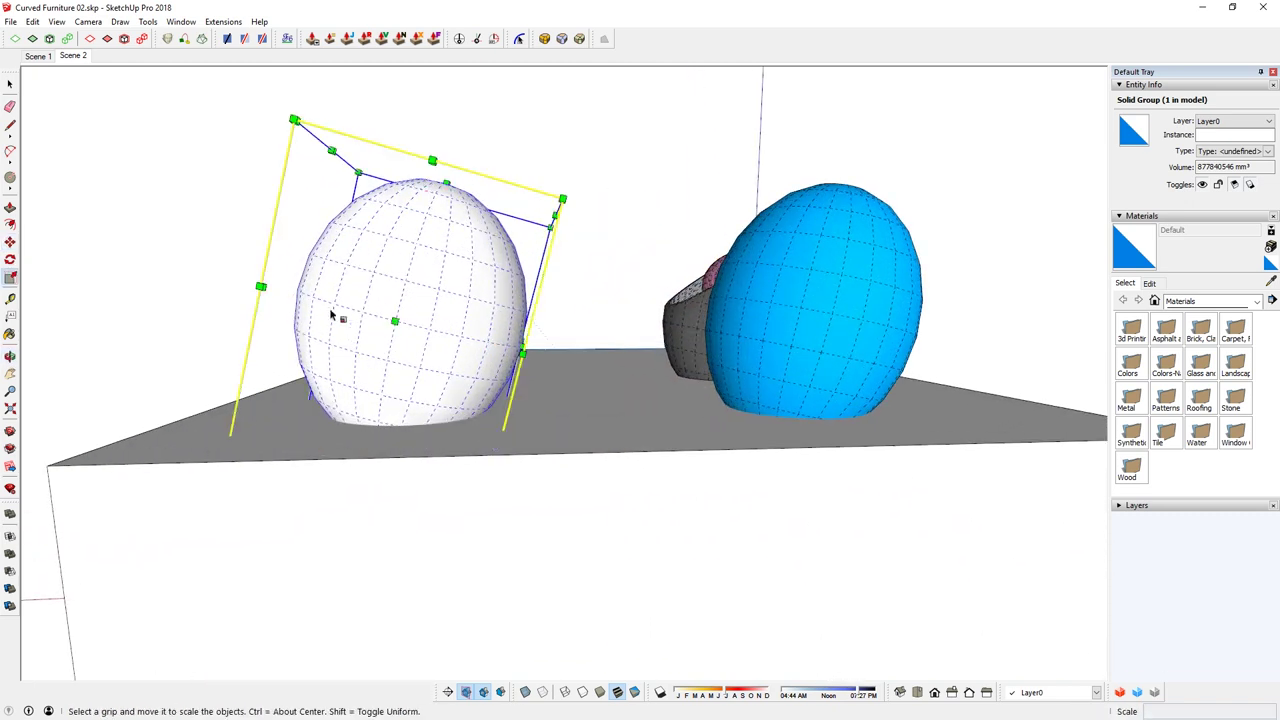
{"action": "middle_click_drag", "start_coordinate": [299, 289], "coordinate": [353, 319]}
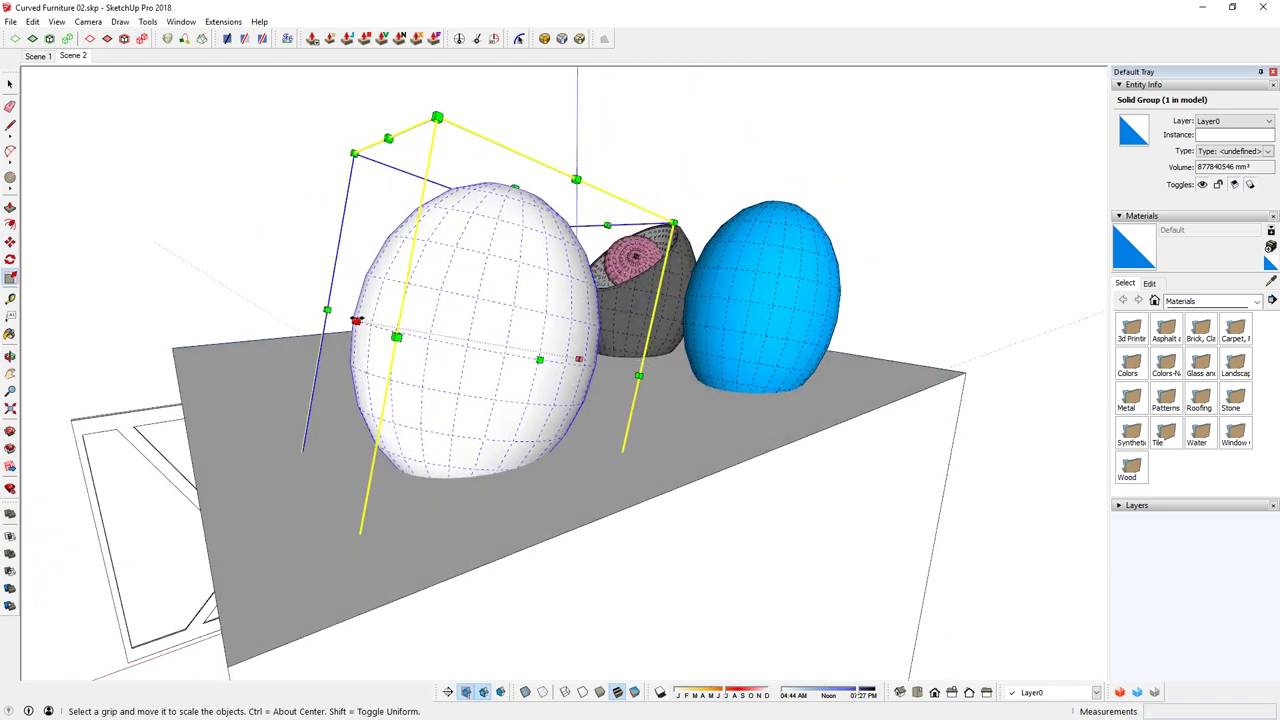
{"action": "middle_click_drag", "start_coordinate": [372, 320], "coordinate": [340, 283]}
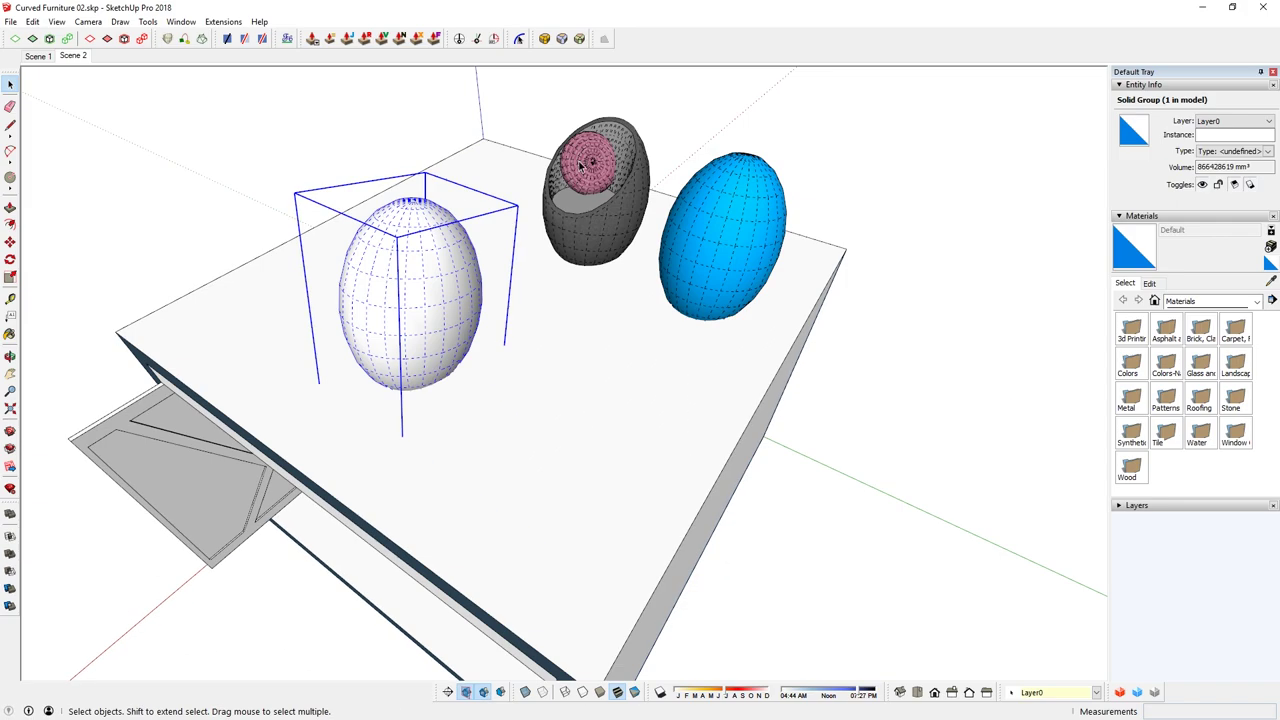
{"action": "right_click", "coordinate": [665, 48]}
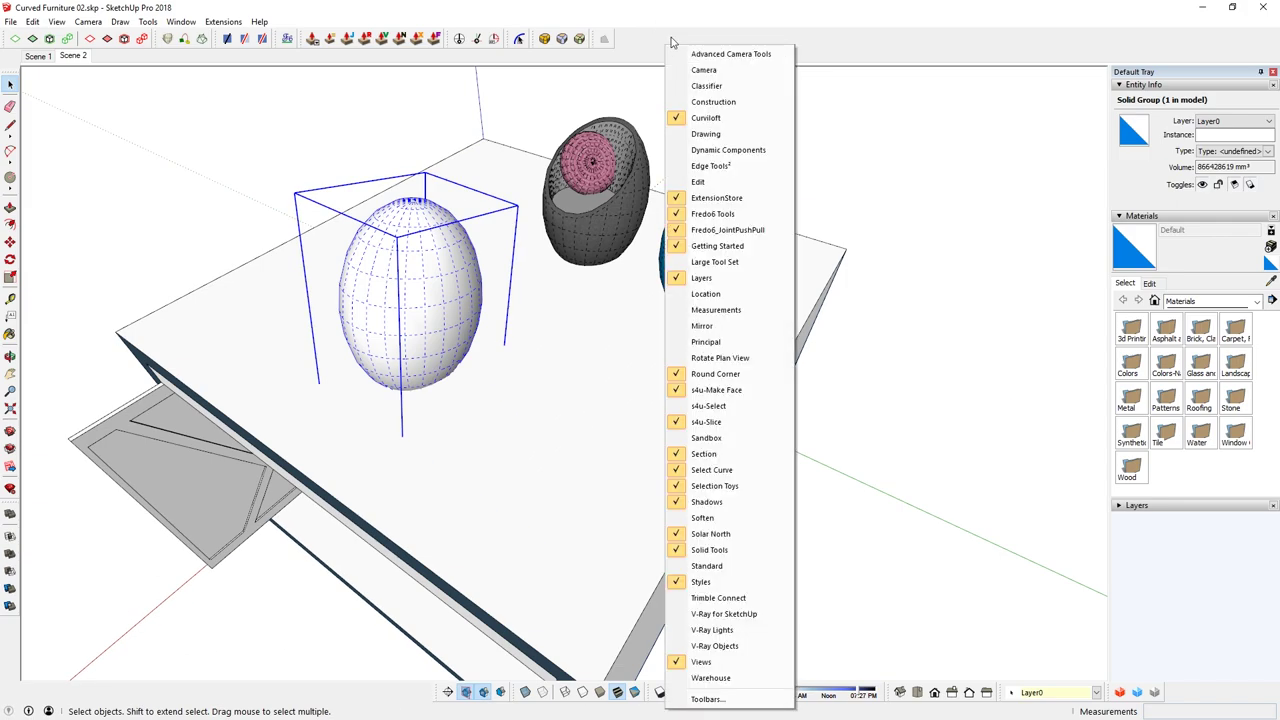
{"action": "right_click", "coordinate": [650, 40]}
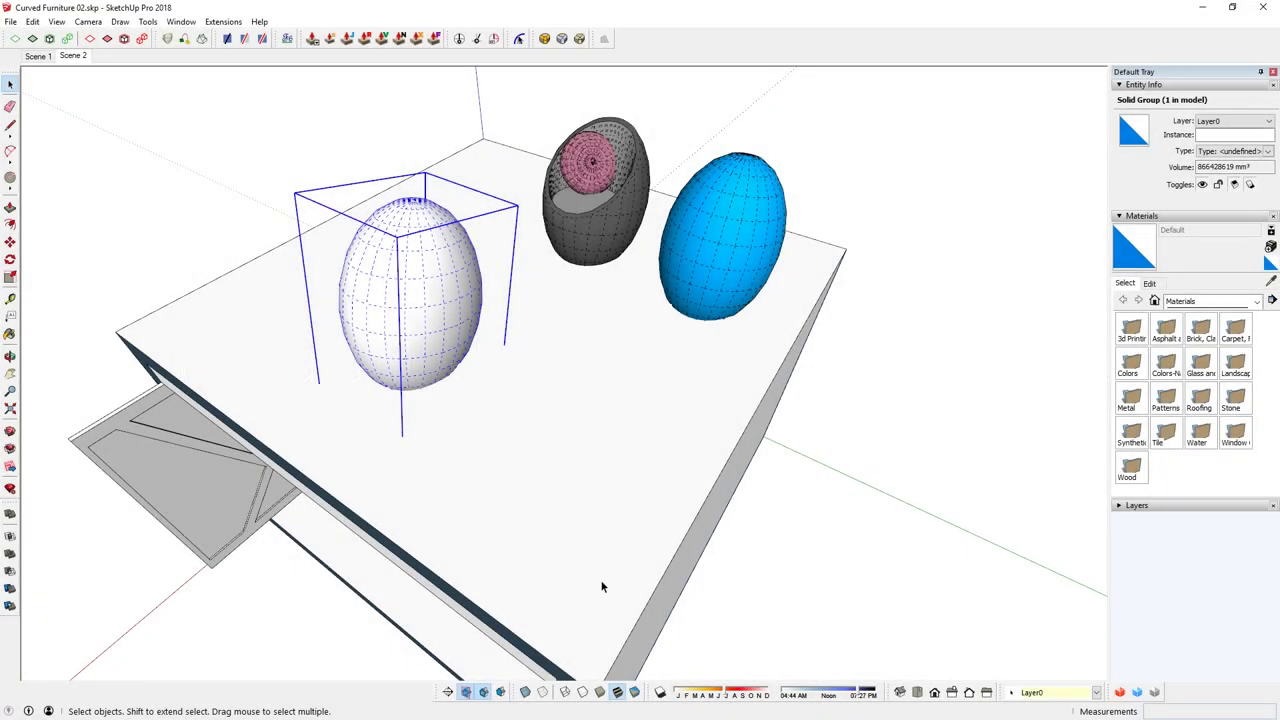
Draw a rectangle on the tabletop around the white egg's base and delete it, including its face and edges.
{"action": "mouse_move", "coordinate": [600, 586]}
{"action": "middle_mouse_down"}
{"action": "mouse_move", "coordinate": [517, 414]}
{"action": "mouse_move", "coordinate": [317, 303]}
{"action": "mouse_move", "coordinate": [486, 349]}
{"action": "mouse_move", "coordinate": [631, 476]}
{"action": "middle_mouse_up"}
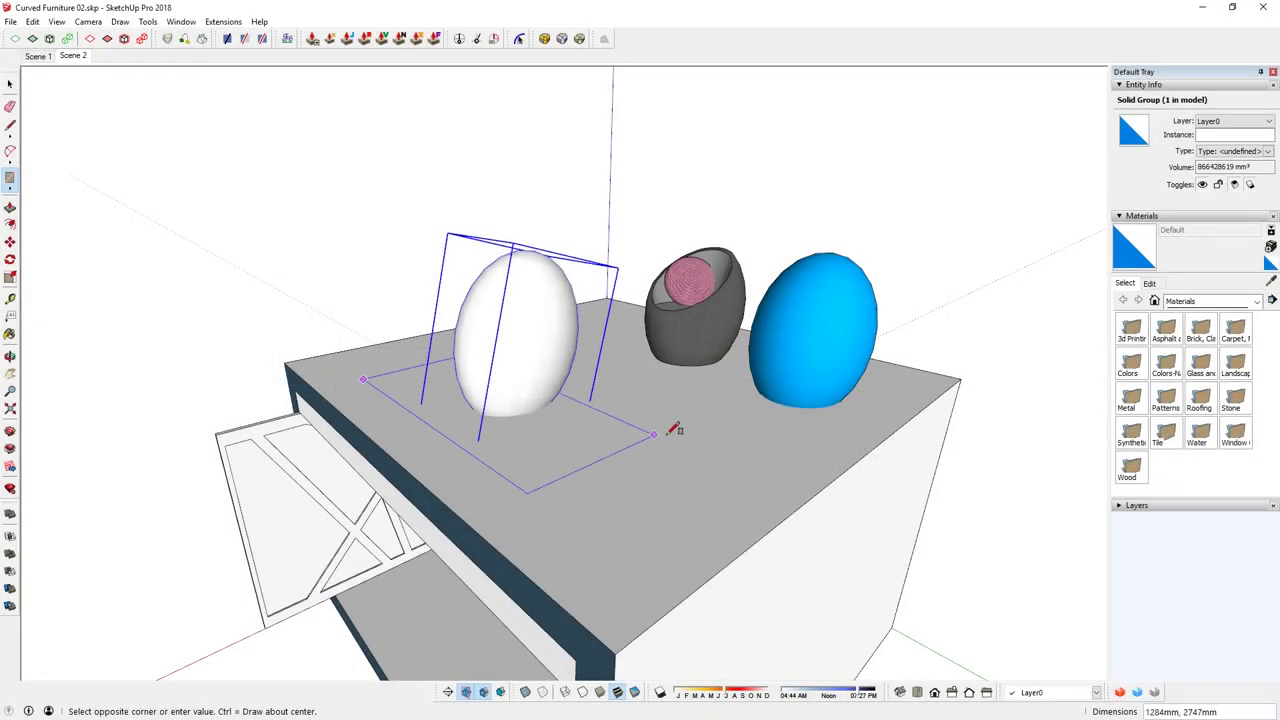
{"action": "key", "text": "space"}
{"action": "double_click", "coordinate": [594, 428]}
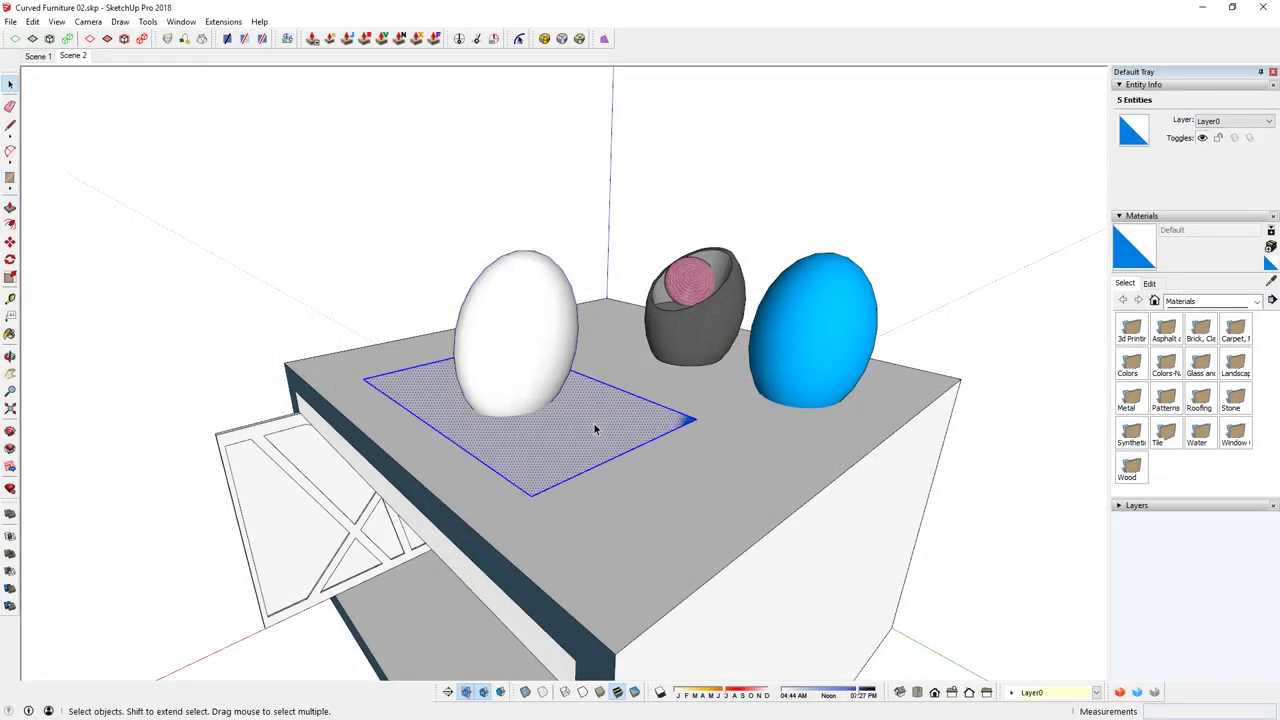
{"action": "key", "text": "Delete"}
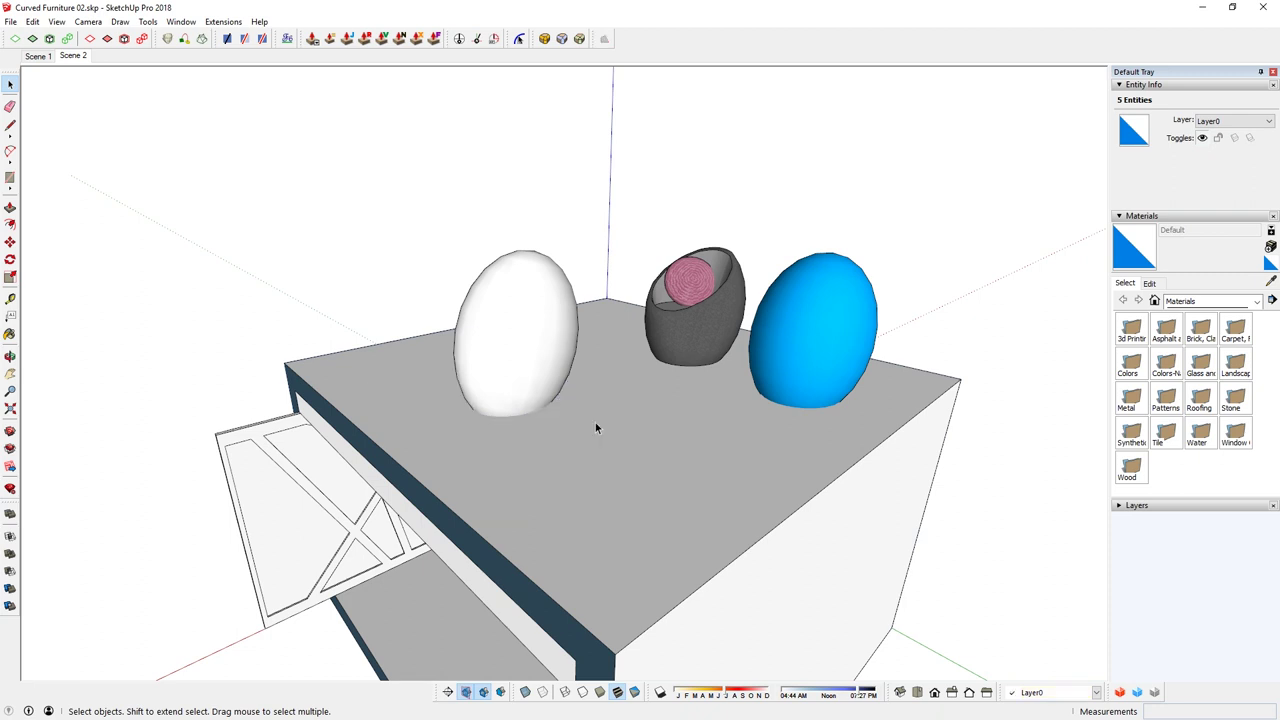
Open the white egg group for editing and paste the cut rectangle in place around its base.
{"action": "double_click", "coordinate": [540, 357]}
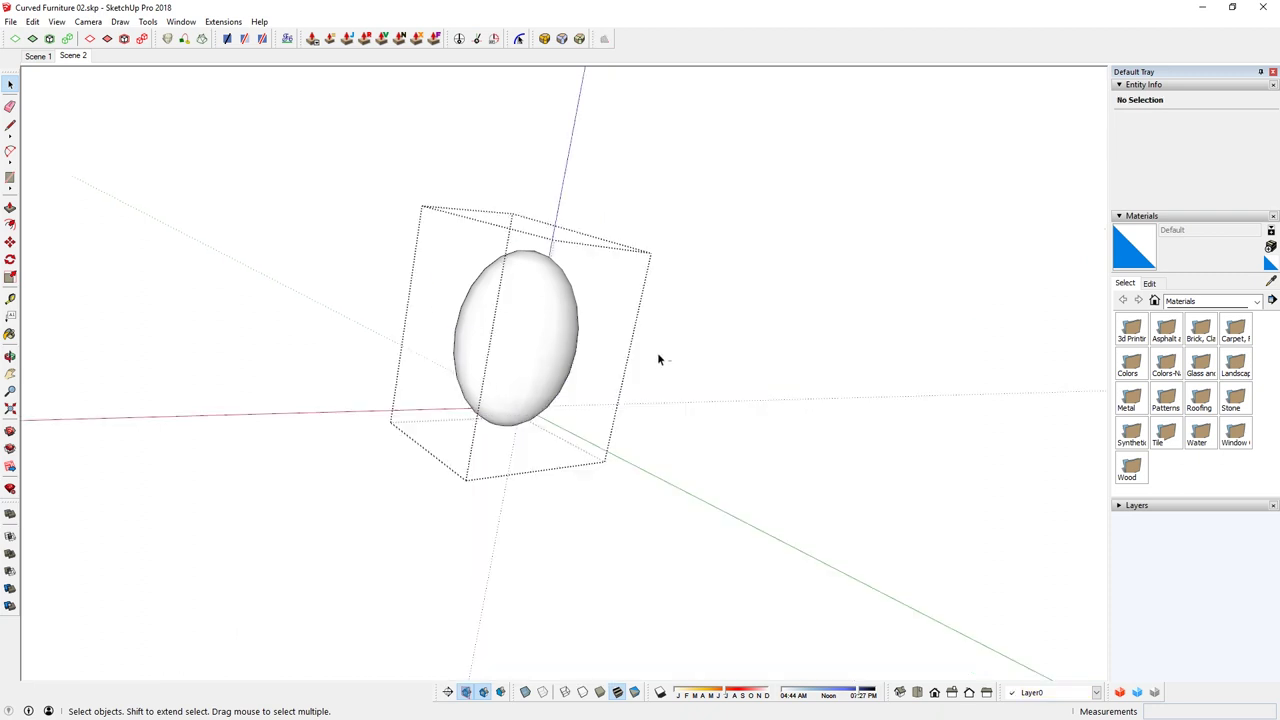
{"action": "left_click", "coordinate": [54, 22]}
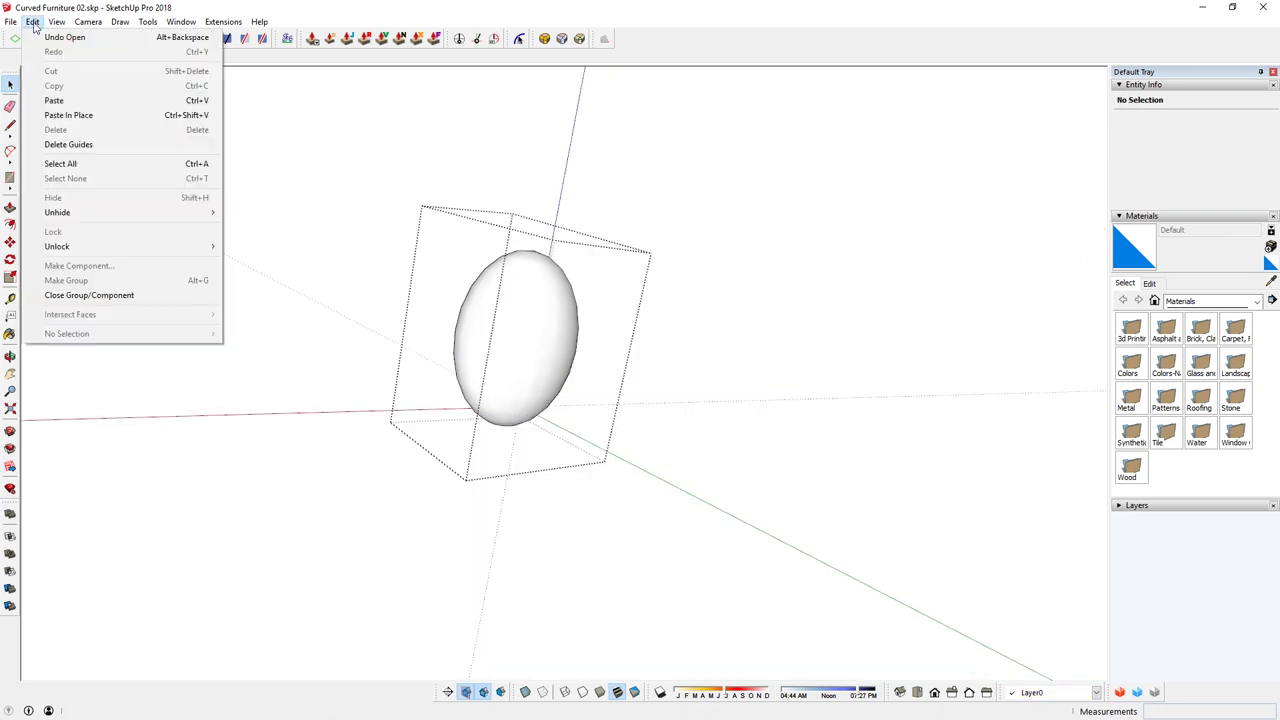
{"action": "left_click", "coordinate": [195, 118]}
Intersect the faces of all geometry inside the egg group with the selection.
{"action": "middle_click_drag", "start_coordinate": [568, 457], "coordinate": [570, 378]}
{"action": "key", "text": "ctrl+a"}
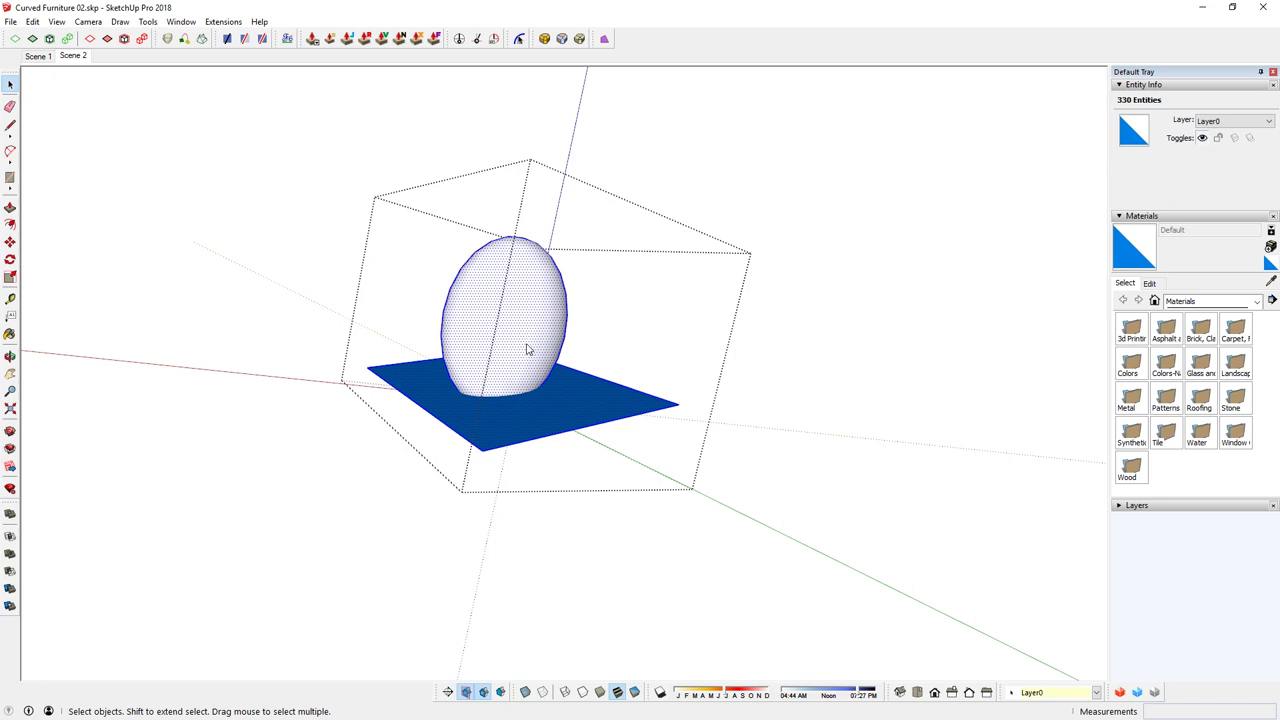
{"action": "right_click", "coordinate": [528, 348]}
{"action": "mouse_move", "coordinate": [614, 456]}
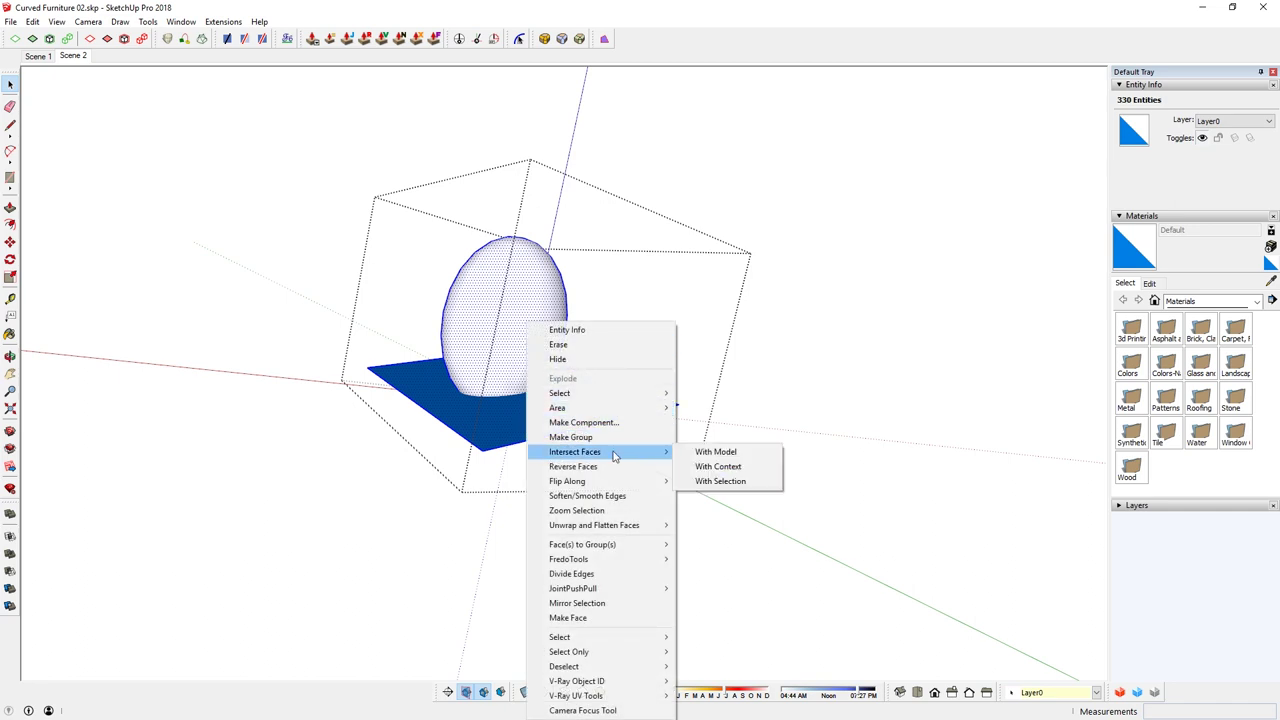
{"action": "left_click", "coordinate": [716, 481]}
Delete the pasted rectangle's face and its leftover edges around the egg.
{"action": "middle_click_drag", "start_coordinate": [529, 434], "coordinate": [470, 397]}
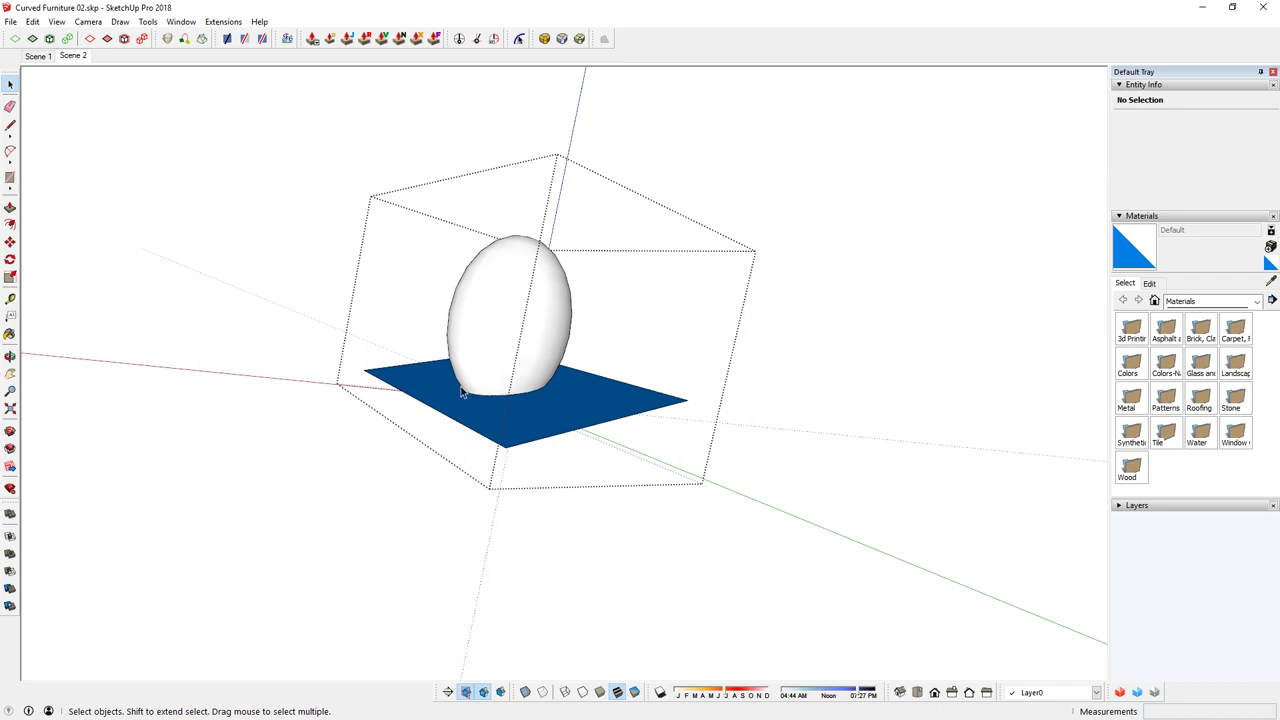
{"action": "left_click", "coordinate": [623, 449]}
{"action": "key", "text": "Delete"}
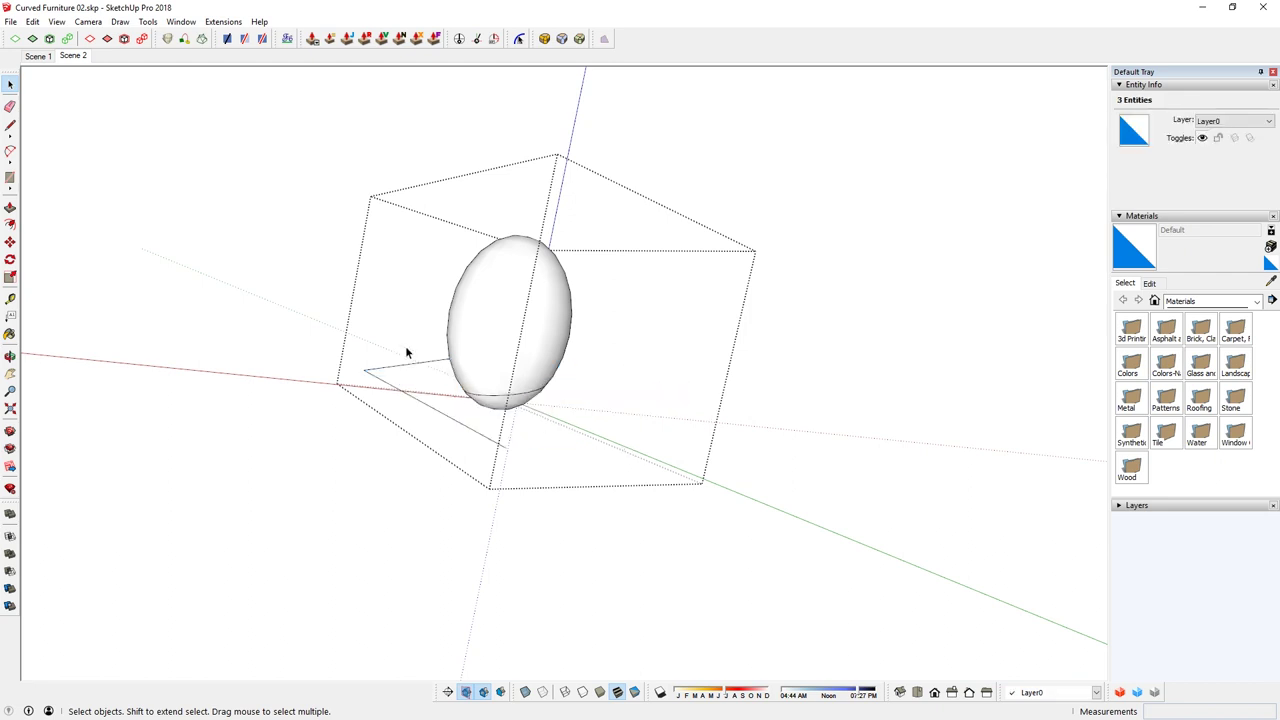
{"action": "left_click_drag", "start_coordinate": [406, 342], "coordinate": [331, 423]}
{"action": "key", "text": "Delete"}
Delete the egg's bottom cap below the intersection line and leave the group.
{"action": "middle_click_drag", "start_coordinate": [510, 400], "coordinate": [486, 323]}
{"action": "scroll", "coordinate": [480, 400], "scroll_direction": "up", "scroll_amount": 3}
{"action": "left_click", "coordinate": [480, 402]}
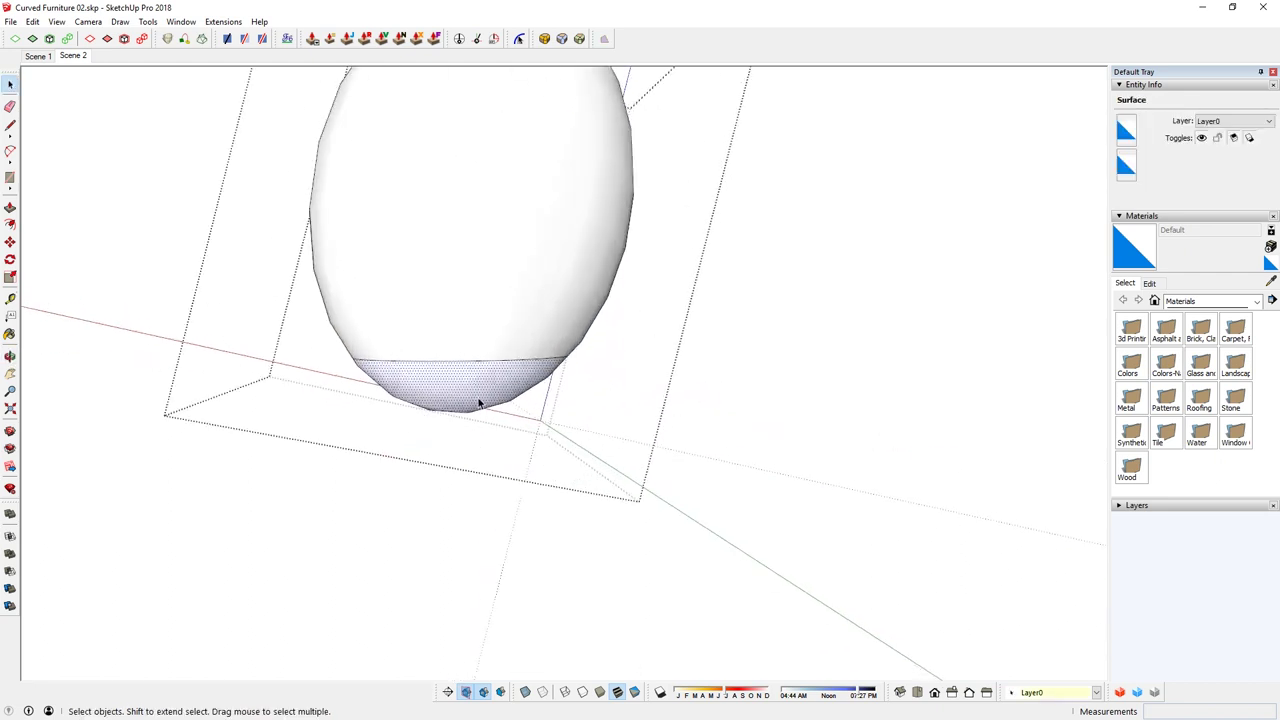
{"action": "scroll", "coordinate": [473, 395], "scroll_direction": "down", "scroll_amount": 3}
{"action": "key", "text": "Delete"}
{"action": "middle_click_drag", "start_coordinate": [469, 300], "coordinate": [287, 114]}
{"action": "middle_click_drag", "start_coordinate": [447, 370], "coordinate": [620, 470]}
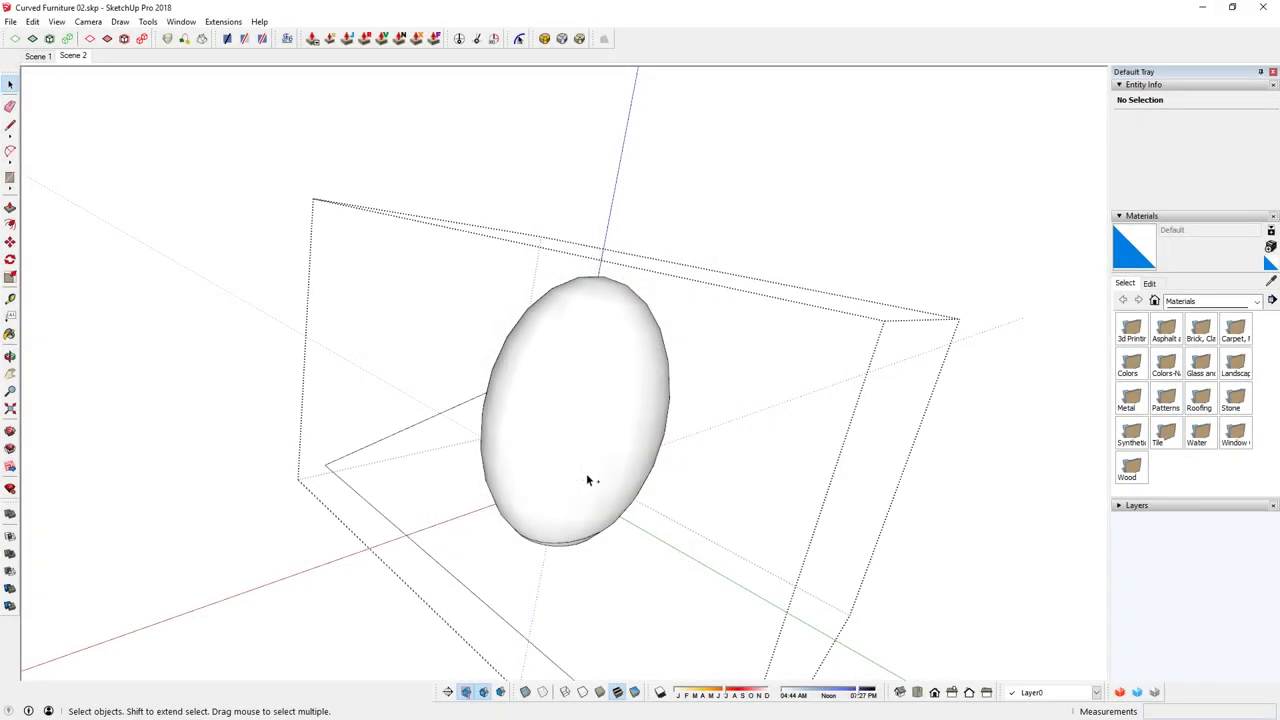
{"action": "key", "text": "Escape"}
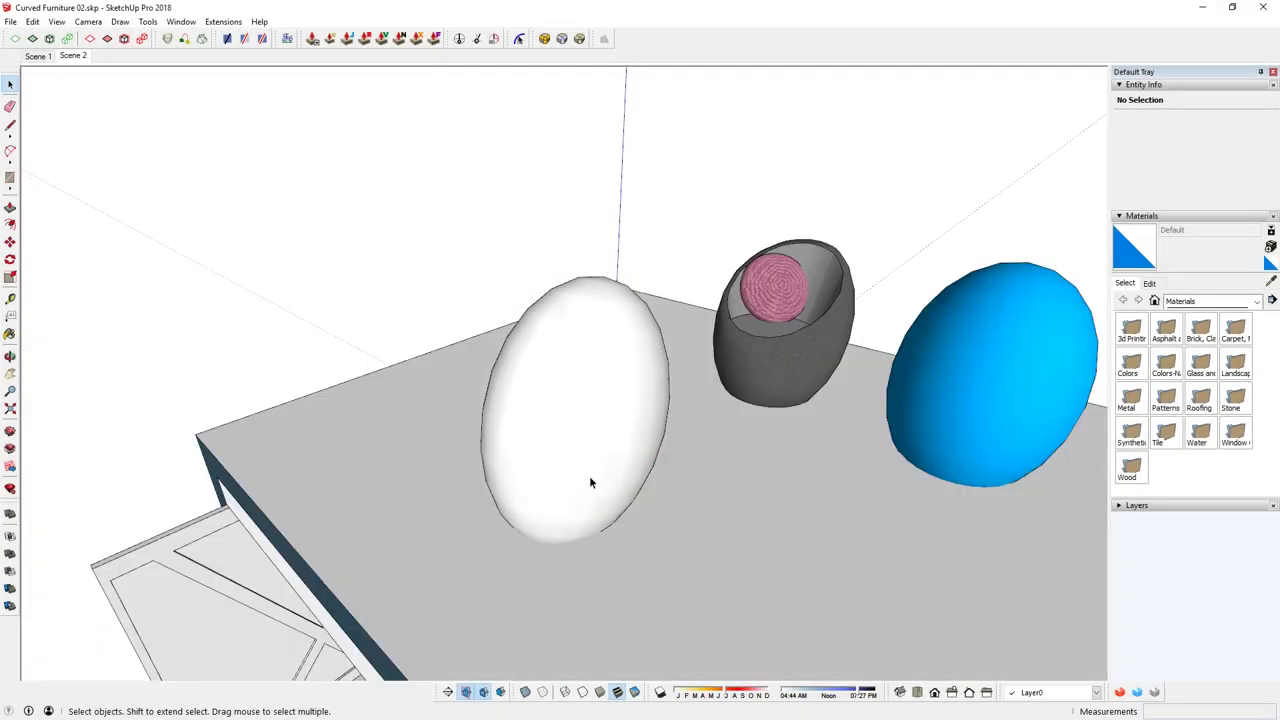
Copy the white egg group 2 m straight up along the blue axis and clear the selection.
{"action": "middle_click_drag", "start_coordinate": [592, 480], "coordinate": [556, 334]}
{"action": "scroll", "coordinate": [570, 340], "scroll_direction": "down", "scroll_amount": 2}
{"action": "key", "text": "m"}
{"action": "key", "text": "ctrl"}
{"action": "left_click", "coordinate": [599, 338]}
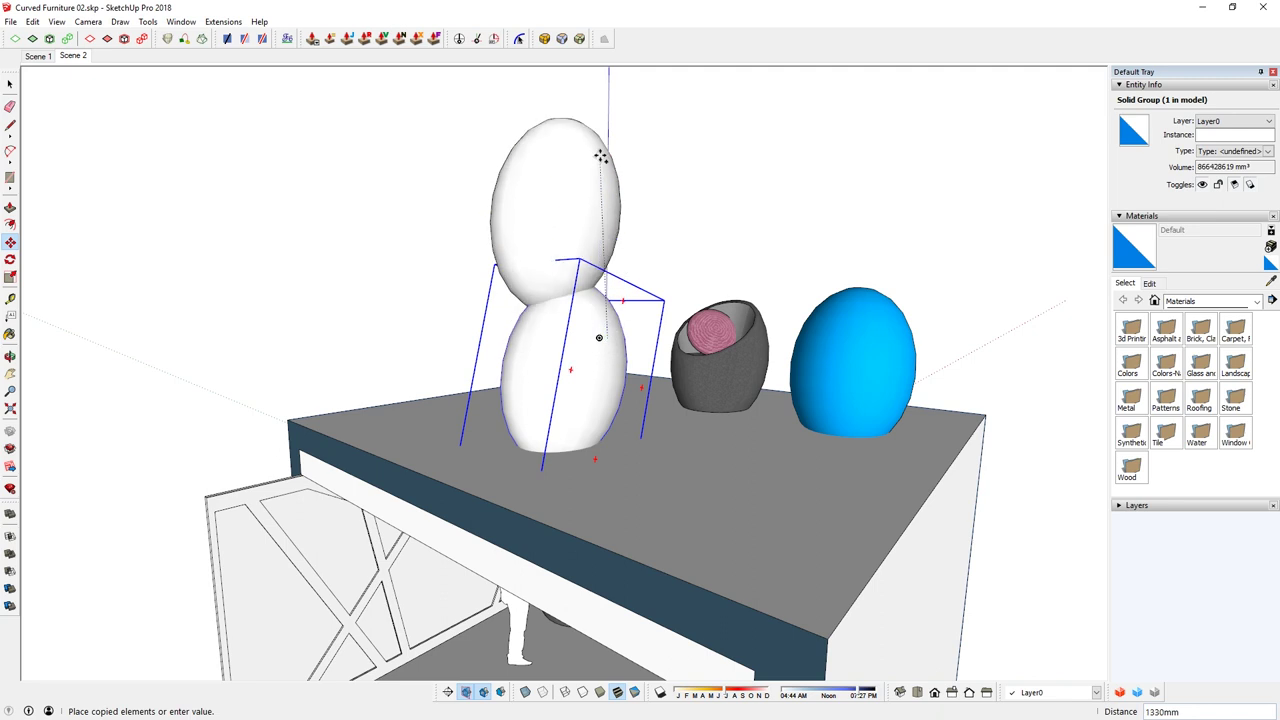
{"action": "key", "text": "Return"}
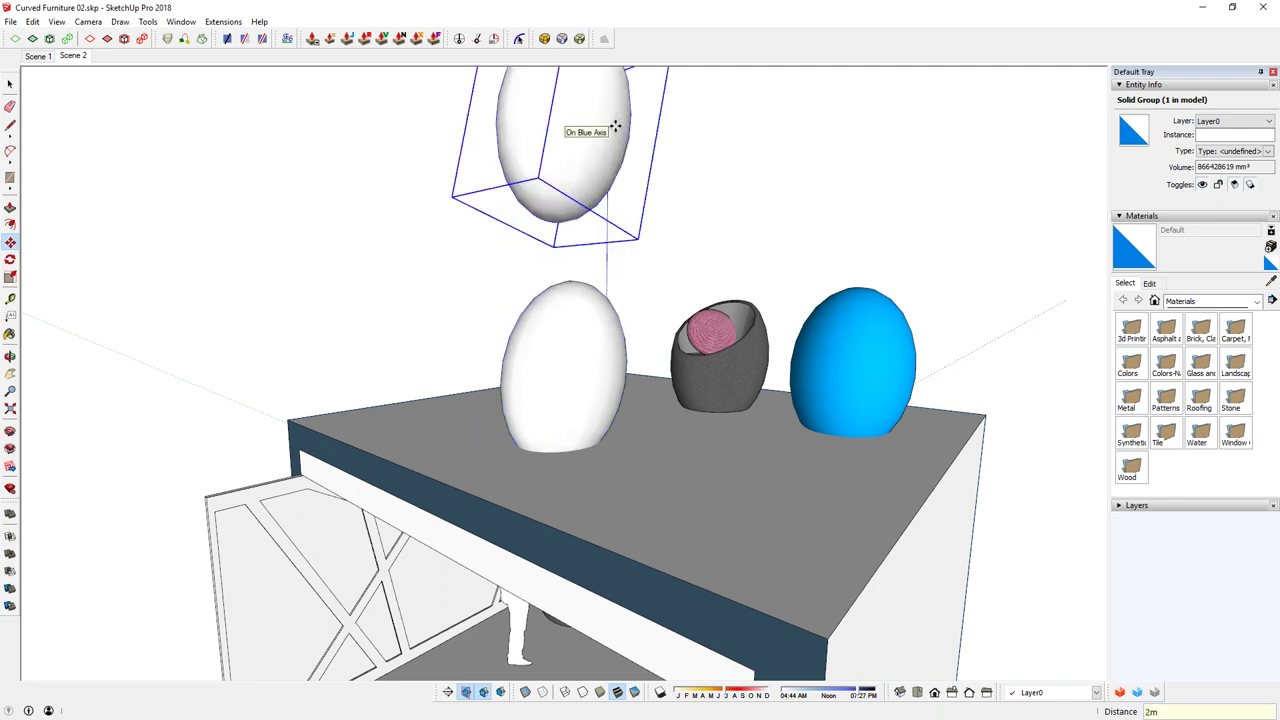
{"action": "middle_click_drag", "start_coordinate": [568, 189], "coordinate": [772, 267]}
{"action": "key", "text": "Escape"}
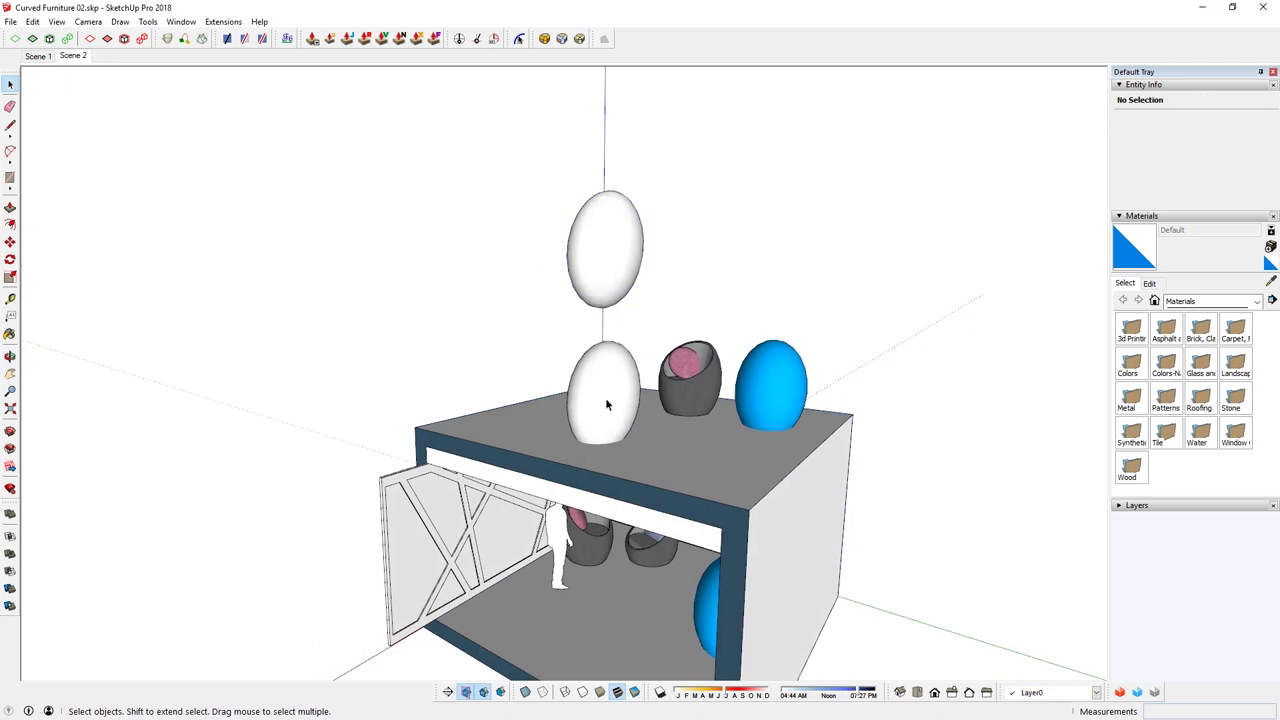
Try to move the upper egg copy 2 m down onto the original egg, and undo the move.
{"action": "left_click", "coordinate": [604, 262]}
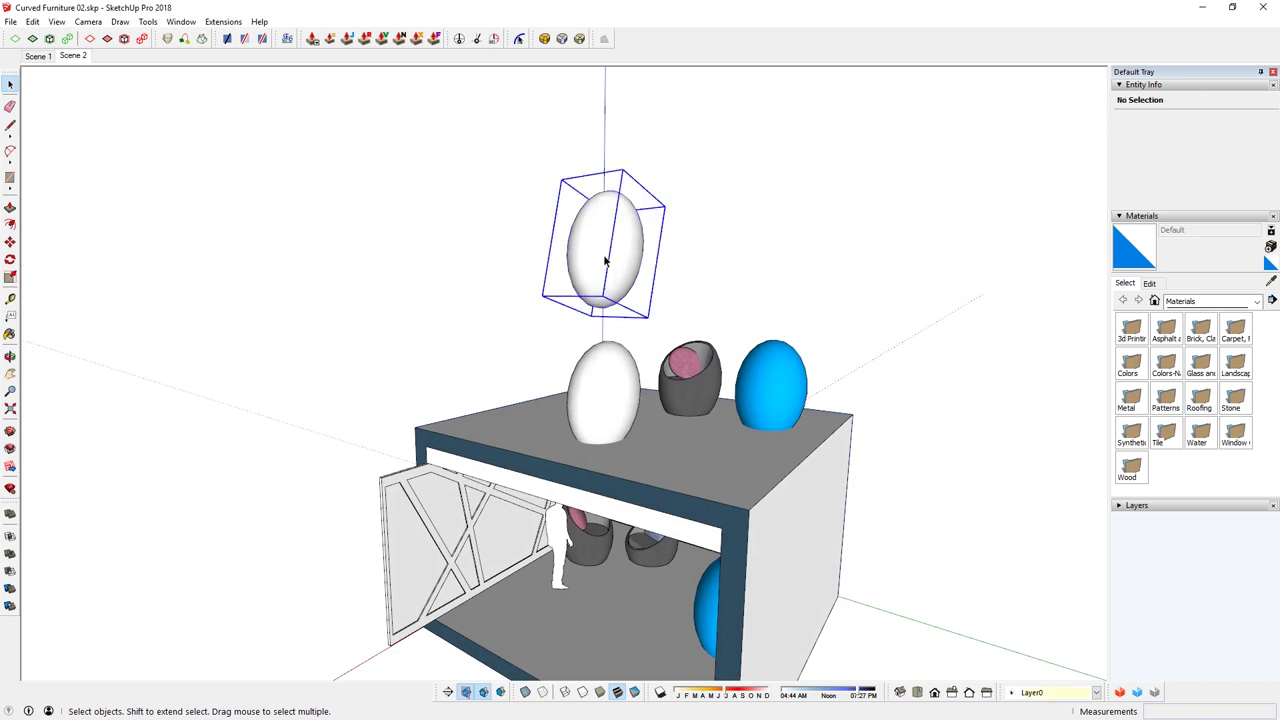
{"action": "key", "text": "m"}
{"action": "left_click", "coordinate": [605, 262]}
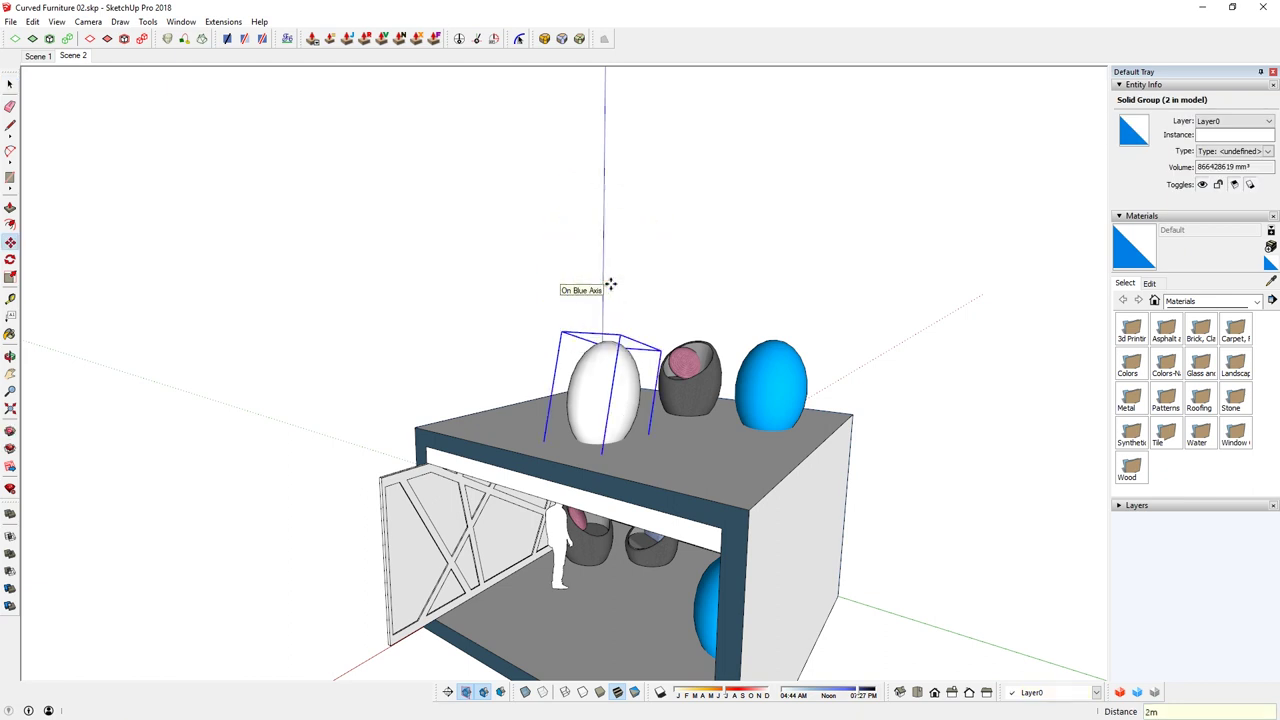
{"action": "key", "text": "ctrl+z"}
Draw a rectangle on the tabletop around the lower white egg and push-pull it up into a low box.
{"action": "key", "text": "r"}
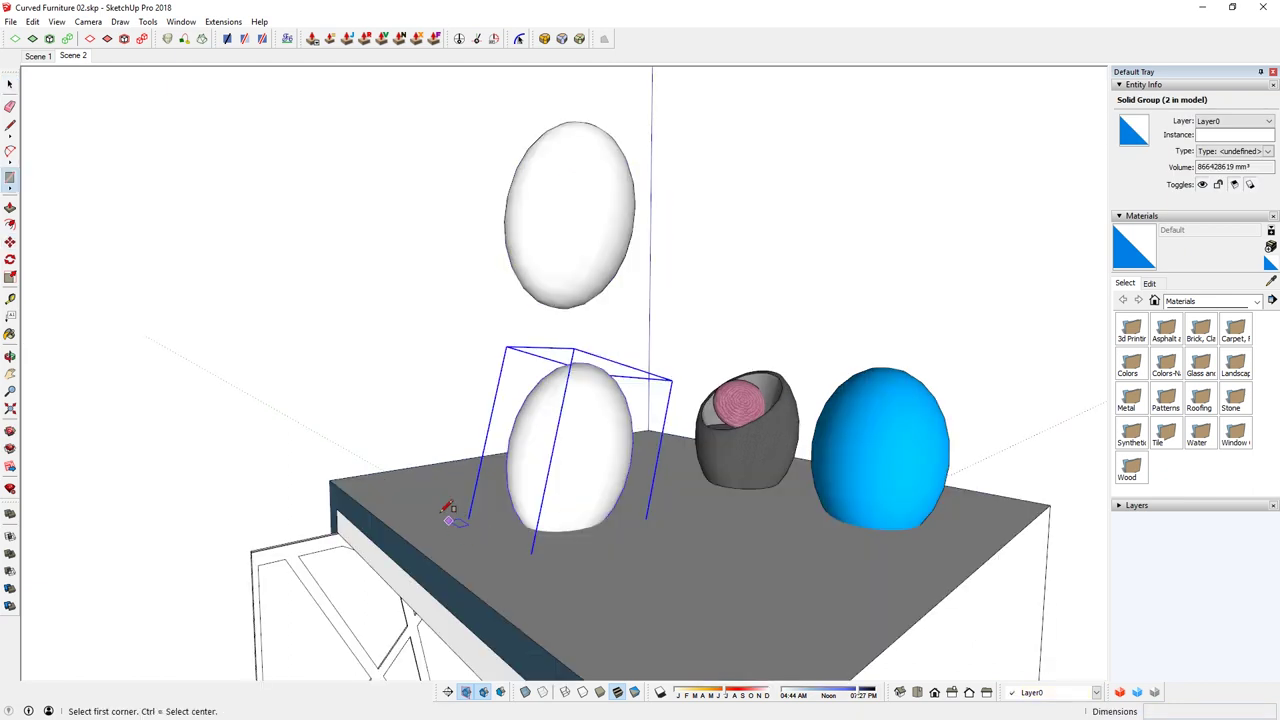
{"action": "left_click", "coordinate": [421, 496]}
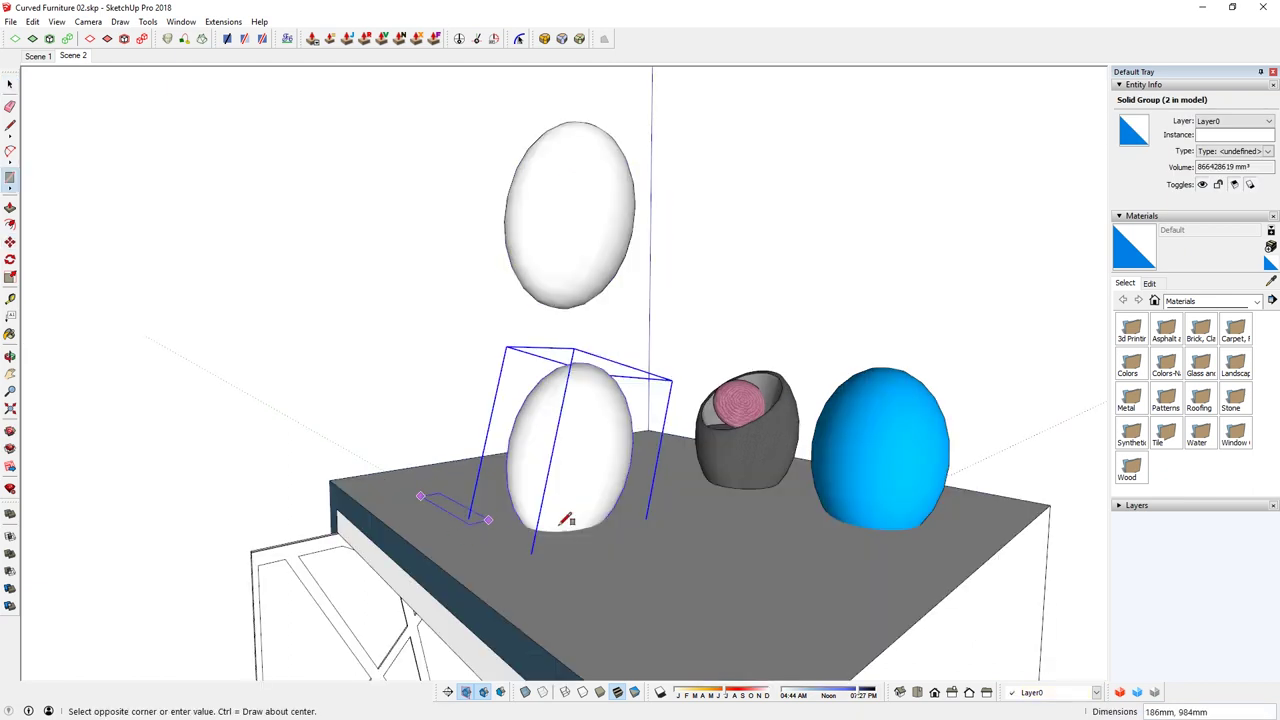
{"action": "left_click", "coordinate": [720, 533]}
{"action": "key", "text": "p"}
{"action": "left_click", "coordinate": [626, 535]}
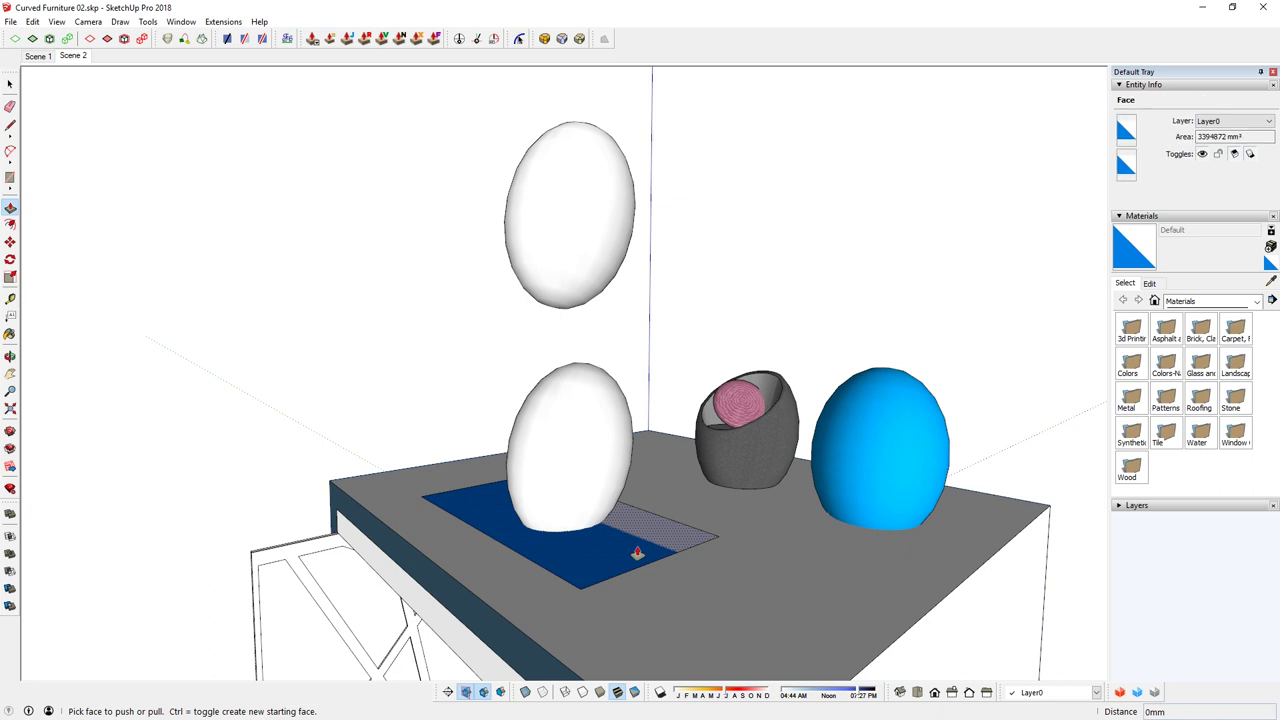
{"action": "left_click", "coordinate": [645, 492]}
Group the low box and move it down along the blue axis until its top is level with the tabletop.
{"action": "key", "text": "space"}
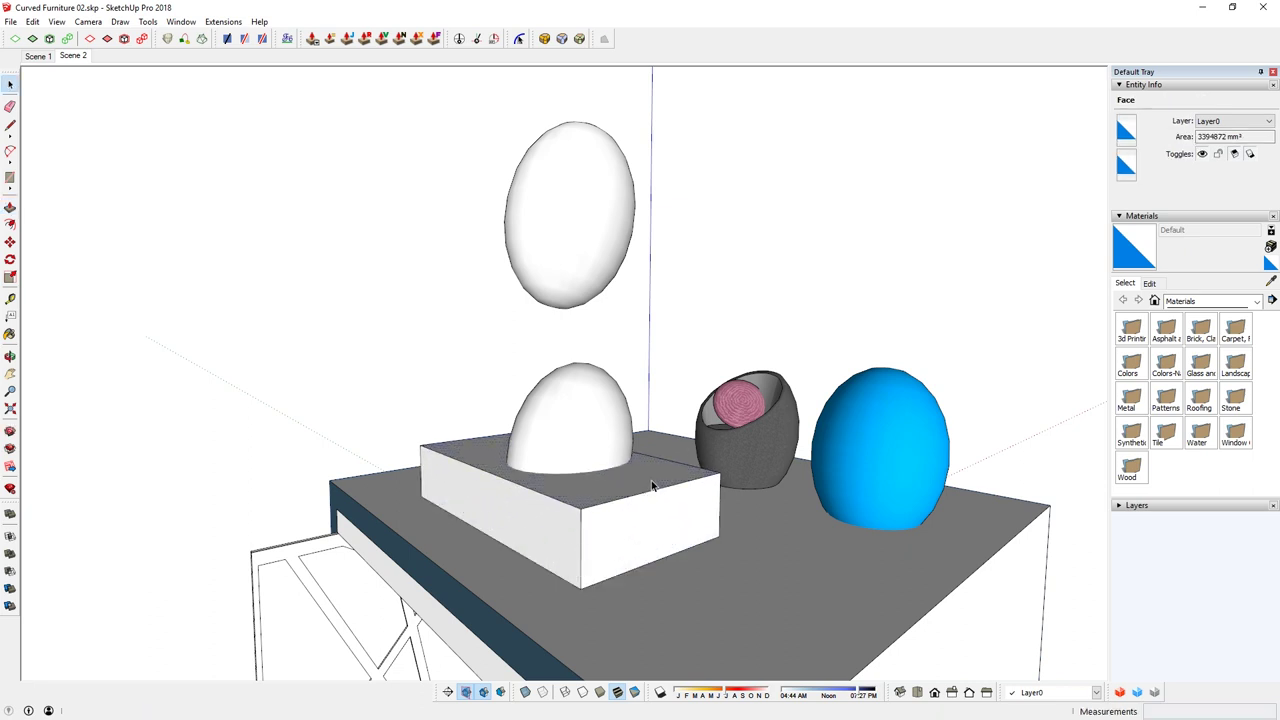
{"action": "triple_click", "coordinate": [652, 486]}
{"action": "key", "text": "g"}
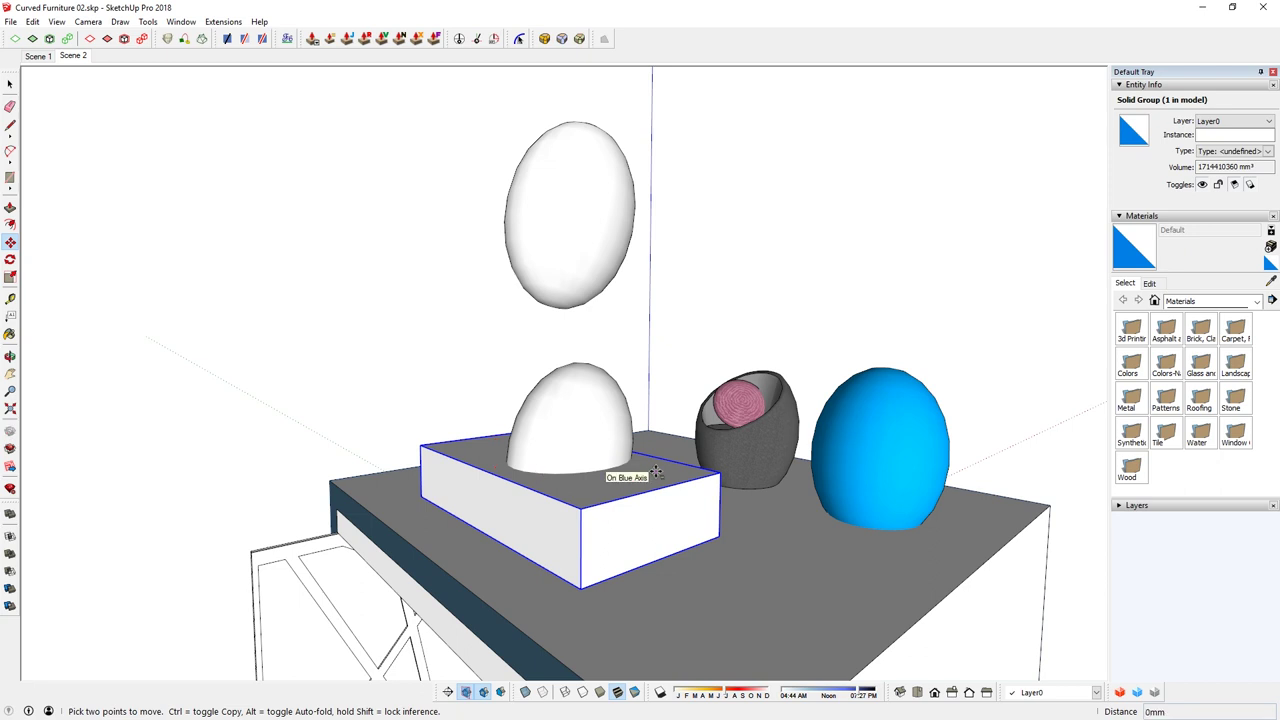
{"action": "left_click", "coordinate": [658, 545]}
{"action": "middle_click_drag", "start_coordinate": [658, 545], "coordinate": [617, 606]}
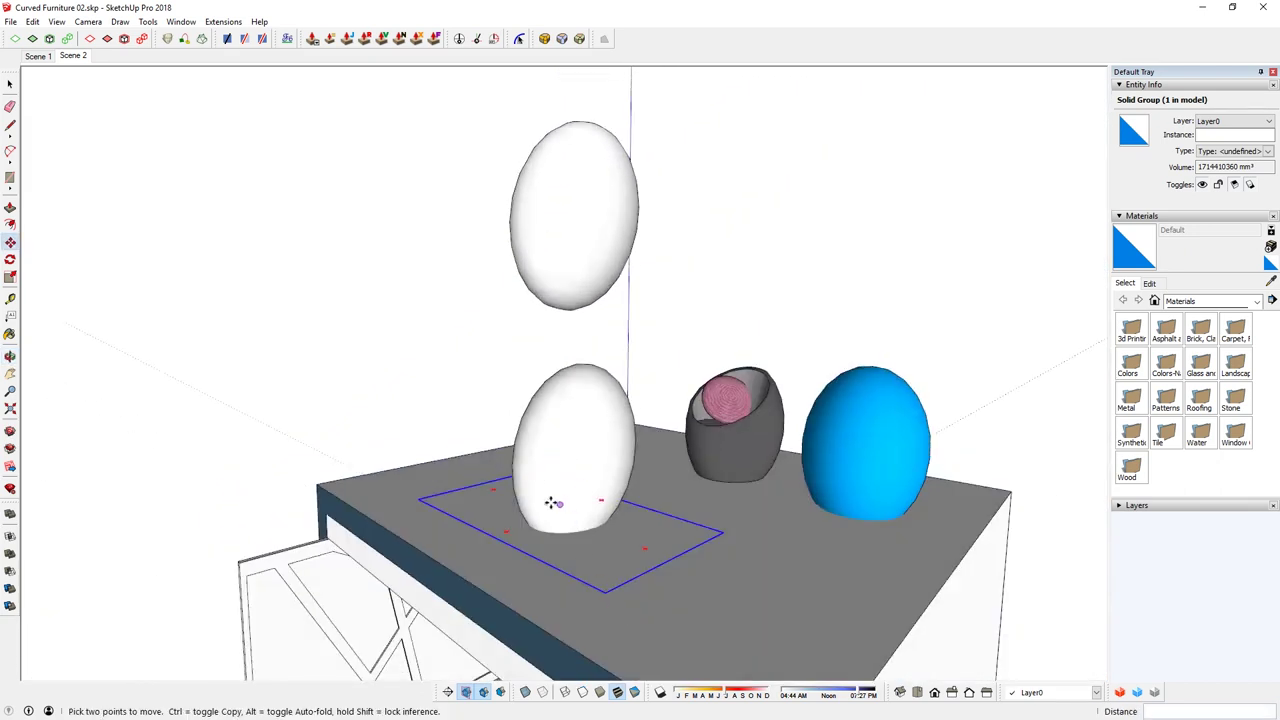
Examine how the lower egg's base sinks into the box by temporarily showing hidden geometry and back edges.
{"action": "middle_click_drag", "start_coordinate": [553, 503], "coordinate": [668, 528]}
{"action": "key", "text": "alt+h"}
{"action": "key", "text": "k"}
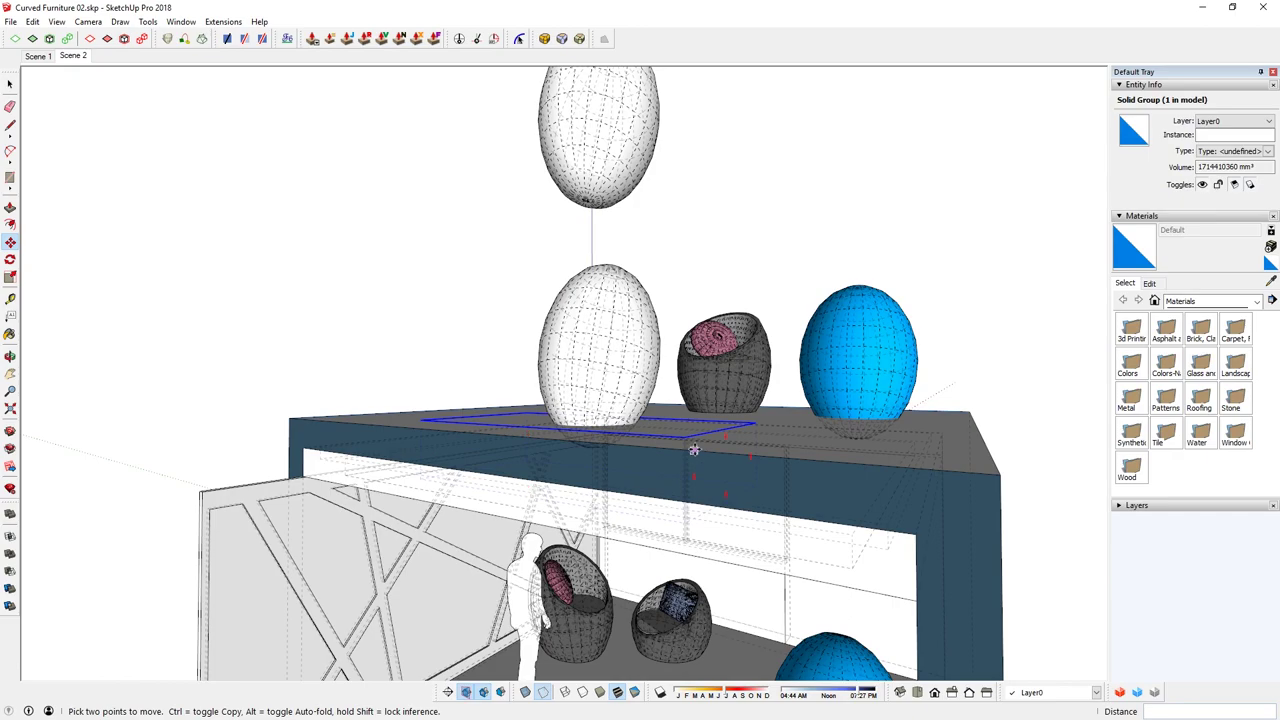
{"action": "middle_click_drag", "start_coordinate": [694, 449], "coordinate": [708, 367]}
{"action": "middle_click_drag", "start_coordinate": [586, 211], "coordinate": [648, 447]}
{"action": "key", "text": "k"}
Subtract the sunken box from the lower white egg with the solid tools to give the egg a flat base.
{"action": "key", "text": "space"}
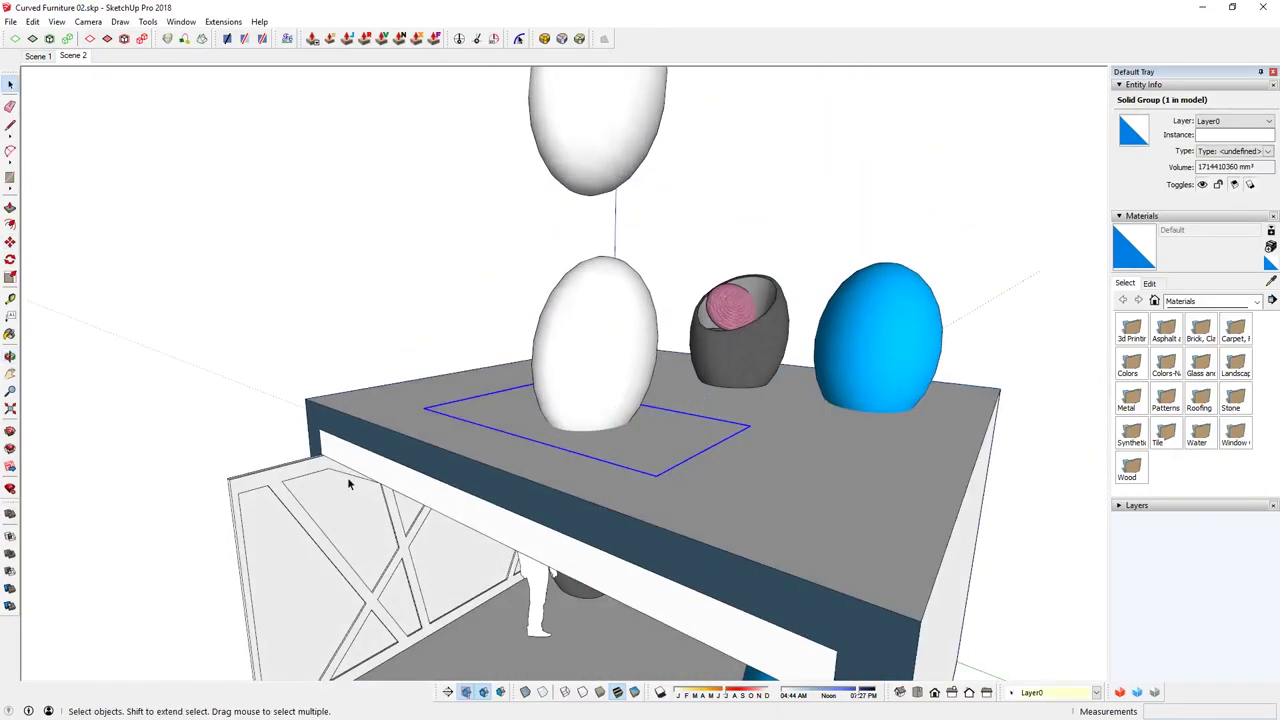
{"action": "left_click", "coordinate": [10, 570]}
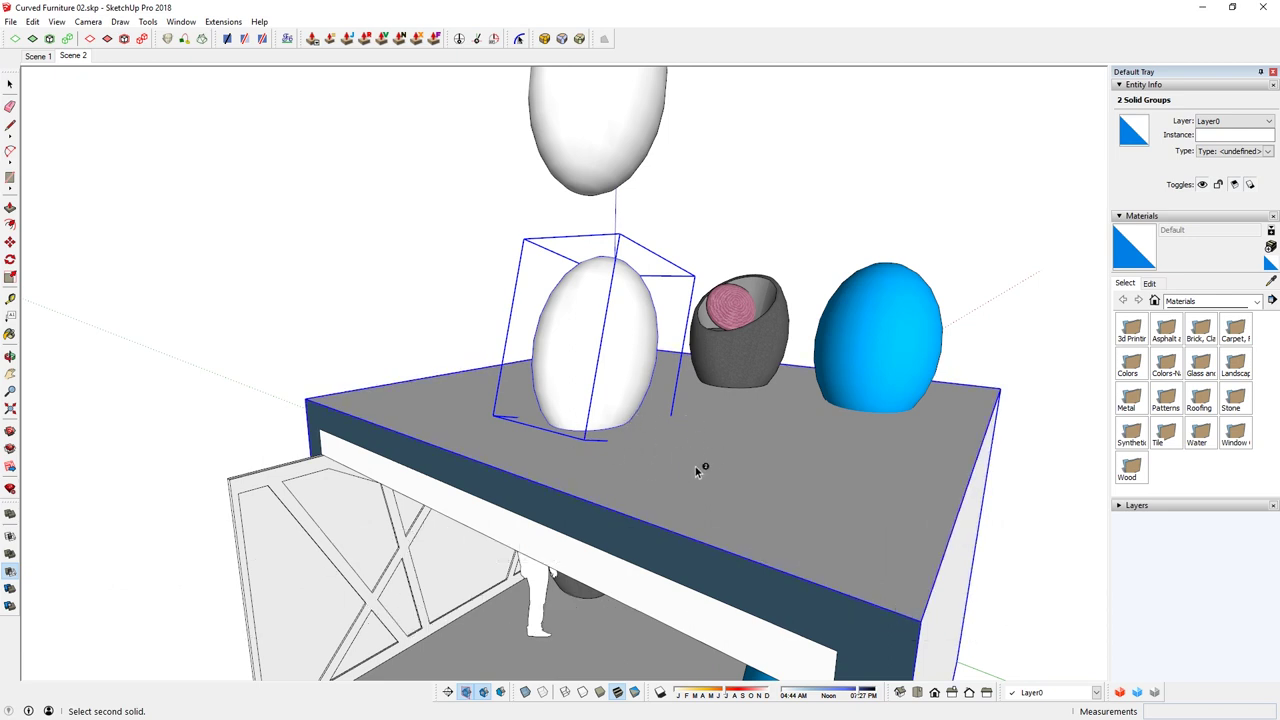
{"action": "left_click", "coordinate": [745, 406]}
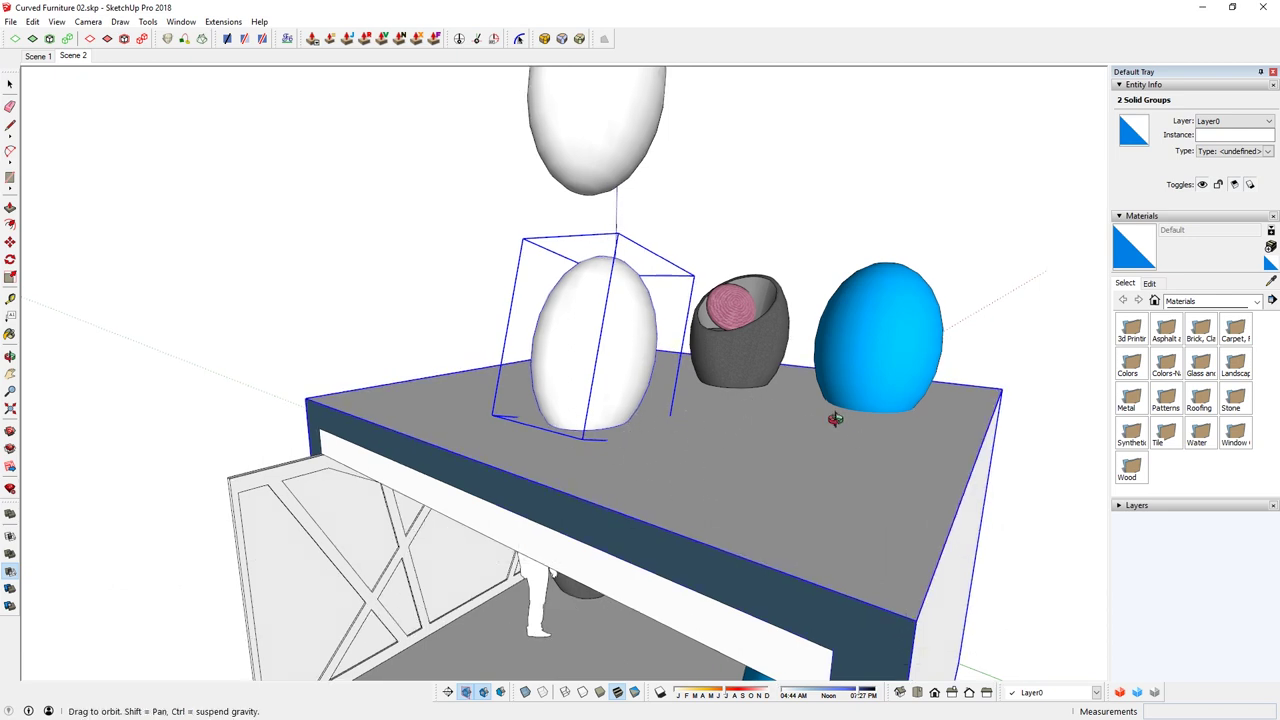
{"action": "middle_click_drag", "start_coordinate": [834, 420], "coordinate": [725, 350]}
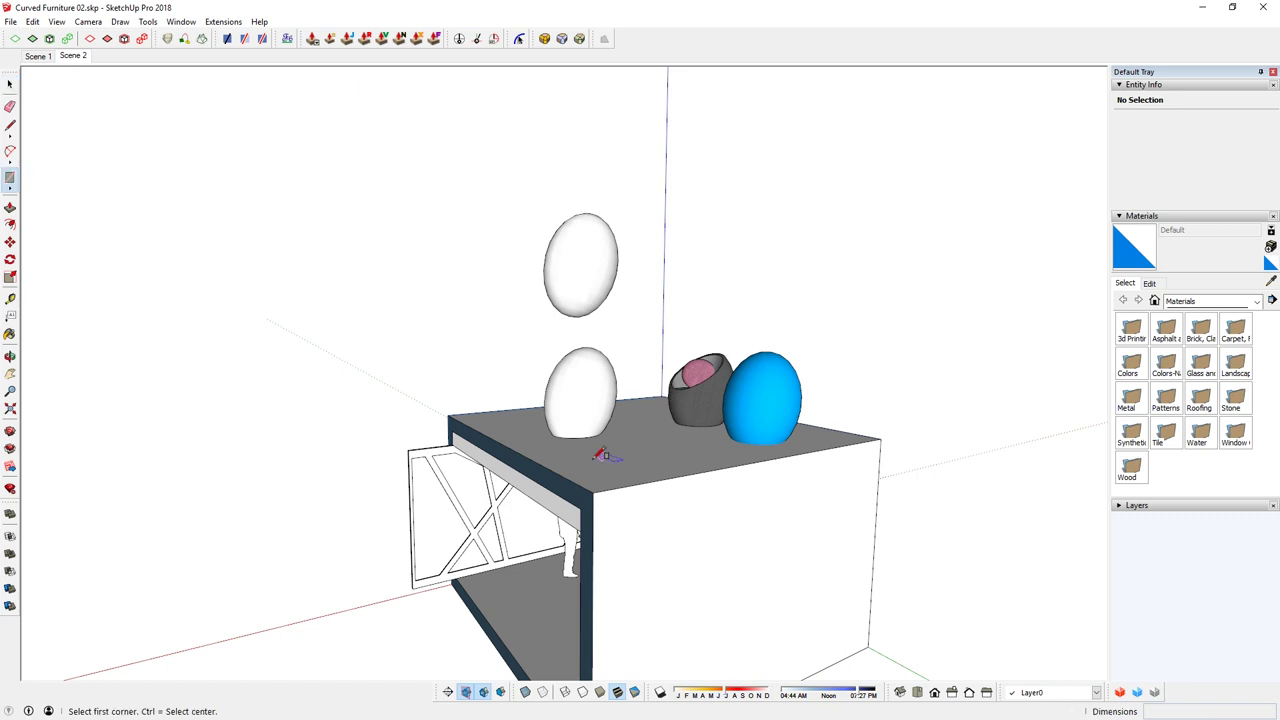
Draw a larger rectangle on the tabletop around the lower white egg and push-pull it up about 841 mm.
{"action": "left_click", "coordinate": [518, 424]}
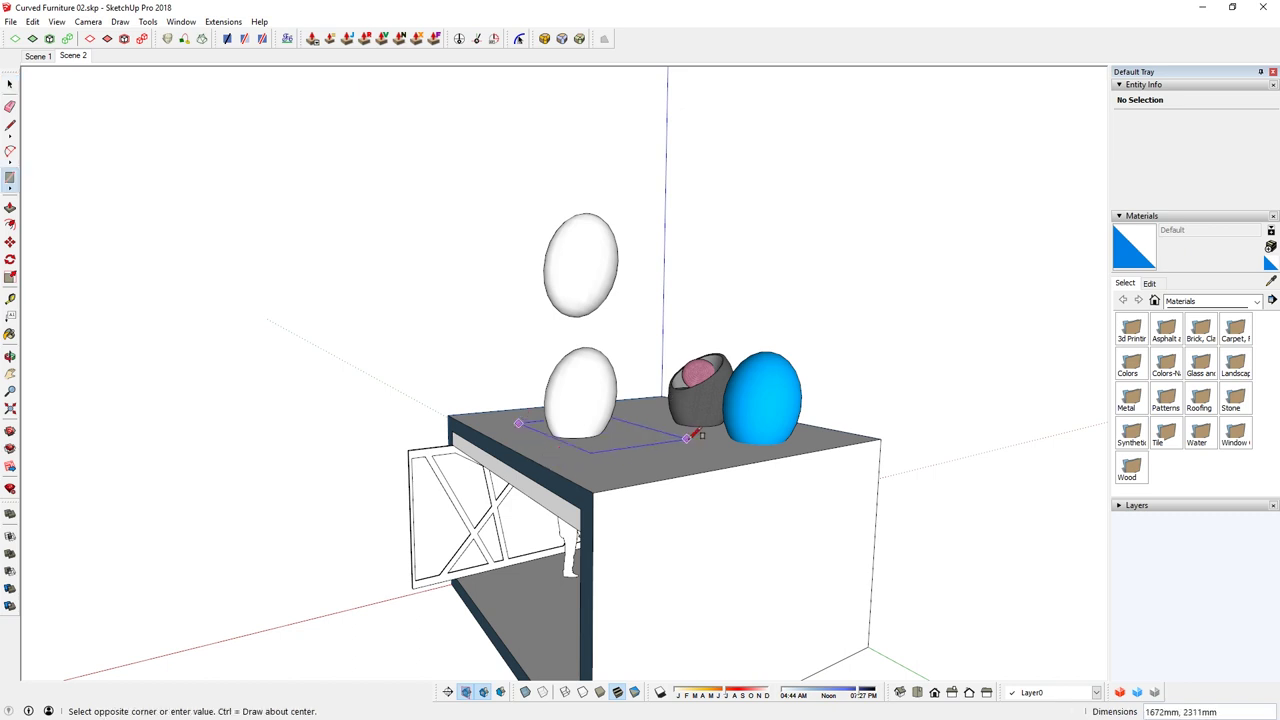
{"action": "middle_click_drag", "start_coordinate": [667, 432], "coordinate": [684, 461]}
{"action": "key", "text": "p"}
{"action": "left_click", "coordinate": [634, 450]}
{"action": "left_click", "coordinate": [643, 398]}
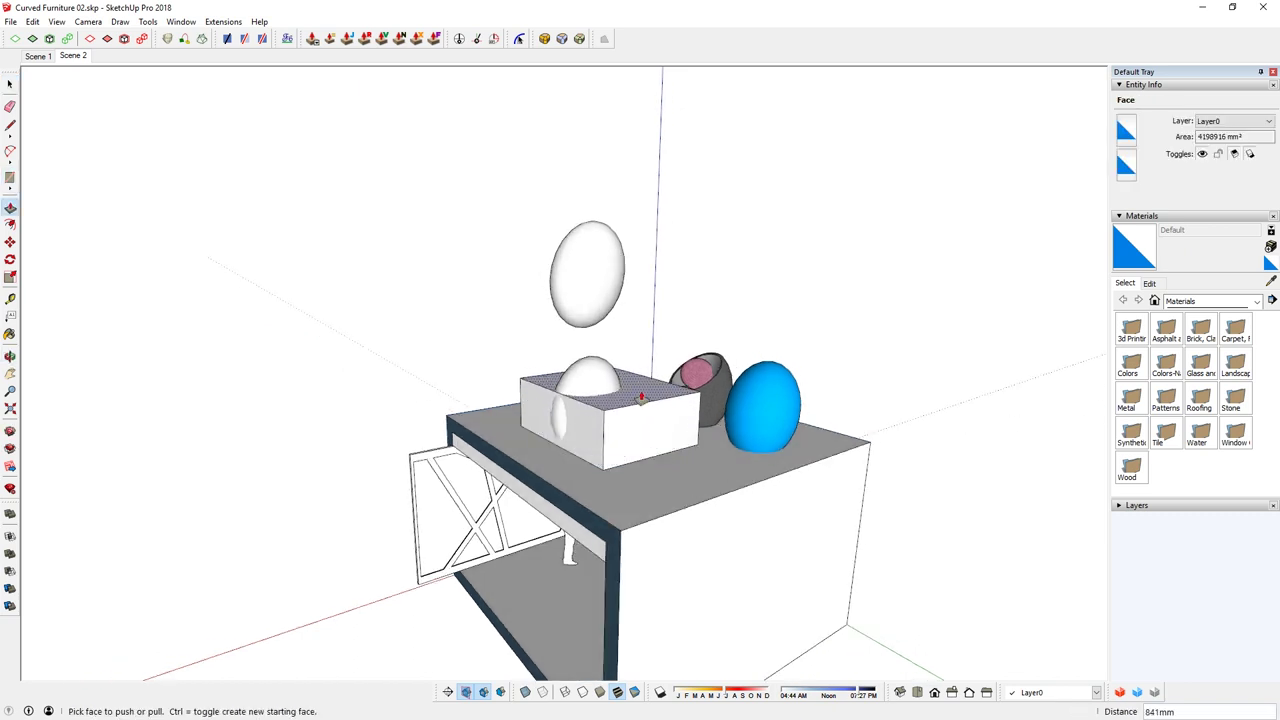
Push-pull a side face of the box outward to widen it and group the whole box.
{"action": "middle_click_drag", "start_coordinate": [591, 447], "coordinate": [548, 410]}
{"action": "key", "text": "p"}
{"action": "key", "text": "space"}
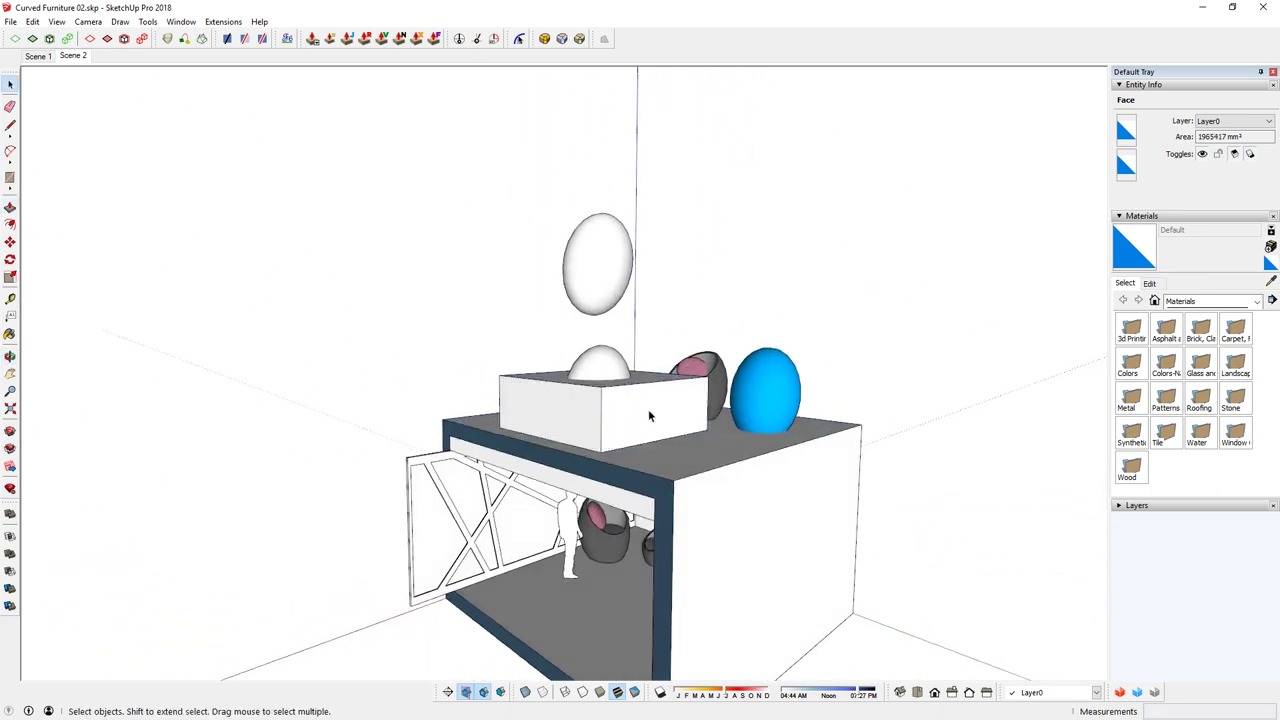
{"action": "left_click", "coordinate": [657, 407]}
{"action": "triple_click", "coordinate": [657, 407]}
{"action": "key", "text": "g"}
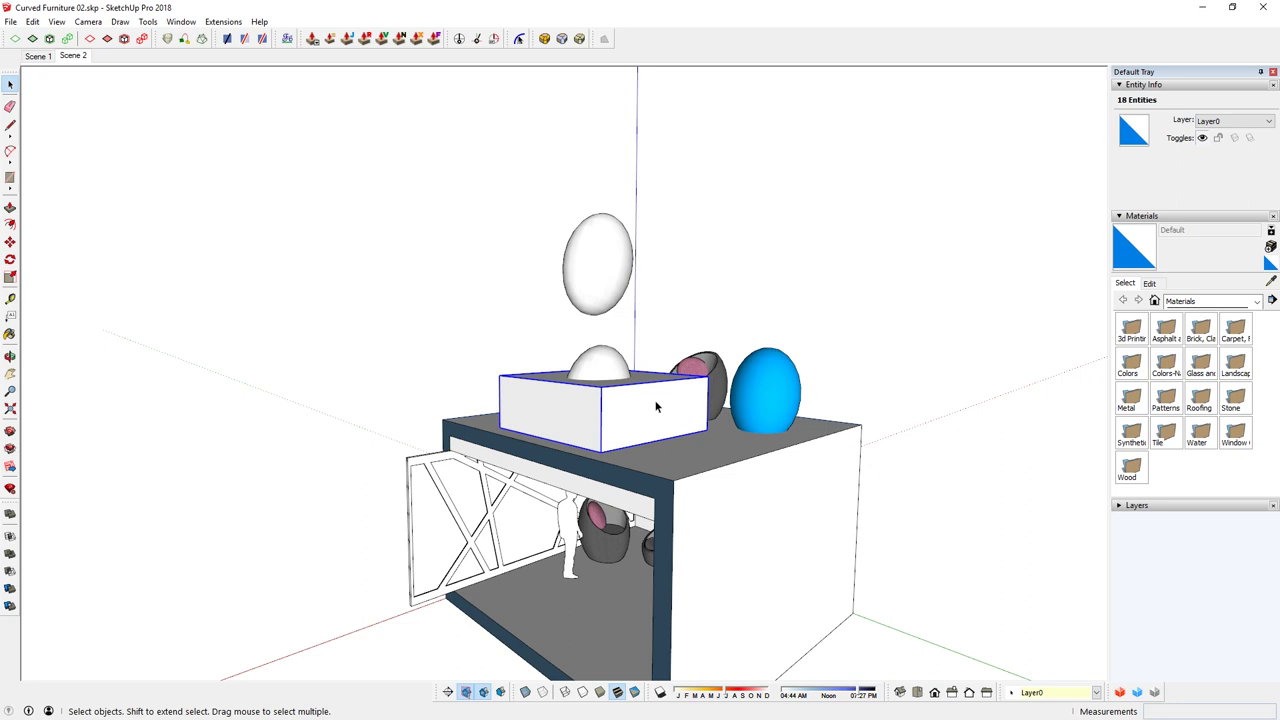
Move the box group up about 690 mm along the blue axis, over the top of the lower egg.
{"action": "key", "text": "m"}
{"action": "left_click", "coordinate": [656, 407]}
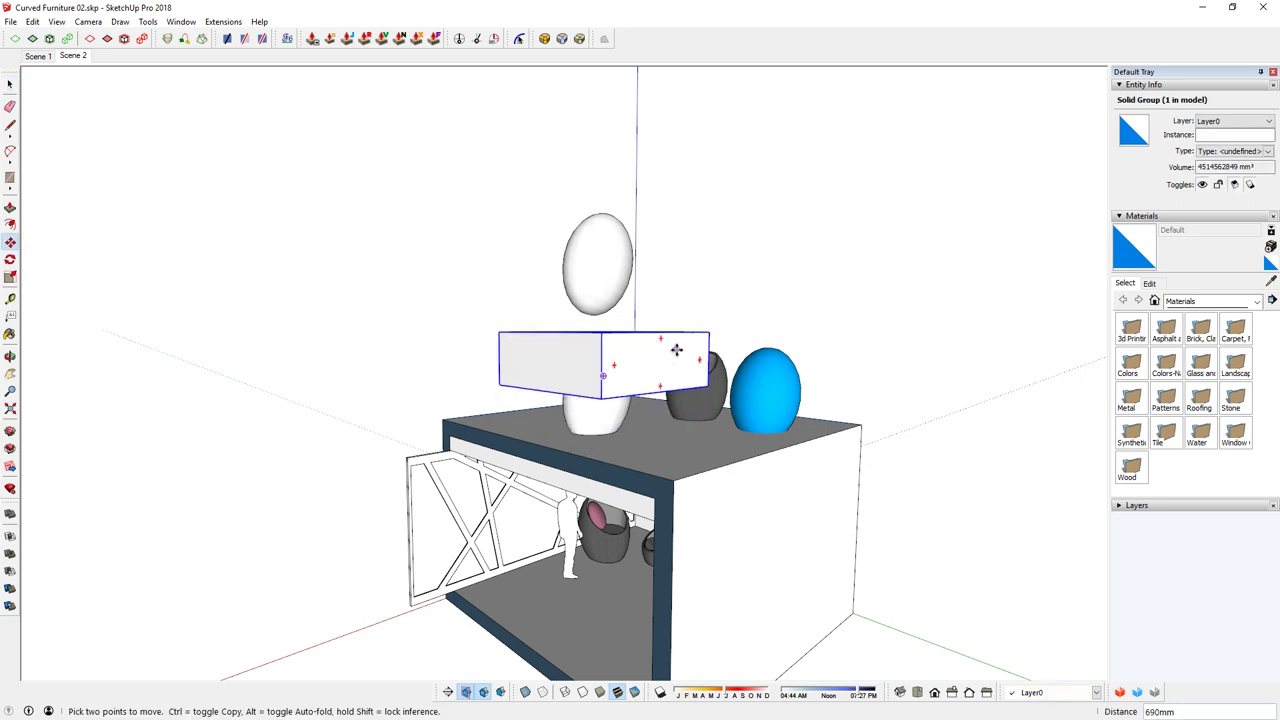
{"action": "left_click", "coordinate": [658, 340]}
Rotate the box group in the side plane so it slopes across the upper part of the lower egg.
{"action": "key", "text": "q"}
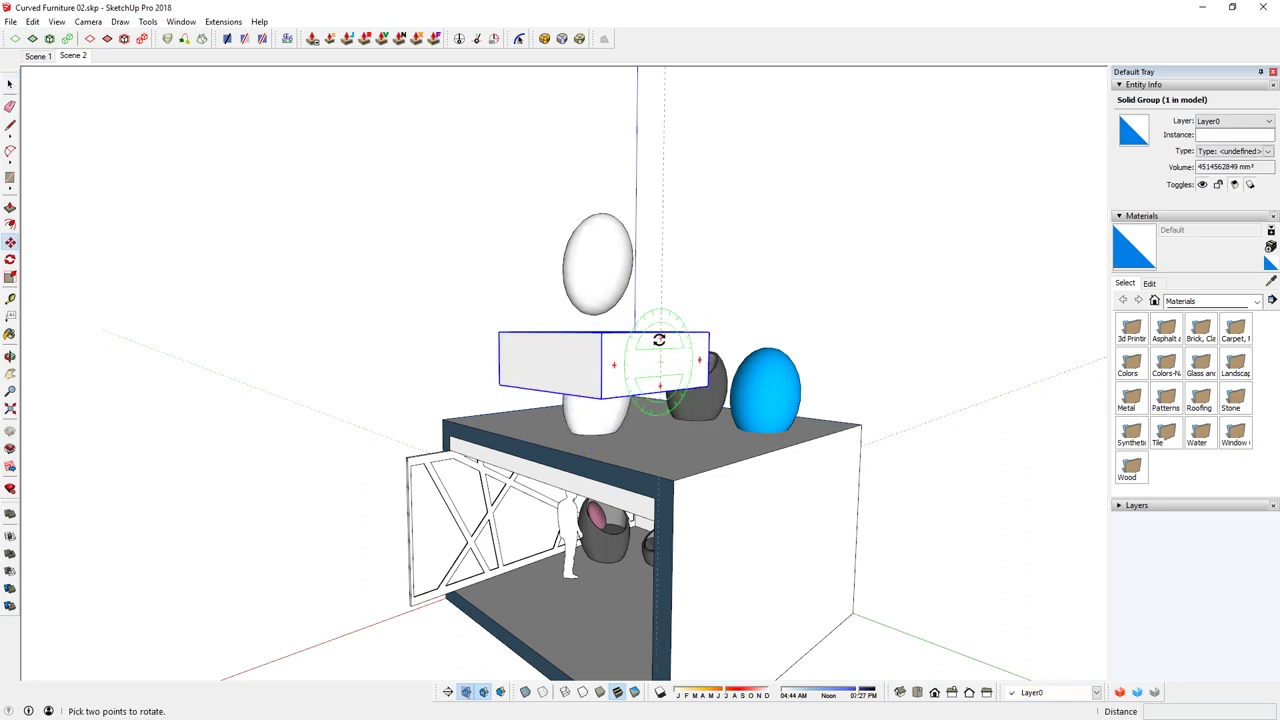
{"action": "left_click", "coordinate": [659, 340]}
{"action": "left_click", "coordinate": [656, 340]}
{"action": "middle_click_drag", "start_coordinate": [660, 412], "coordinate": [509, 352]}
Raise the tilted box slightly so its underside crosses higher on the lower white egg.
{"action": "scroll", "coordinate": [691, 414], "scroll_direction": "up", "scroll_amount": 4}
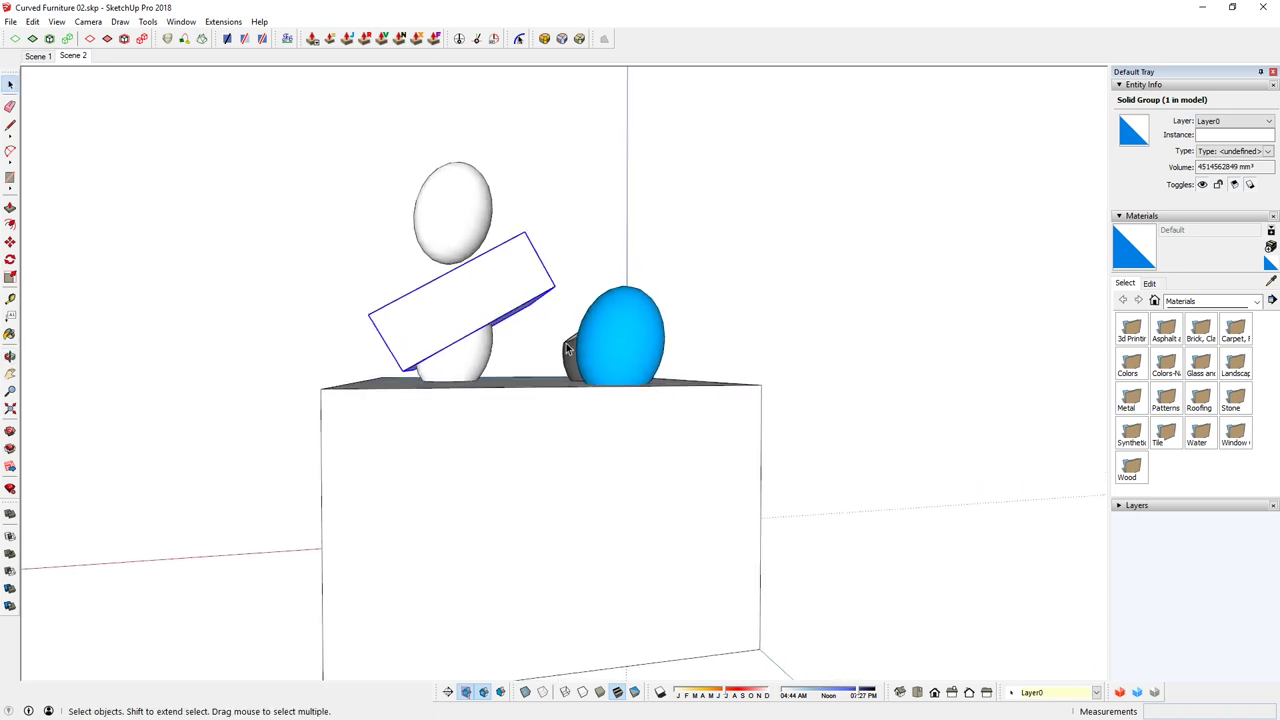
{"action": "mouse_move", "coordinate": [540, 375]}
{"action": "middle_mouse_down"}
{"action": "mouse_move", "coordinate": [766, 426]}
{"action": "mouse_move", "coordinate": [706, 440]}
{"action": "mouse_move", "coordinate": [540, 380]}
{"action": "middle_mouse_up"}
{"action": "key", "text": "m"}
{"action": "left_click_drag", "start_coordinate": [459, 325], "coordinate": [457, 303]}
{"action": "left_click", "coordinate": [457, 306]}
Adjust the tilted box's height so its underside cuts the white egg level with the dark reference chair's rim.
{"action": "middle_click_drag", "start_coordinate": [339, 372], "coordinate": [797, 394]}
{"action": "scroll", "coordinate": [595, 358], "scroll_direction": "up", "scroll_amount": 5}
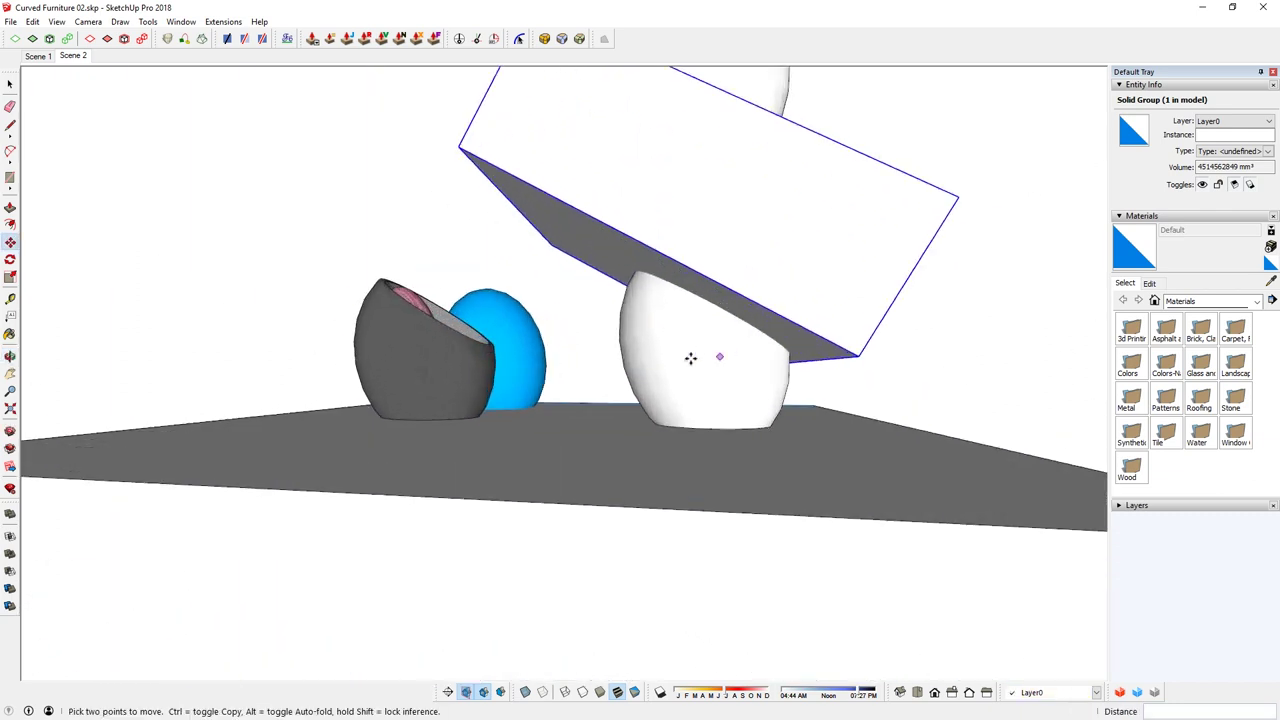
{"action": "left_click", "coordinate": [780, 345]}
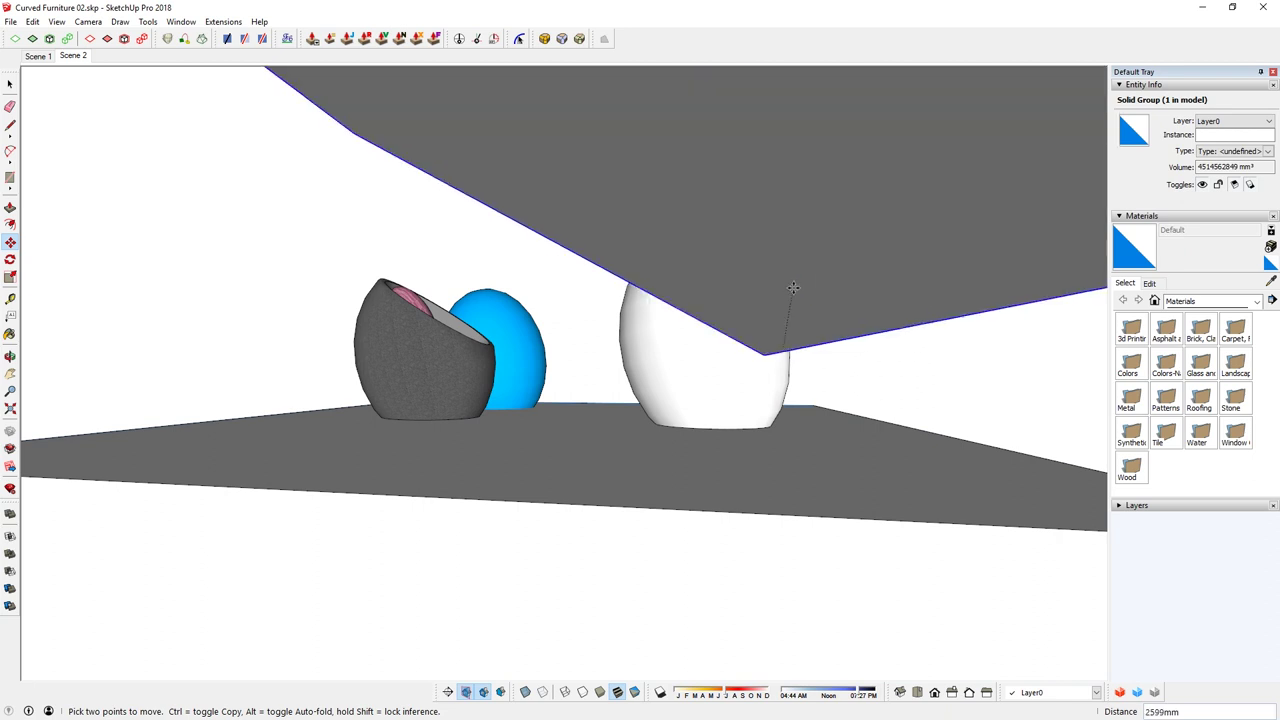
{"action": "left_click", "coordinate": [490, 344], "text": "shift"}
{"action": "middle_click_drag", "start_coordinate": [686, 355], "coordinate": [686, 355]}
{"action": "left_click_drag", "start_coordinate": [686, 355], "coordinate": [533, 343]}
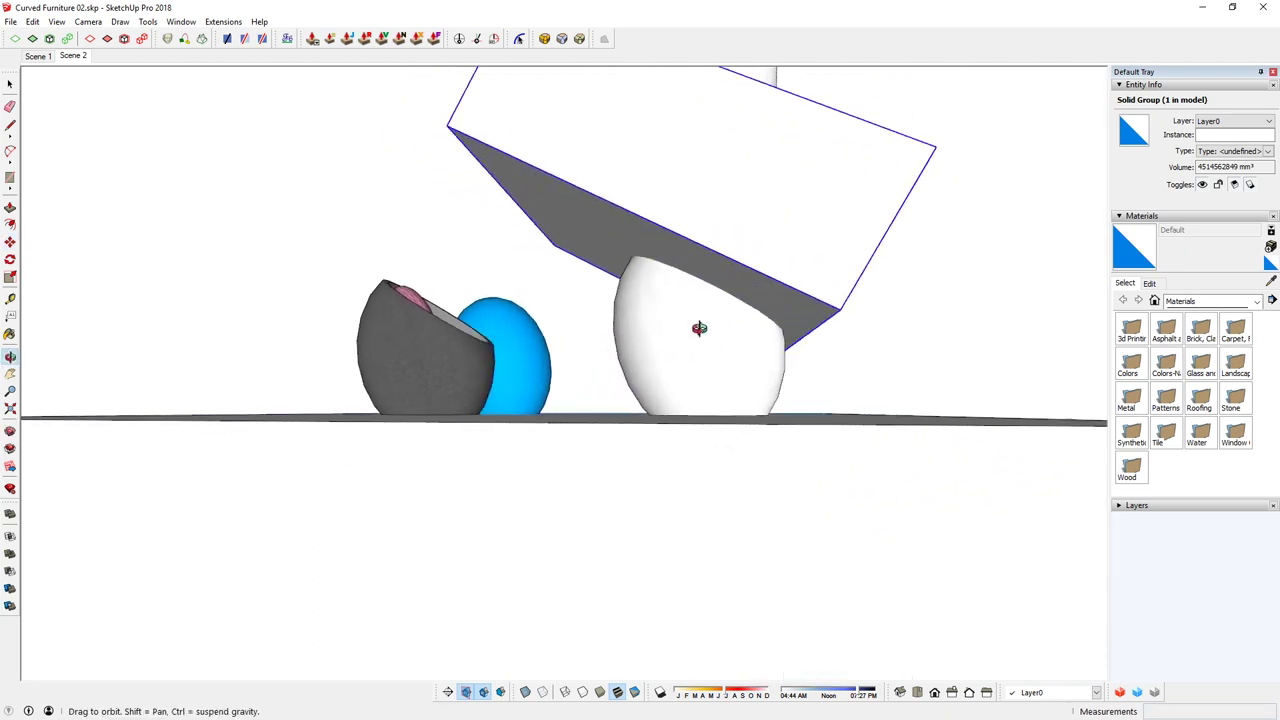
Try to move the person figure up onto the platform beside the lower white egg for a size comparison.
{"action": "middle_click_drag", "start_coordinate": [699, 328], "coordinate": [345, 450]}
{"action": "scroll", "coordinate": [614, 397], "scroll_direction": "down", "scroll_amount": 5}
{"action": "key", "text": "space"}
{"action": "left_click", "coordinate": [459, 484]}
{"action": "key", "text": "m"}
{"action": "left_click", "coordinate": [466, 569]}
{"action": "left_click", "coordinate": [525, 369]}
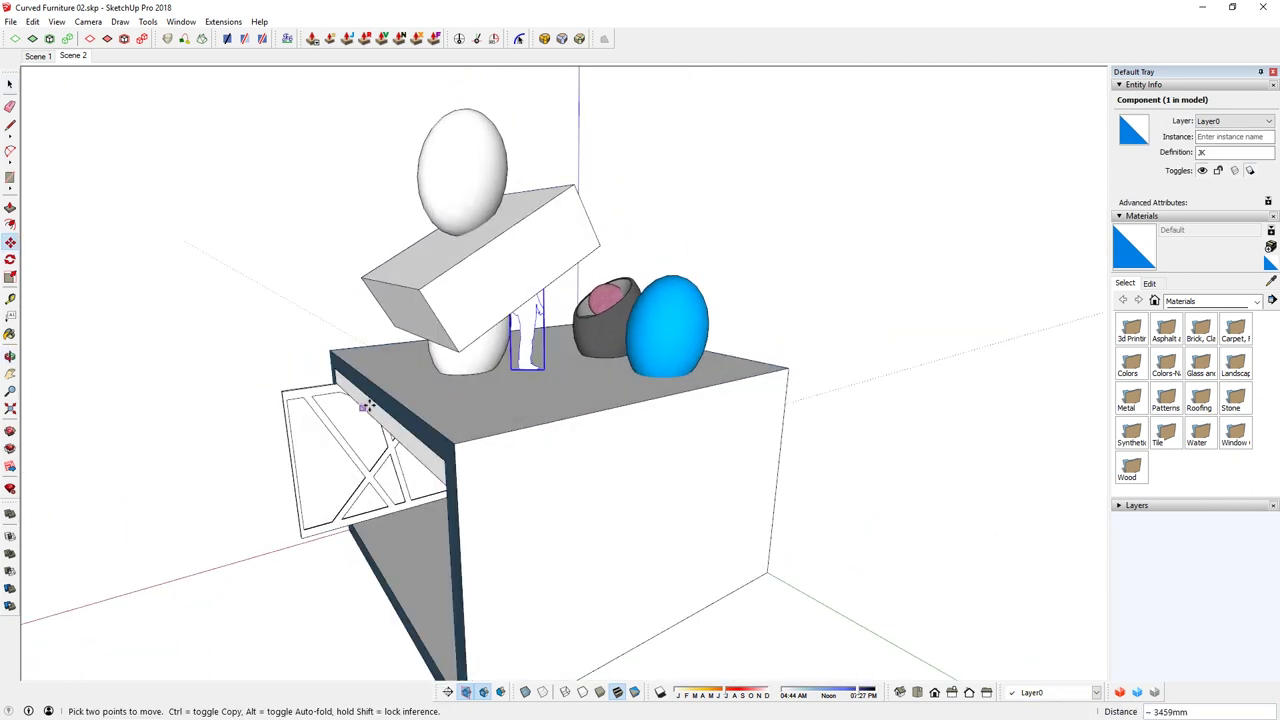
{"action": "middle_click_drag", "start_coordinate": [366, 406], "coordinate": [602, 324]}
{"action": "key", "text": "ctrl+z"}
Subtract the tilted box from the lower white egg to cut its sloped opening.
{"action": "middle_click_drag", "start_coordinate": [615, 392], "coordinate": [474, 354]}
{"action": "key", "text": "space"}
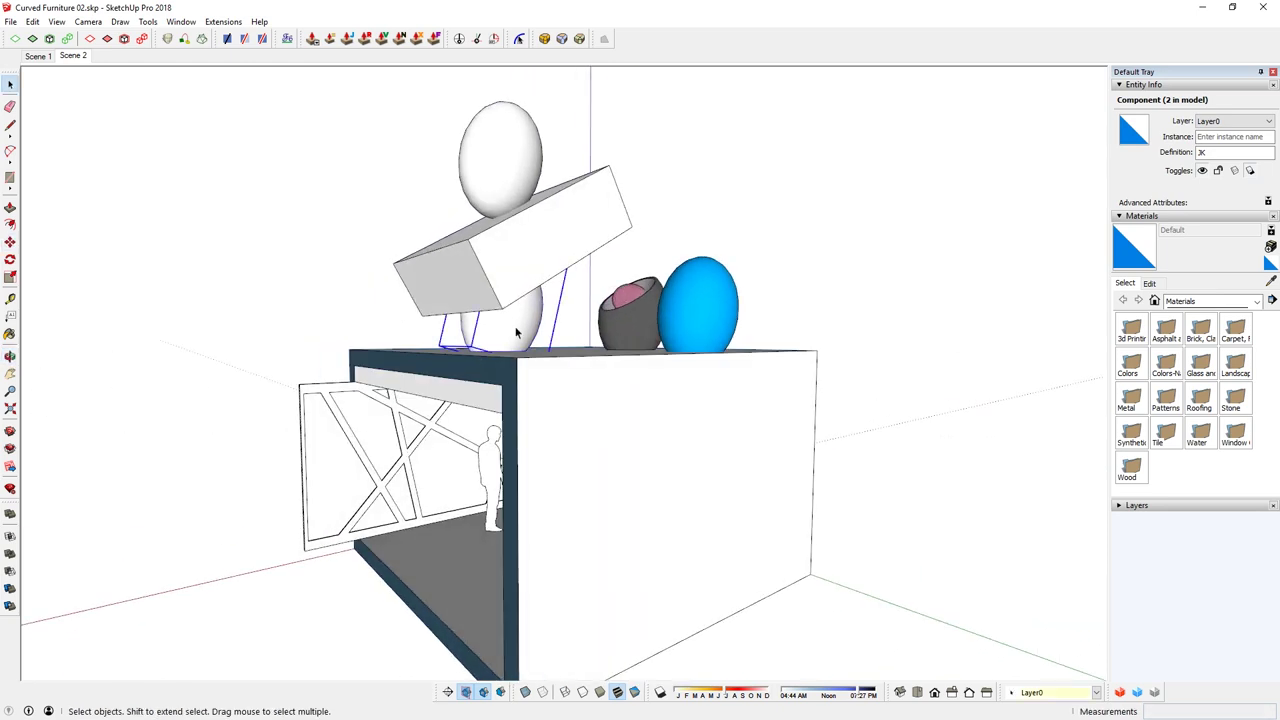
{"action": "left_click", "coordinate": [563, 252]}
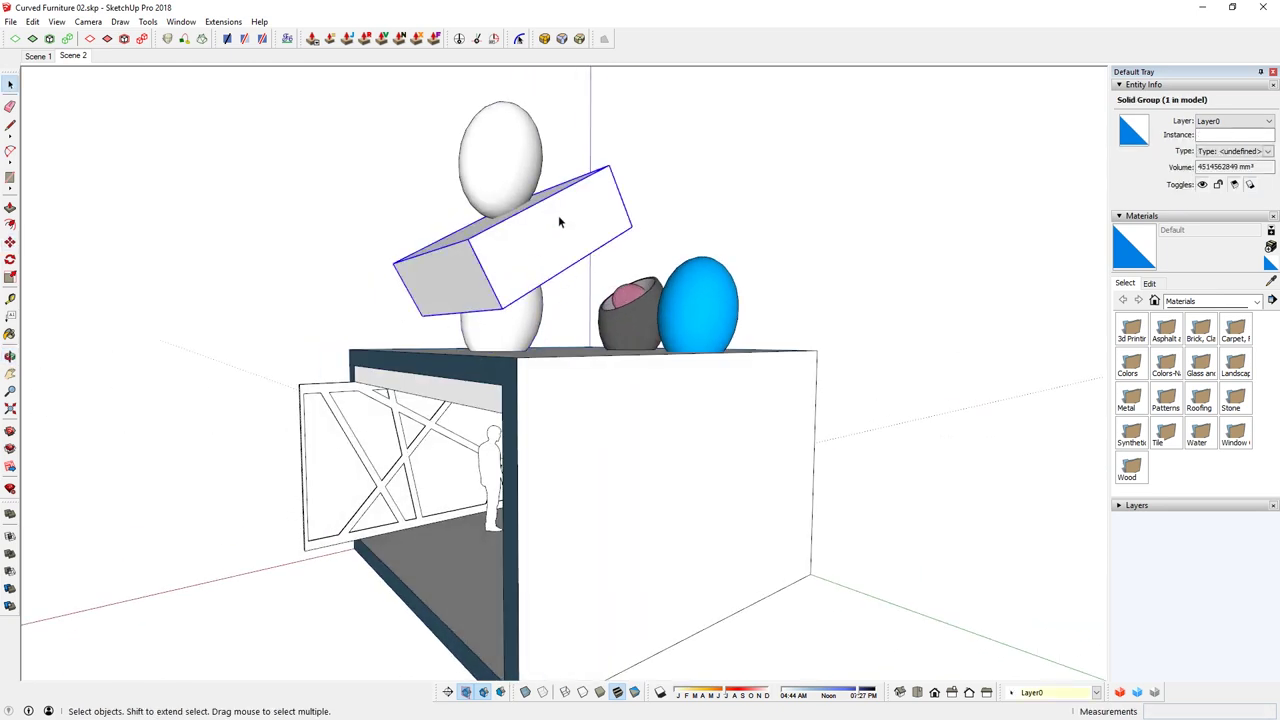
{"action": "left_click", "coordinate": [10, 571]}
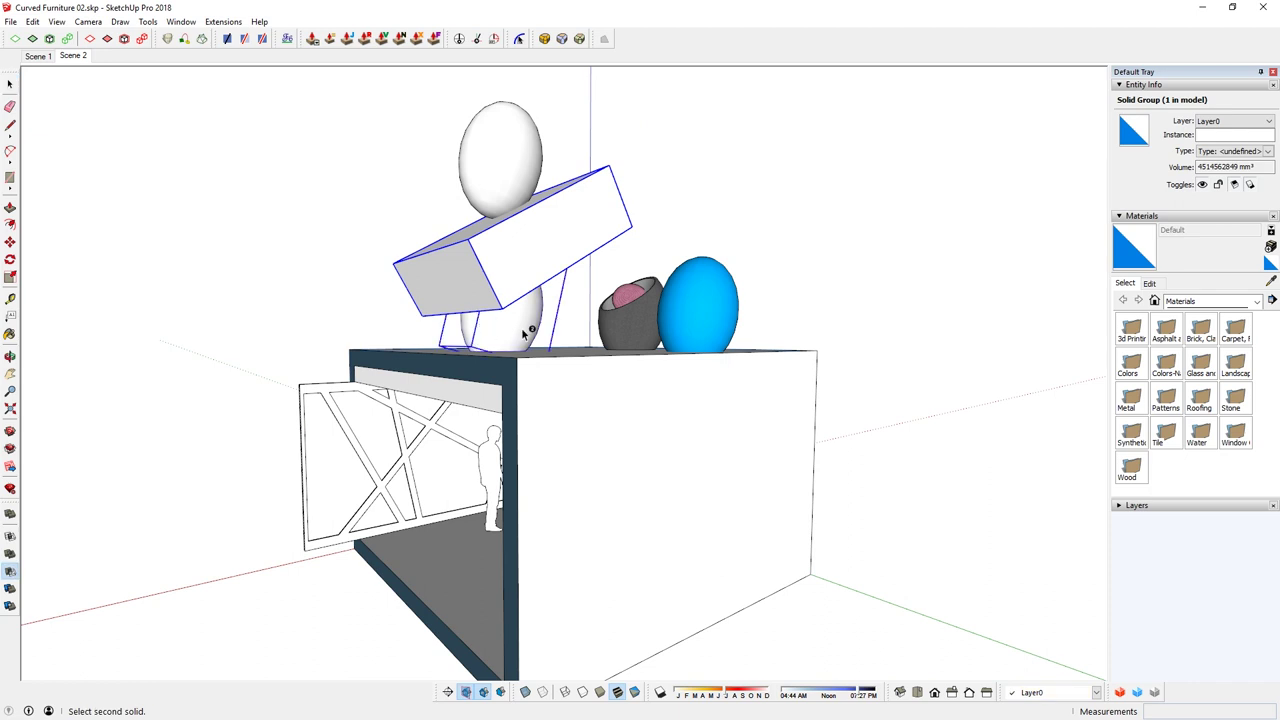
{"action": "left_click", "coordinate": [527, 333]}
{"action": "middle_click_drag", "start_coordinate": [527, 333], "coordinate": [650, 283]}
{"action": "scroll", "coordinate": [633, 277], "scroll_direction": "up", "scroll_amount": 4}
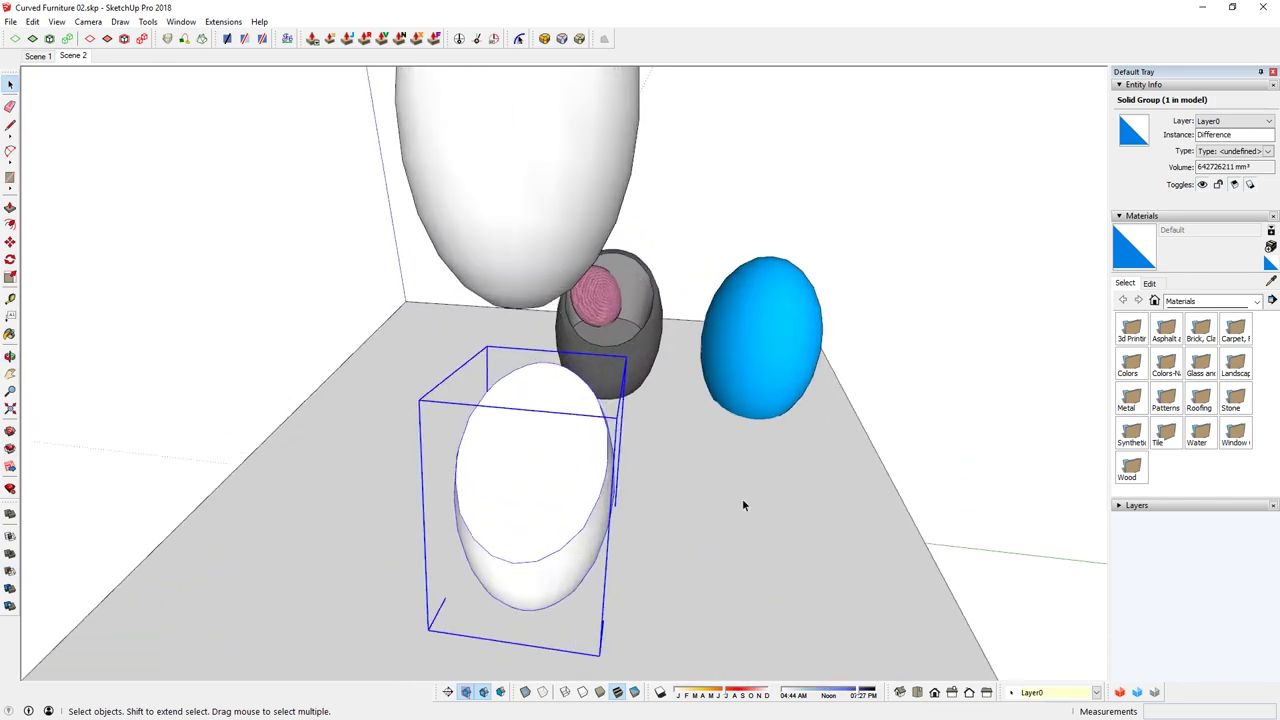
Move the upper white egg down 2 m along the blue axis so it sits inside the cut egg.
{"action": "middle_click_drag", "start_coordinate": [739, 498], "coordinate": [551, 477]}
{"action": "scroll", "coordinate": [551, 477], "scroll_direction": "down", "scroll_amount": 4}
{"action": "left_click", "coordinate": [434, 283]}
{"action": "middle_click_drag", "start_coordinate": [448, 375], "coordinate": [487, 205]}
{"action": "key", "text": "m"}
{"action": "left_click", "coordinate": [486, 203]}
{"action": "type", "text": "2"}
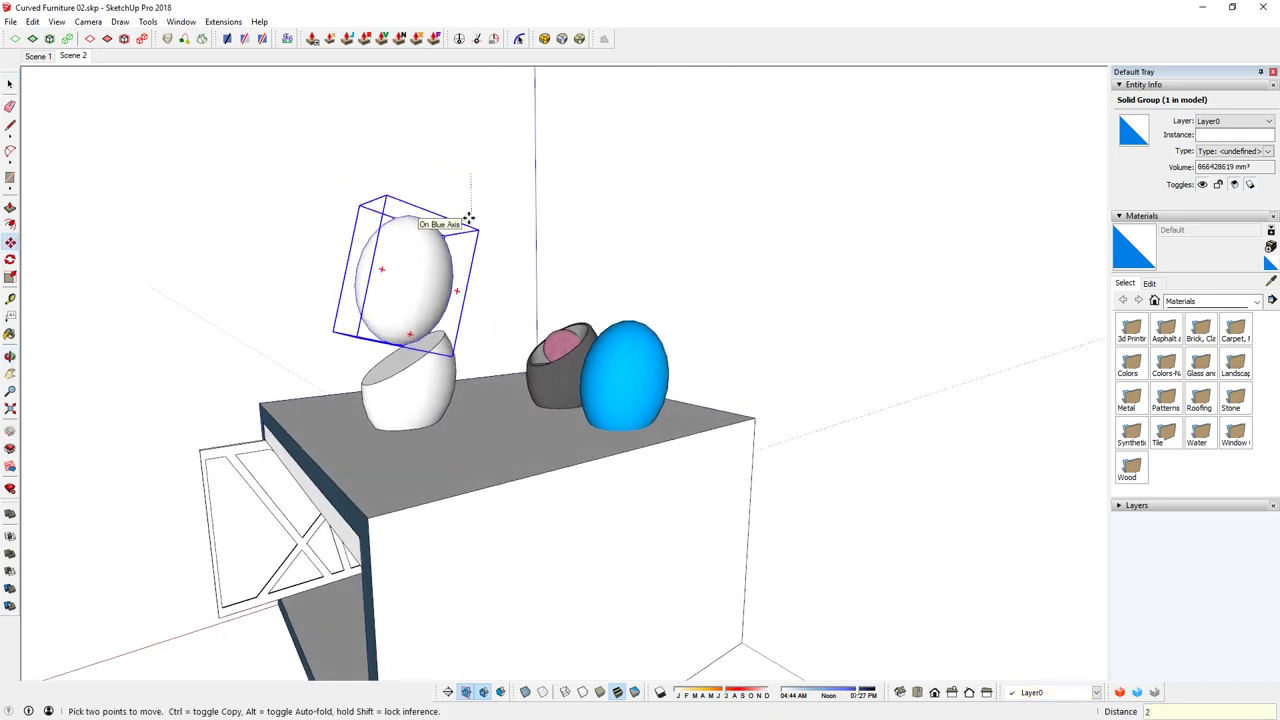
{"action": "type", "text": "m"}
{"action": "key", "text": "Return"}
{"action": "key", "text": "space"}
Scale the uncut egg uniformly about its center to 0.9, leaving a wall thickness around it.
{"action": "middle_click_drag", "start_coordinate": [412, 341], "coordinate": [690, 312]}
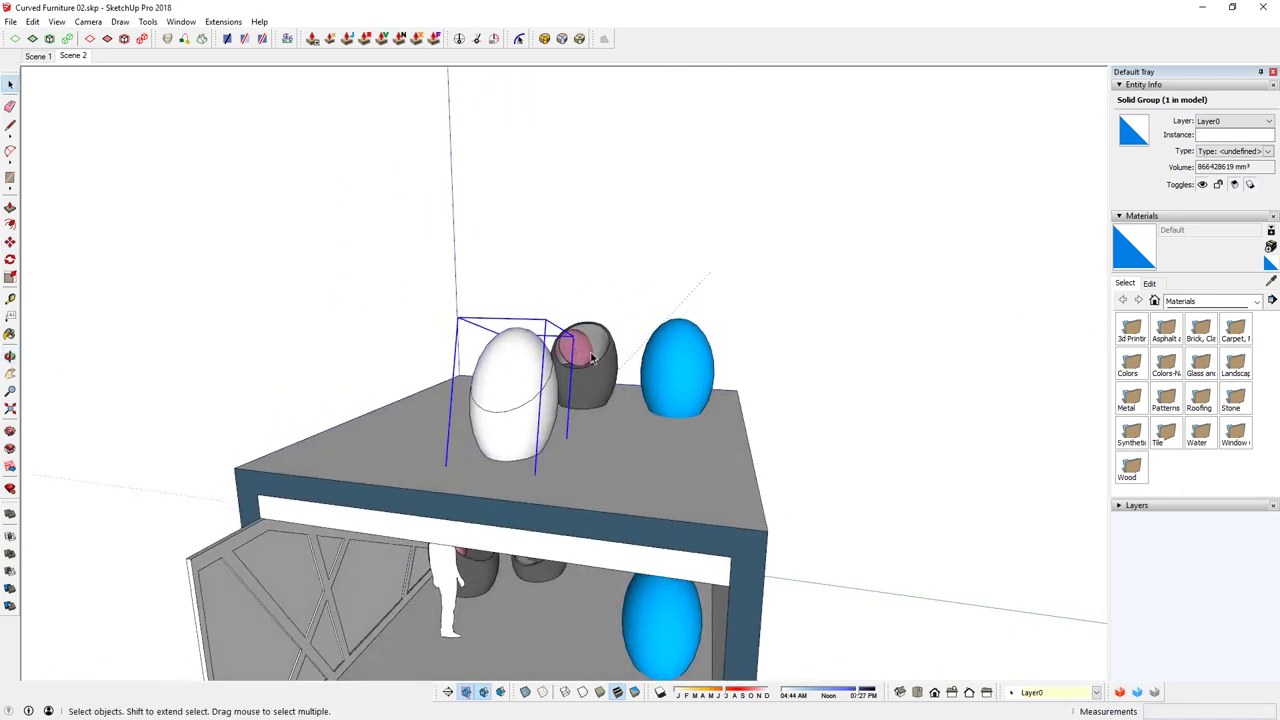
{"action": "key", "text": "s"}
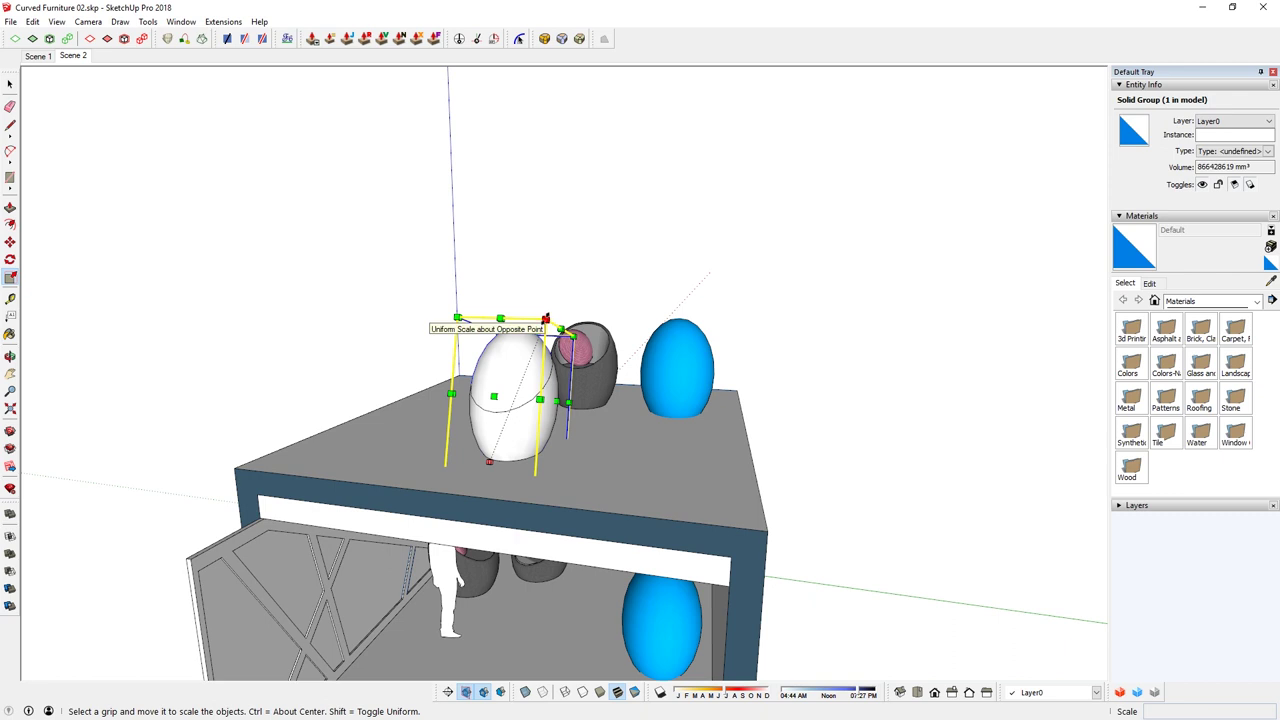
{"action": "left_click", "coordinate": [546, 318]}
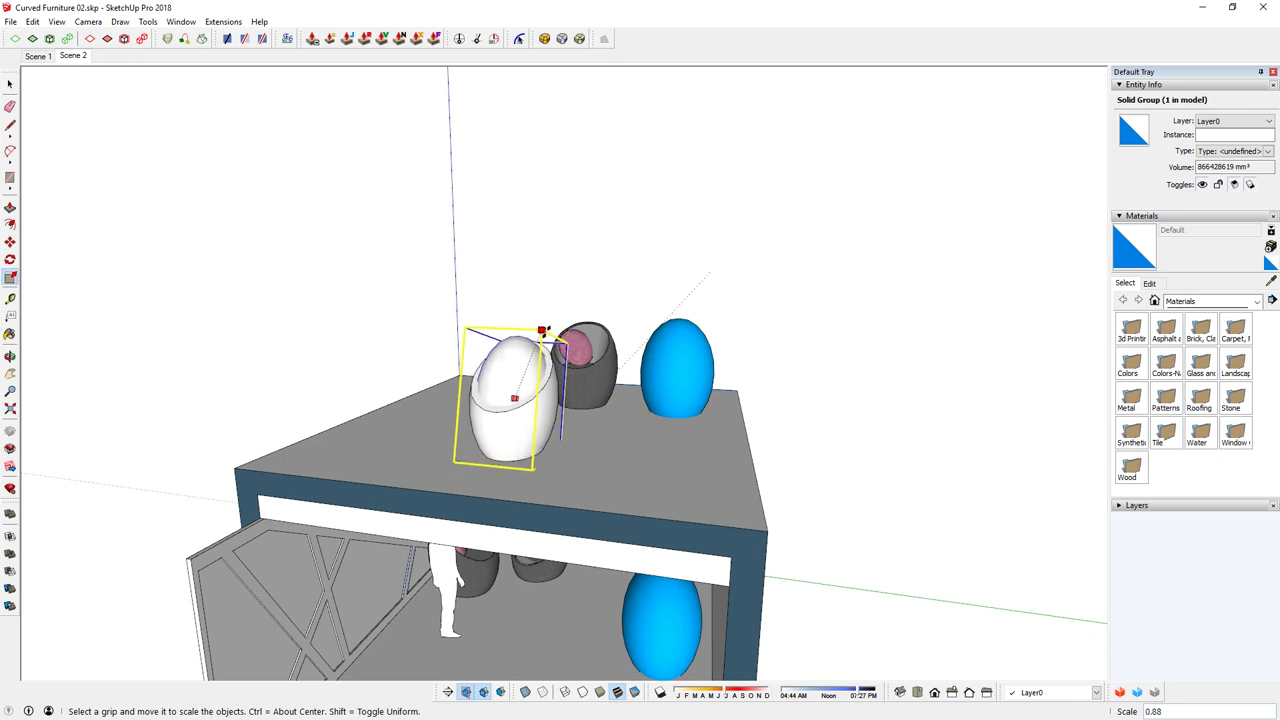
{"action": "scroll", "coordinate": [546, 320], "scroll_direction": "up", "scroll_amount": 5}
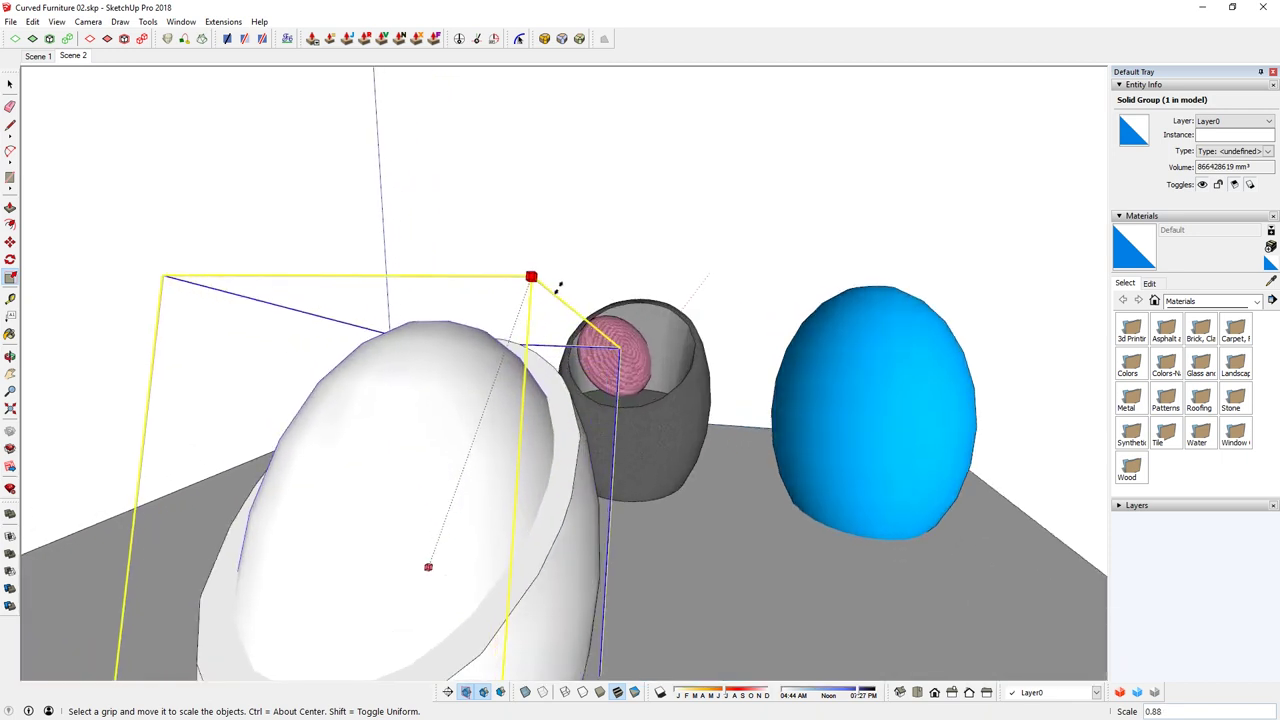
{"action": "key", "text": "ctrl"}
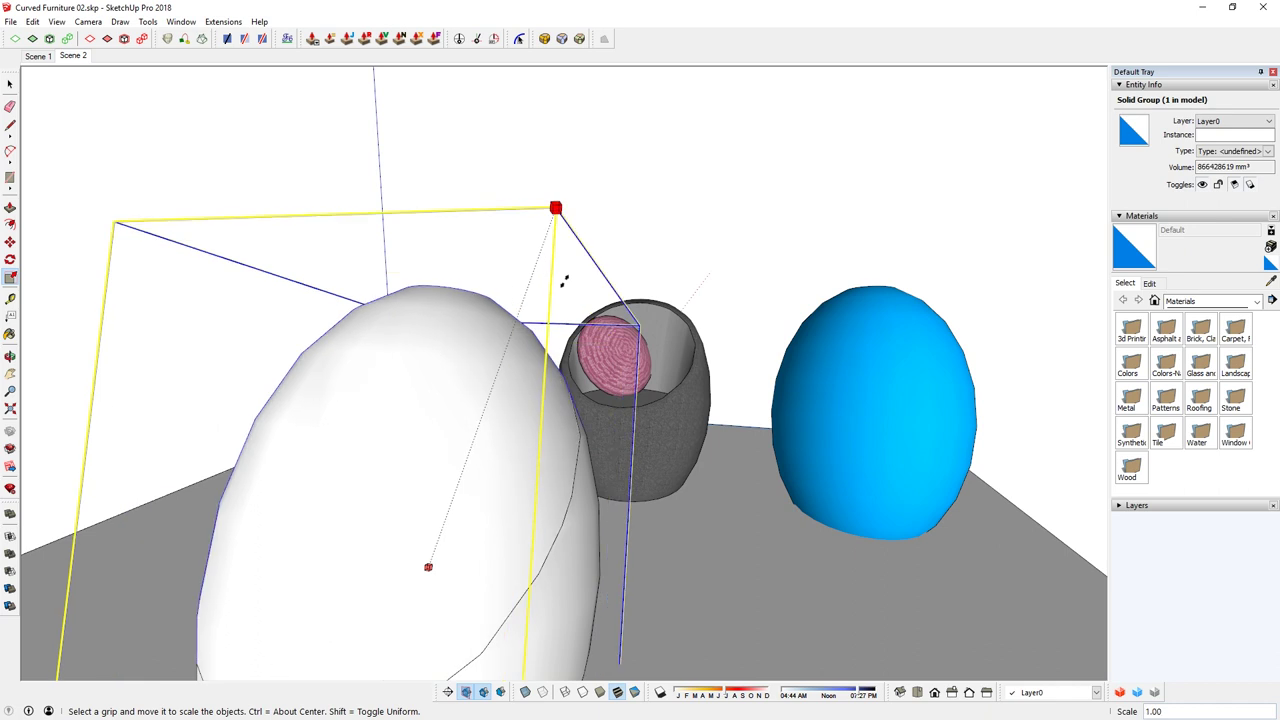
{"action": "key", "text": "ctrl"}
{"action": "key", "text": "shift"}
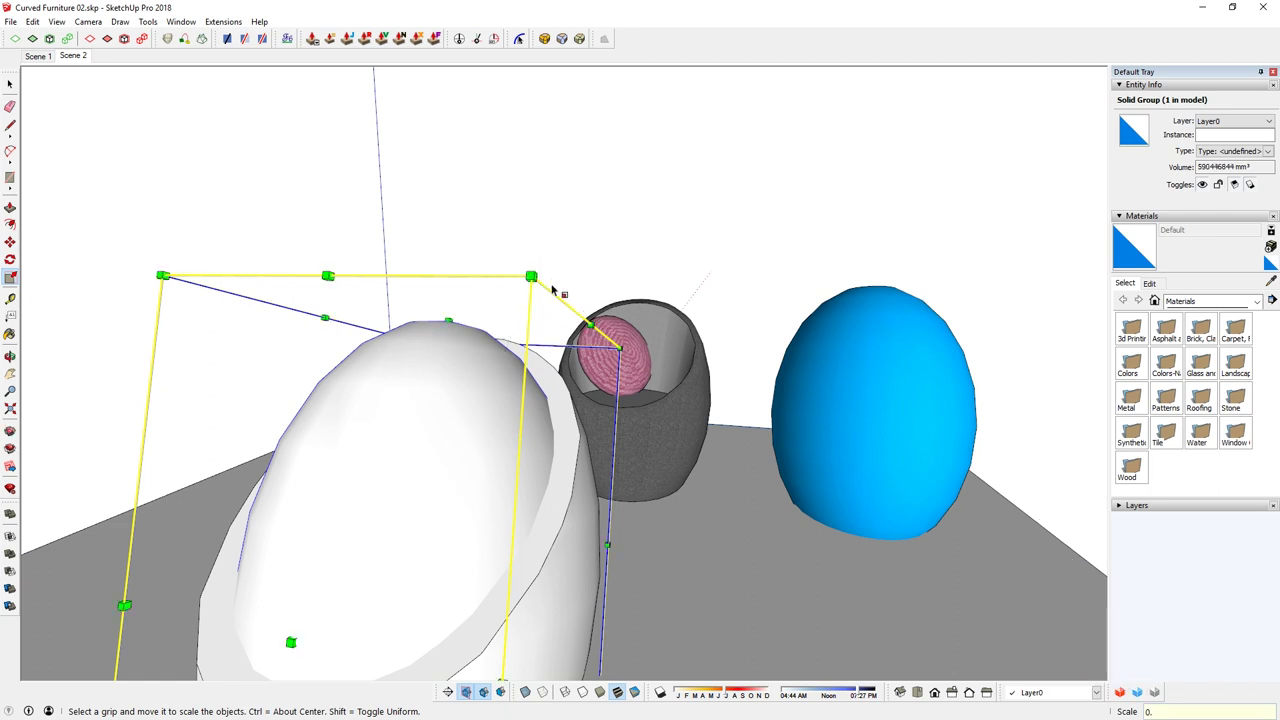
{"action": "key", "text": "Return"}
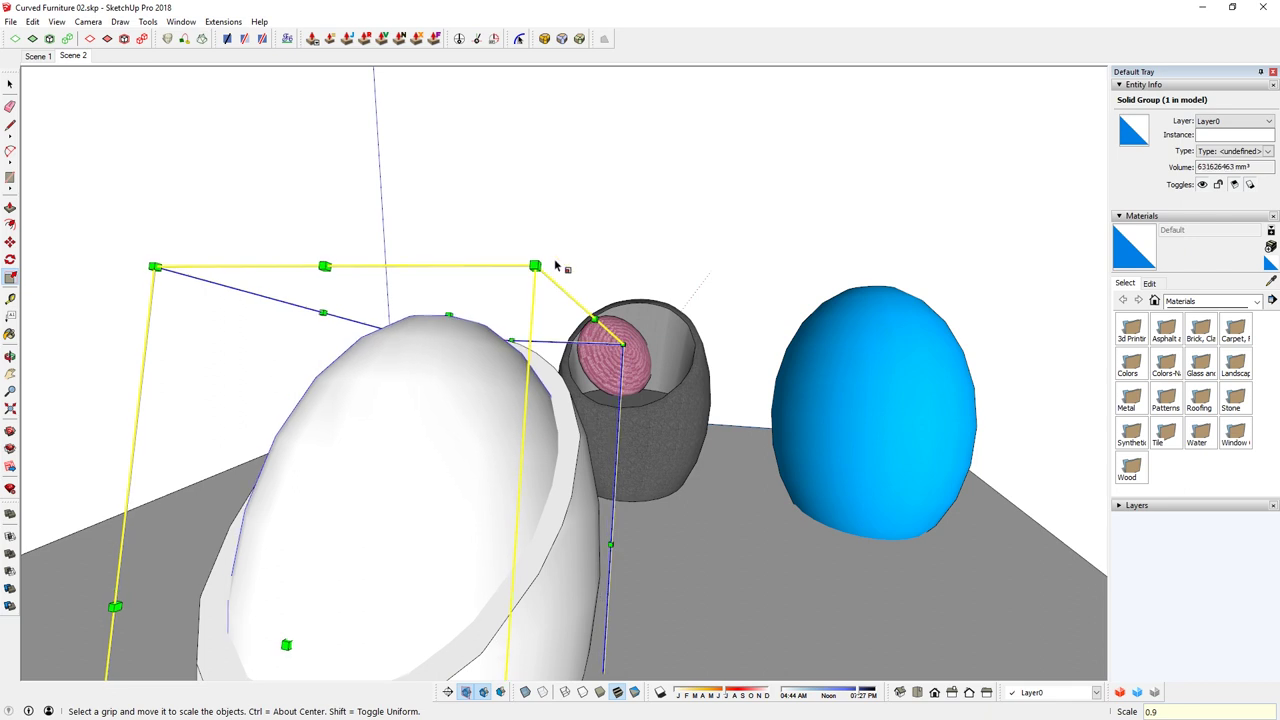
Copy the smaller inner egg to the clipboard and subtract the original from the cut egg to hollow out the chair shell.
{"action": "scroll", "coordinate": [556, 266], "scroll_direction": "down", "scroll_amount": 4}
{"action": "middle_click_drag", "start_coordinate": [608, 425], "coordinate": [415, 390]}
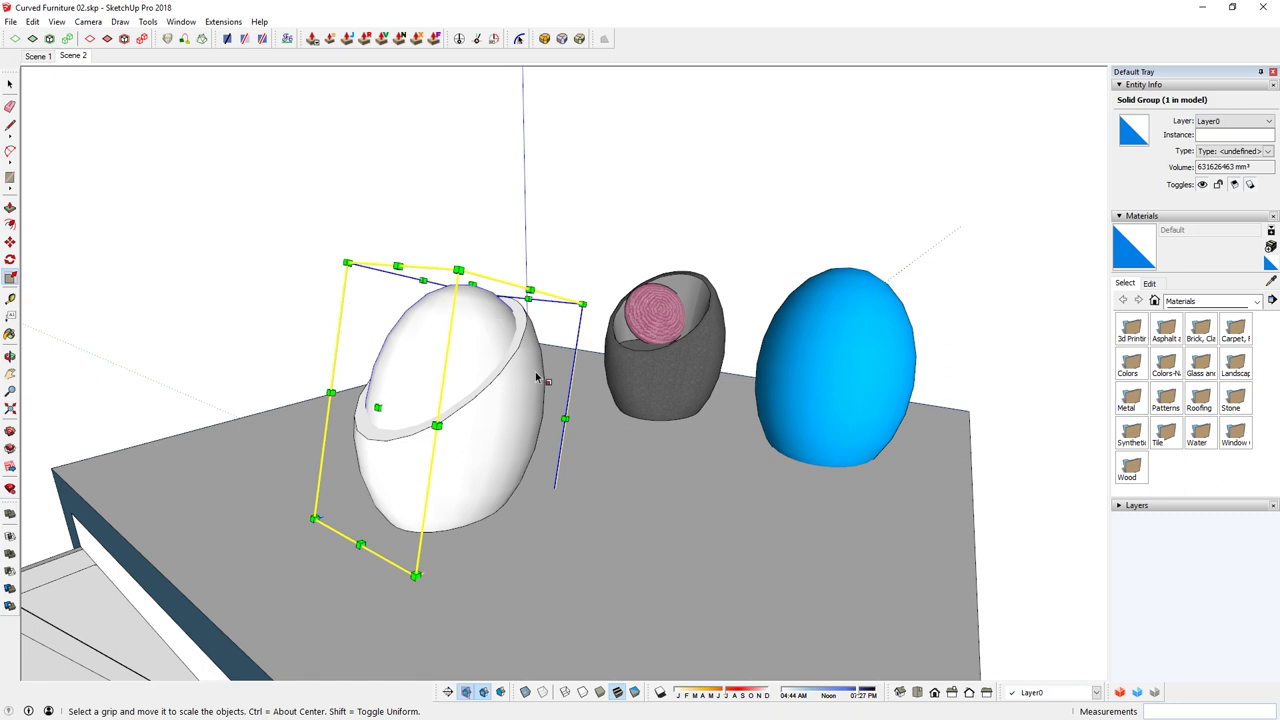
{"action": "middle_click_drag", "start_coordinate": [521, 412], "coordinate": [544, 383]}
{"action": "key", "text": "space"}
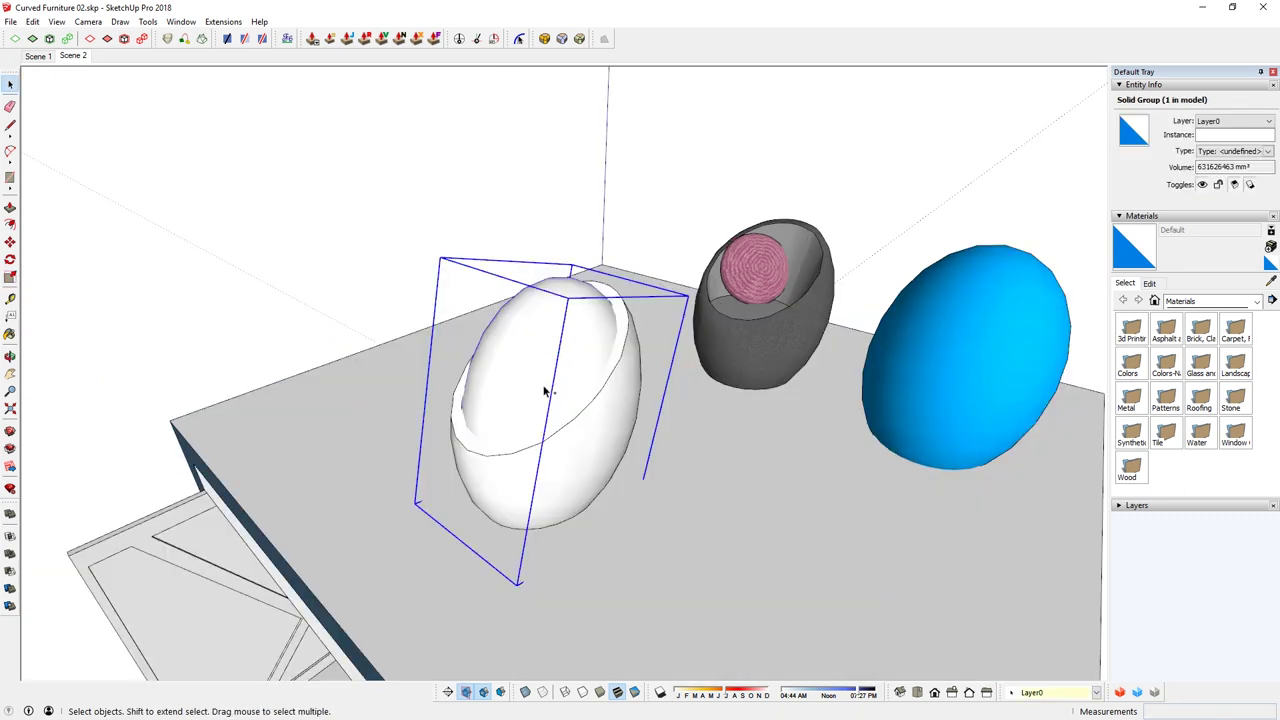
{"action": "key", "text": "ctrl+c"}
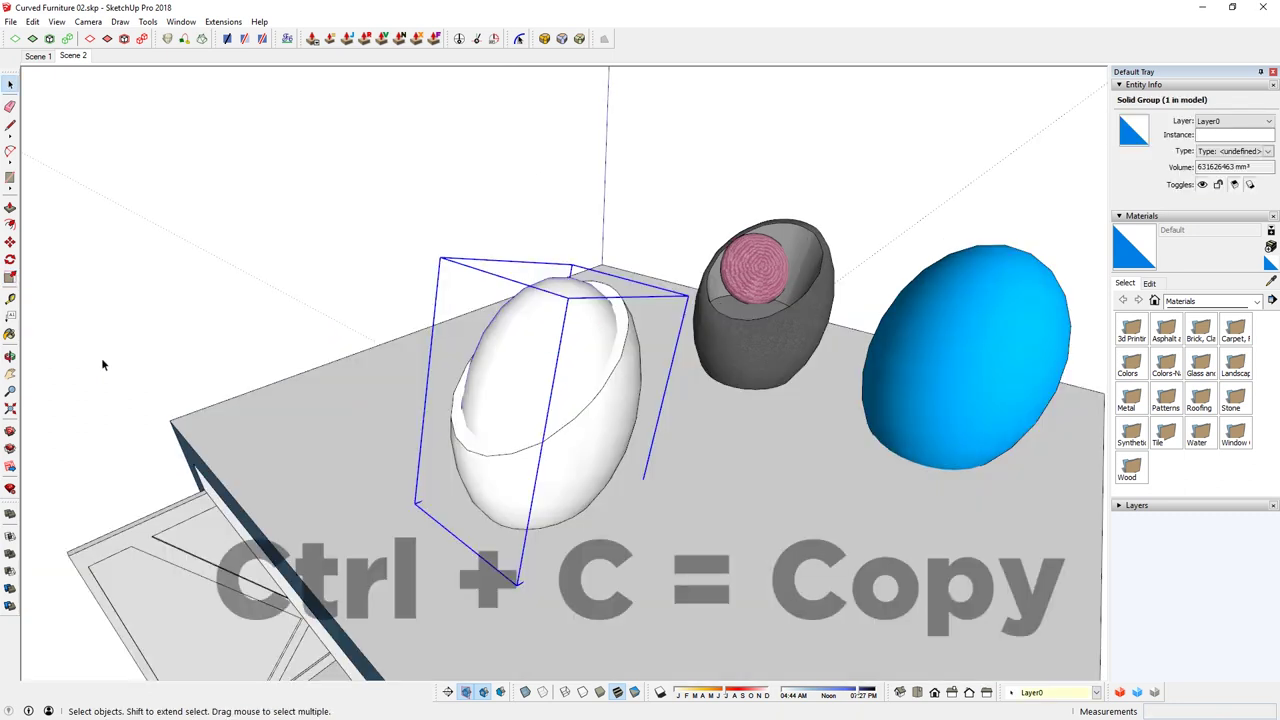
{"action": "left_click", "coordinate": [10, 571]}
{"action": "left_click", "coordinate": [451, 437]}
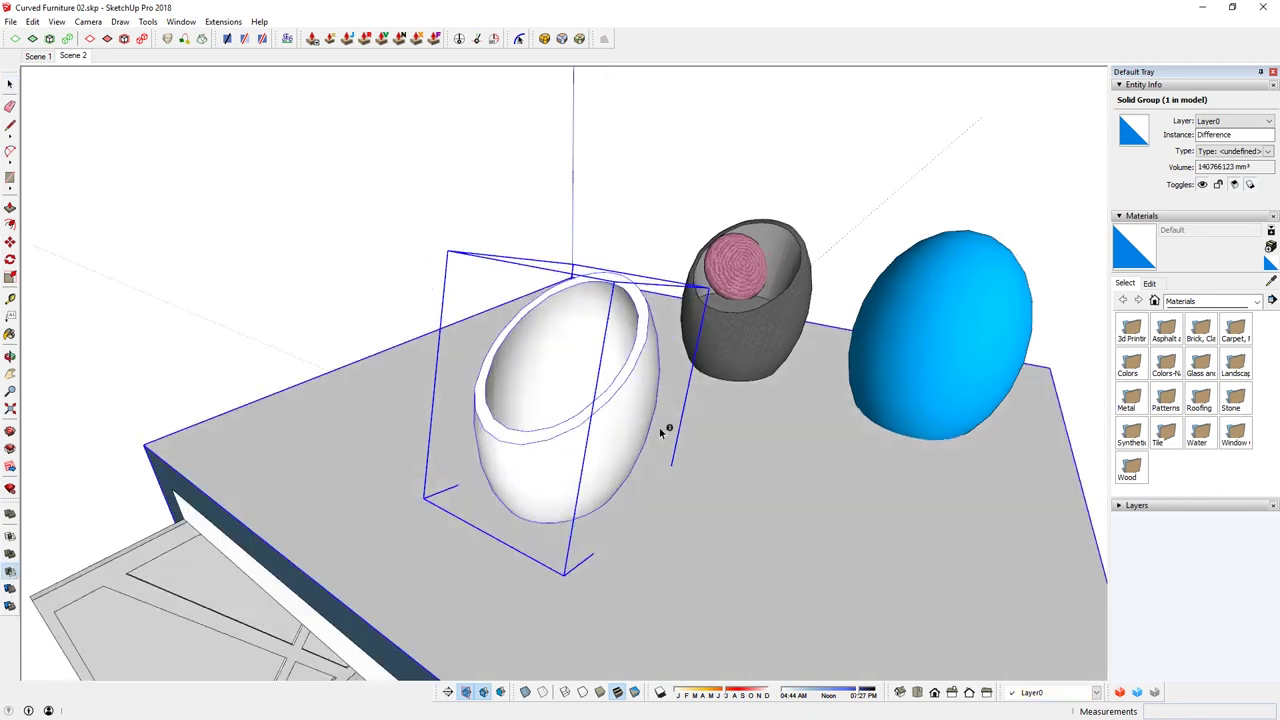
Paste the copied inner egg in place inside the hollow chair shell.
{"action": "left_click", "coordinate": [32, 21]}
{"action": "left_click", "coordinate": [70, 116]}
{"action": "middle_click_drag", "start_coordinate": [649, 389], "coordinate": [543, 289]}
{"action": "key", "text": "m"}
{"action": "left_click", "coordinate": [534, 271]}
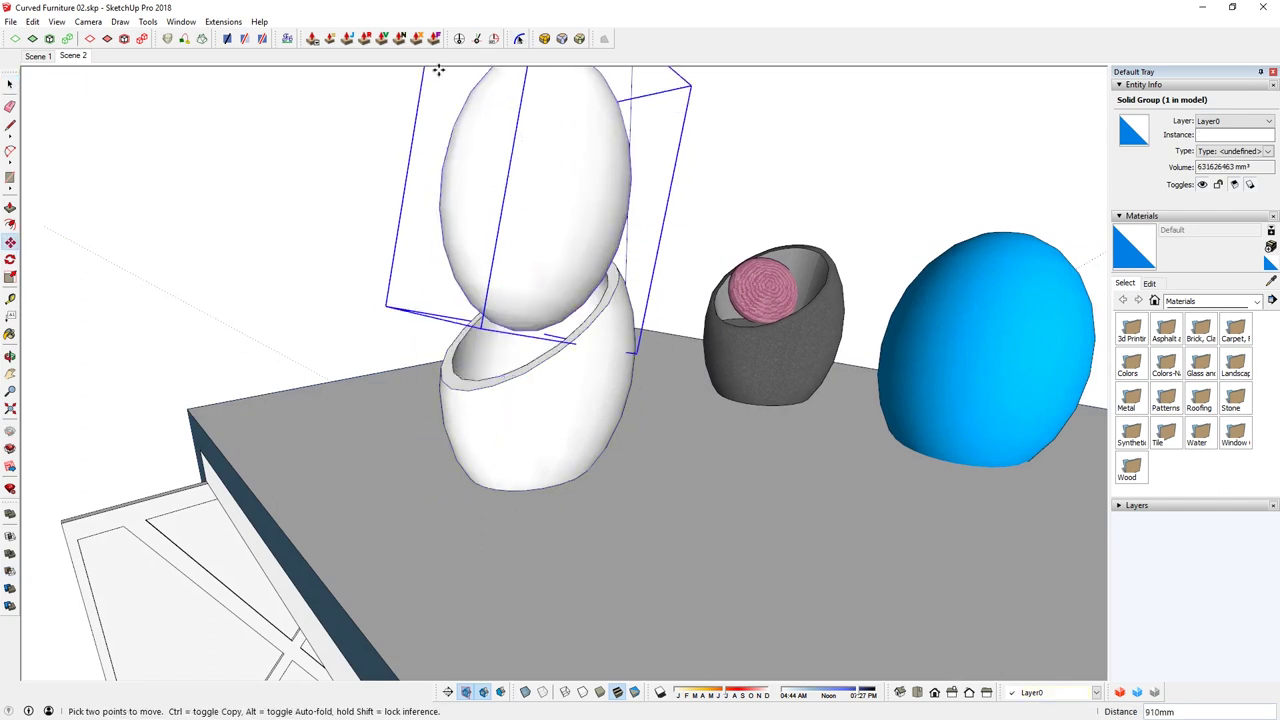
{"action": "key", "text": "space"}
Draw a rectangle of about 1882 × 3540 mm on the platform around the chair and extrude it upward into a box.
{"action": "middle_click_drag", "start_coordinate": [446, 335], "coordinate": [450, 365]}
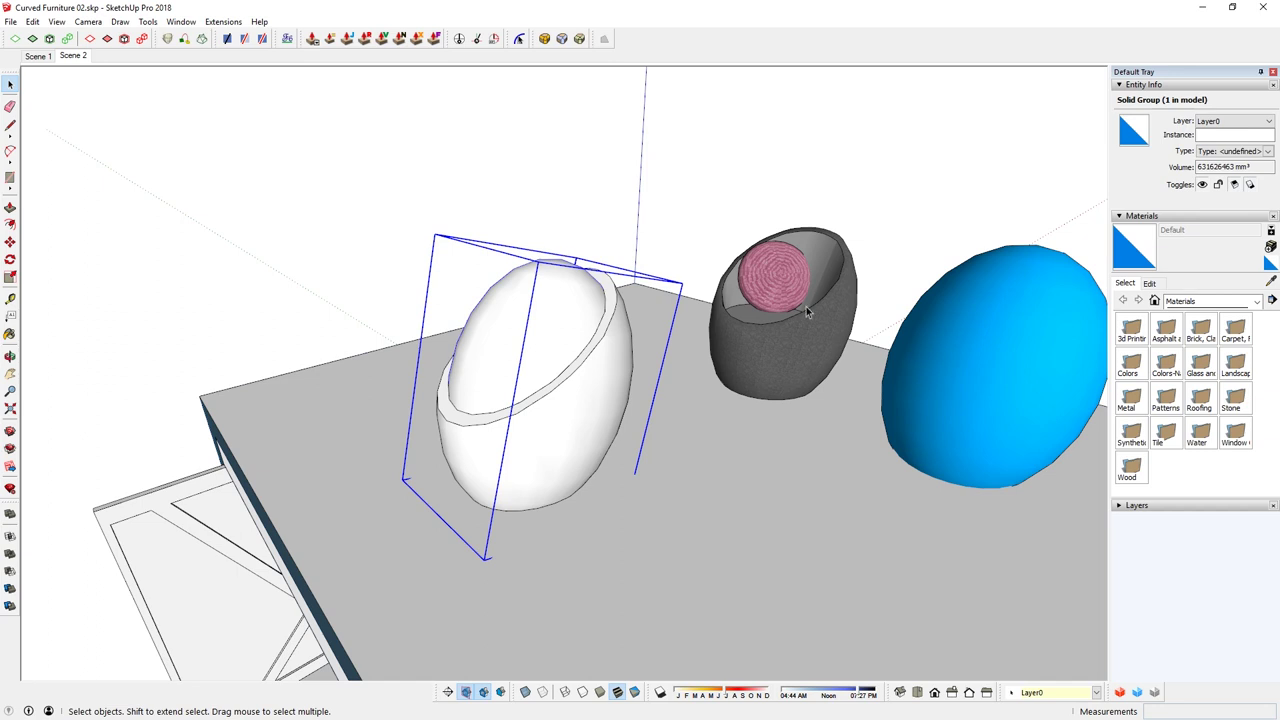
{"action": "middle_click_drag", "start_coordinate": [806, 310], "coordinate": [437, 471]}
{"action": "key", "text": "r"}
{"action": "left_click", "coordinate": [389, 446]}
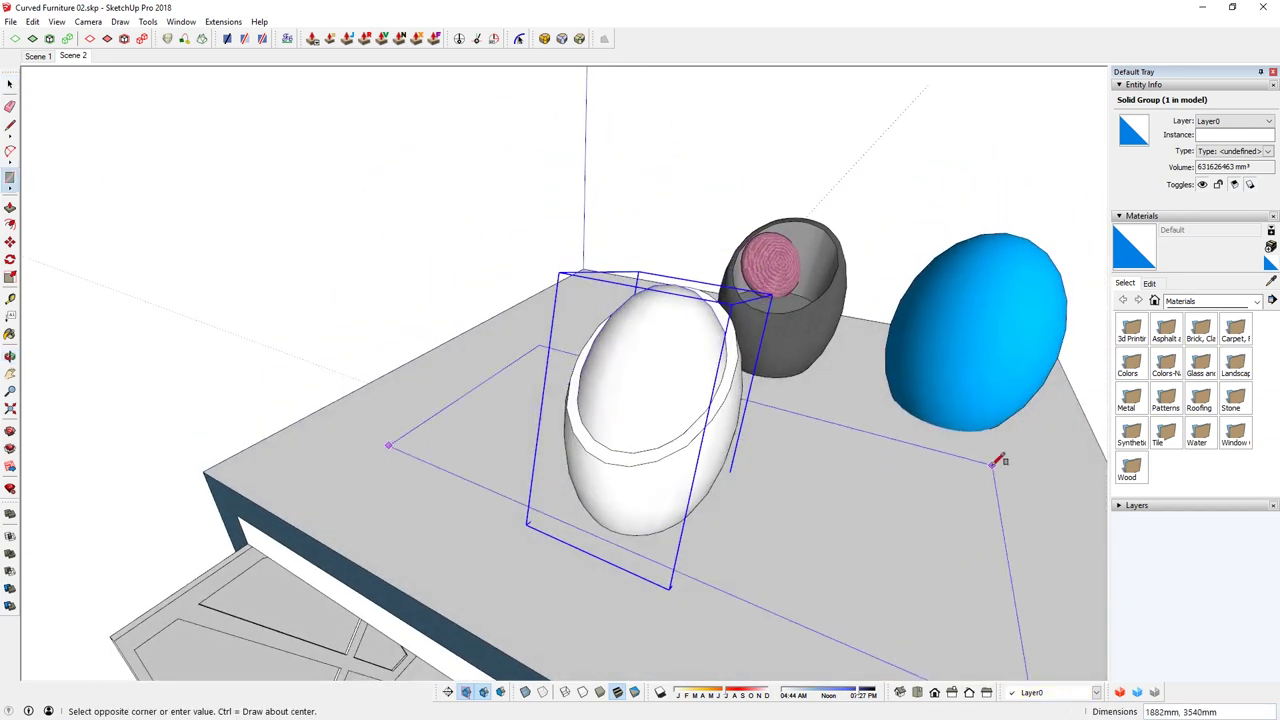
{"action": "left_click", "coordinate": [995, 462]}
{"action": "middle_click_drag", "start_coordinate": [995, 462], "coordinate": [791, 491]}
{"action": "key", "text": "p"}
{"action": "left_click", "coordinate": [791, 491]}
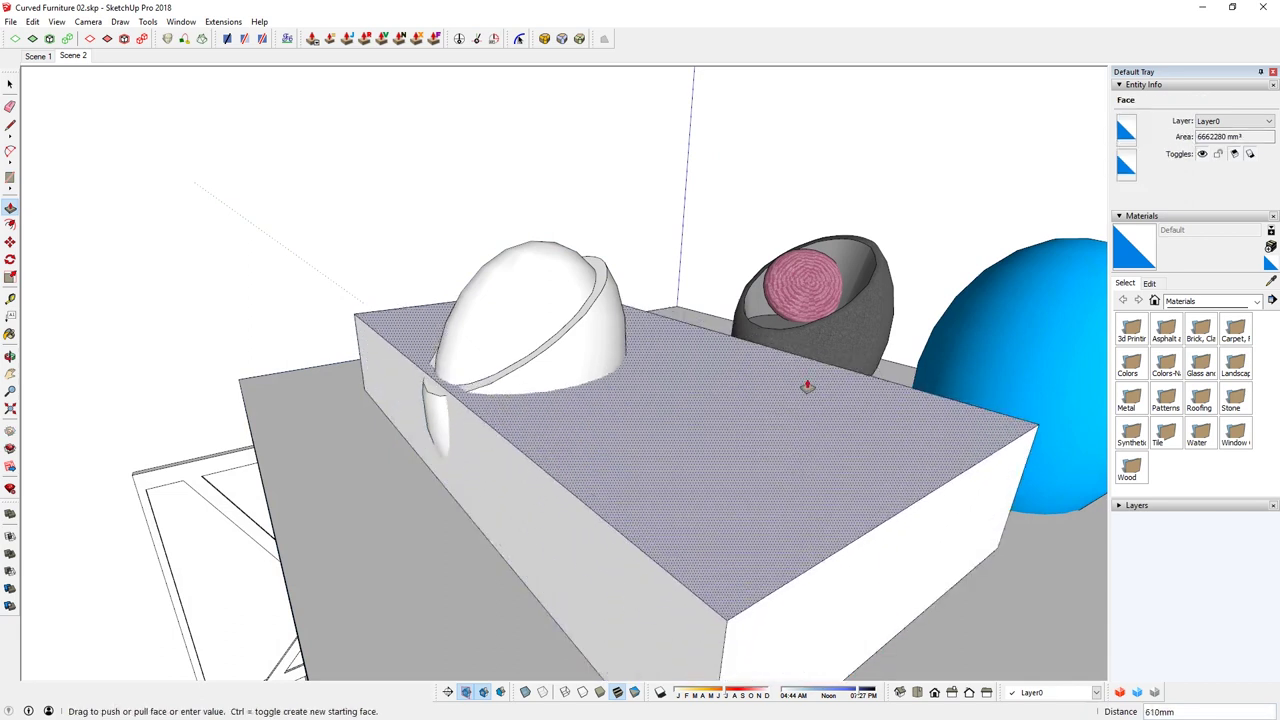
{"action": "left_click", "coordinate": [492, 498]}
{"action": "left_click", "coordinate": [390, 525]}
{"action": "key", "text": "space"}
Group the whole box and move it up about 630 mm along the blue axis, over the upper part of the chair.
{"action": "triple_click", "coordinate": [700, 378]}
{"action": "scroll", "coordinate": [700, 378], "scroll_direction": "down", "scroll_amount": 4}
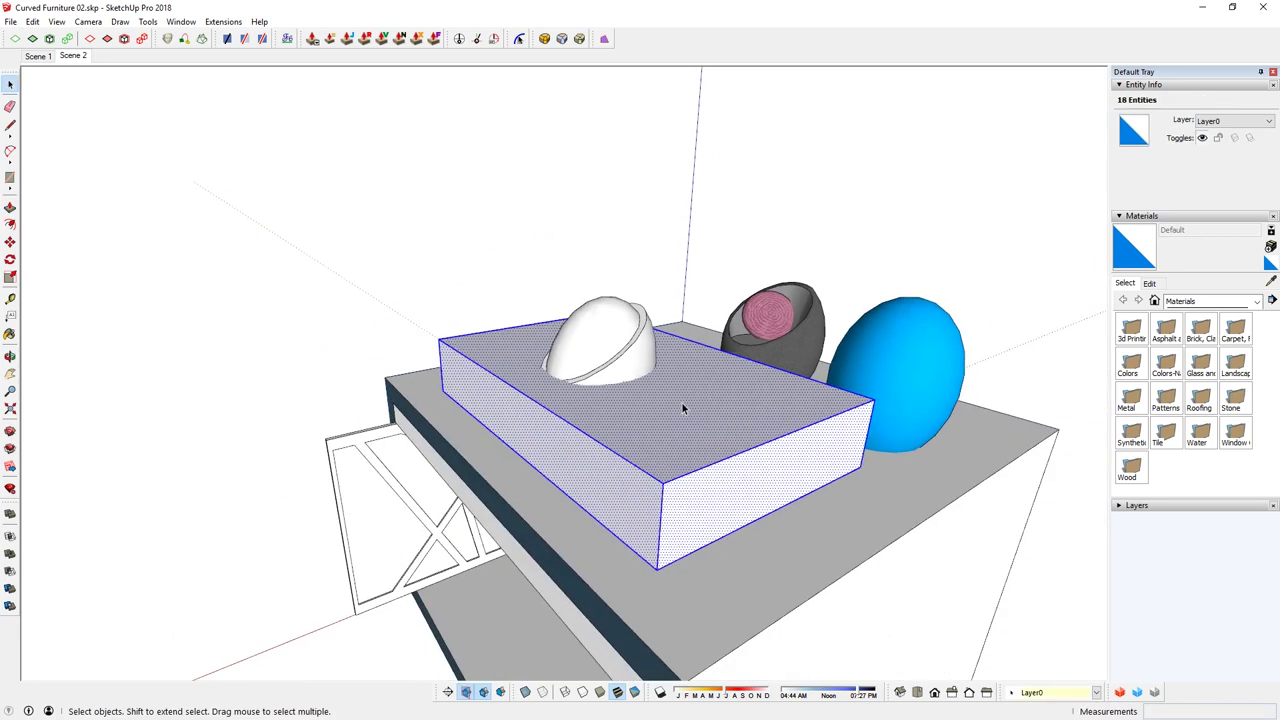
{"action": "key", "text": "ctrl+g"}
{"action": "key", "text": "m"}
{"action": "left_click", "coordinate": [662, 483]}
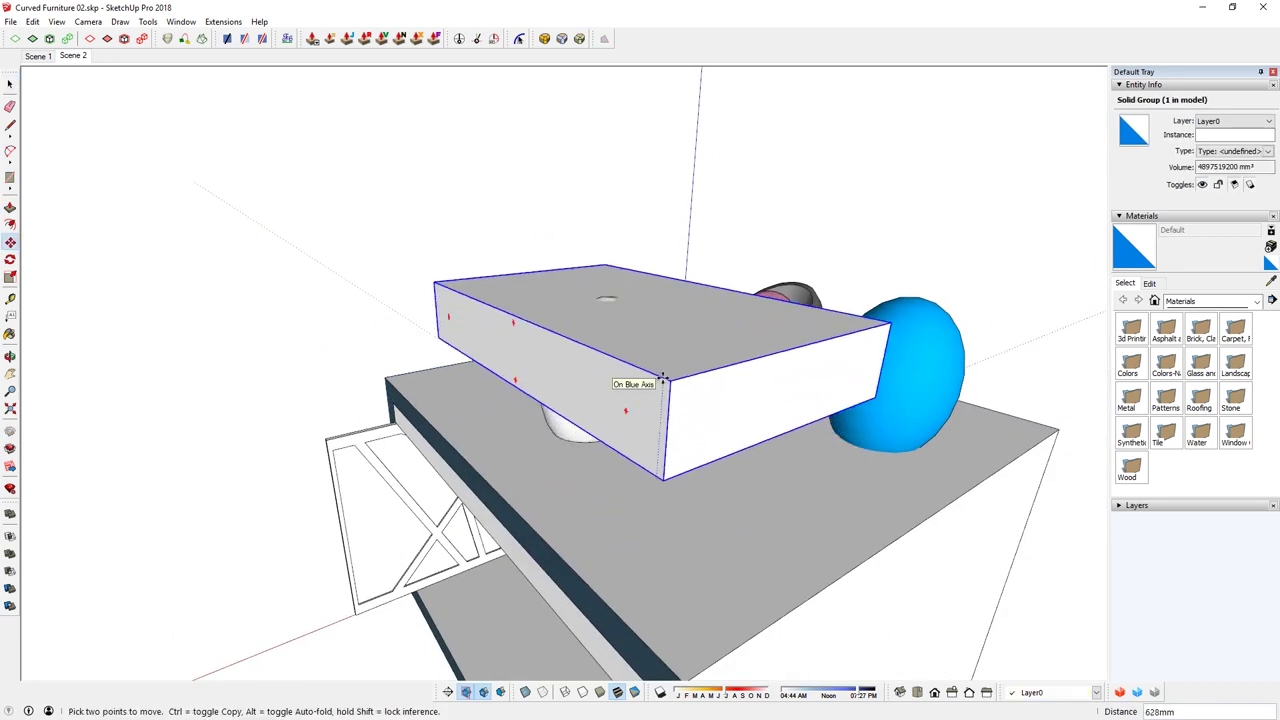
{"action": "middle_click_drag", "start_coordinate": [662, 383], "coordinate": [686, 294]}
Lower the box about 89 mm so its underside crosses the chair at seat height.
{"action": "scroll", "coordinate": [597, 309], "scroll_direction": "up", "scroll_amount": 5}
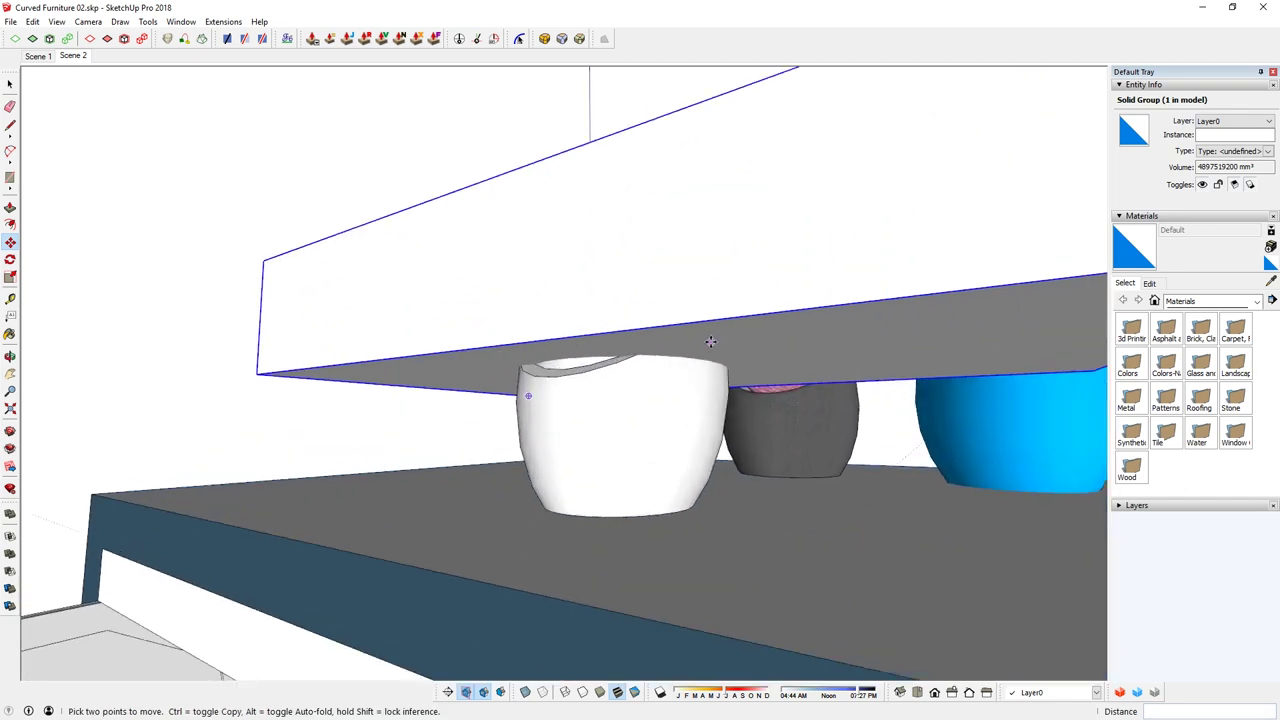
{"action": "left_click", "coordinate": [710, 342]}
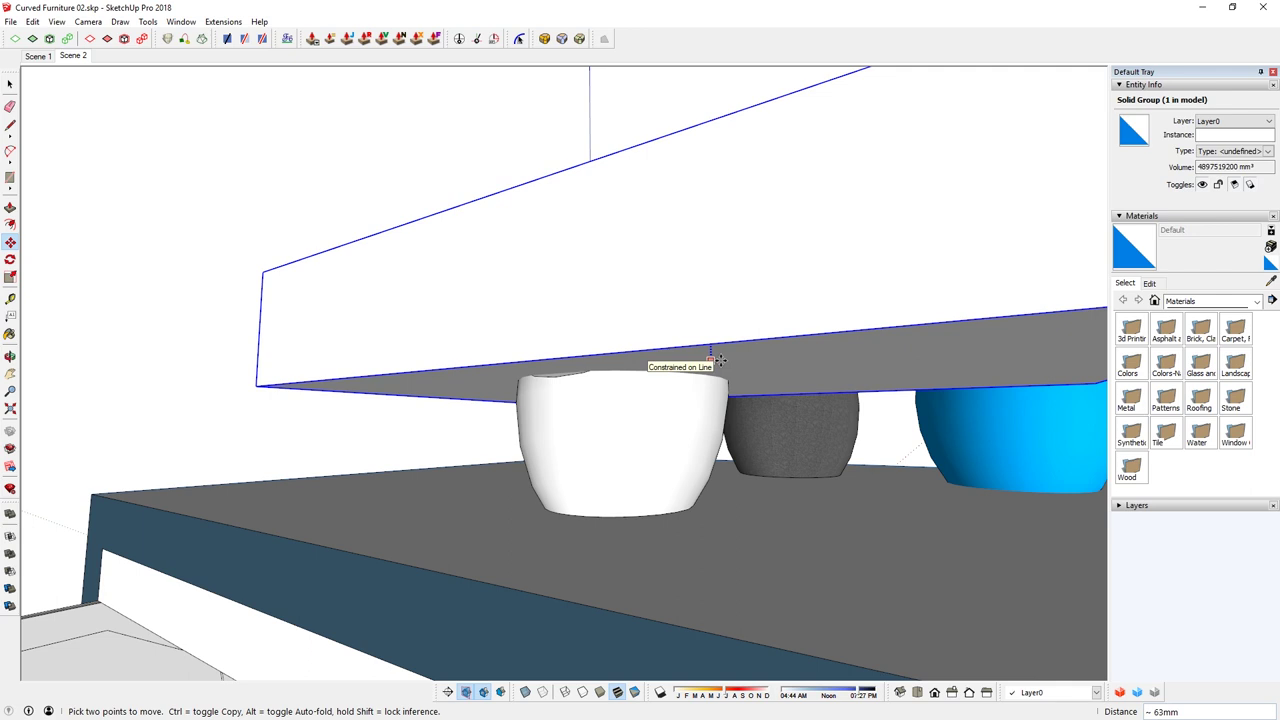
{"action": "left_click", "coordinate": [711, 358]}
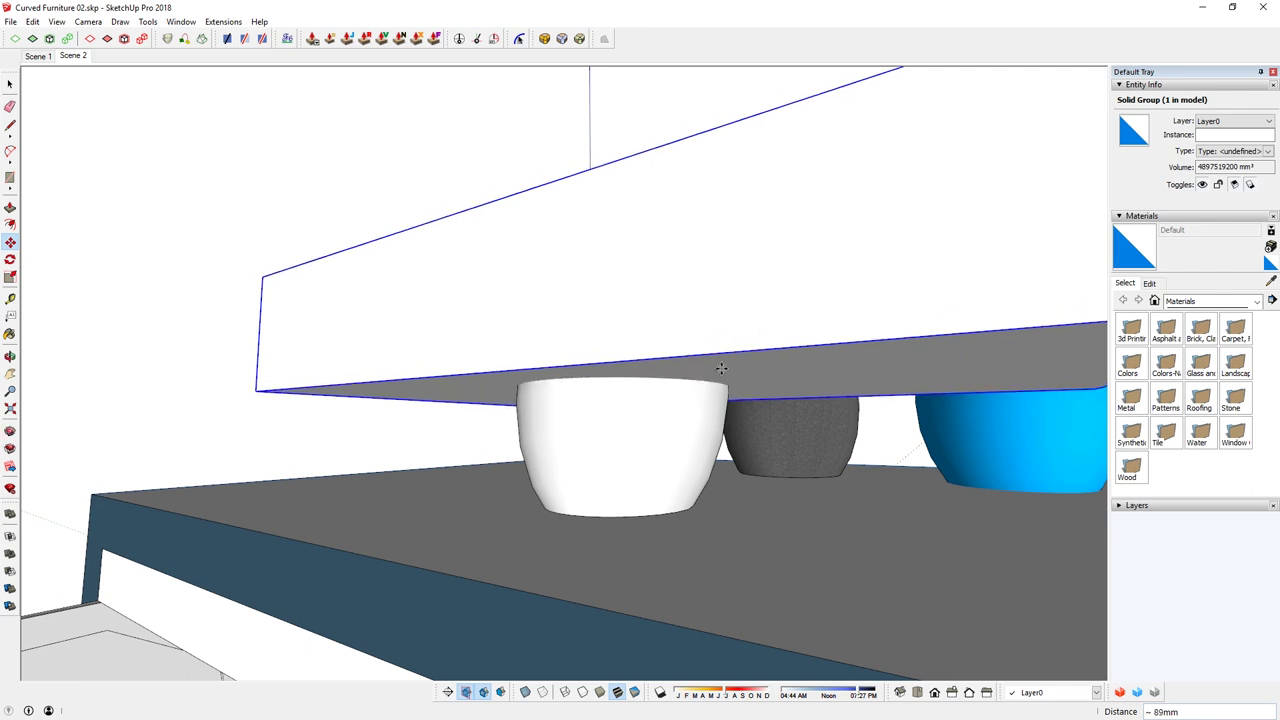
{"action": "key", "text": "space"}
Hide the hollowed outer chair shell, leaving the inner egg and the box.
{"action": "scroll", "coordinate": [601, 378], "scroll_direction": "down", "scroll_amount": 3}
{"action": "left_click", "coordinate": [627, 418]}
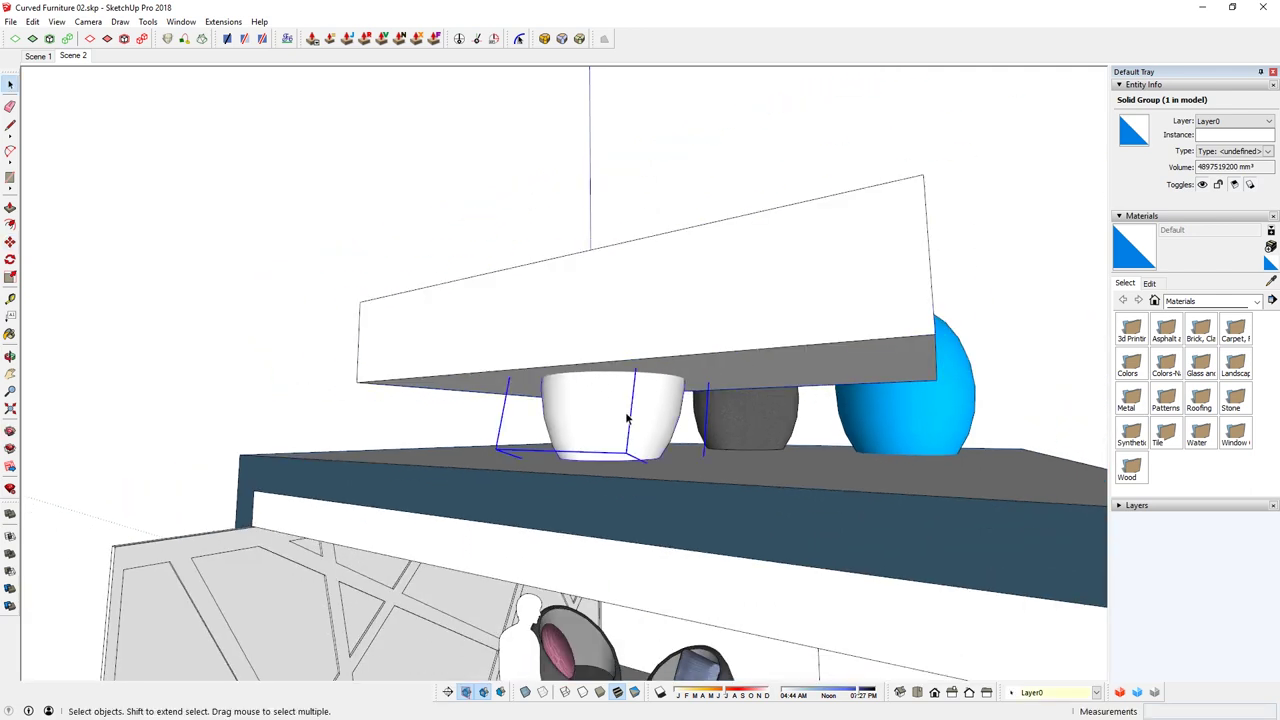
{"action": "left_click", "coordinate": [33, 22]}
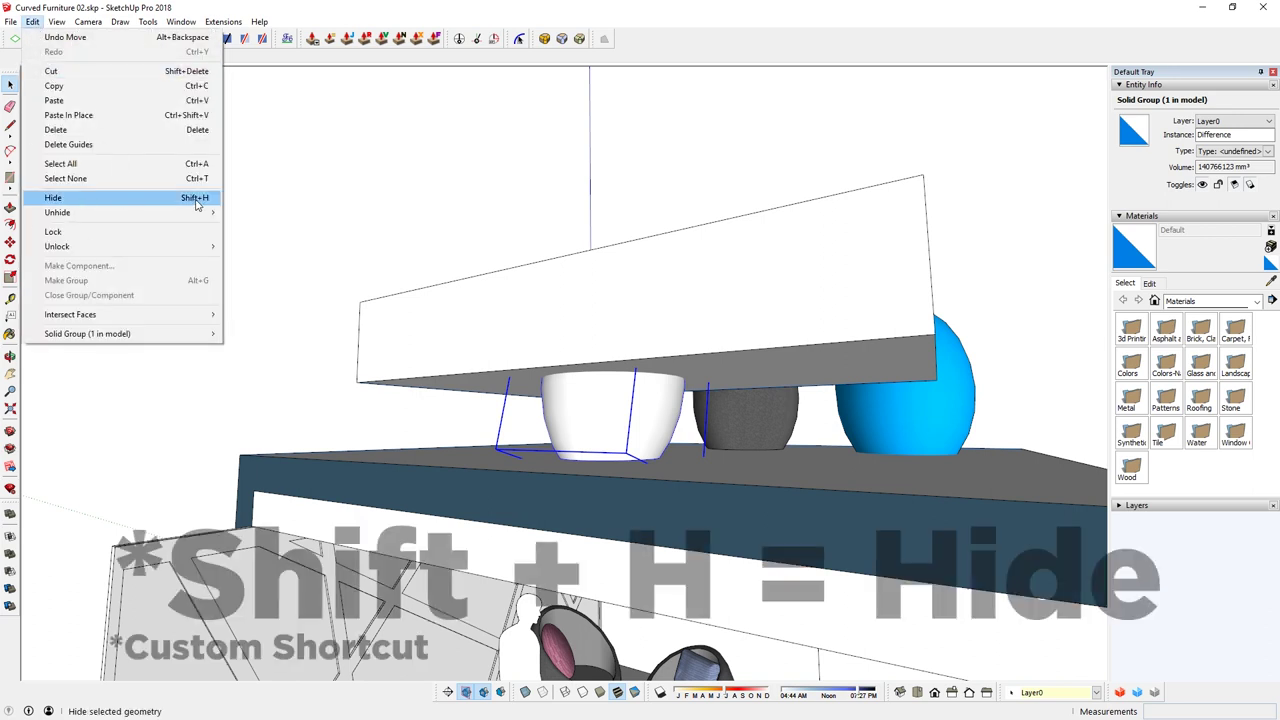
{"action": "left_click", "coordinate": [196, 198]}
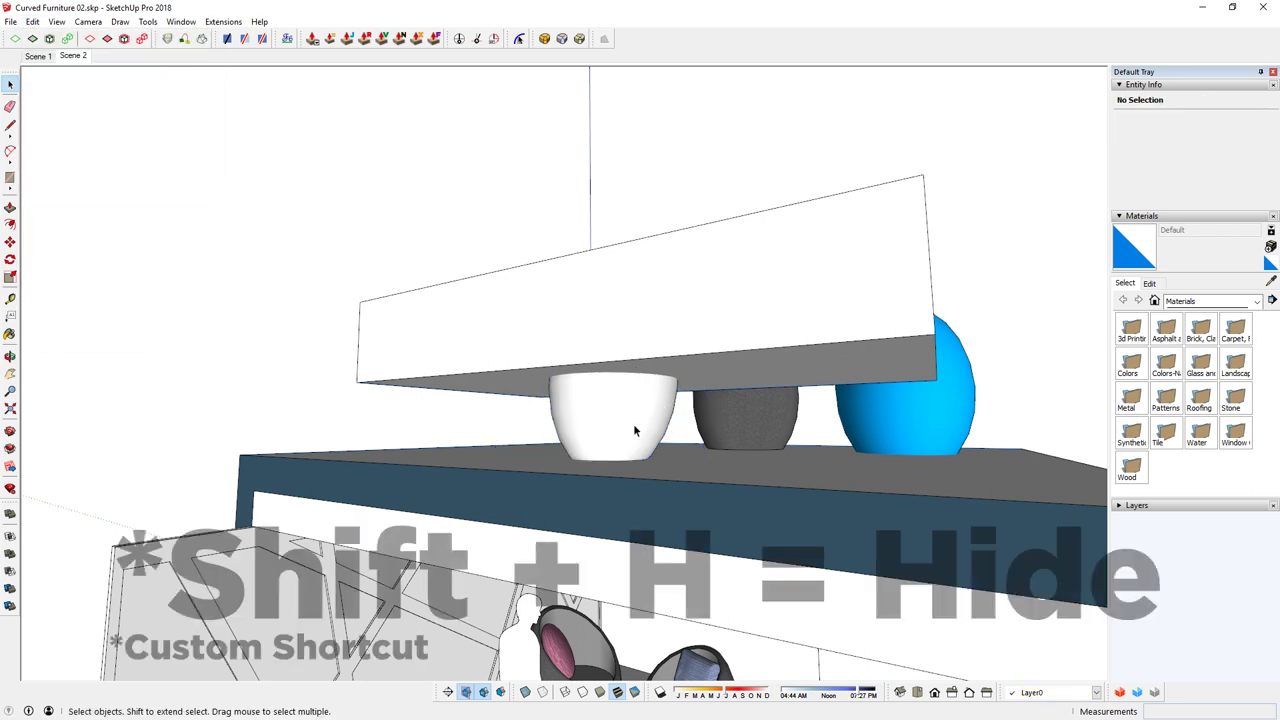
{"action": "left_click", "coordinate": [608, 428]}
{"action": "key", "text": "m"}
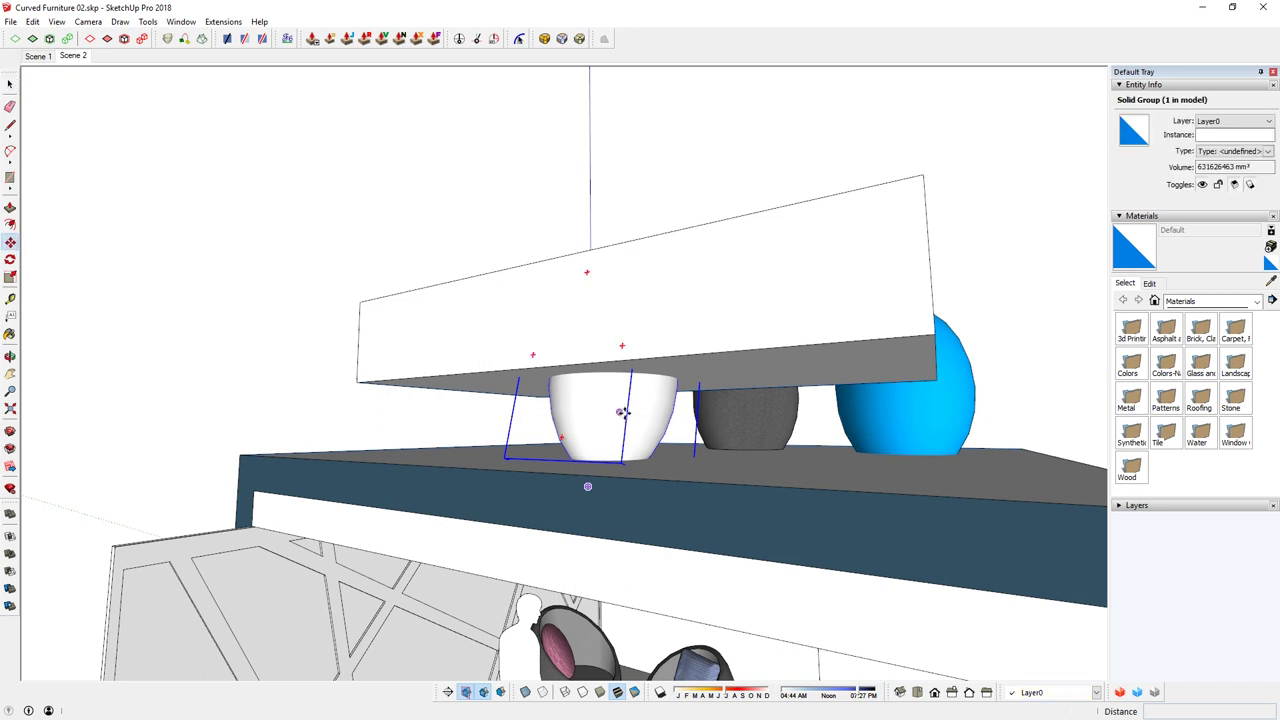
{"action": "left_click", "coordinate": [621, 412]}
{"action": "key", "text": "space"}
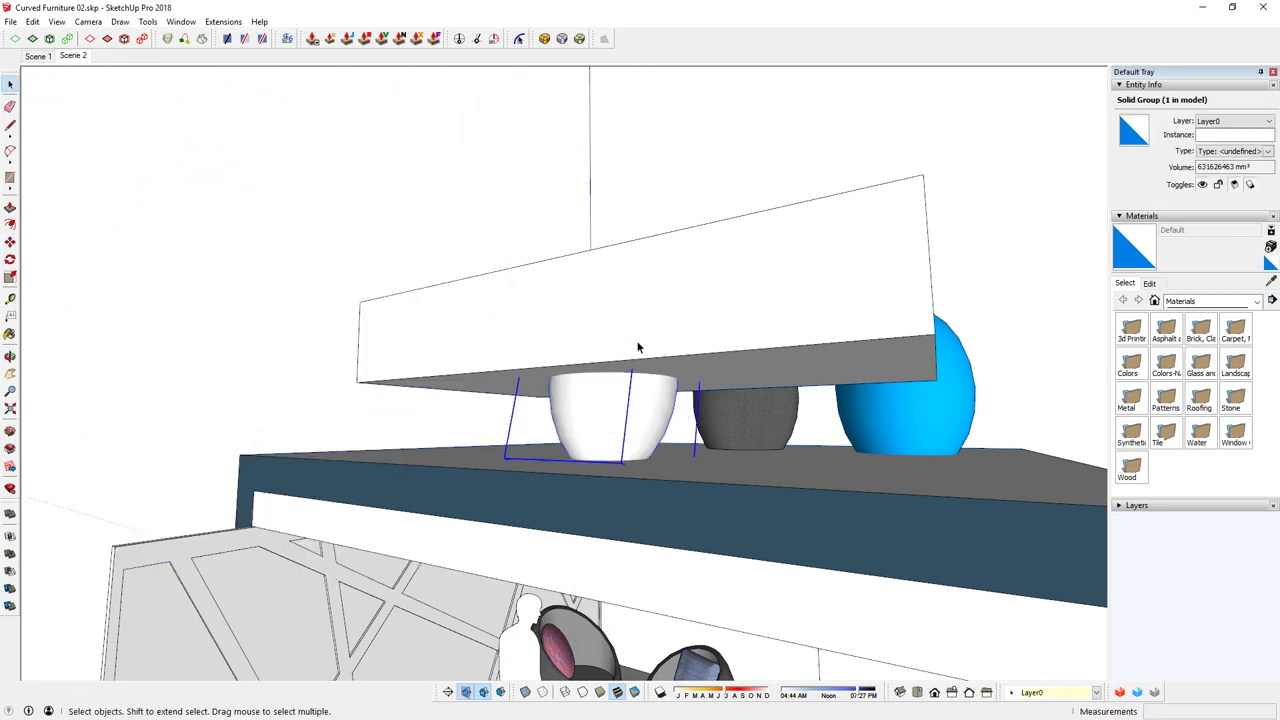
Try to subtract the box from the inner egg.
{"action": "left_click", "coordinate": [822, 302]}
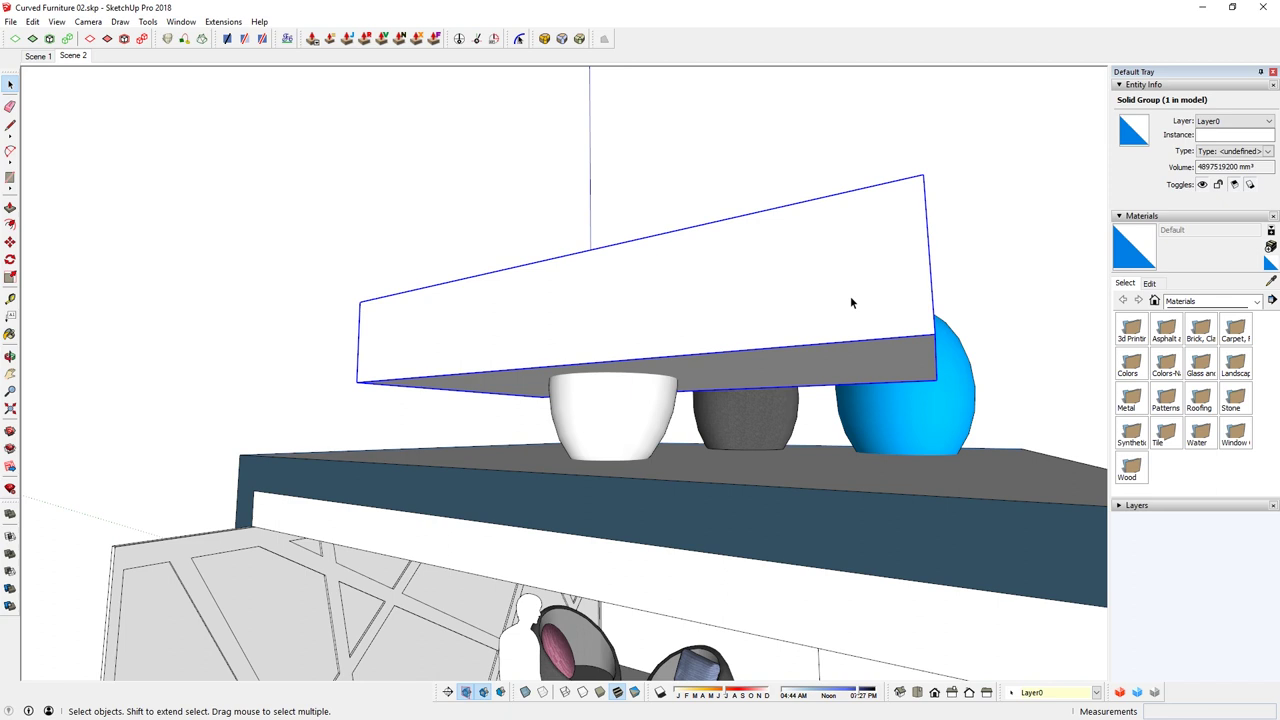
{"action": "left_click", "coordinate": [24, 572]}
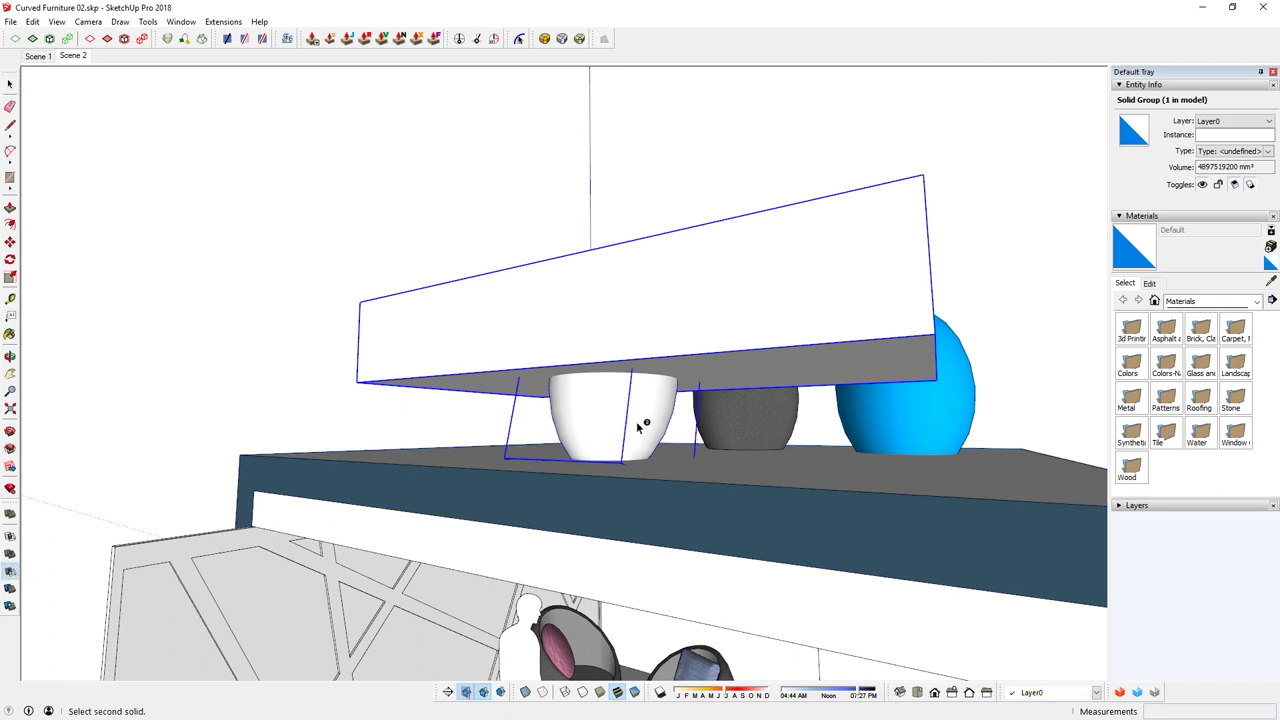
{"action": "left_click", "coordinate": [634, 425]}
{"action": "middle_click_drag", "start_coordinate": [624, 403], "coordinate": [638, 431]}
{"action": "key", "text": "space"}
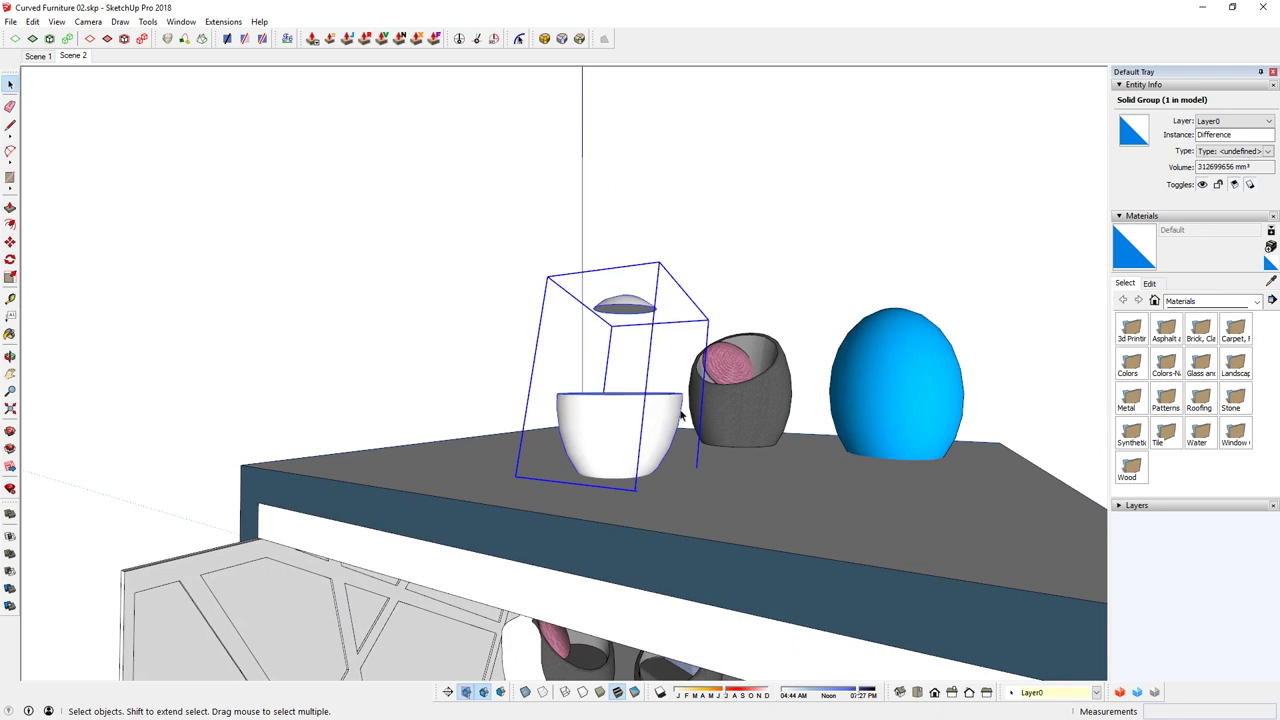
{"action": "key", "text": "ctrl+z"}
Scale the box taller along the blue axis until it fully encloses the top of the inner egg.
{"action": "left_click", "coordinate": [769, 337]}
{"action": "middle_click_drag", "start_coordinate": [769, 337], "coordinate": [658, 440]}
{"action": "key", "text": "s"}
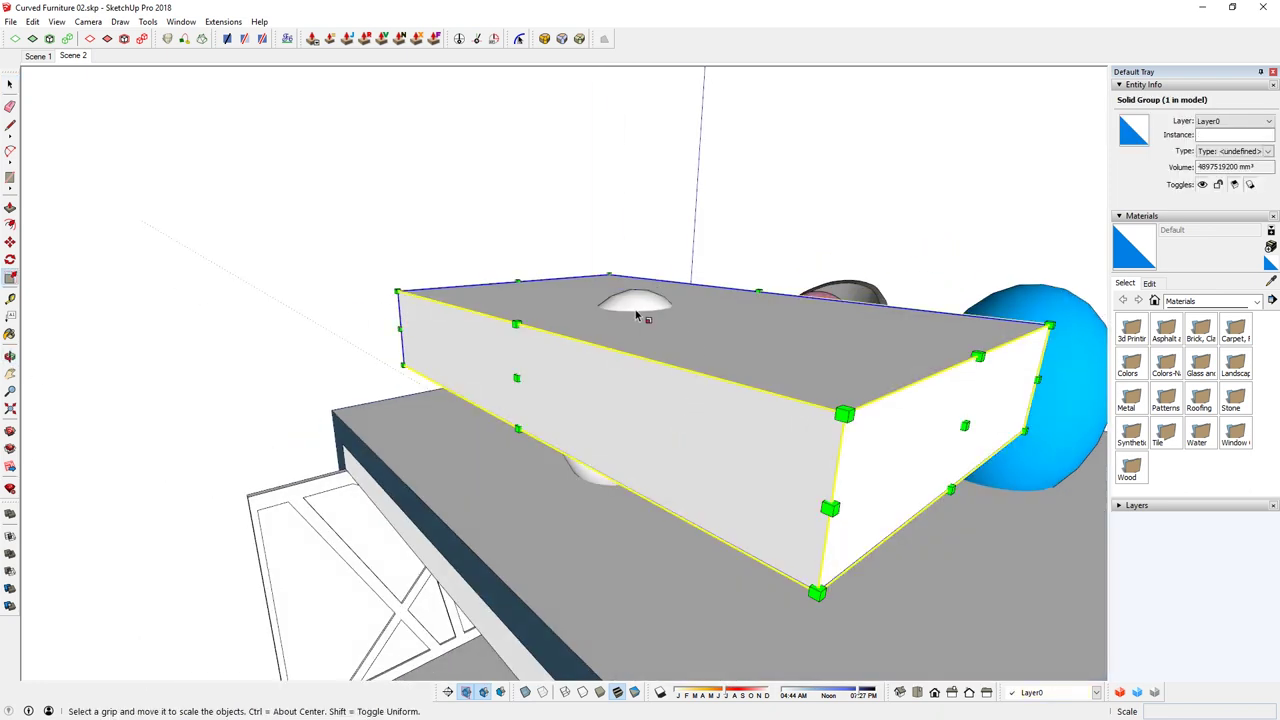
{"action": "left_click_drag", "start_coordinate": [660, 304], "coordinate": [666, 258]}
{"action": "key", "text": "space"}
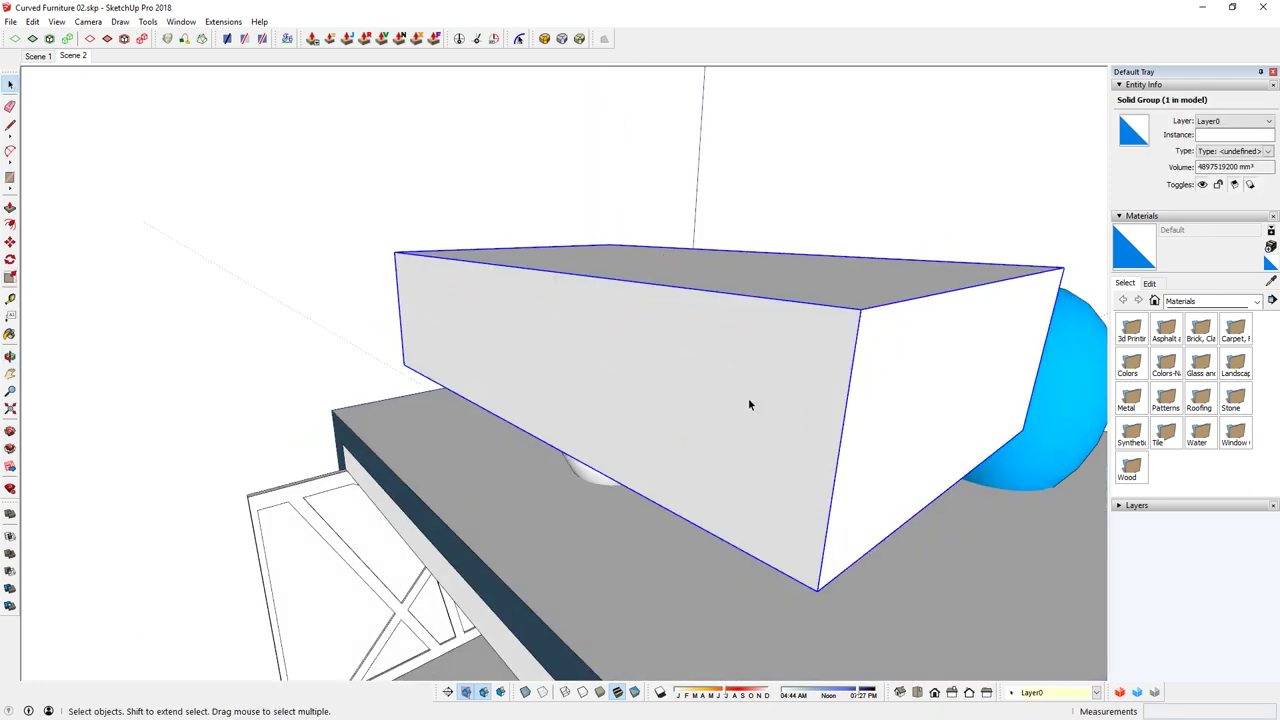
Subtract the taller box from the inner egg, leaving only the lower bowl as the seat.
{"action": "middle_click_drag", "start_coordinate": [751, 400], "coordinate": [229, 405]}
{"action": "left_click", "coordinate": [10, 571]}
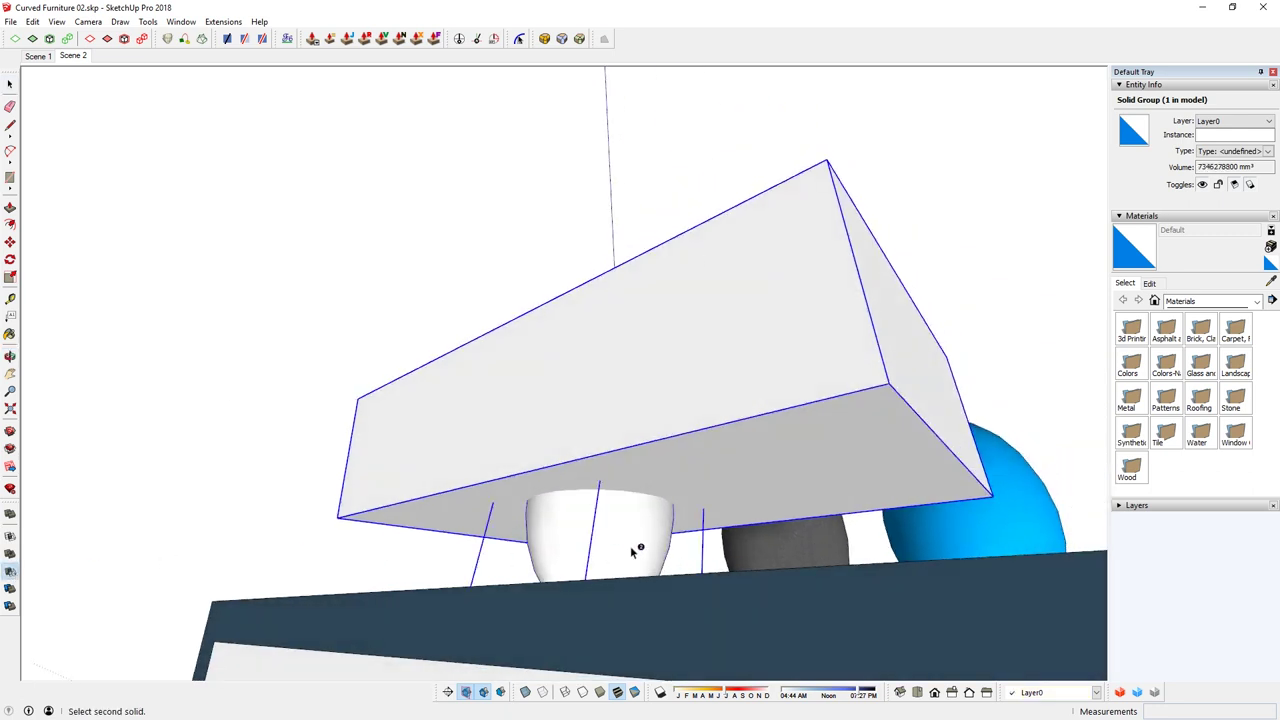
{"action": "left_click", "coordinate": [628, 537]}
{"action": "middle_click_drag", "start_coordinate": [628, 537], "coordinate": [546, 586]}
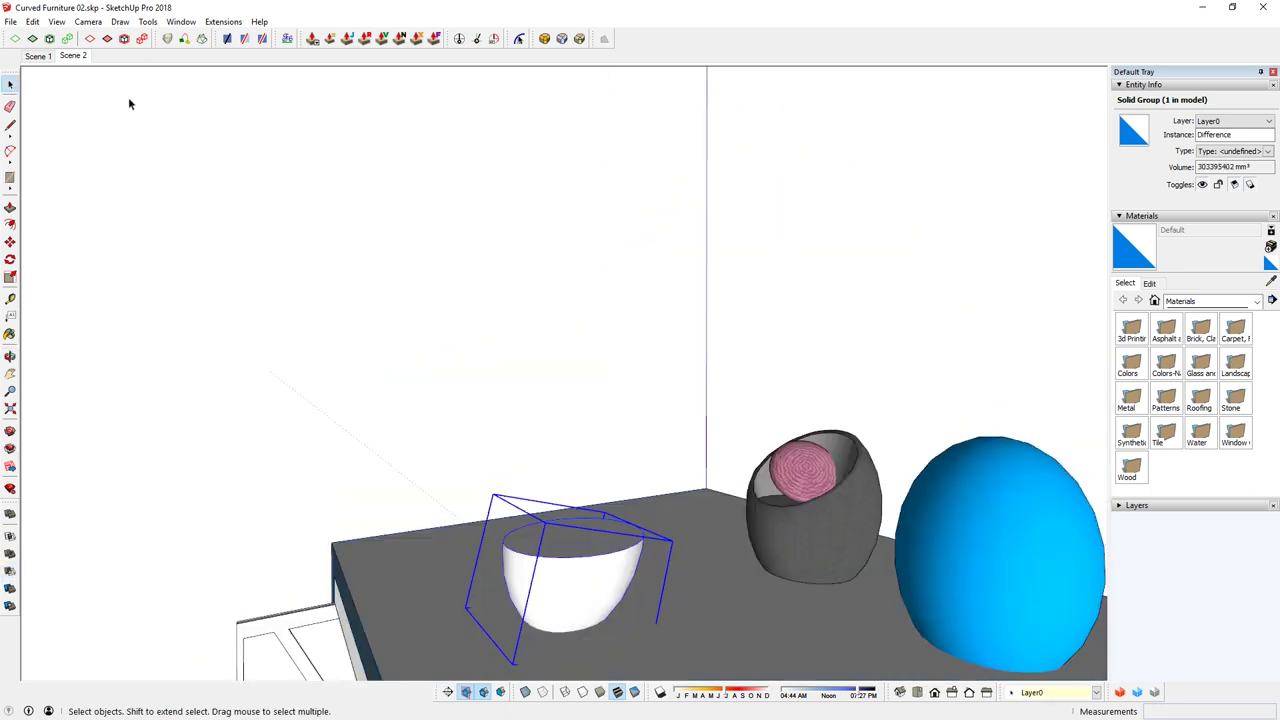
Unhide all hidden objects to bring back the outer chair shell around the seat.
{"action": "left_click", "coordinate": [32, 22]}
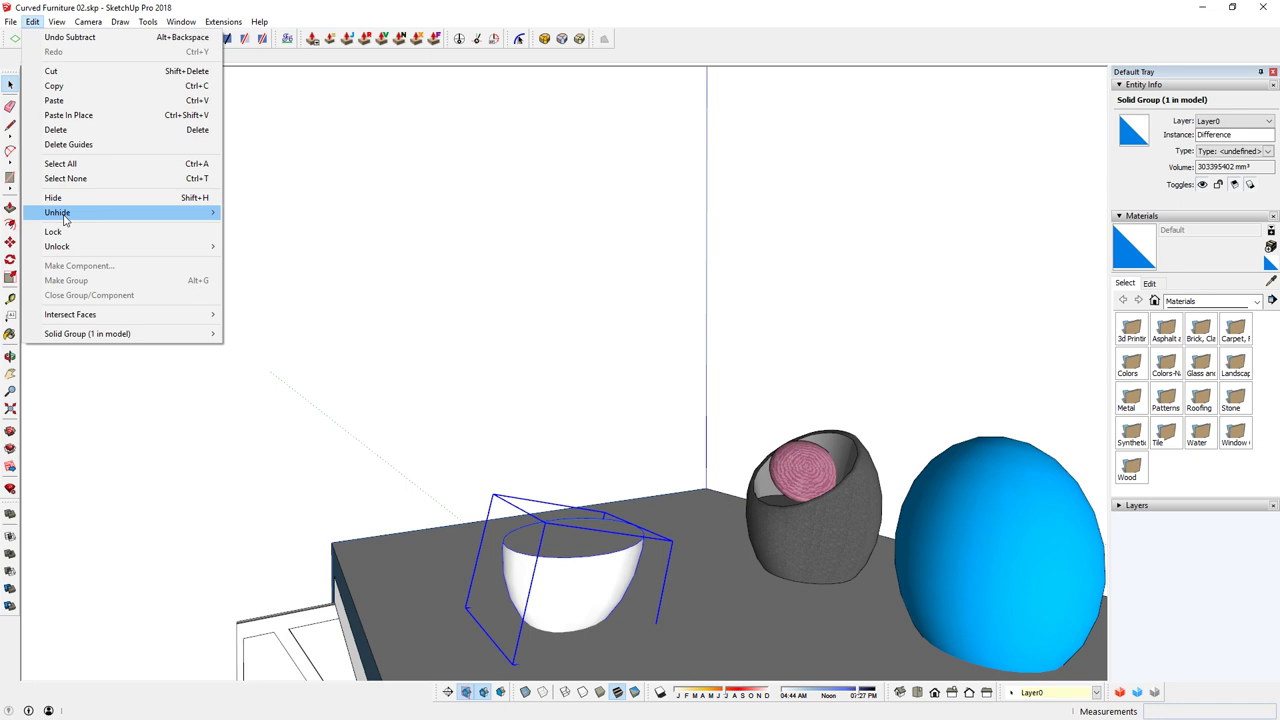
{"action": "mouse_move", "coordinate": [70, 213]}
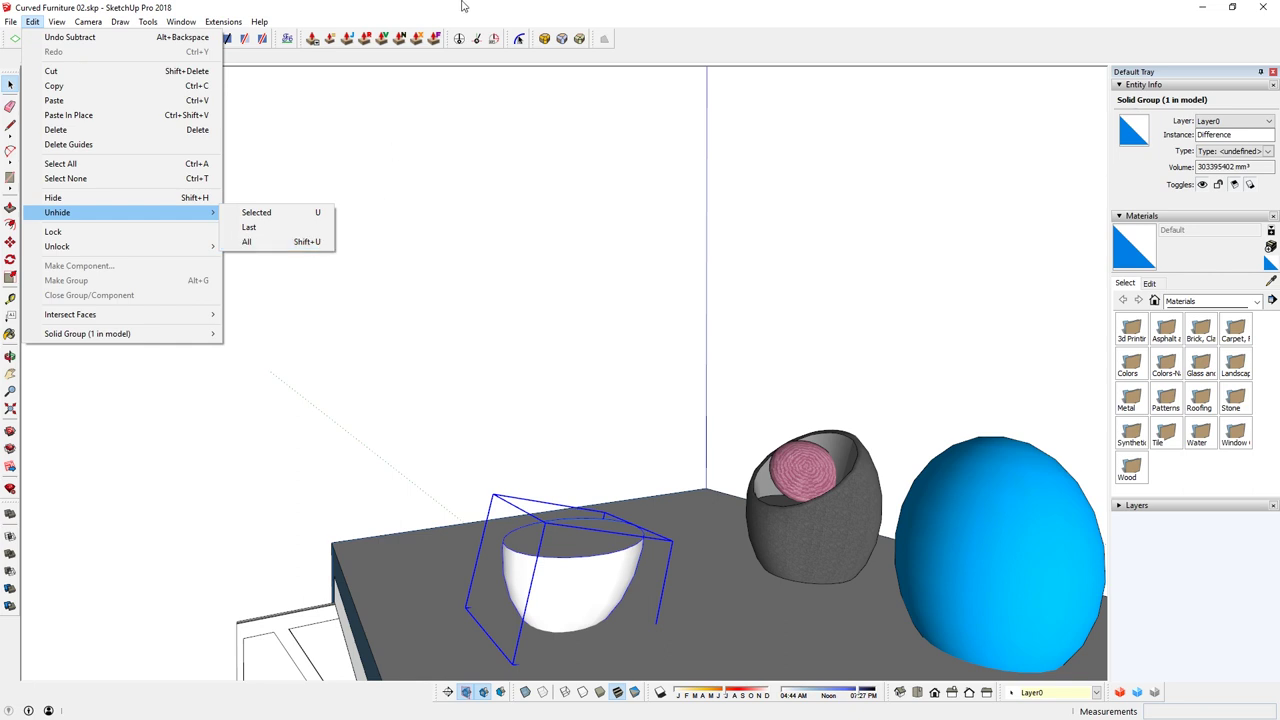
{"action": "left_click", "coordinate": [306, 242]}
{"action": "middle_click_drag", "start_coordinate": [602, 508], "coordinate": [654, 521]}
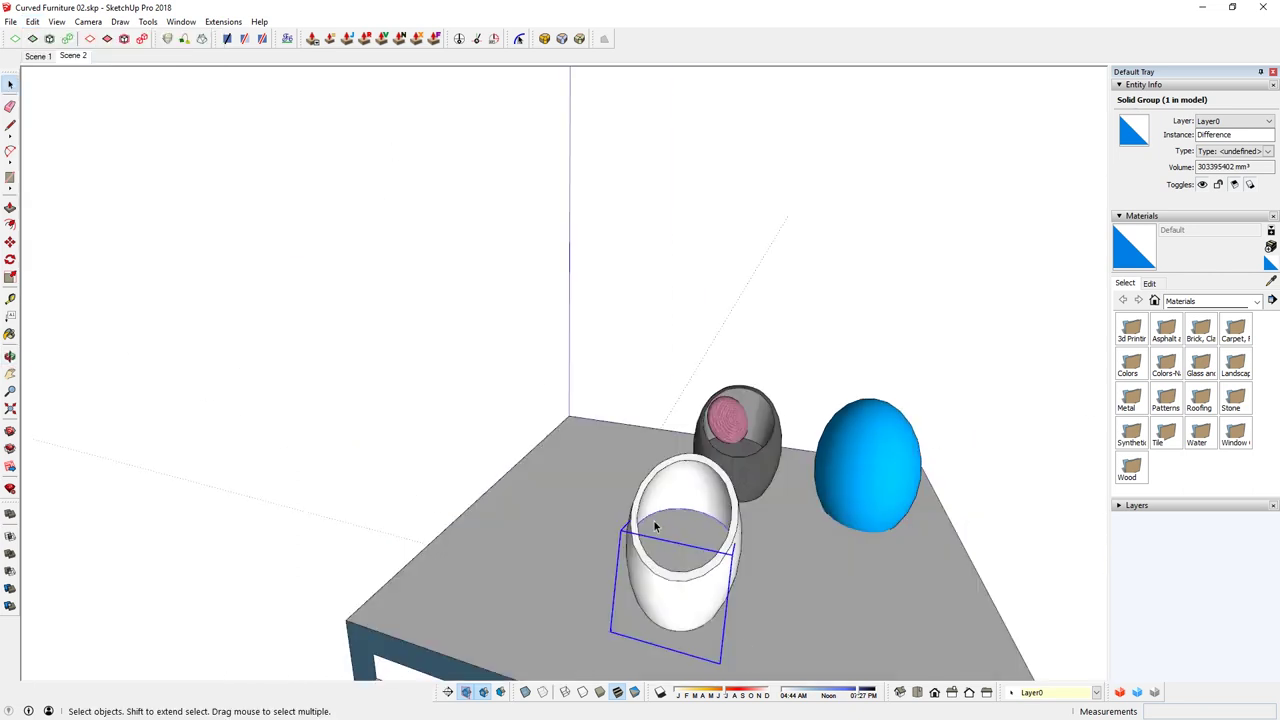
{"action": "key", "text": "m"}
{"action": "left_click", "coordinate": [694, 529]}
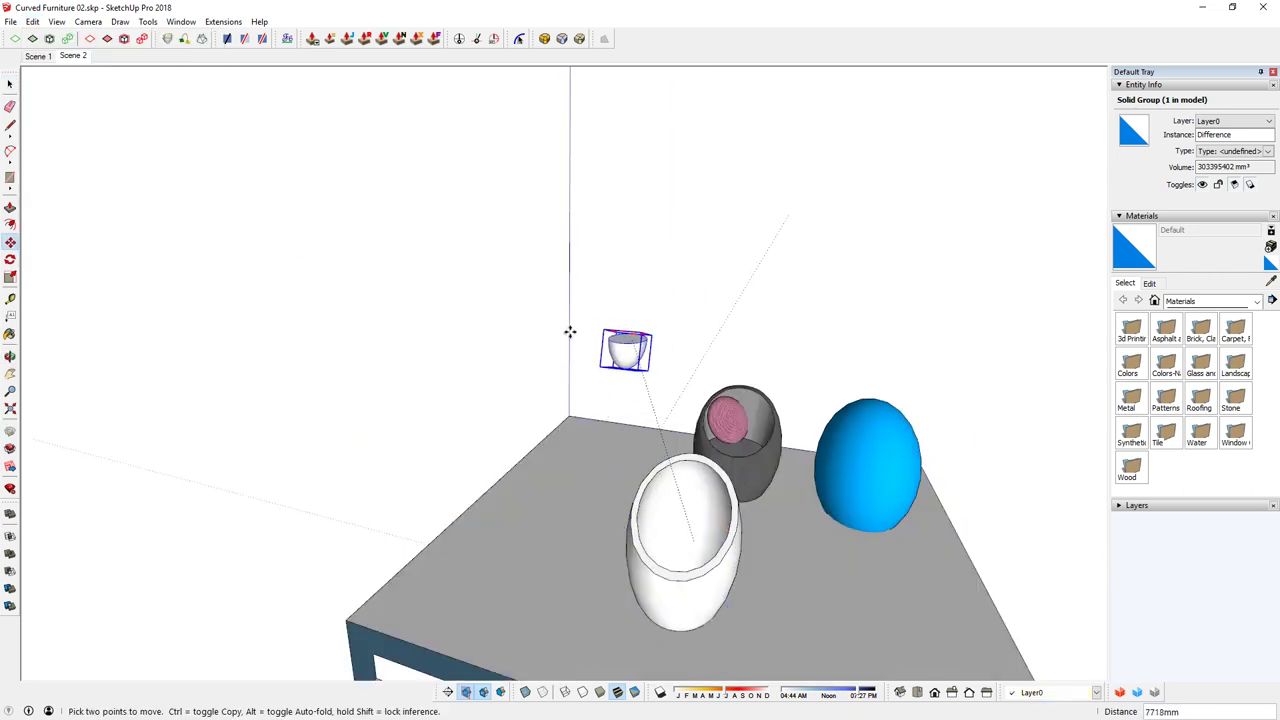
{"action": "left_click", "coordinate": [690, 575]}
{"action": "key", "text": "space"}
{"action": "left_click", "coordinate": [720, 571]}
{"action": "middle_click_drag", "start_coordinate": [720, 571], "coordinate": [704, 493]}
{"action": "left_click", "coordinate": [692, 498]}
{"action": "key", "text": "m"}
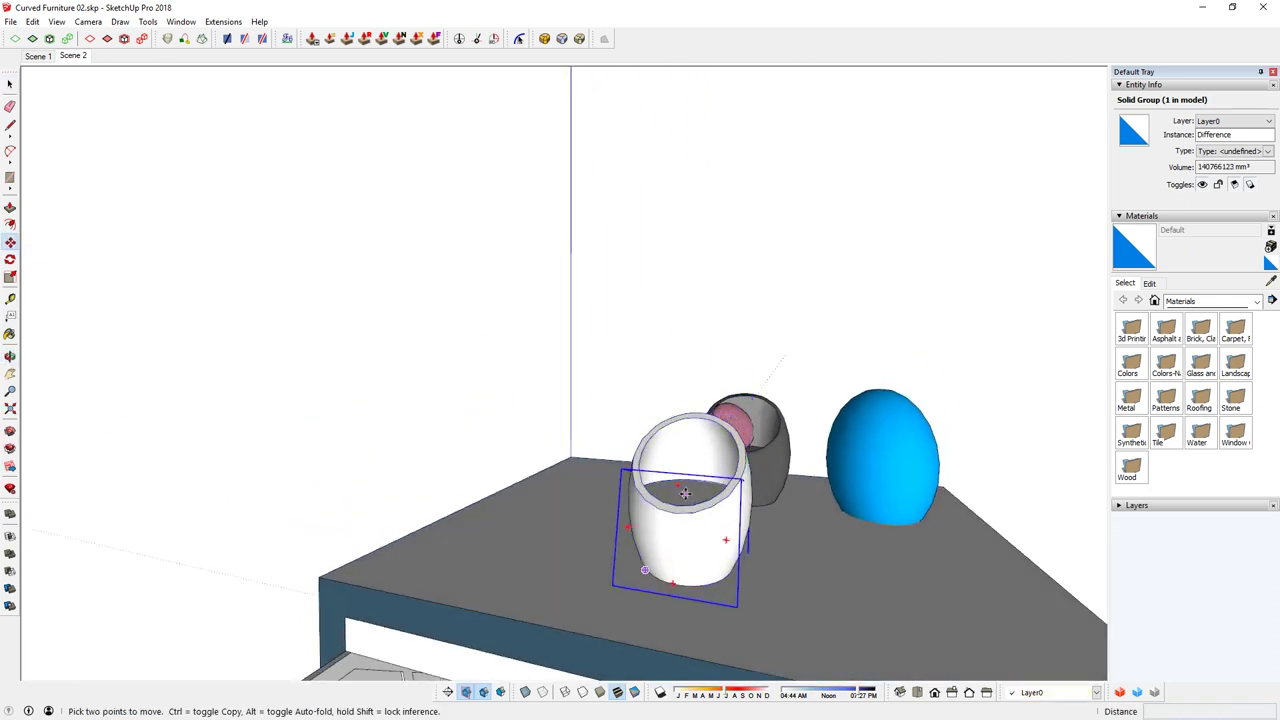
{"action": "left_click", "coordinate": [685, 493]}
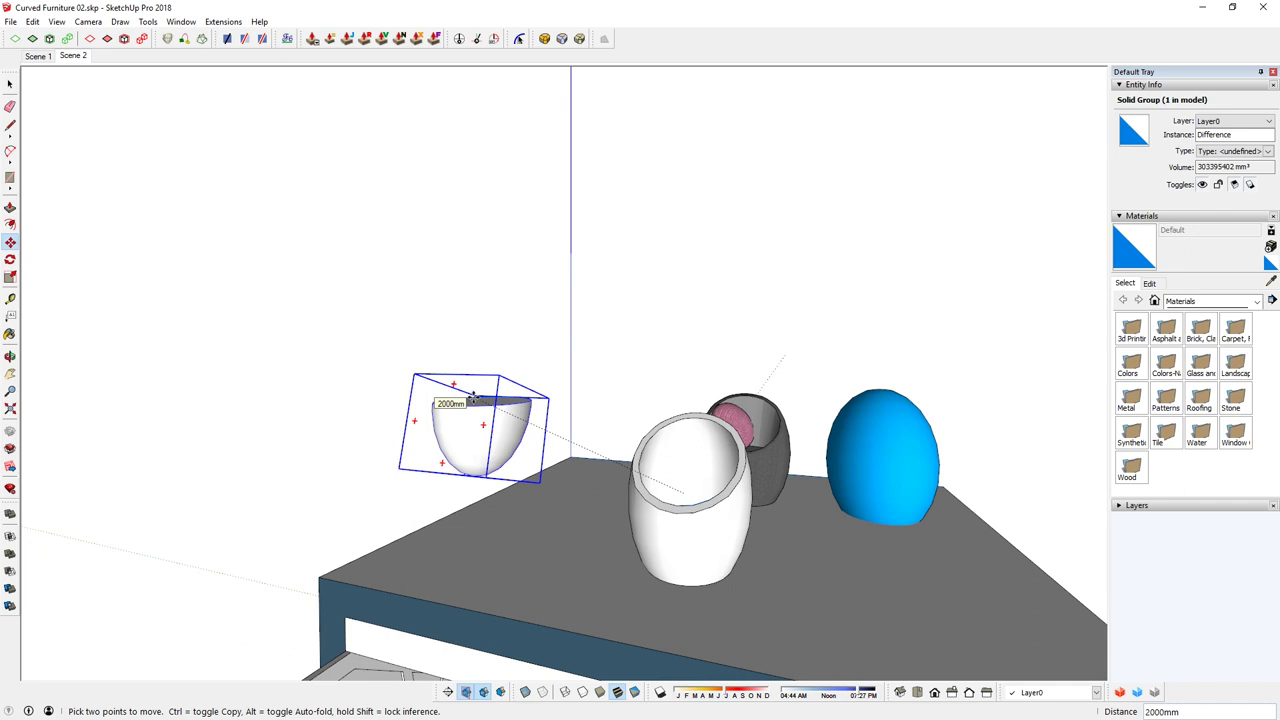
{"action": "key", "text": "space"}
Draw a rectangle on the platform around the chair's base and extrude it downward into a box.
{"action": "middle_click_drag", "start_coordinate": [785, 565], "coordinate": [513, 431]}
{"action": "key", "text": "r"}
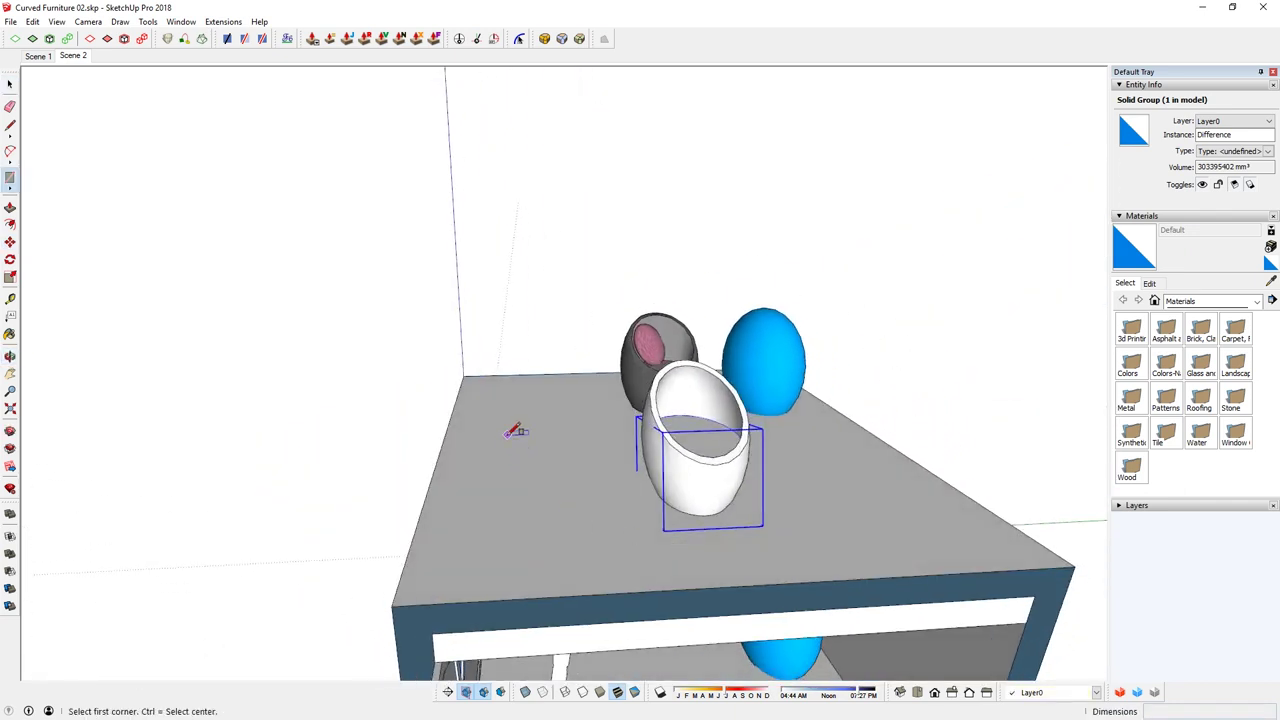
{"action": "left_click", "coordinate": [507, 436]}
{"action": "left_click", "coordinate": [868, 499]}
{"action": "key", "text": "p"}
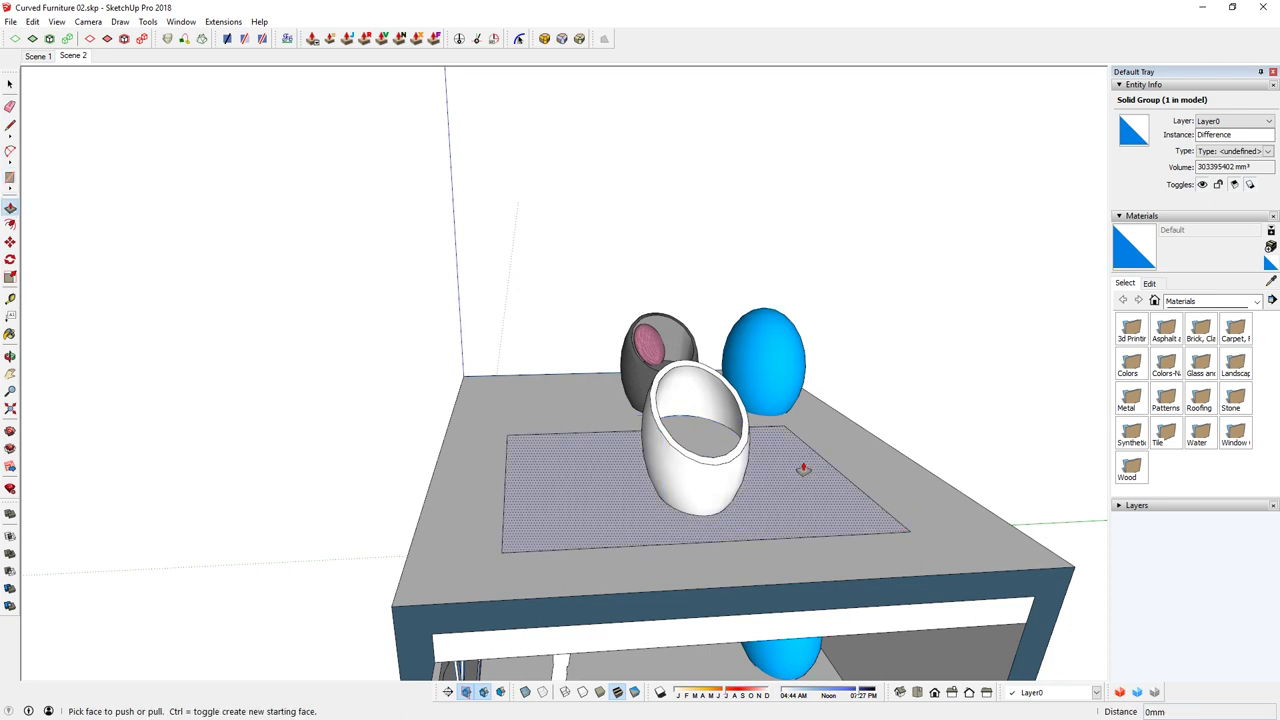
{"action": "left_click", "coordinate": [803, 469]}
{"action": "left_click", "coordinate": [770, 663]}
{"action": "key", "text": "space"}
Group the whole box beneath the chair and try to subtract it from the chair.
{"action": "triple_click", "coordinate": [811, 515]}
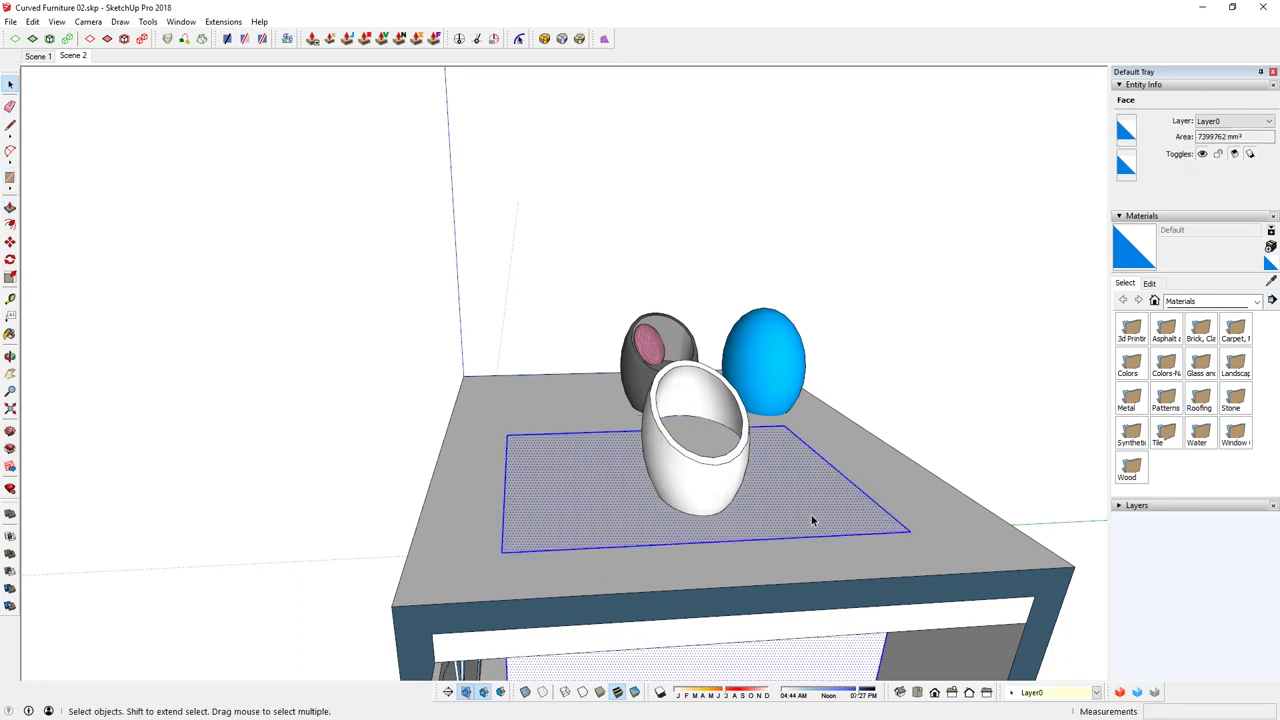
{"action": "scroll", "coordinate": [706, 504], "scroll_direction": "down", "scroll_amount": 4}
{"action": "scroll", "coordinate": [760, 575], "scroll_direction": "up", "scroll_amount": 3}
{"action": "middle_click_drag", "start_coordinate": [773, 595], "coordinate": [517, 437]}
{"action": "middle_click_drag", "start_coordinate": [627, 335], "coordinate": [138, 505]}
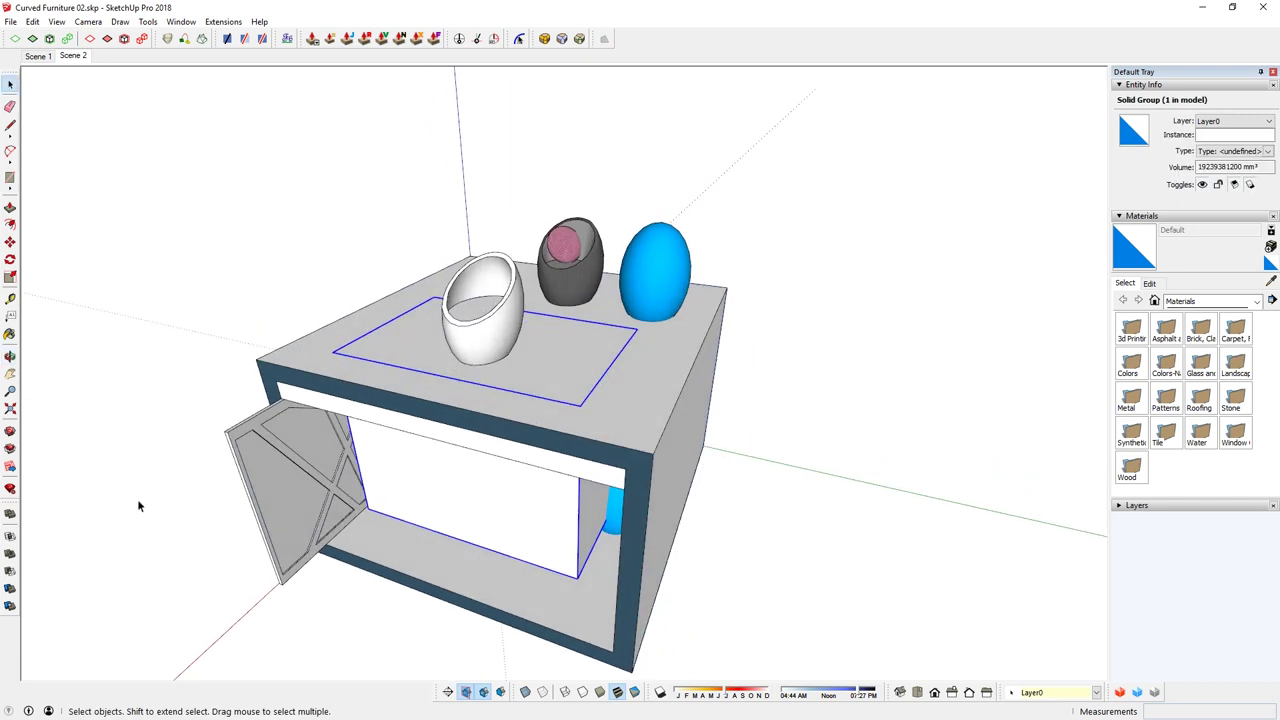
{"action": "left_click", "coordinate": [9, 573]}
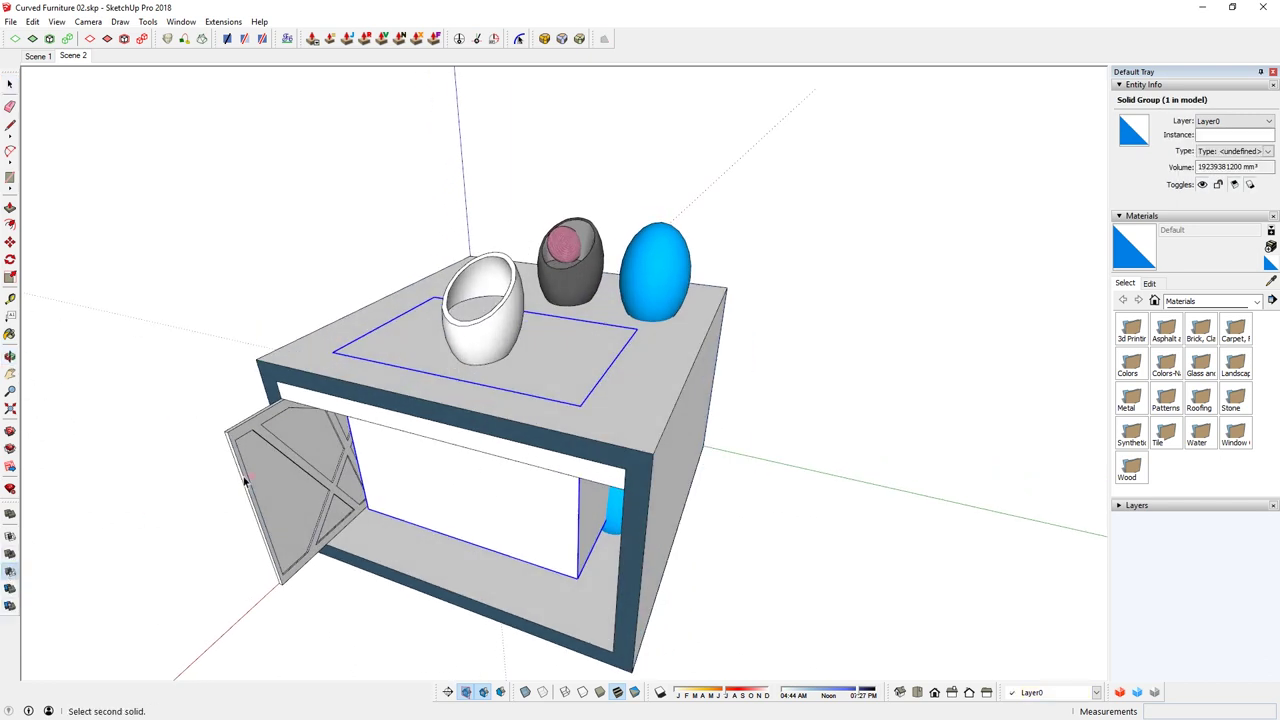
{"action": "left_click", "coordinate": [481, 325]}
{"action": "key", "text": "m"}
{"action": "left_click", "coordinate": [481, 325]}
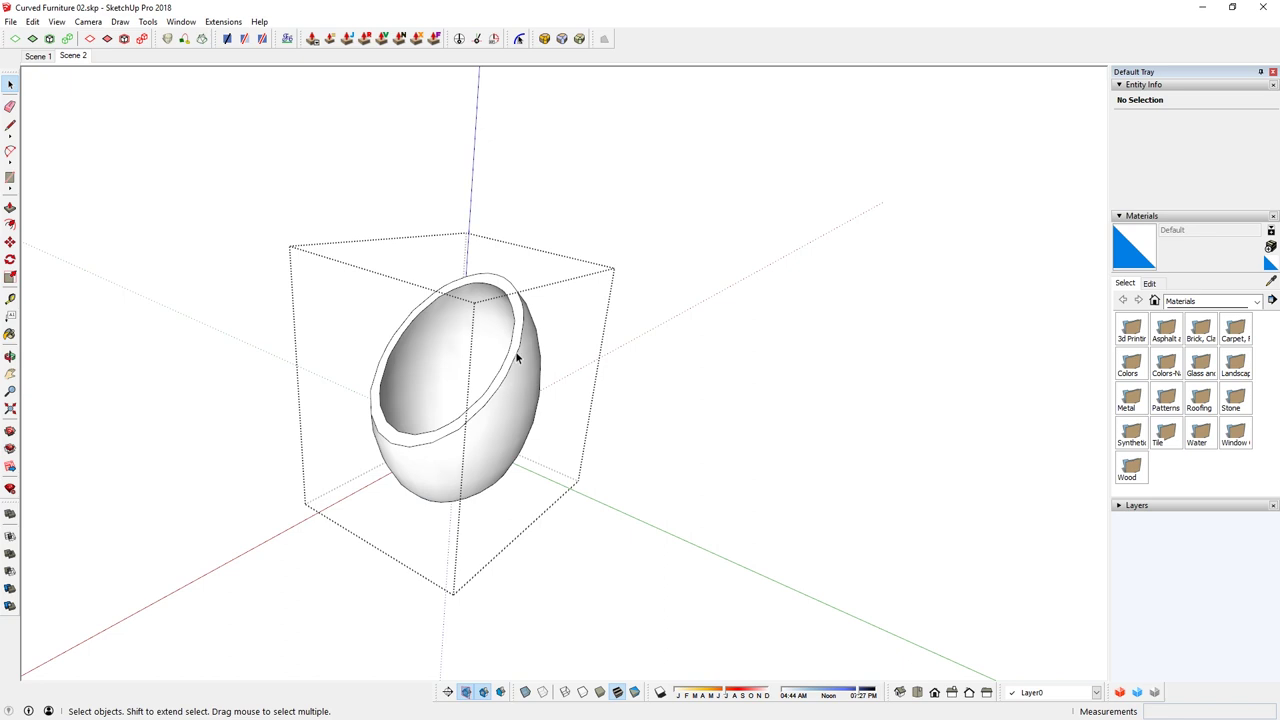
Soften the outer edge of the shell's opening with the Eraser tool to smooth the rim.
{"action": "scroll", "coordinate": [515, 352], "scroll_direction": "up", "scroll_amount": 5}
{"action": "key", "text": "e"}
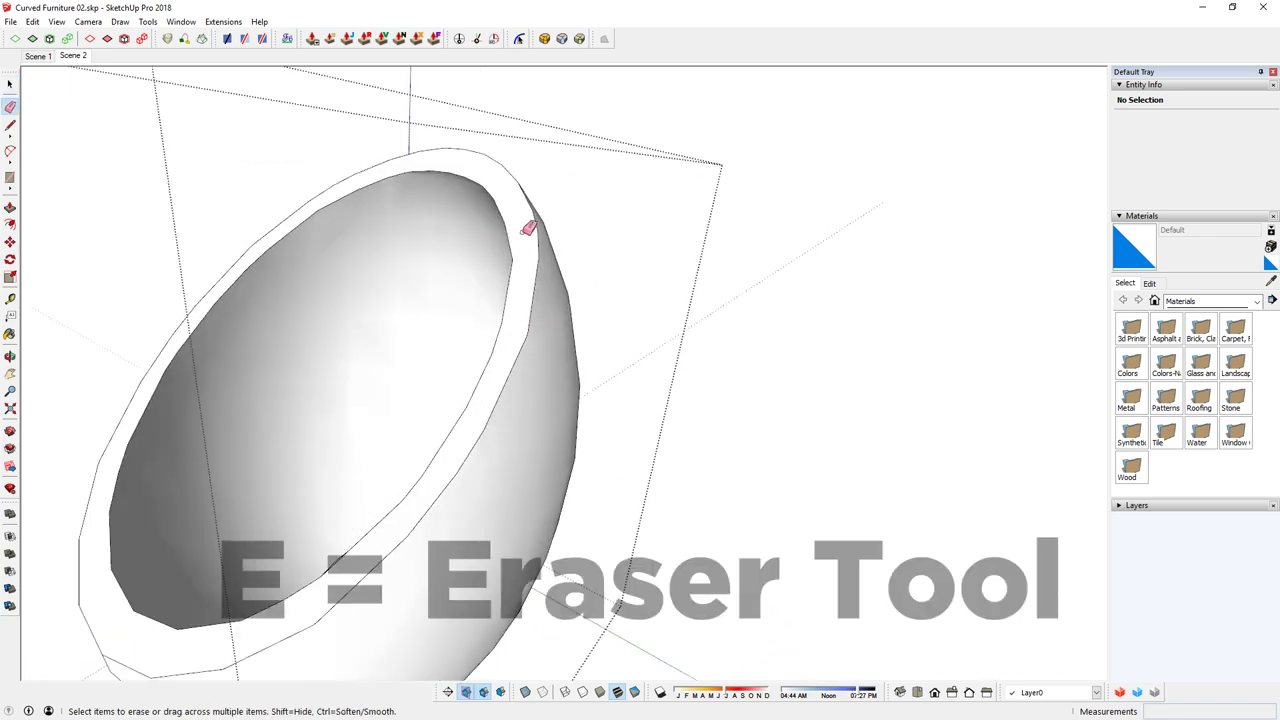
{"action": "middle_click_drag", "start_coordinate": [520, 394], "coordinate": [380, 417]}
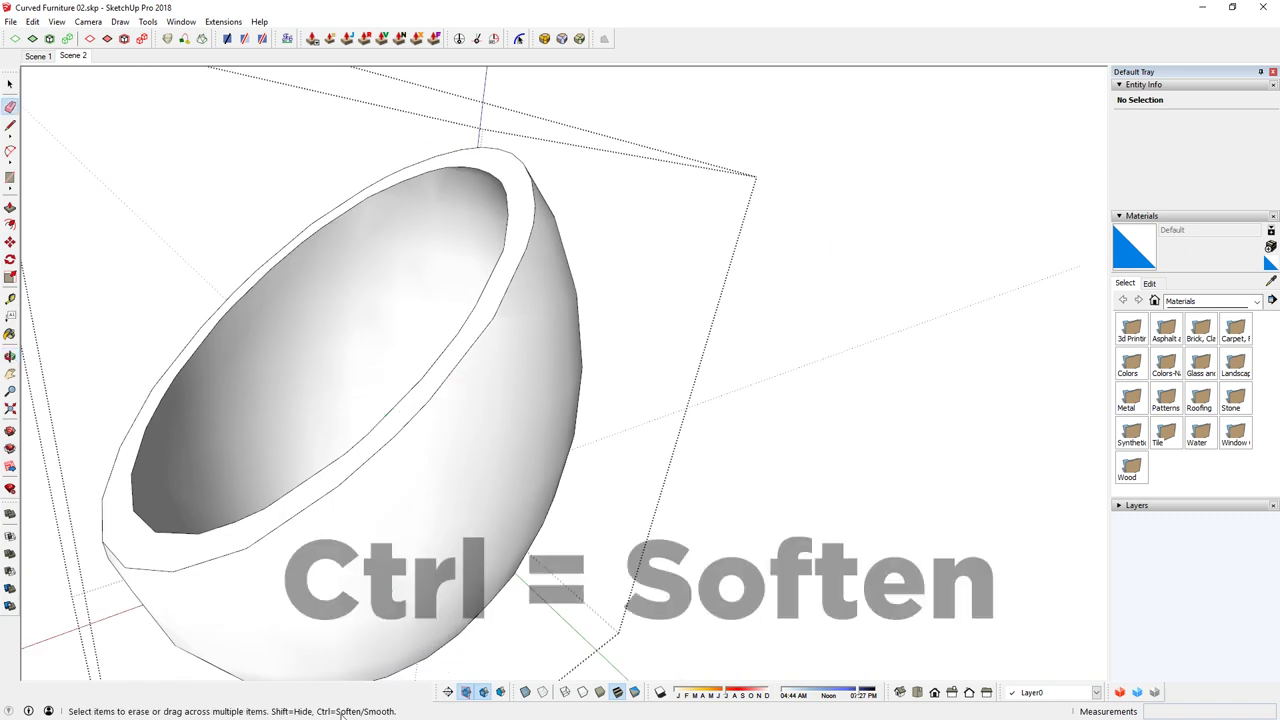
{"action": "mouse_move", "coordinate": [473, 349]}
{"action": "left_mouse_down", "text": "ctrl"}
{"action": "mouse_move", "coordinate": [516, 276]}
{"action": "mouse_move", "coordinate": [499, 318]}
{"action": "left_mouse_up", "text": "ctrl"}
{"action": "middle_click_drag", "start_coordinate": [523, 346], "coordinate": [380, 373]}
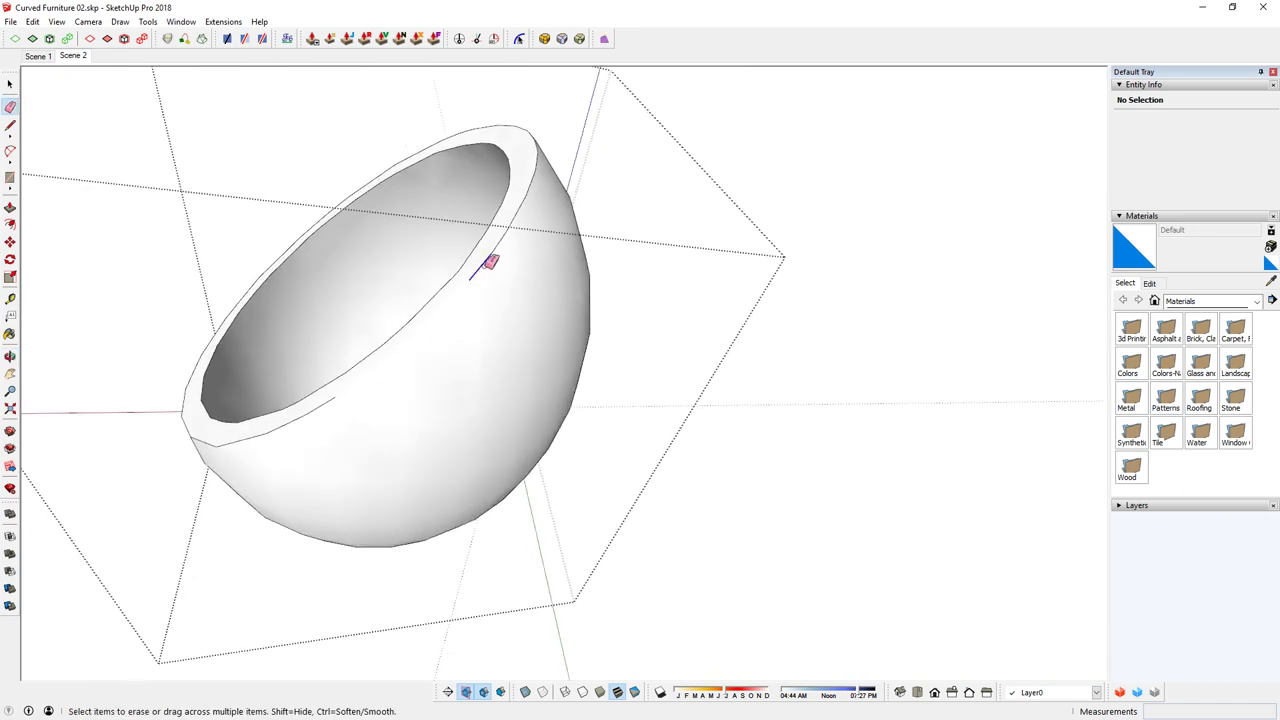
{"action": "left_click_drag", "start_coordinate": [527, 207], "coordinate": [543, 166], "text": "ctrl"}
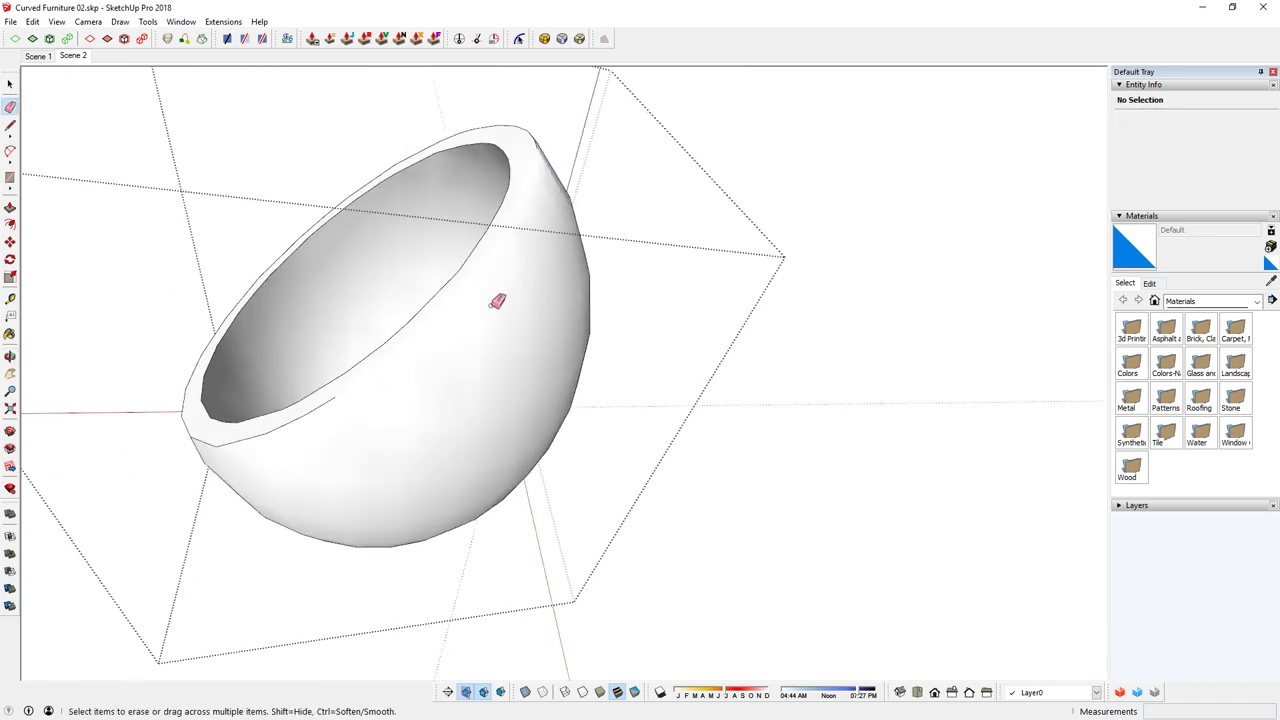
{"action": "middle_click_drag", "start_coordinate": [497, 301], "coordinate": [699, 202]}
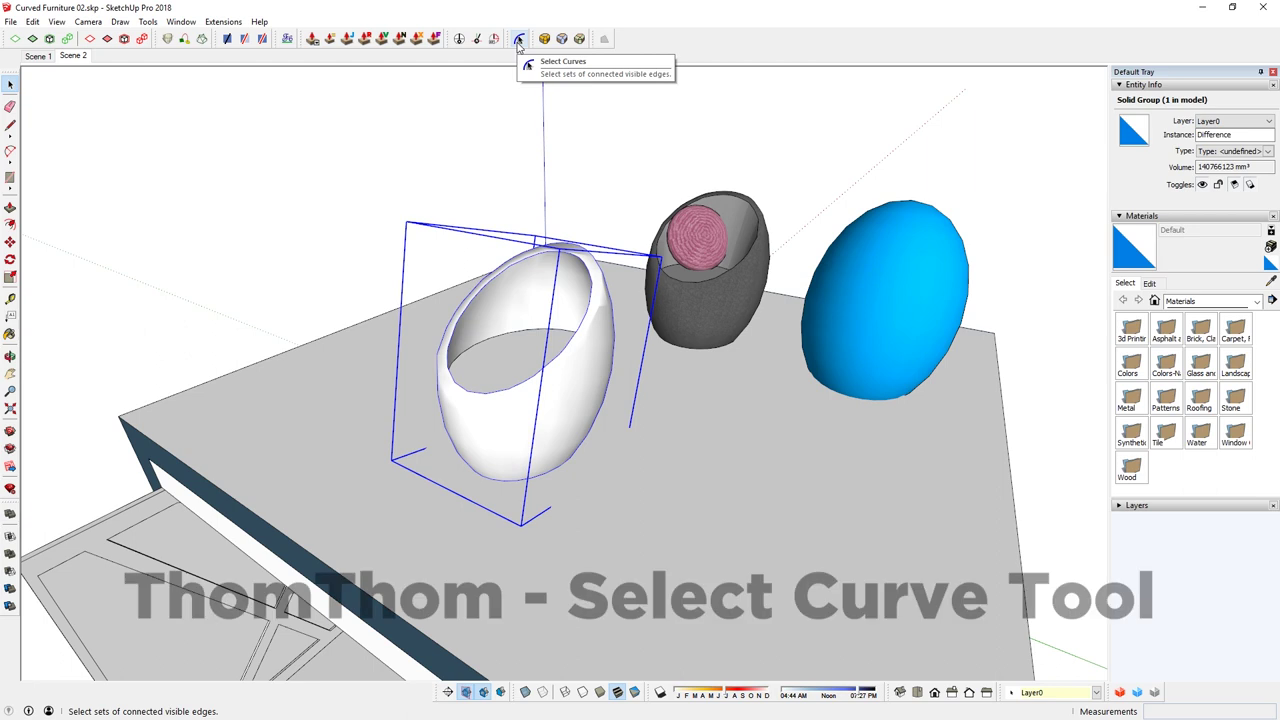
Open the shell group for editing and select the inner edge loop of its opening with Select Curves.
{"action": "middle_click_drag", "start_coordinate": [597, 292], "coordinate": [603, 334]}
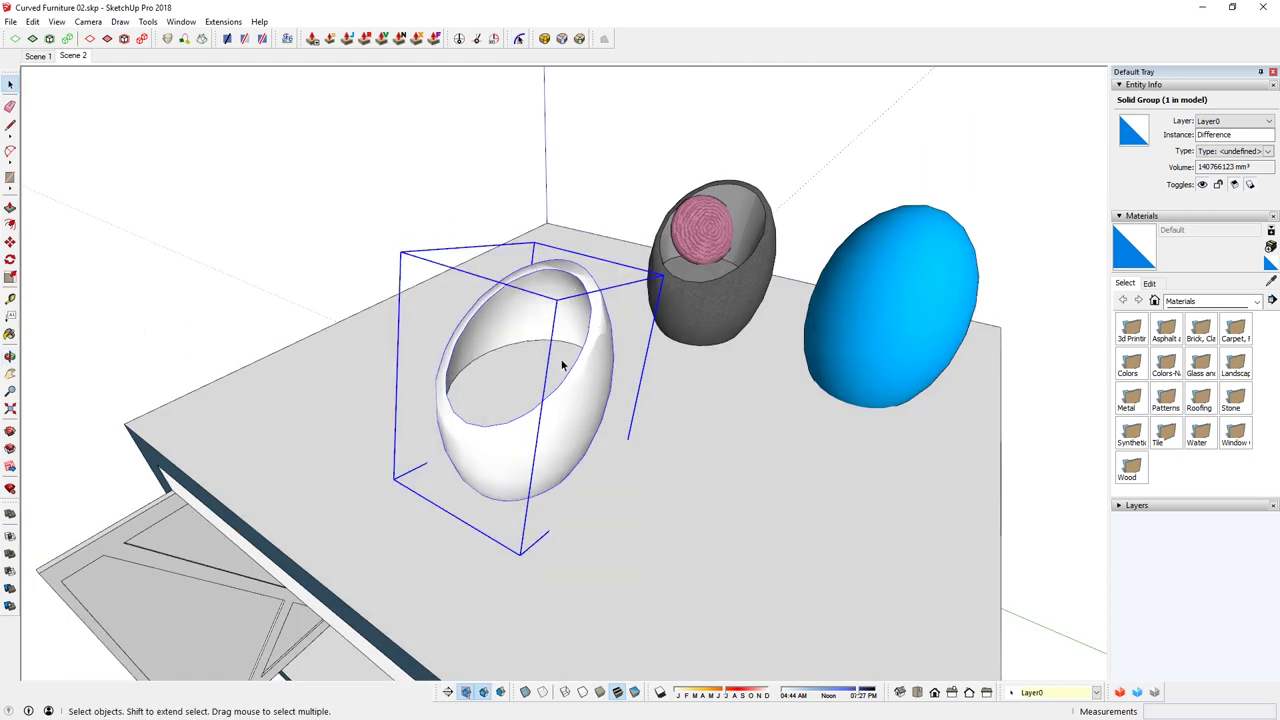
{"action": "double_click", "coordinate": [558, 302]}
{"action": "left_click", "coordinate": [569, 283]}
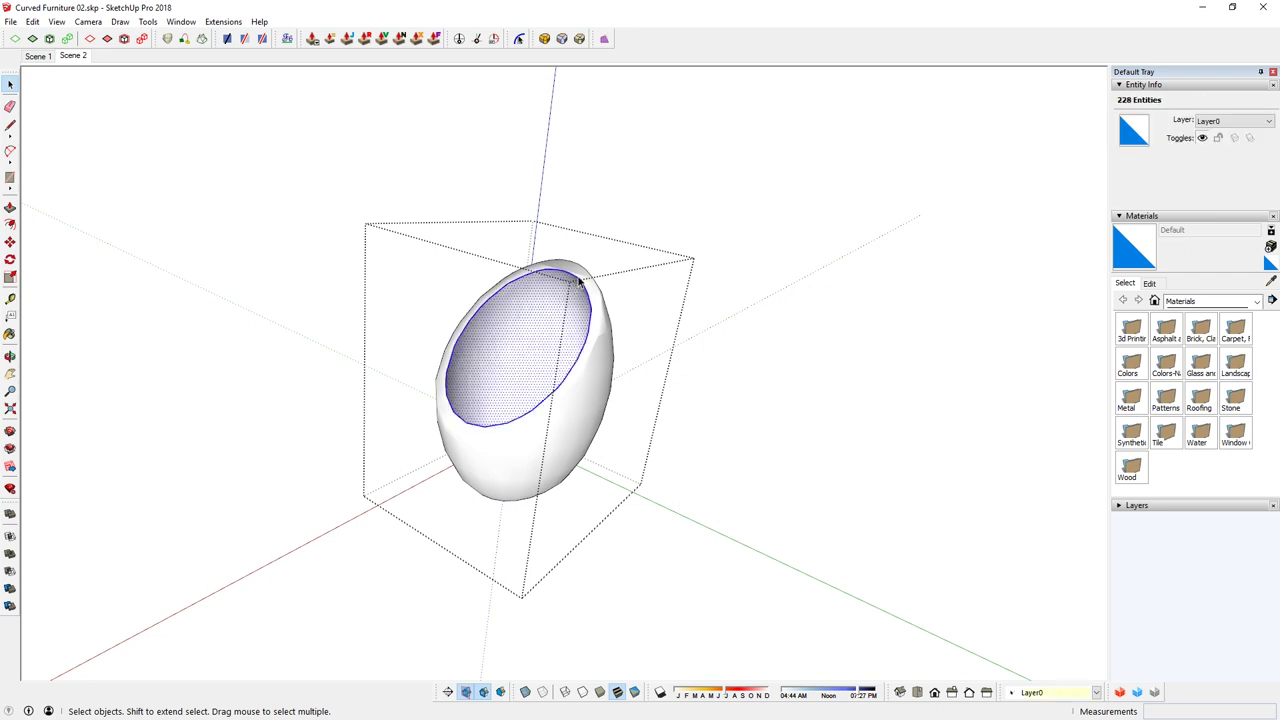
{"action": "left_click", "coordinate": [518, 38]}
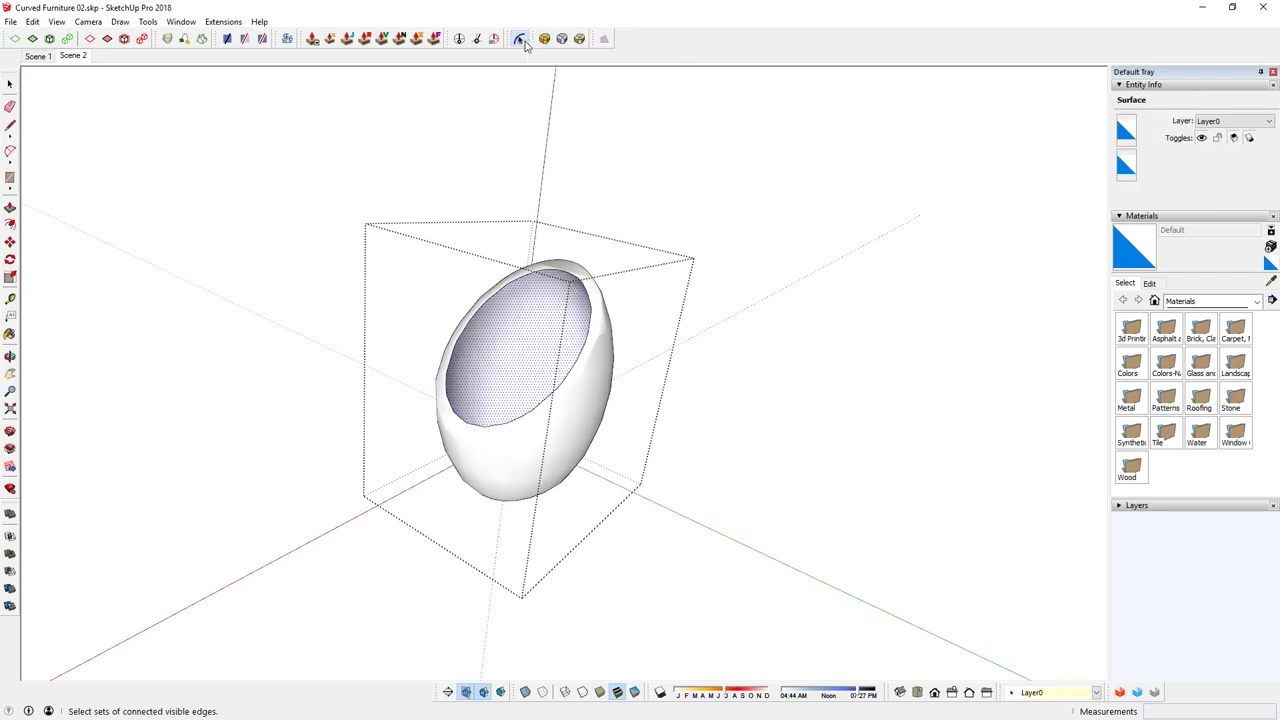
{"action": "left_click", "coordinate": [491, 294]}
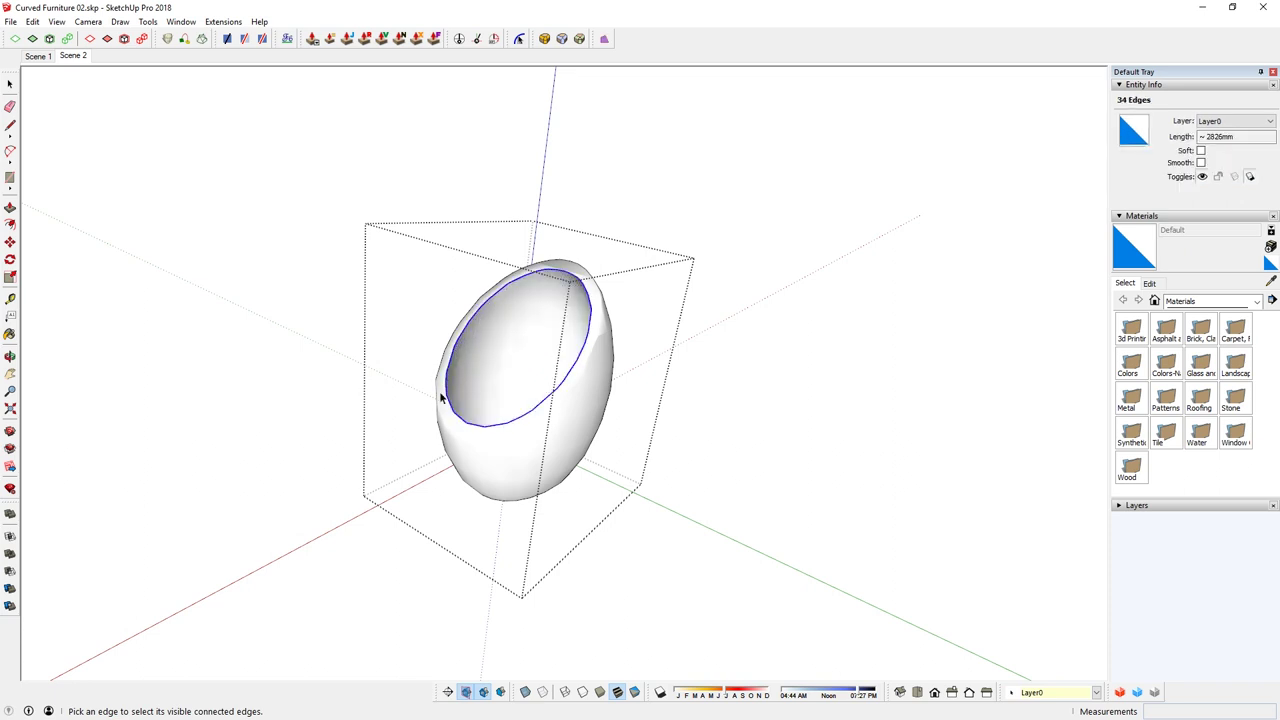
{"action": "key", "text": "space"}
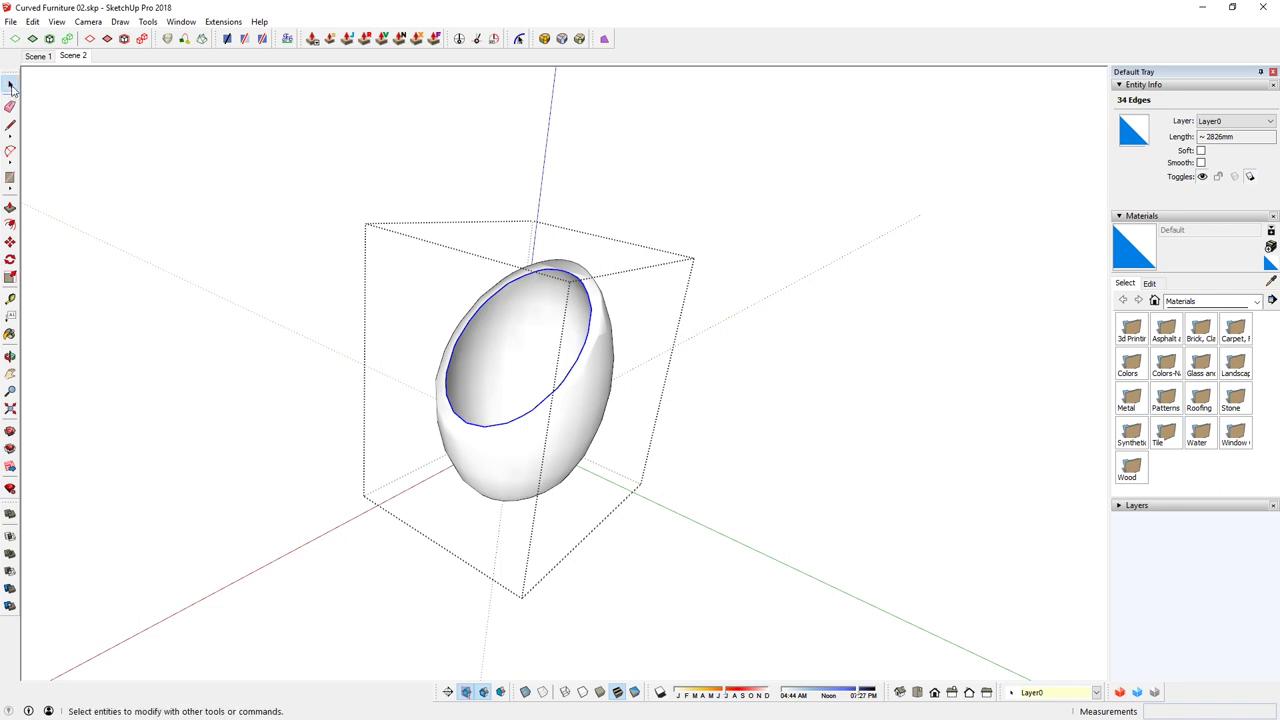
Try selecting the opening's inner edges one by one, and pick the loop again with Select Curves.
{"action": "left_click", "coordinate": [511, 299]}
{"action": "left_click", "coordinate": [499, 291]}
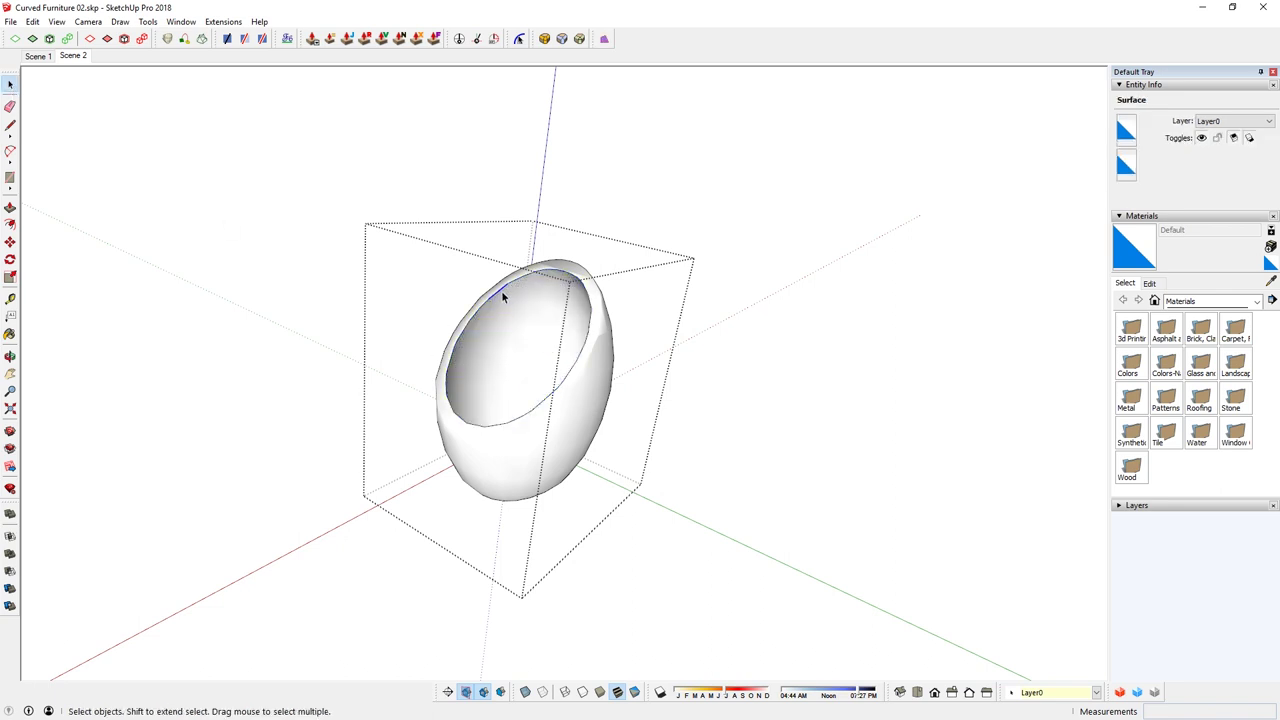
{"action": "left_click", "coordinate": [486, 304]}
{"action": "left_click", "coordinate": [470, 320]}
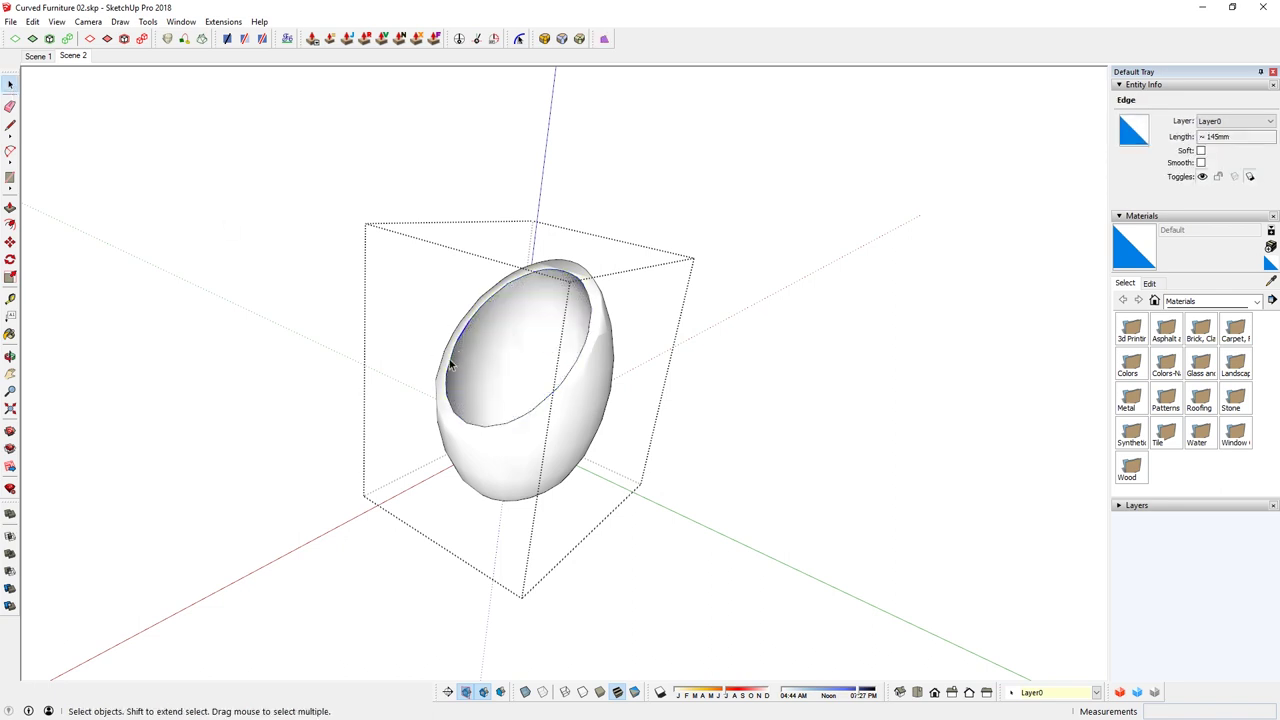
{"action": "left_click", "coordinate": [493, 38]}
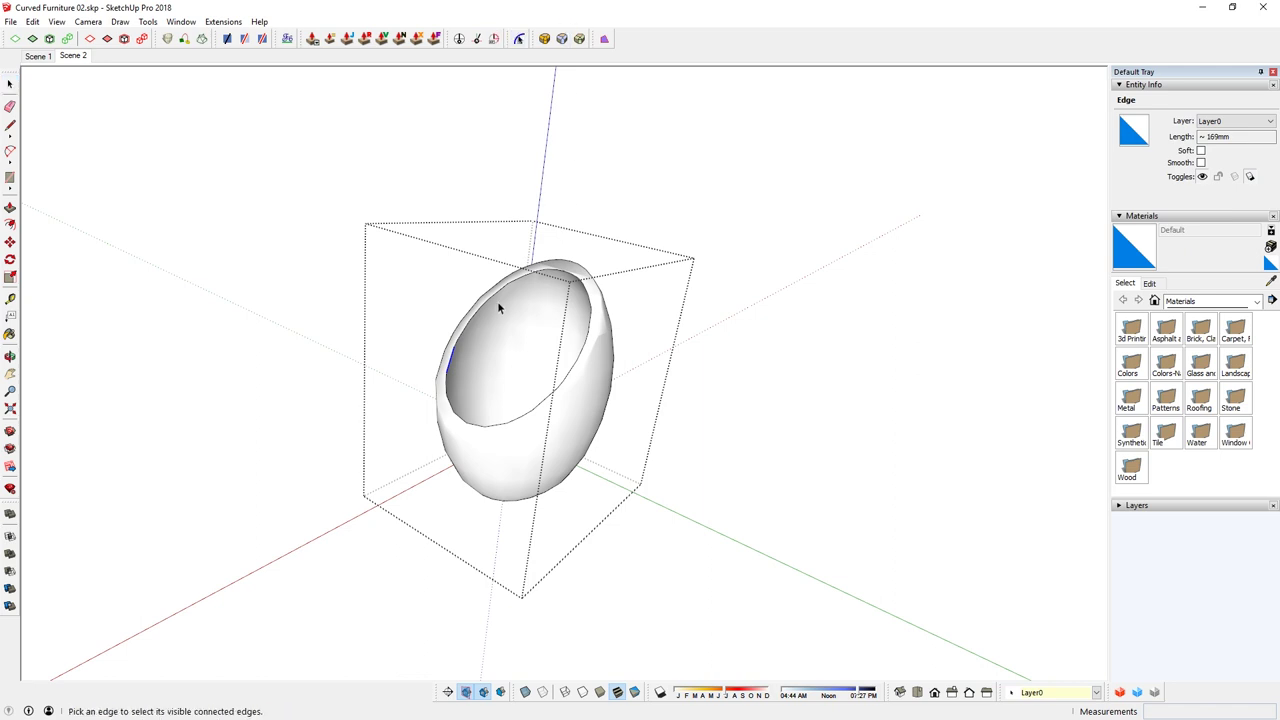
{"action": "left_click", "coordinate": [491, 296]}
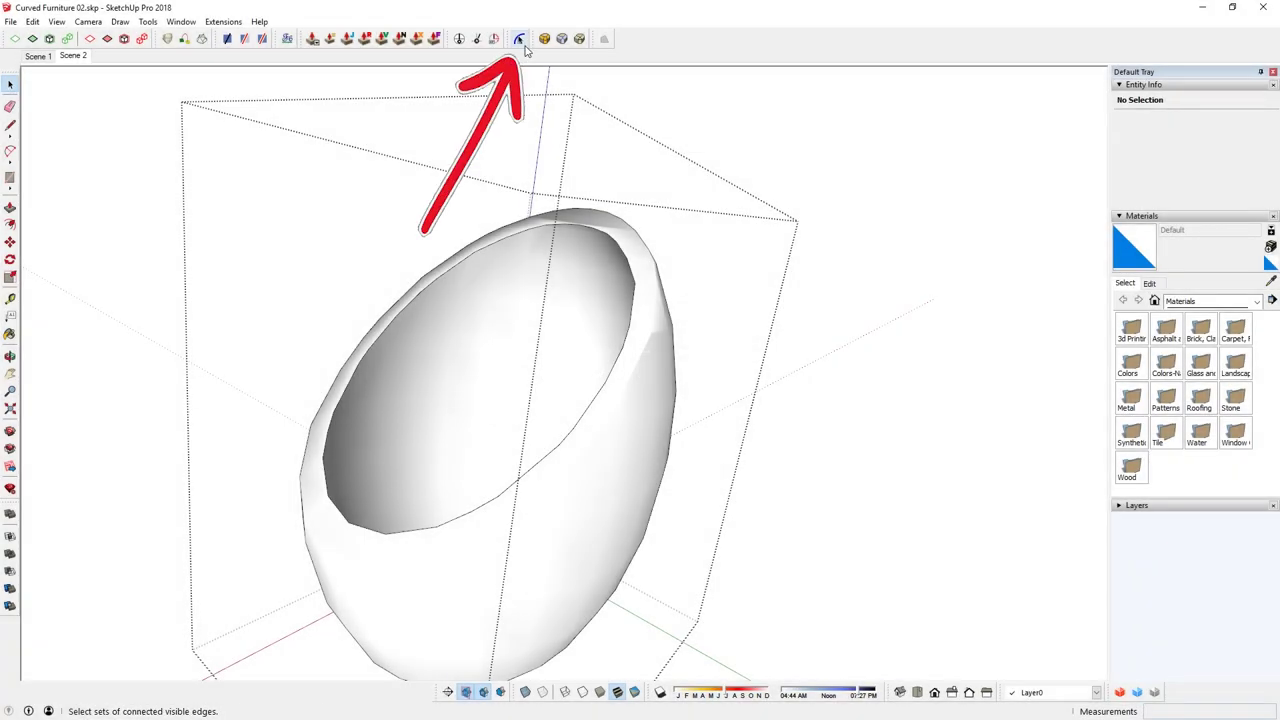
Copy the shell opening's inner edge loop, selected with Select Curves, and paste it in place outside the shell group.
{"action": "left_click", "coordinate": [519, 38]}
{"action": "left_click", "coordinate": [630, 268]}
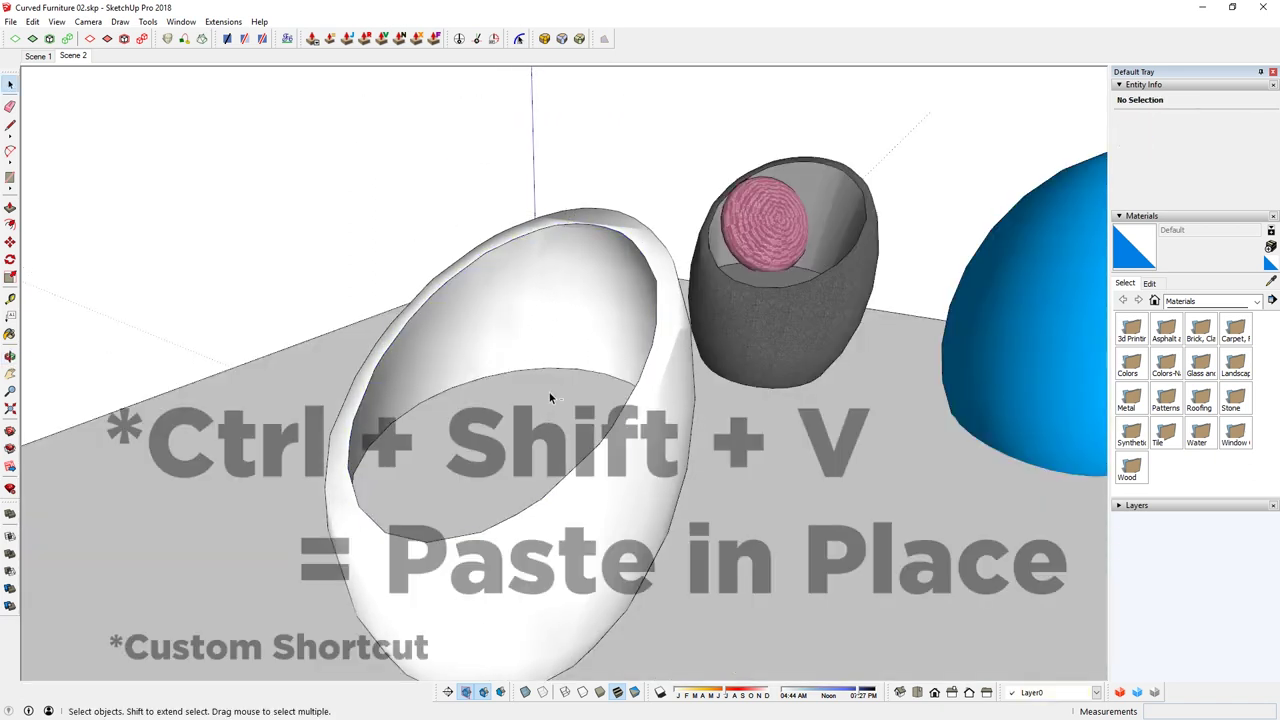
{"action": "key", "text": "ctrl+shift+v"}
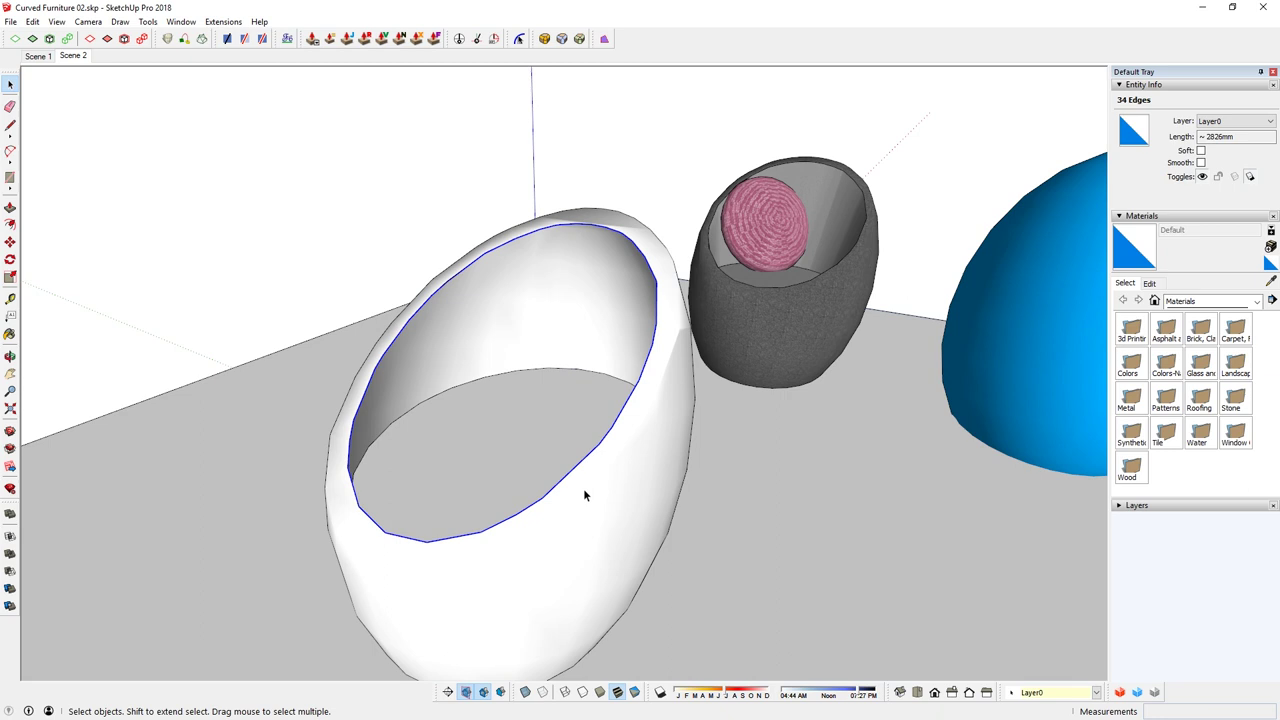
Copy only the seat's upper edge loop from inside its group and paste it in place outside the group.
{"action": "double_click", "coordinate": [561, 406]}
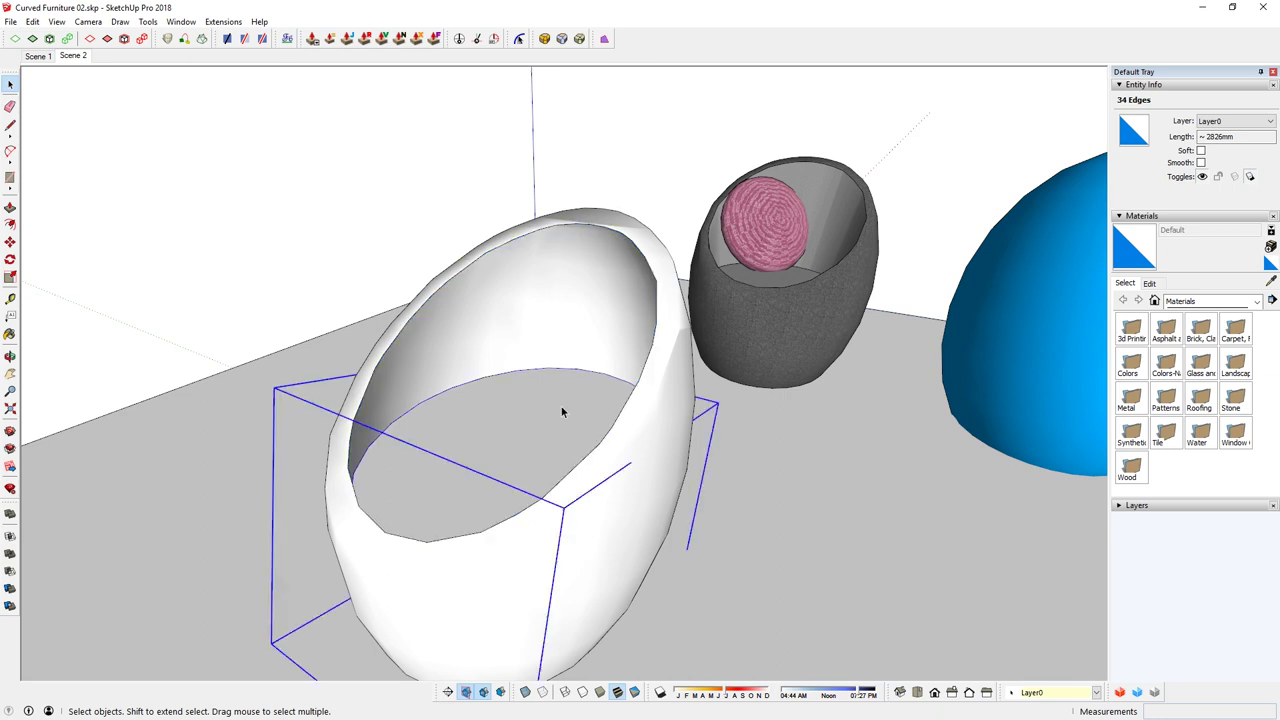
{"action": "double_click", "coordinate": [558, 418]}
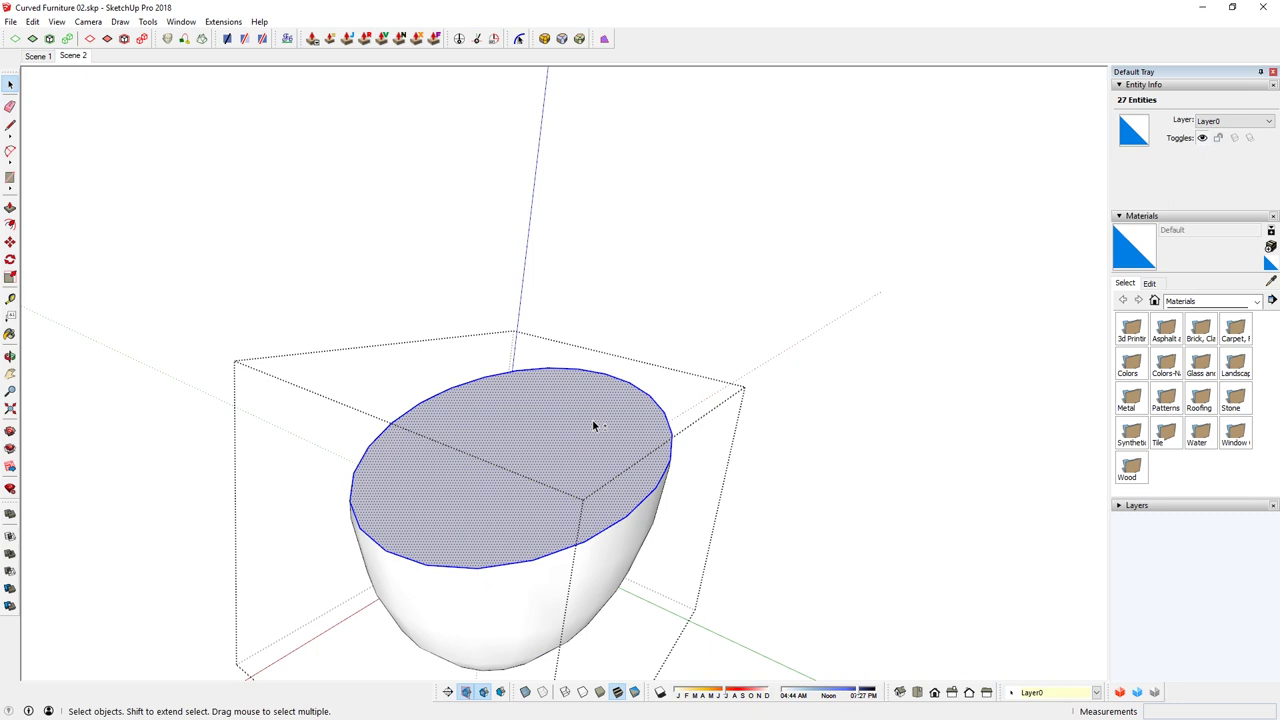
{"action": "left_click", "coordinate": [592, 419], "text": "shift"}
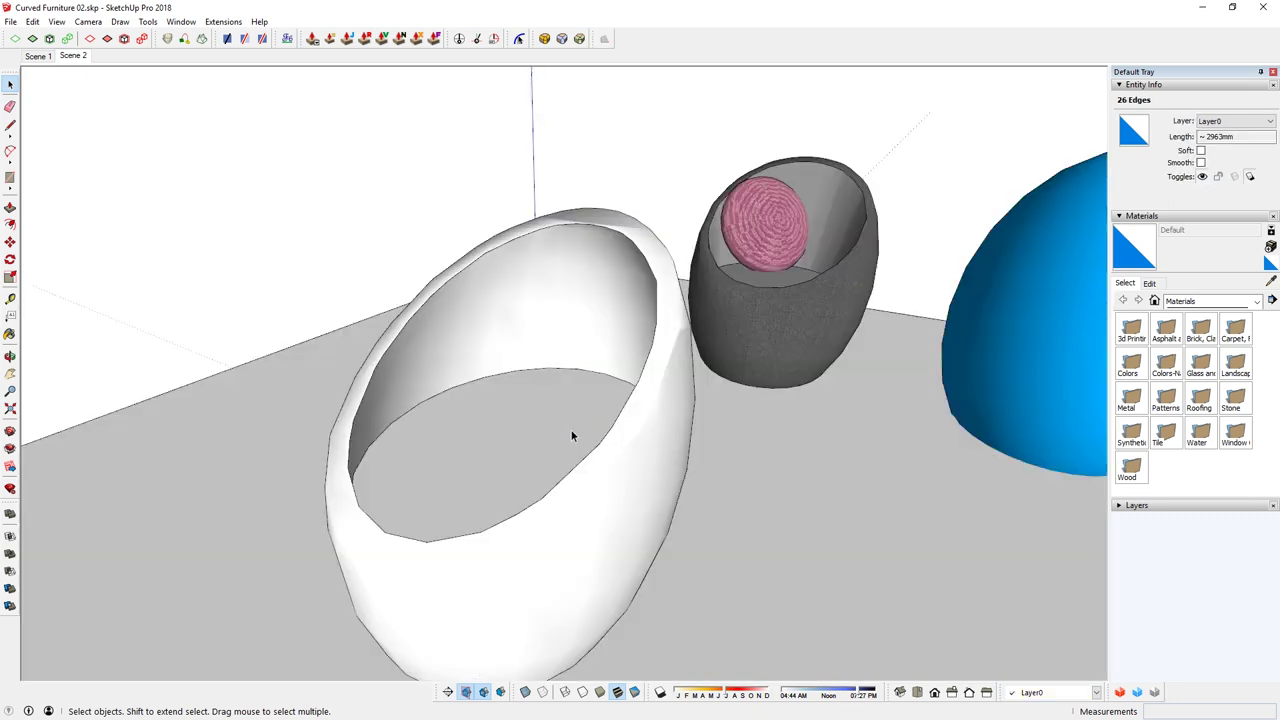
{"action": "key", "text": "ctrl+shift+v"}
Select the pasted opening loop and the pasted seat loop together and make them one group.
{"action": "left_click", "coordinate": [540, 228]}
{"action": "triple_click", "coordinate": [540, 228]}
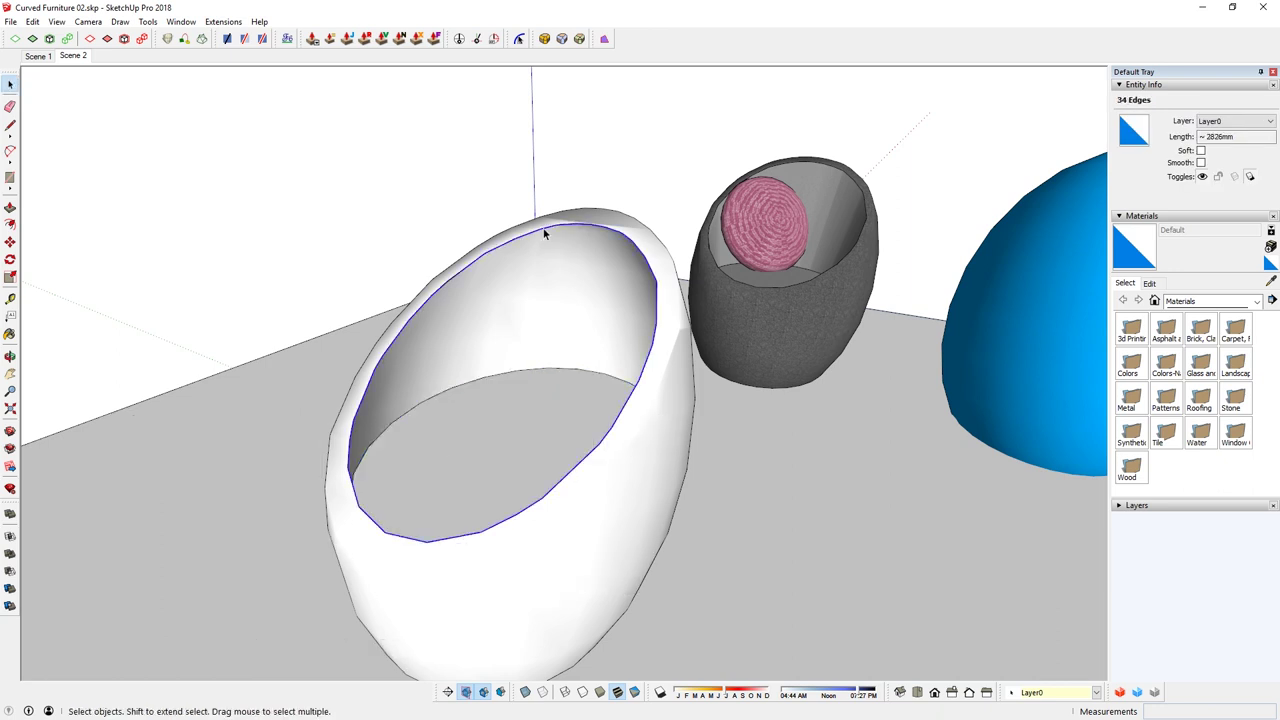
{"action": "triple_click", "coordinate": [482, 376], "text": "shift"}
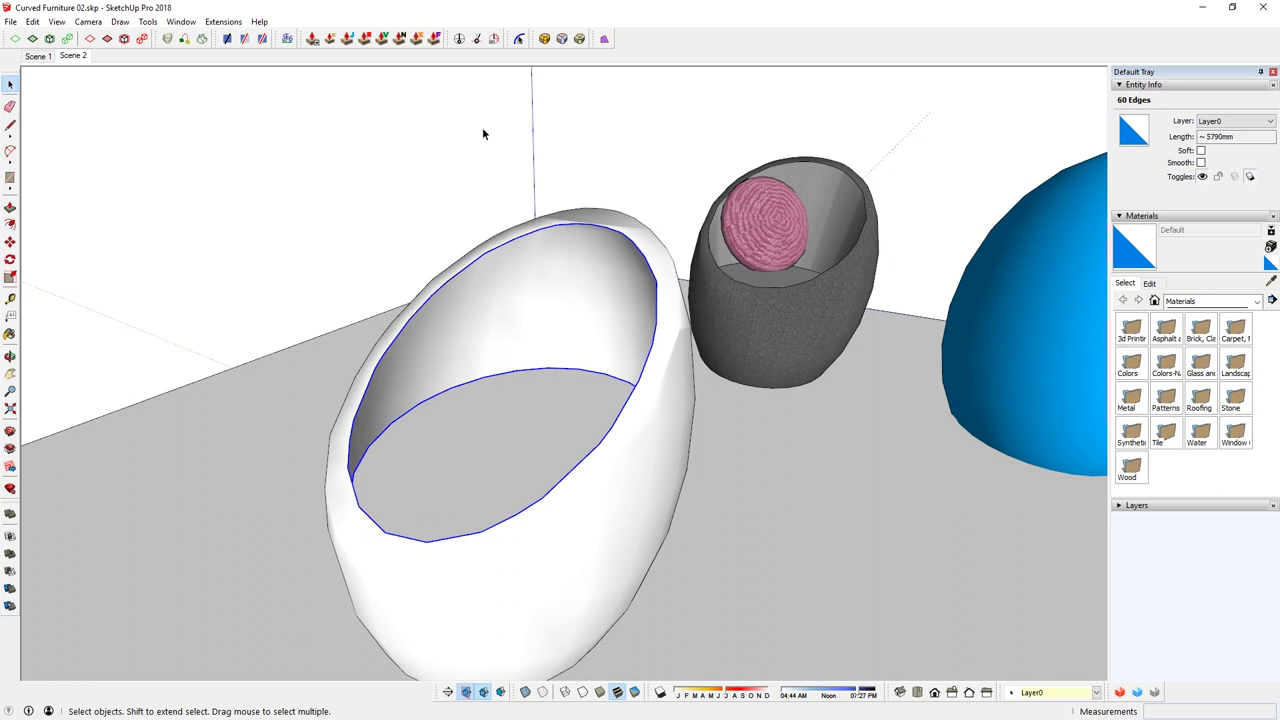
{"action": "left_click", "coordinate": [578, 294]}
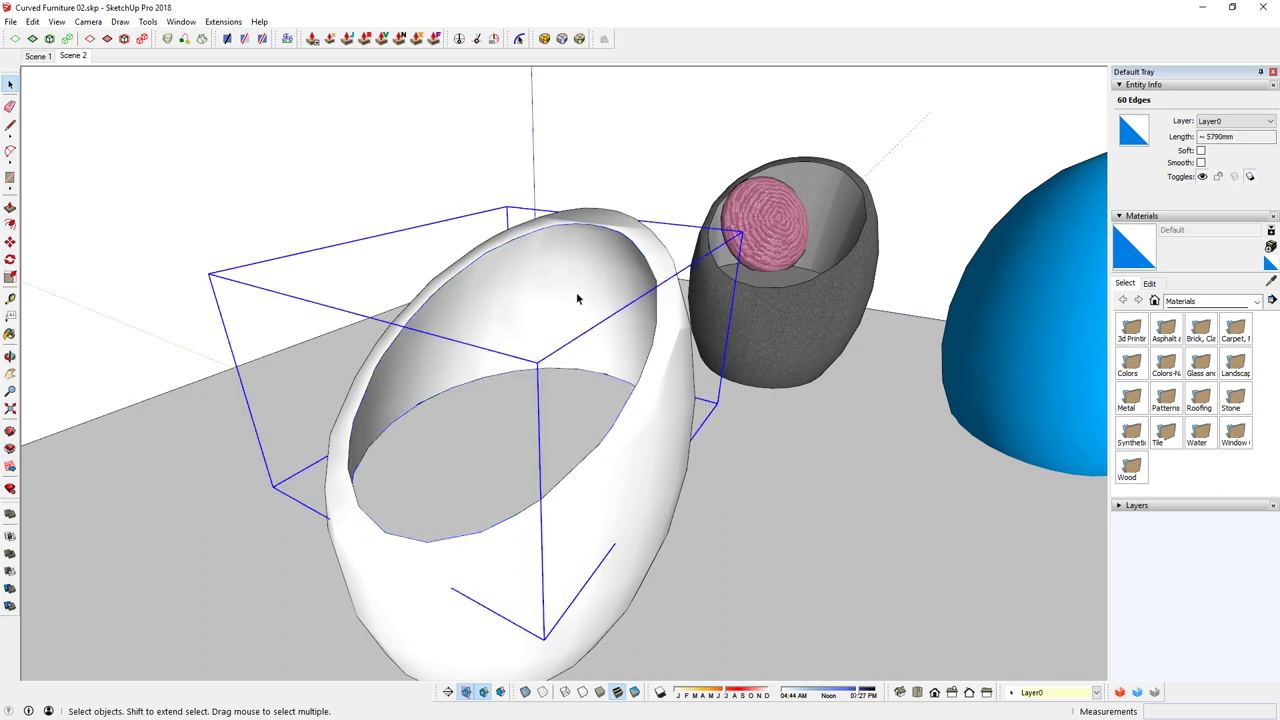
Hide the chair's outer shell group so the seat and the grouped edge loops can be worked on.
{"action": "double_click", "coordinate": [506, 242]}
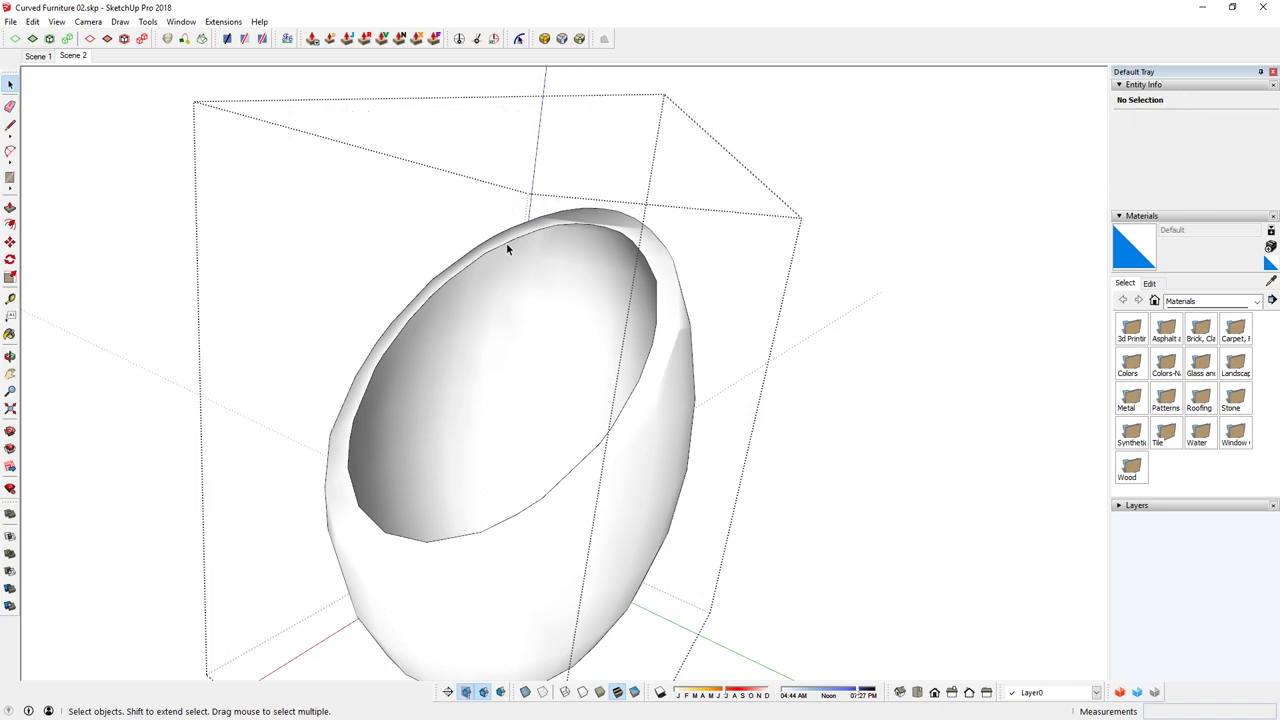
{"action": "key", "text": "Escape"}
{"action": "right_click", "coordinate": [529, 291]}
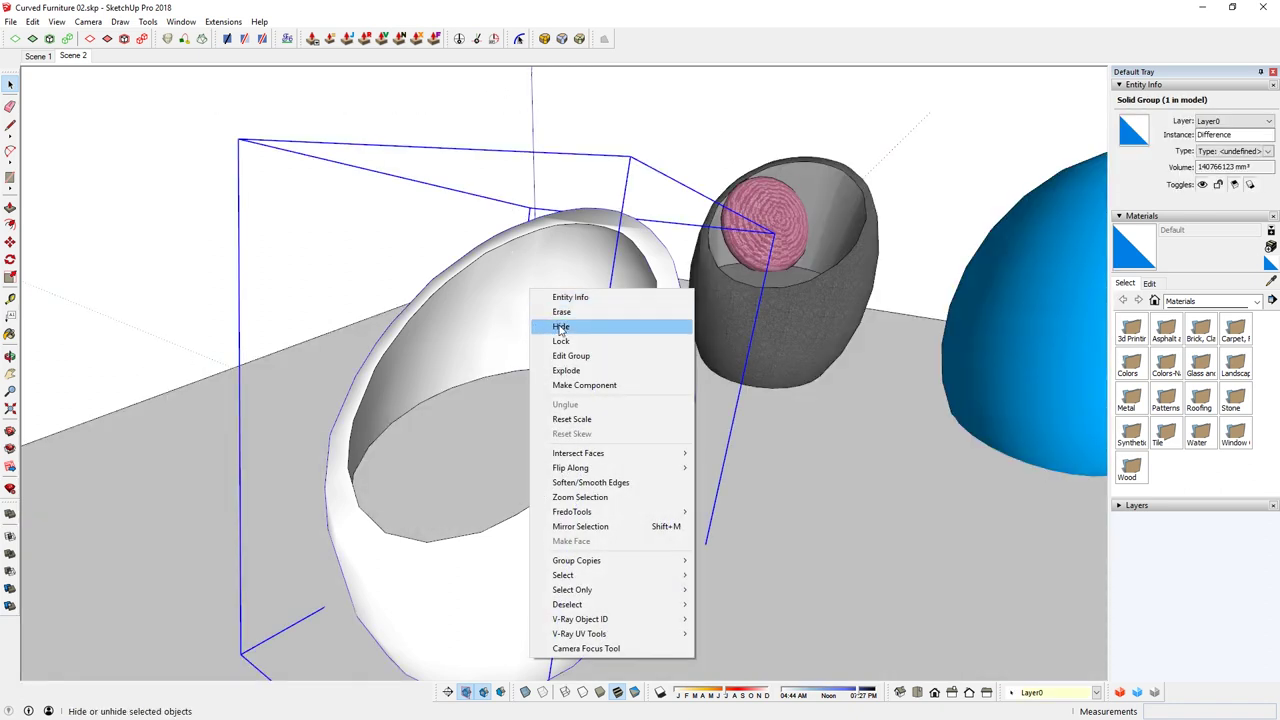
{"action": "left_click", "coordinate": [561, 328]}
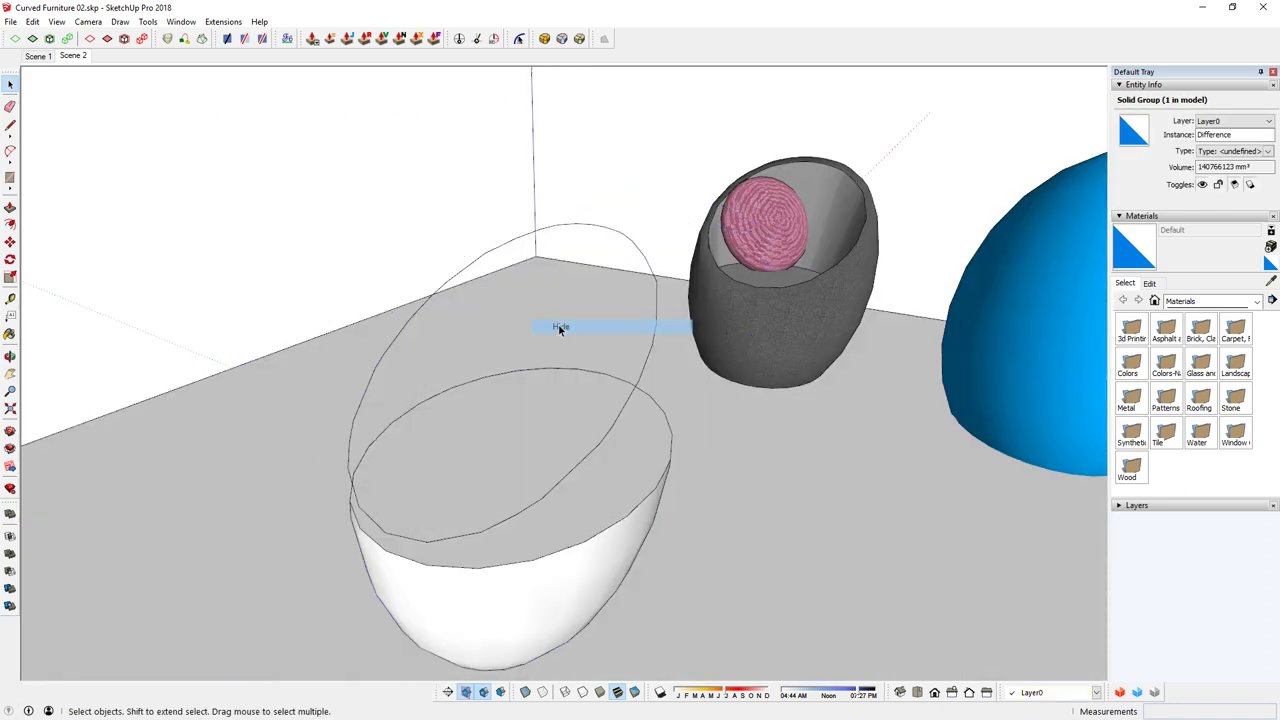
Examine the two grouped edge loops and compare them with the interior of the finished grey reference chair.
{"action": "double_click", "coordinate": [578, 226]}
{"action": "left_click_drag", "start_coordinate": [308, 610], "coordinate": [310, 607]}
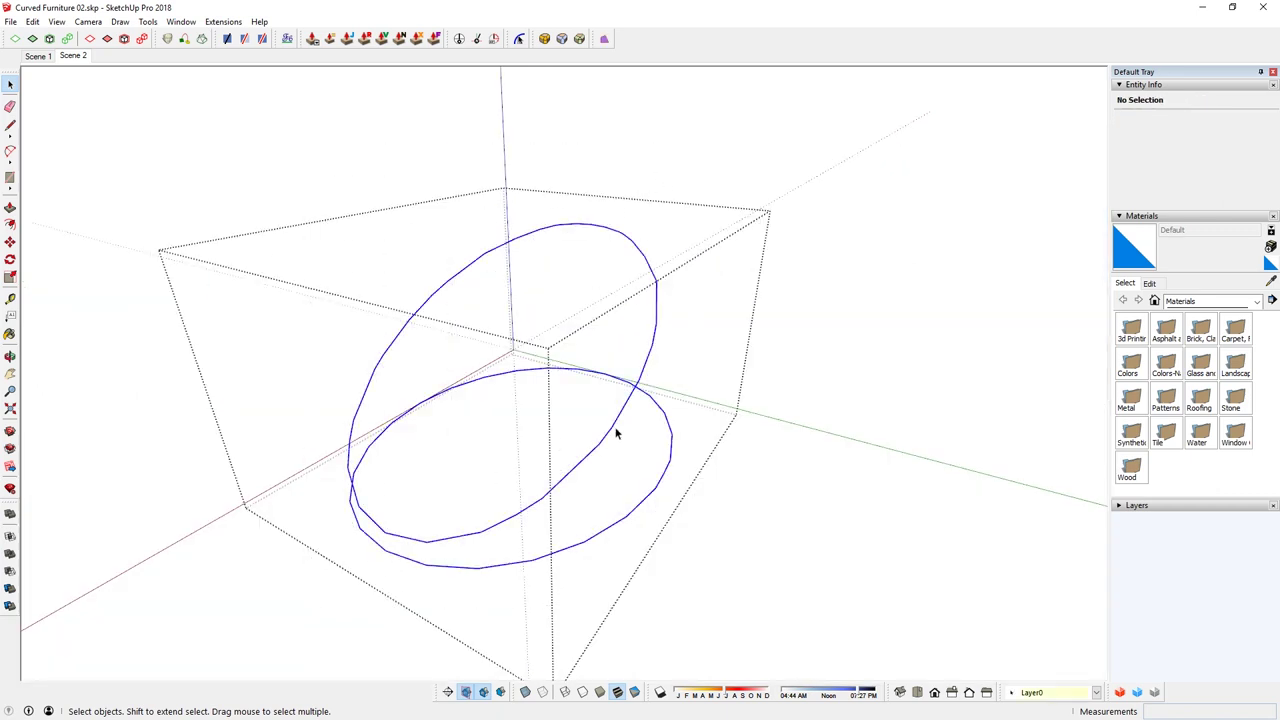
{"action": "middle_click_drag", "start_coordinate": [614, 434], "coordinate": [631, 397]}
{"action": "middle_click_drag", "start_coordinate": [510, 354], "coordinate": [640, 383]}
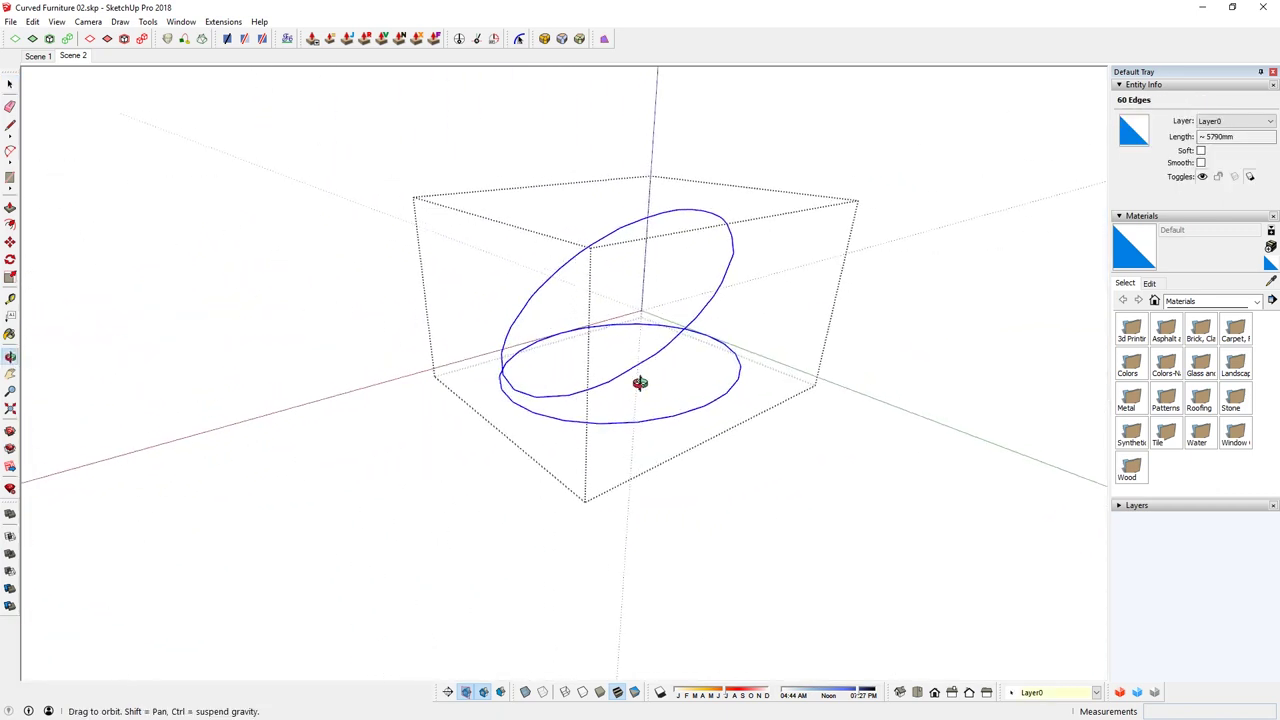
{"action": "key", "text": "Escape"}
{"action": "middle_click_drag", "start_coordinate": [846, 319], "coordinate": [775, 378], "text": "shift"}
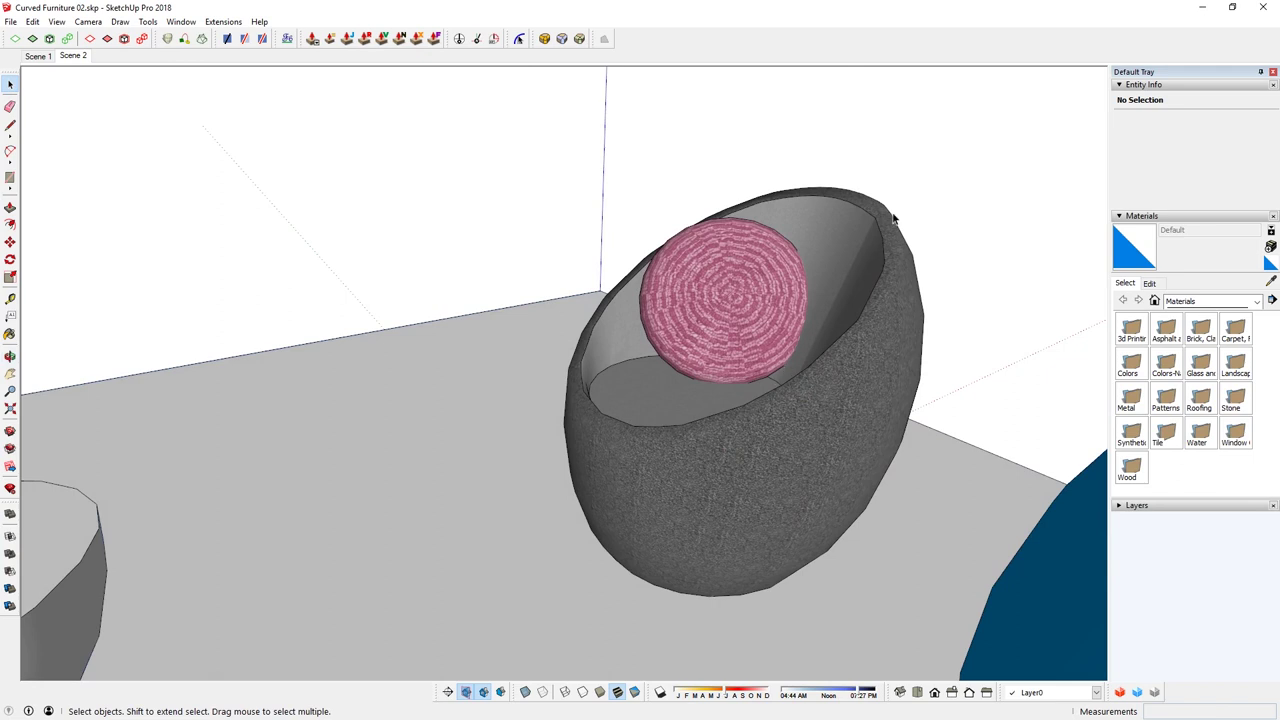
{"action": "scroll", "coordinate": [766, 314], "scroll_direction": "down", "scroll_amount": 5}
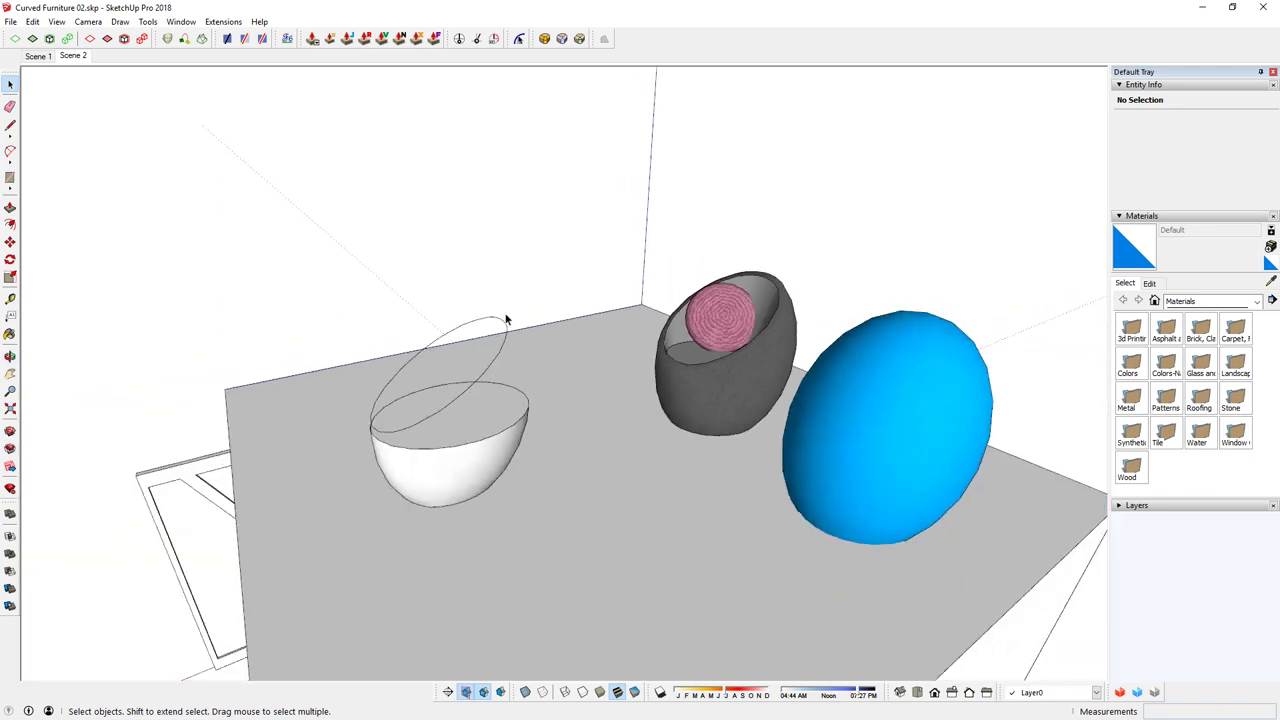
{"action": "middle_click_drag", "start_coordinate": [500, 417], "coordinate": [563, 426]}
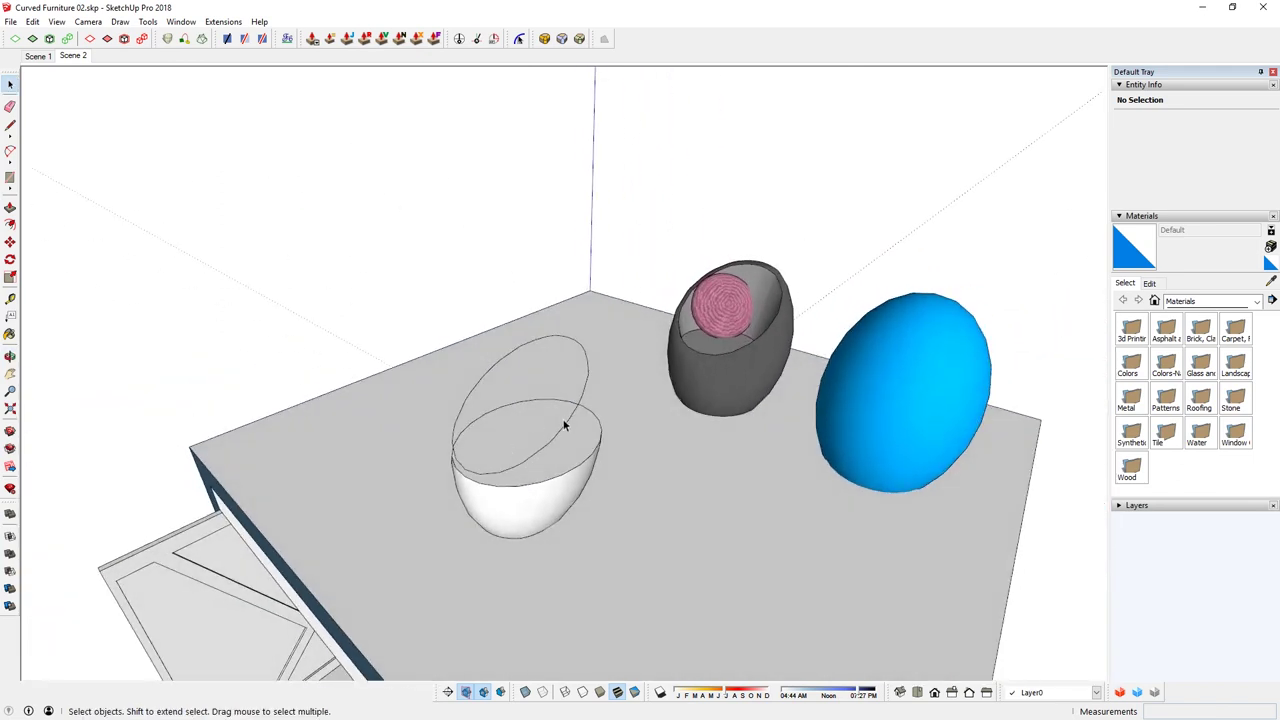
Open the loops group, select only the lower seat loop, and shorten it along the red axis with Scale.
{"action": "double_click", "coordinate": [586, 386]}
{"action": "key", "text": "ctrl+a"}
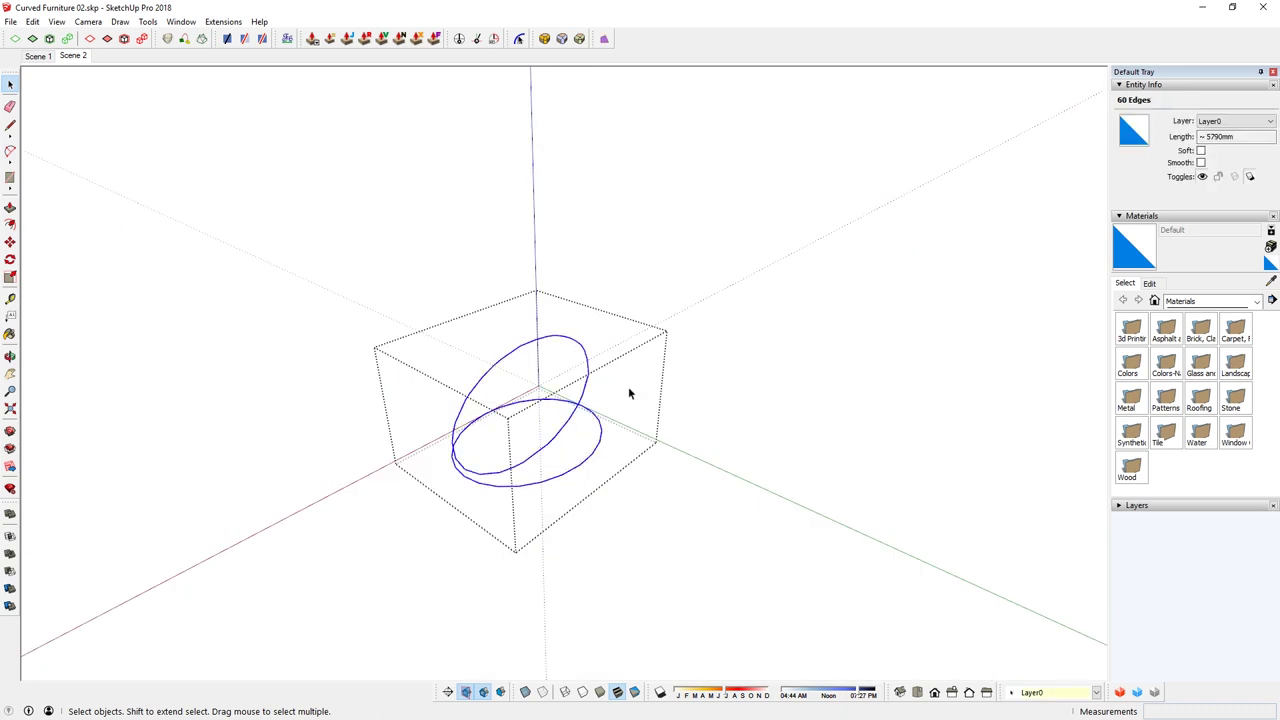
{"action": "left_click", "coordinate": [600, 414]}
{"action": "middle_click_drag", "start_coordinate": [588, 430], "coordinate": [623, 451]}
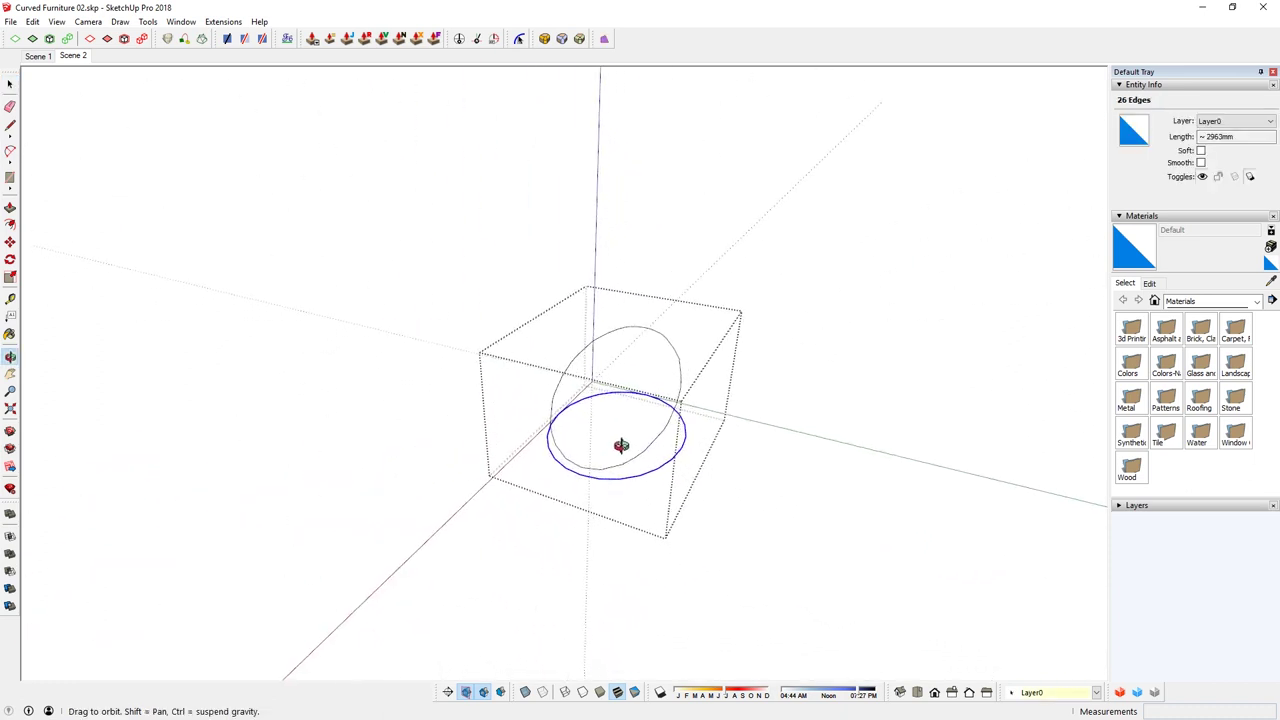
{"action": "scroll", "coordinate": [655, 397], "scroll_direction": "up", "scroll_amount": 4}
{"action": "scroll", "coordinate": [655, 392], "scroll_direction": "up", "scroll_amount": 1}
{"action": "scroll", "coordinate": [642, 372], "scroll_direction": "down", "scroll_amount": 3}
{"action": "key", "text": "s"}
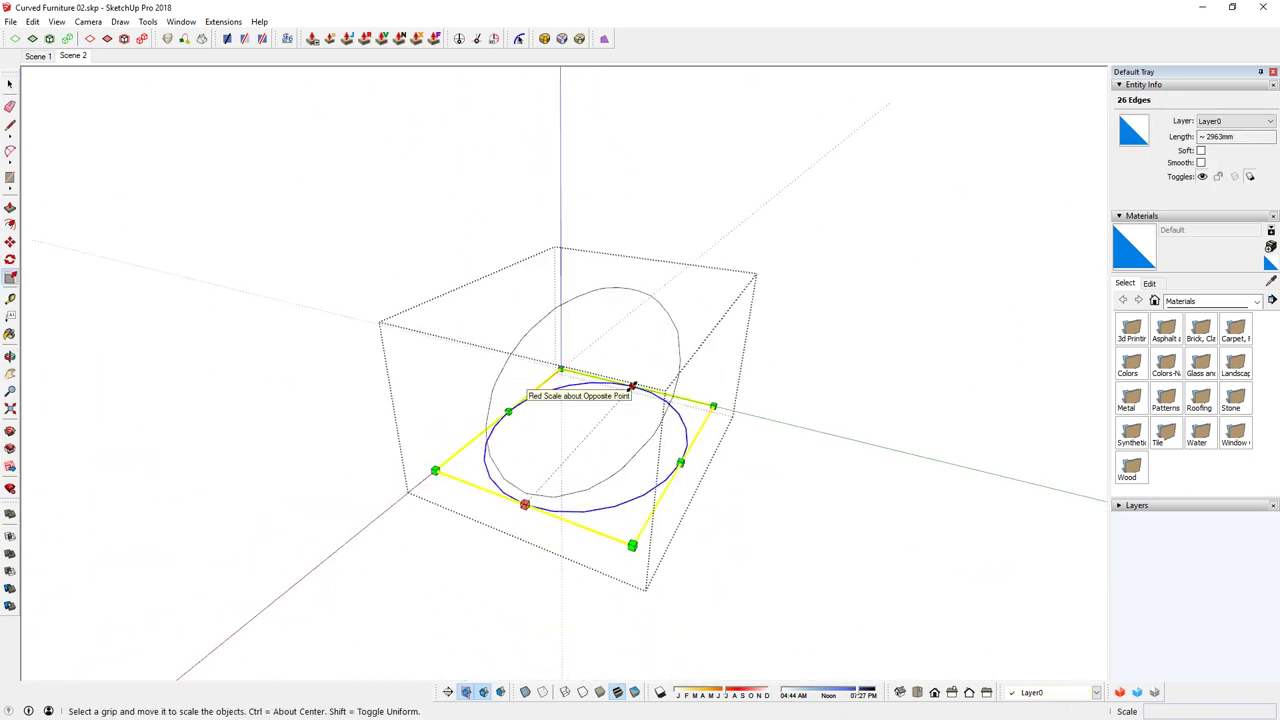
{"action": "left_click_drag", "start_coordinate": [634, 384], "coordinate": [615, 402]}
{"action": "left_click", "coordinate": [604, 420]}
Narrow the lower loop about its centre along the green axis, and scale its front end to about 0.96 along the red axis.
{"action": "middle_click_drag", "start_coordinate": [604, 420], "coordinate": [795, 422]}
{"action": "left_click", "coordinate": [795, 422]}
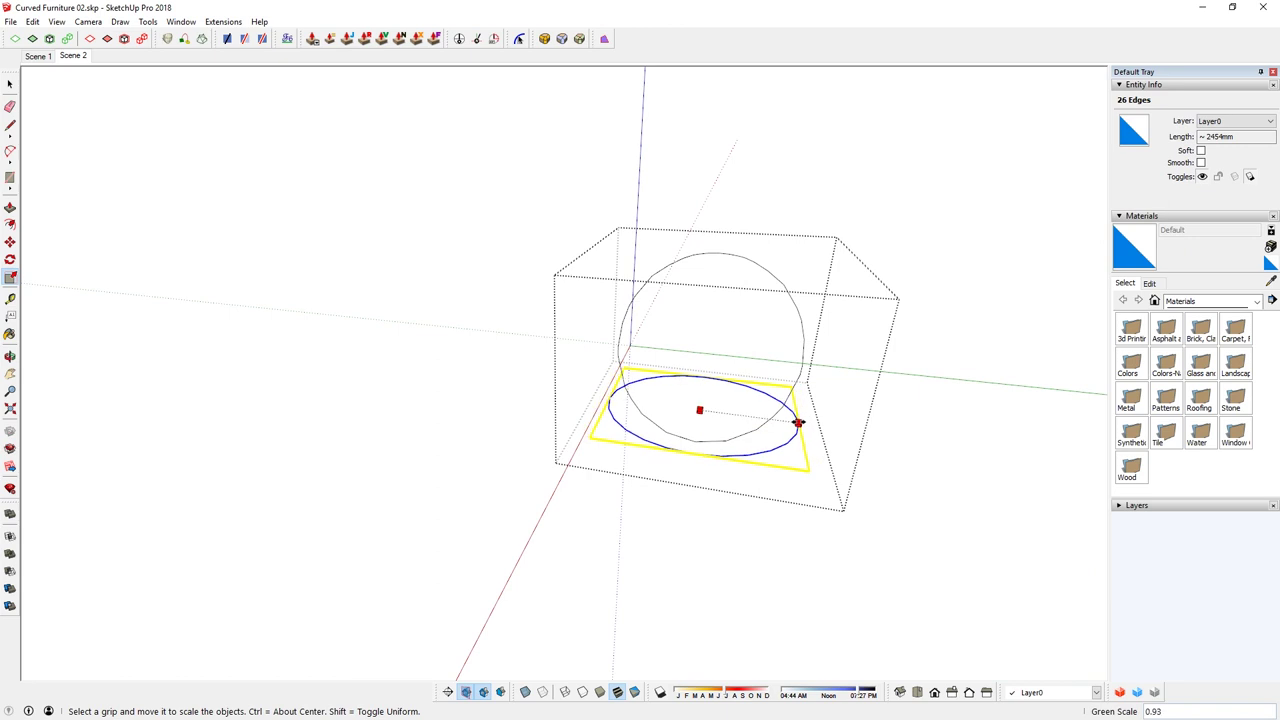
{"action": "left_click", "coordinate": [783, 423], "text": "ctrl"}
{"action": "middle_click_drag", "start_coordinate": [783, 423], "coordinate": [414, 451]}
{"action": "left_click", "coordinate": [425, 450]}
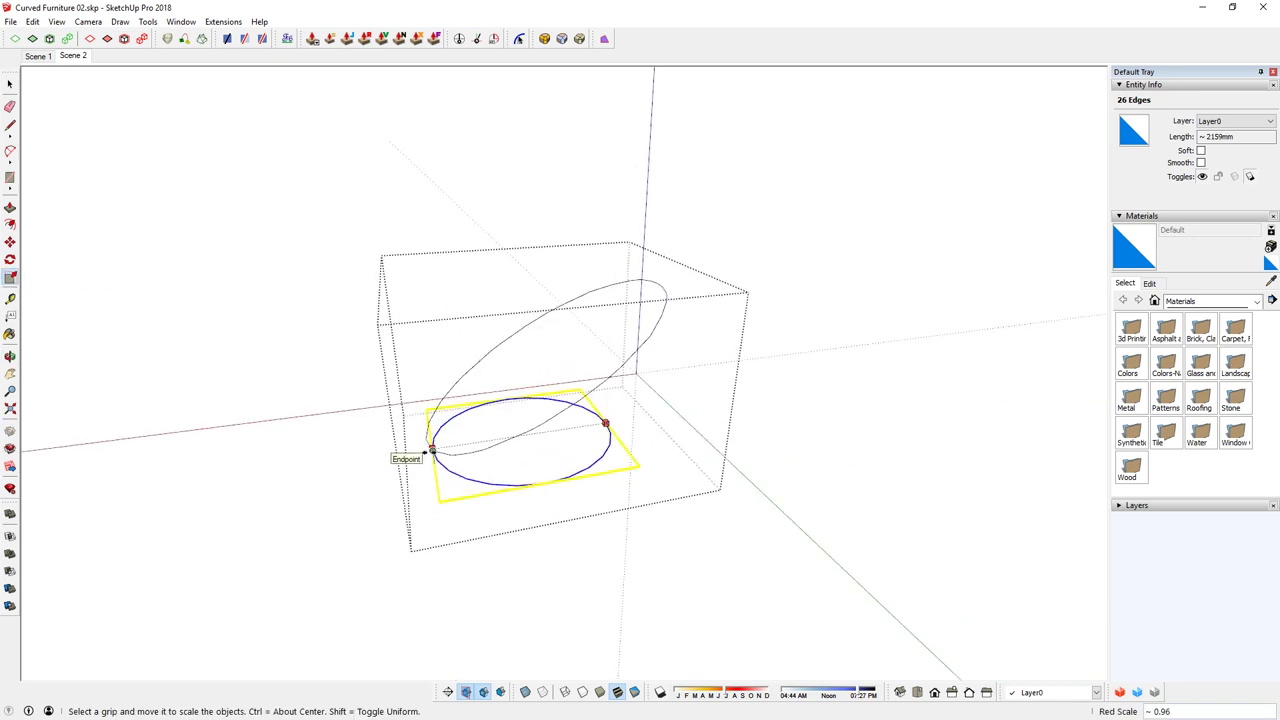
{"action": "left_click", "coordinate": [432, 449]}
{"action": "left_click", "coordinate": [540, 462]}
{"action": "middle_click_drag", "start_coordinate": [540, 462], "coordinate": [660, 484]}
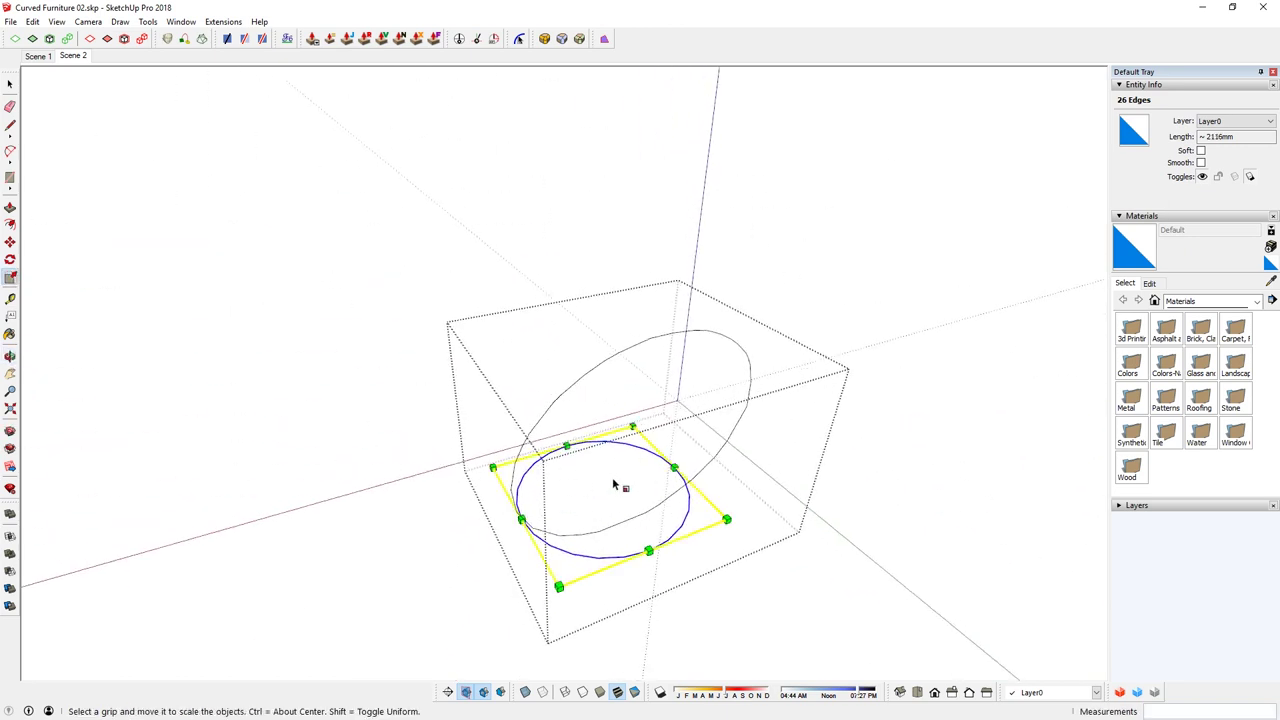
{"action": "key", "text": "space"}
Select both edge loops and turn off Hide Rest Of Model for group editing.
{"action": "middle_click_drag", "start_coordinate": [634, 526], "coordinate": [601, 530]}
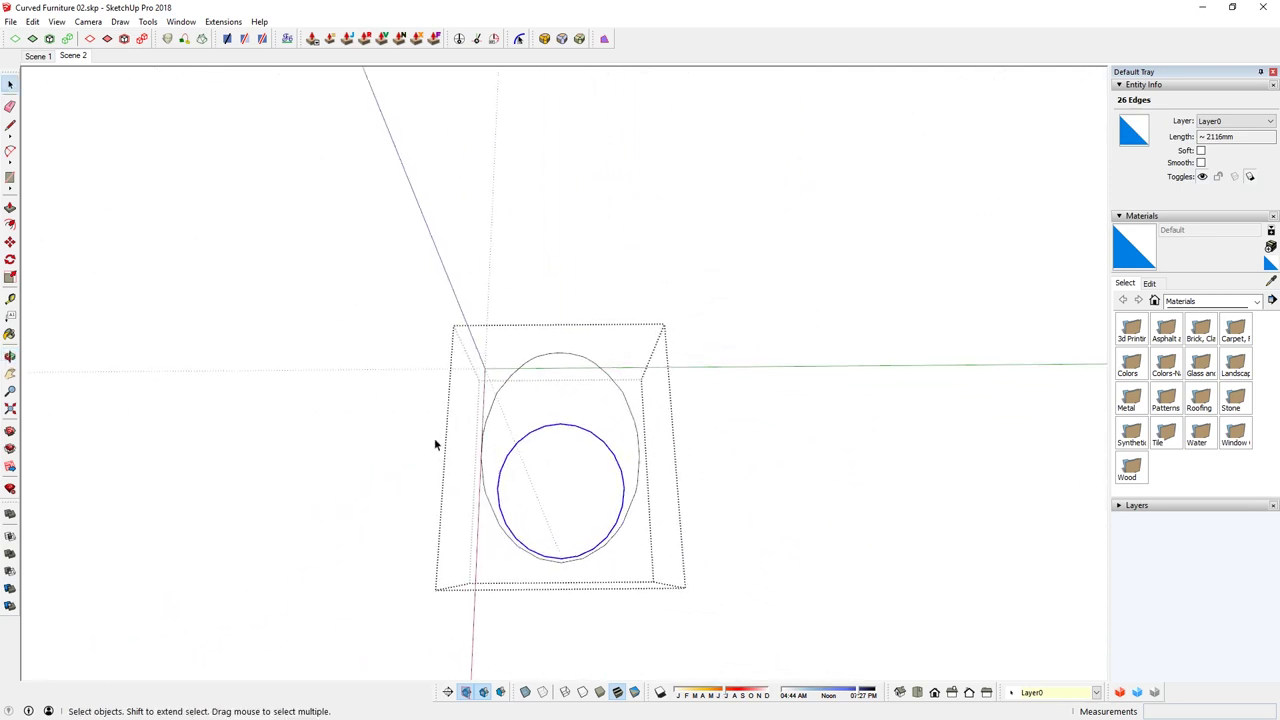
{"action": "middle_click_drag", "start_coordinate": [435, 444], "coordinate": [466, 429]}
{"action": "left_click_drag", "start_coordinate": [406, 283], "coordinate": [665, 497]}
{"action": "left_click", "coordinate": [57, 21]}
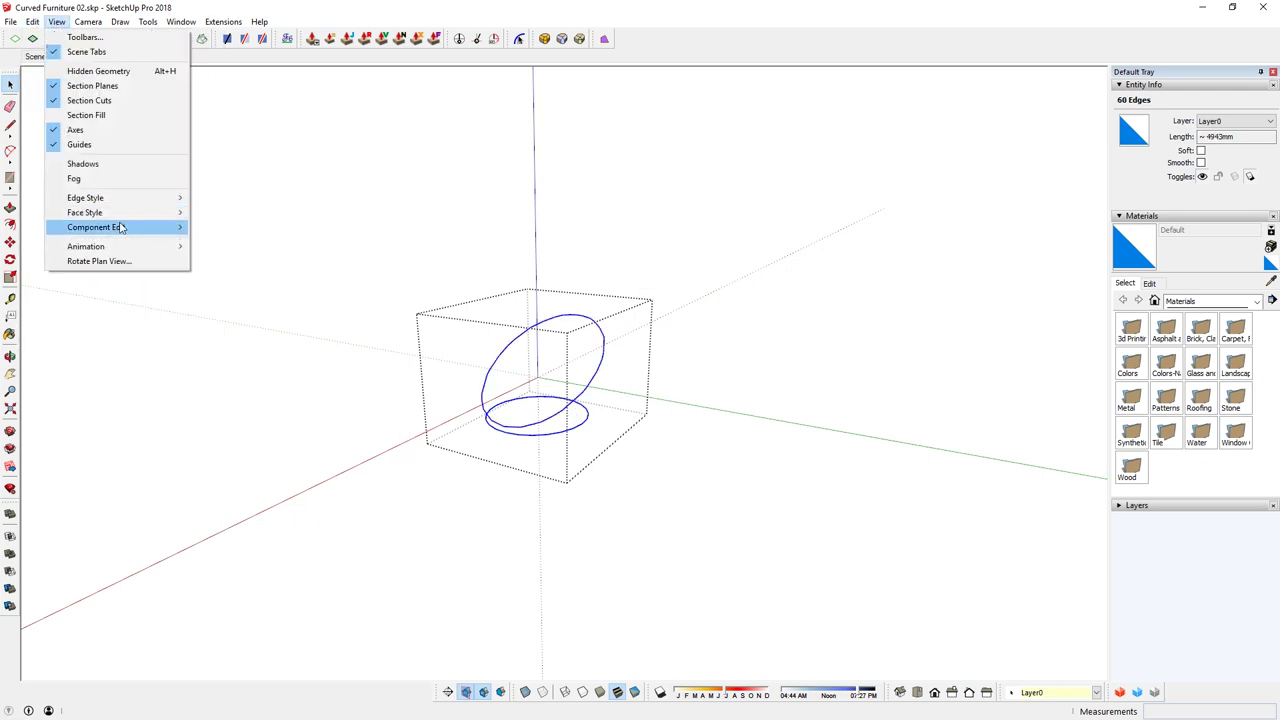
{"action": "mouse_move", "coordinate": [120, 228]}
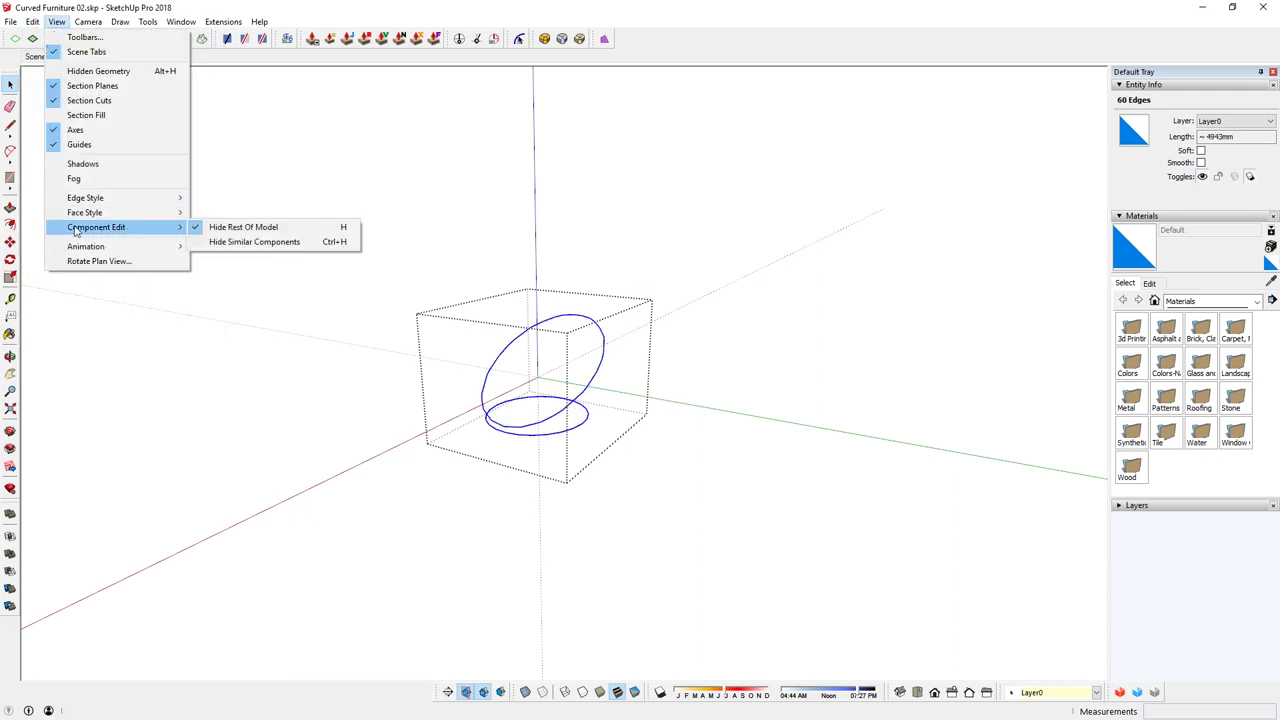
{"action": "left_click", "coordinate": [238, 228]}
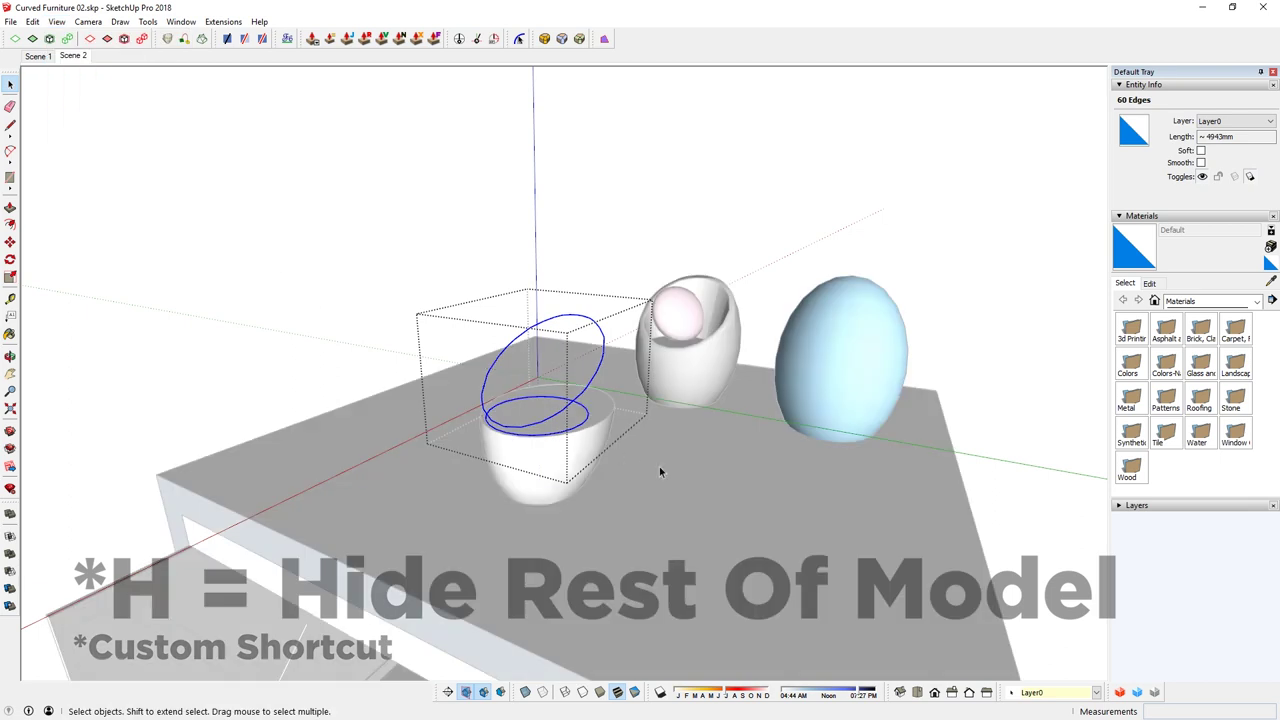
Close the loops group and unhide the chair shell to check how the reduced loop sits inside it.
{"action": "middle_click_drag", "start_coordinate": [553, 460], "coordinate": [623, 465]}
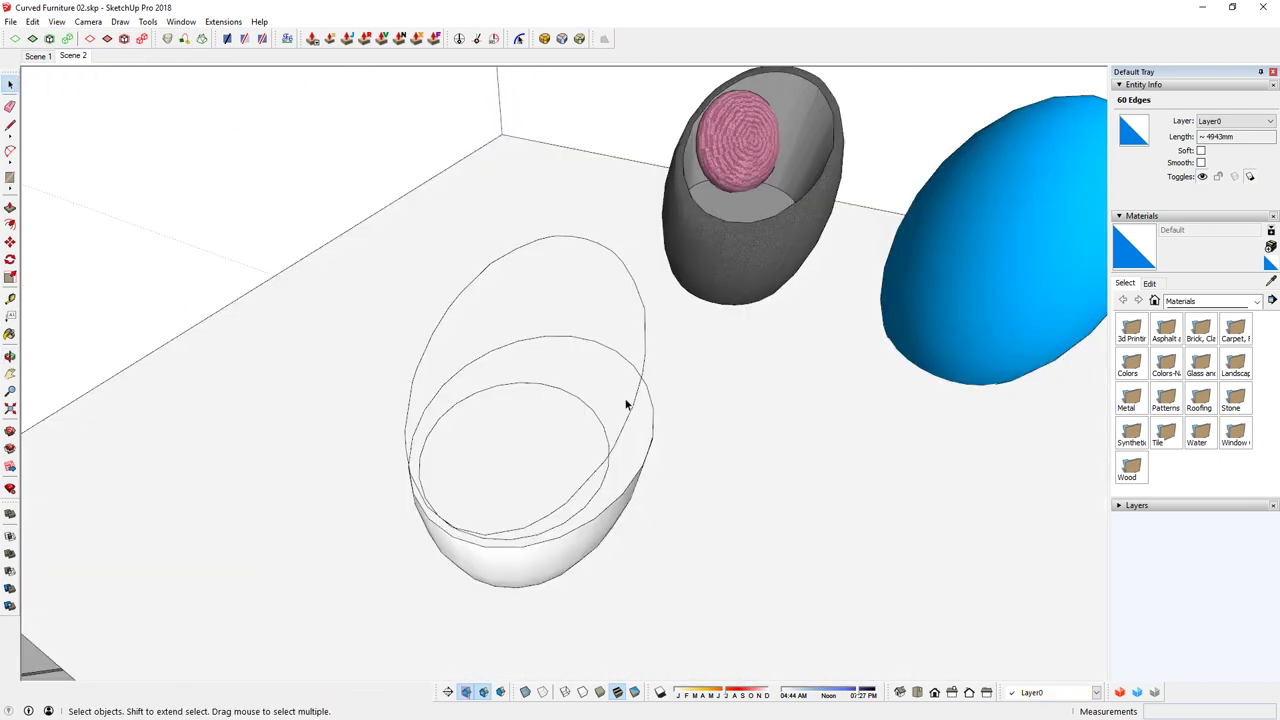
{"action": "left_click", "coordinate": [632, 407]}
{"action": "mouse_move", "coordinate": [643, 387]}
{"action": "middle_mouse_down"}
{"action": "mouse_move", "coordinate": [571, 409]}
{"action": "mouse_move", "coordinate": [765, 428]}
{"action": "mouse_move", "coordinate": [974, 291]}
{"action": "mouse_move", "coordinate": [620, 337]}
{"action": "middle_mouse_up"}
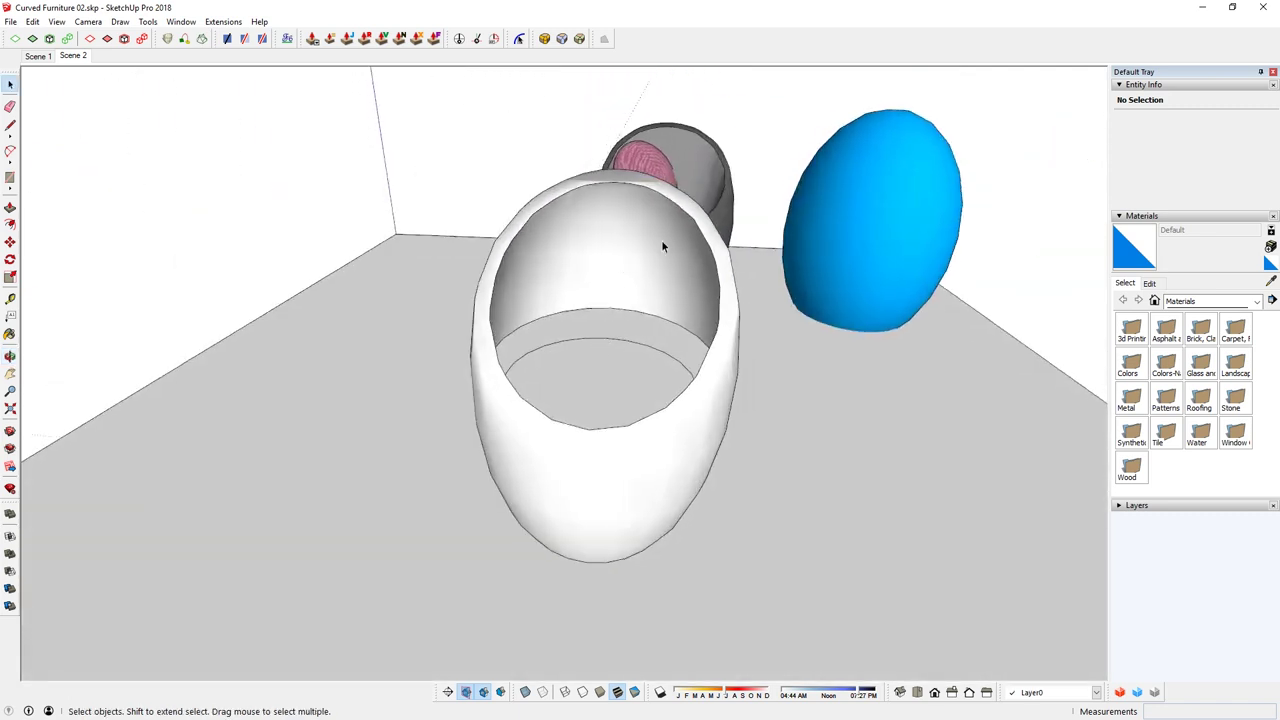
{"action": "middle_click_drag", "start_coordinate": [666, 246], "coordinate": [636, 380]}
Reopen the loops group, select all its edges, and turn Hide Rest Of Model back on.
{"action": "double_click", "coordinate": [636, 380]}
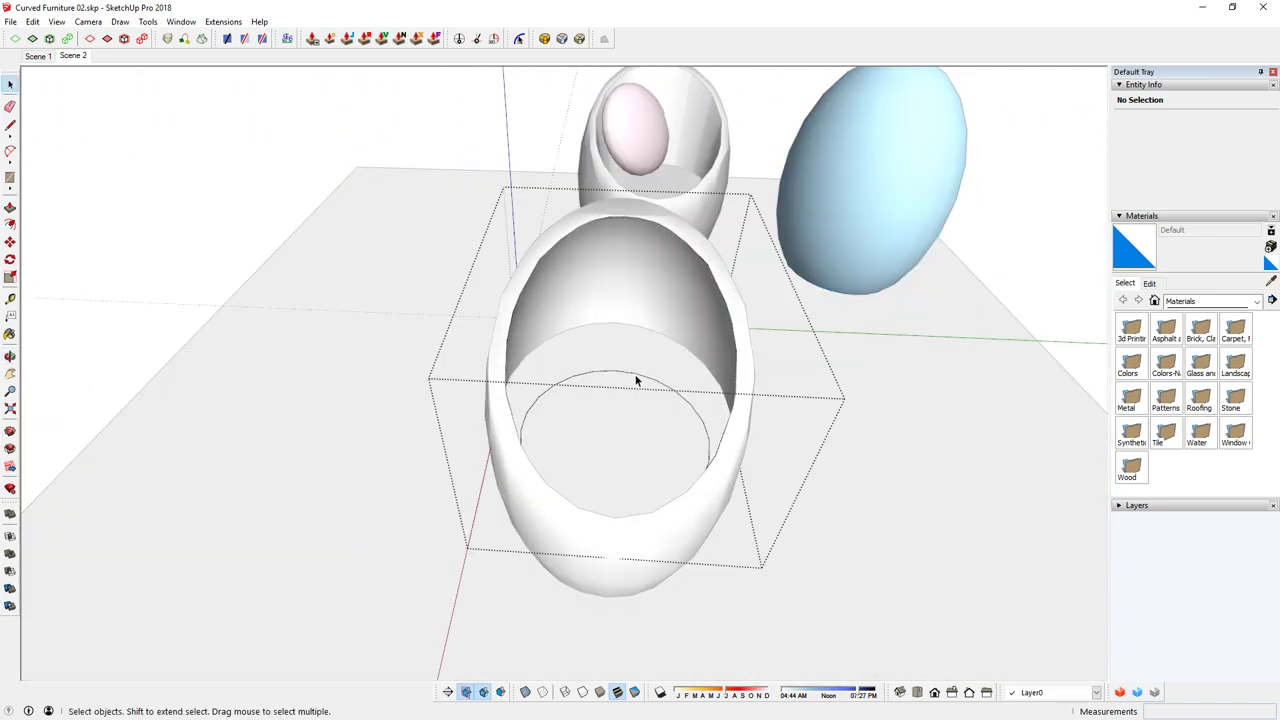
{"action": "left_click", "coordinate": [715, 386]}
{"action": "middle_click_drag", "start_coordinate": [694, 414], "coordinate": [451, 370]}
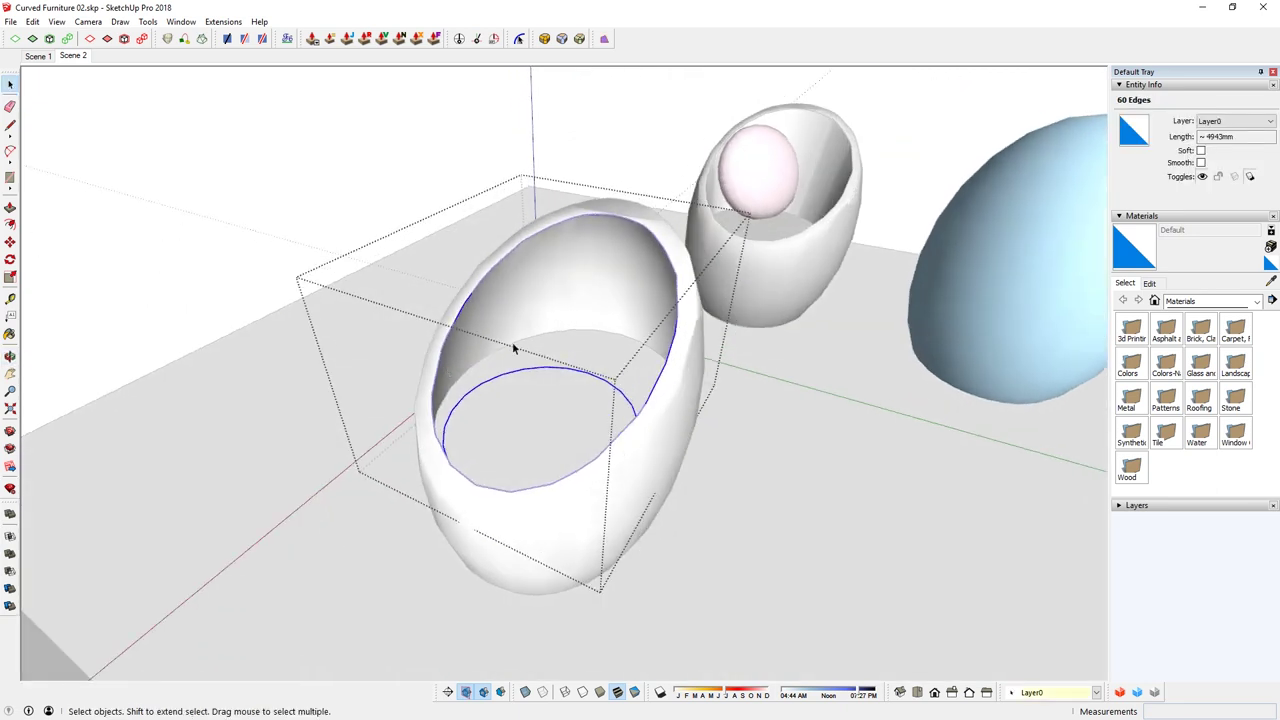
{"action": "key", "text": "h"}
{"action": "mouse_move", "coordinate": [648, 450]}
{"action": "middle_mouse_down"}
{"action": "mouse_move", "coordinate": [411, 289]}
{"action": "mouse_move", "coordinate": [637, 449]}
{"action": "middle_mouse_up"}
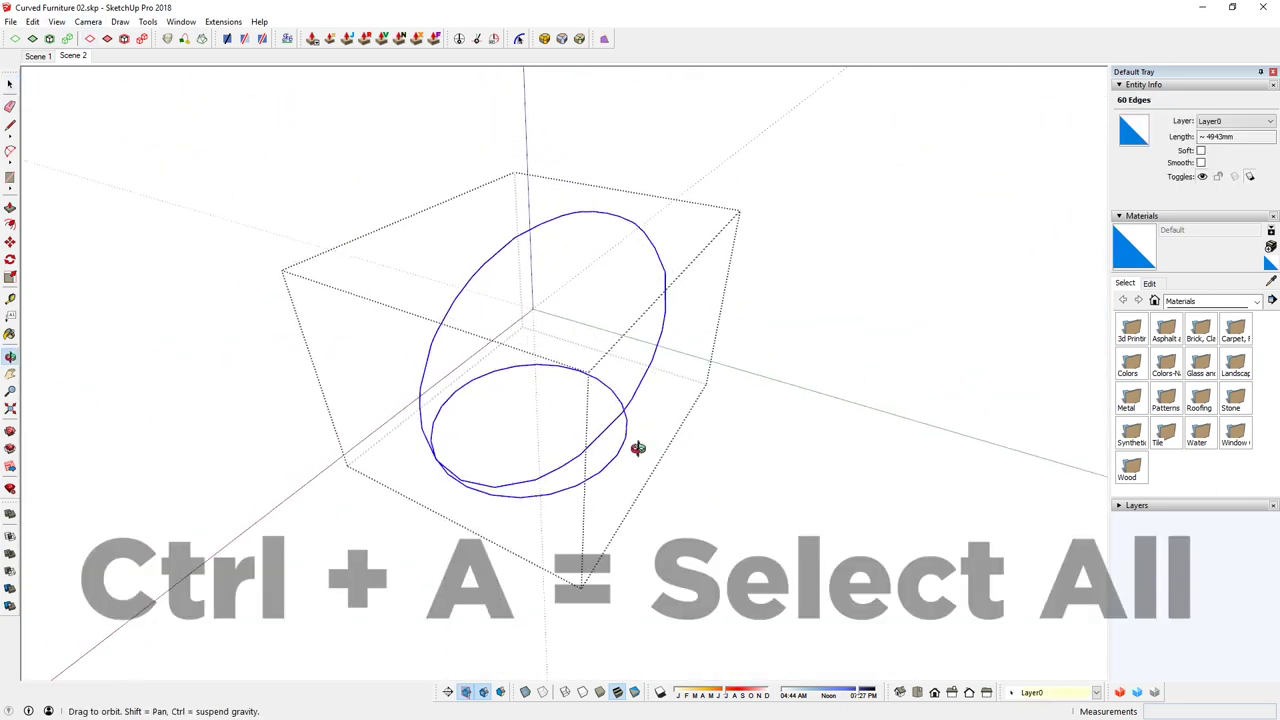
Generate a Loft by Spline preview between the two selected edge loops and inspect its mesh from several sides.
{"action": "left_click", "coordinate": [166, 40]}
{"action": "middle_click_drag", "start_coordinate": [300, 200], "coordinate": [898, 421]}
{"action": "scroll", "coordinate": [557, 385], "scroll_direction": "down", "scroll_amount": 3}
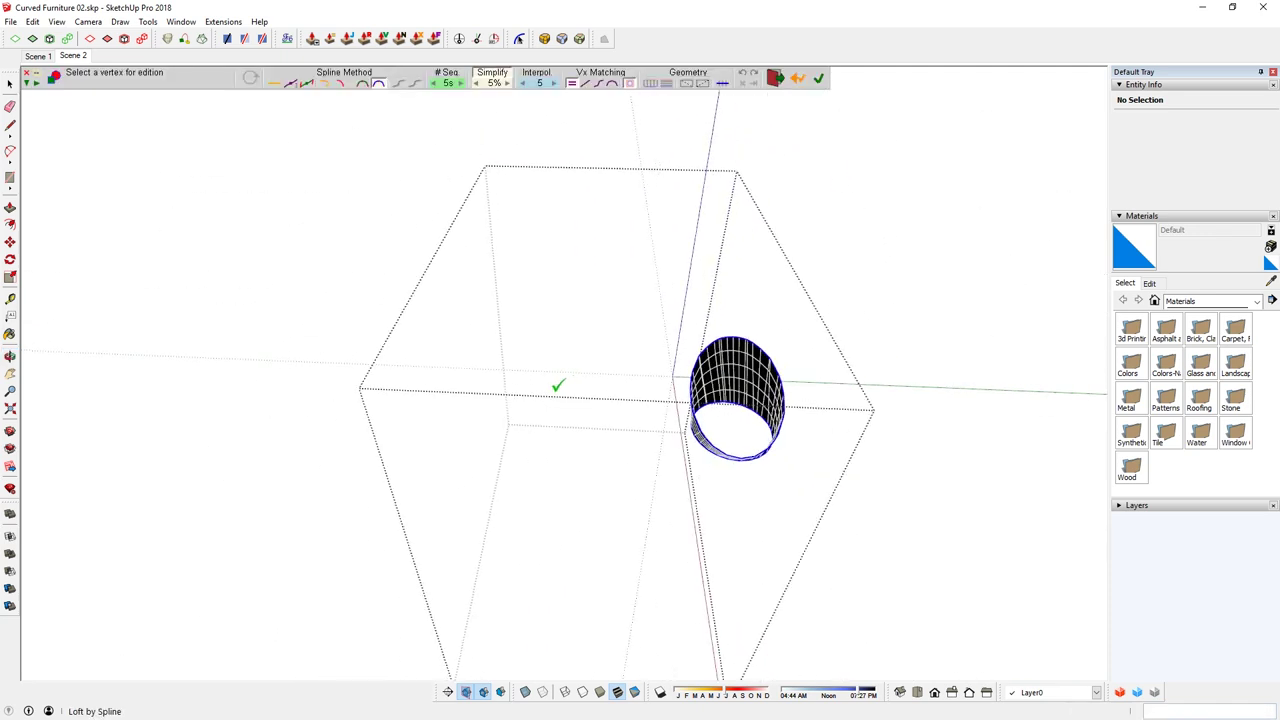
{"action": "scroll", "coordinate": [798, 386], "scroll_direction": "up", "scroll_amount": 3}
{"action": "scroll", "coordinate": [725, 402], "scroll_direction": "up", "scroll_amount": 3}
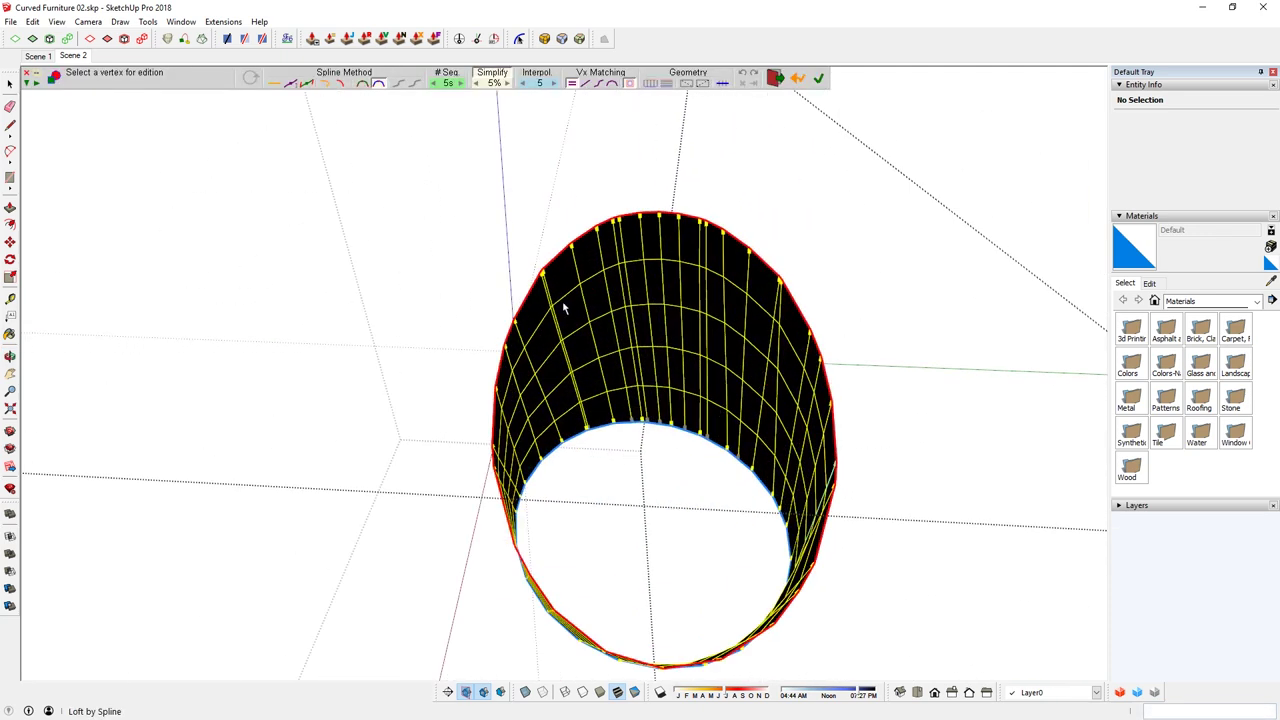
{"action": "middle_click_drag", "start_coordinate": [660, 443], "coordinate": [729, 425]}
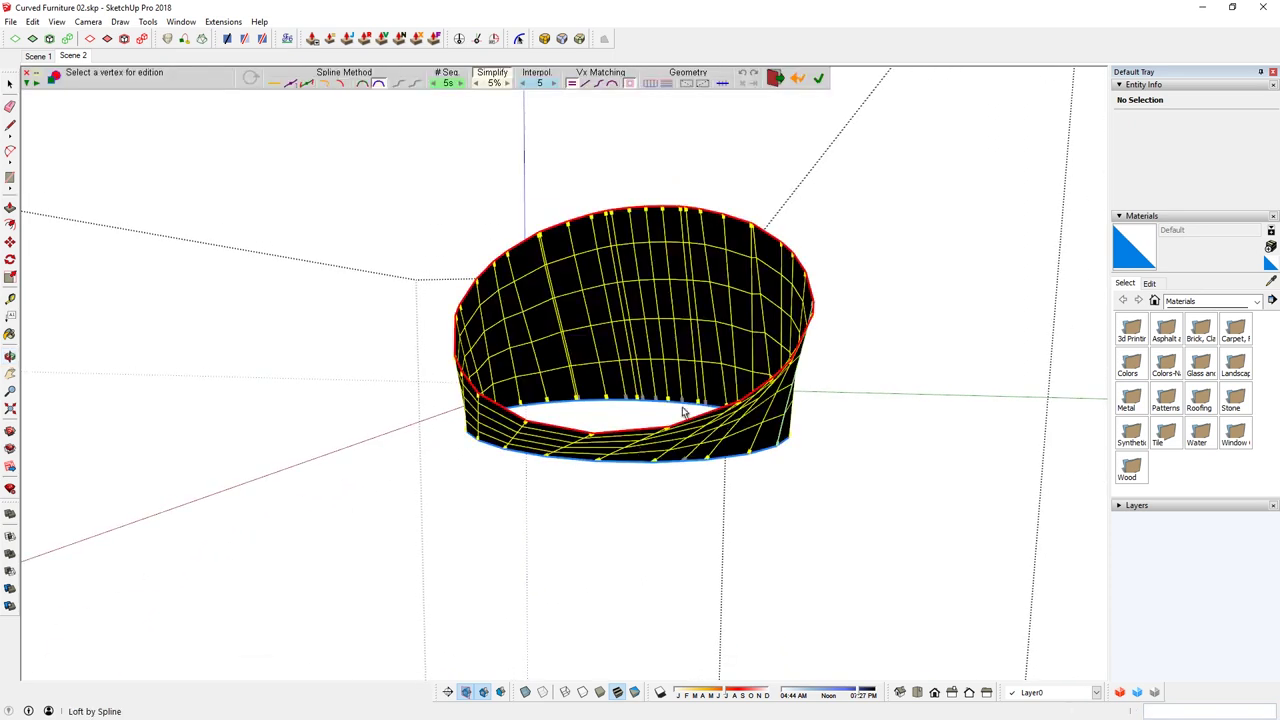
{"action": "key", "text": "Return"}
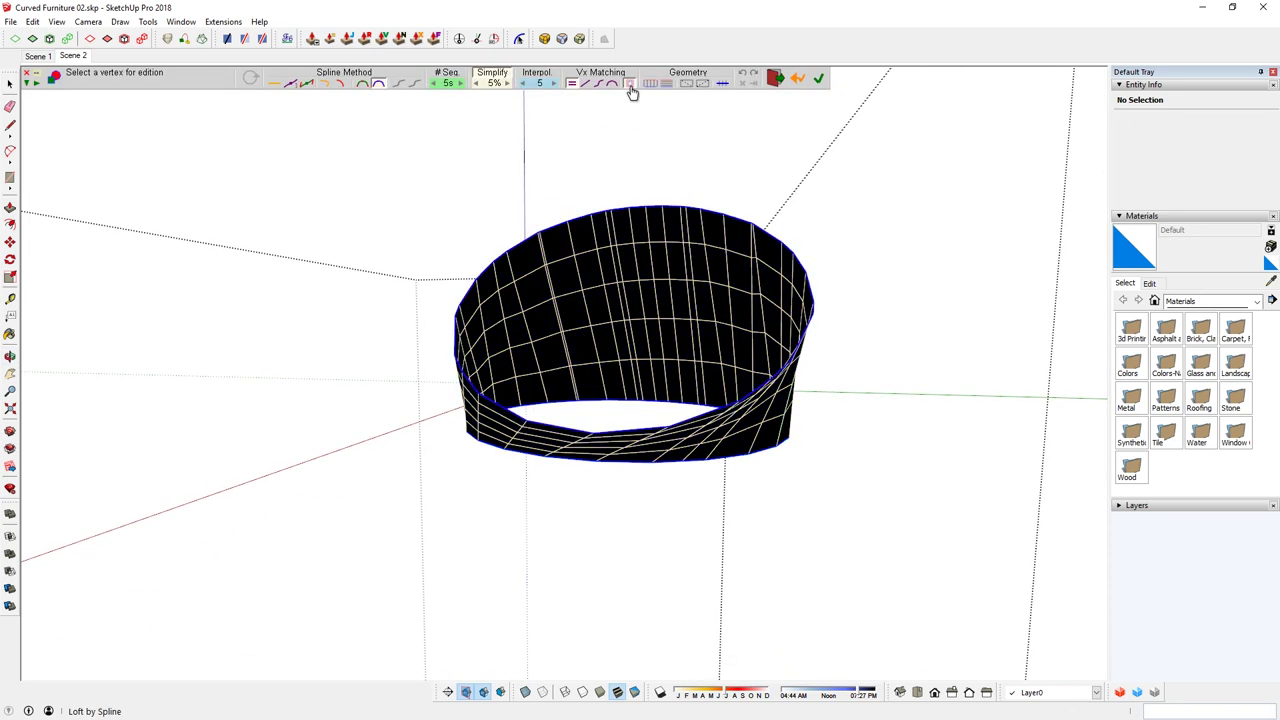
Switch off the last Vx Matching option for the loft between the two loops.
{"action": "left_click", "coordinate": [631, 86]}
{"action": "middle_click_drag", "start_coordinate": [682, 323], "coordinate": [684, 324]}
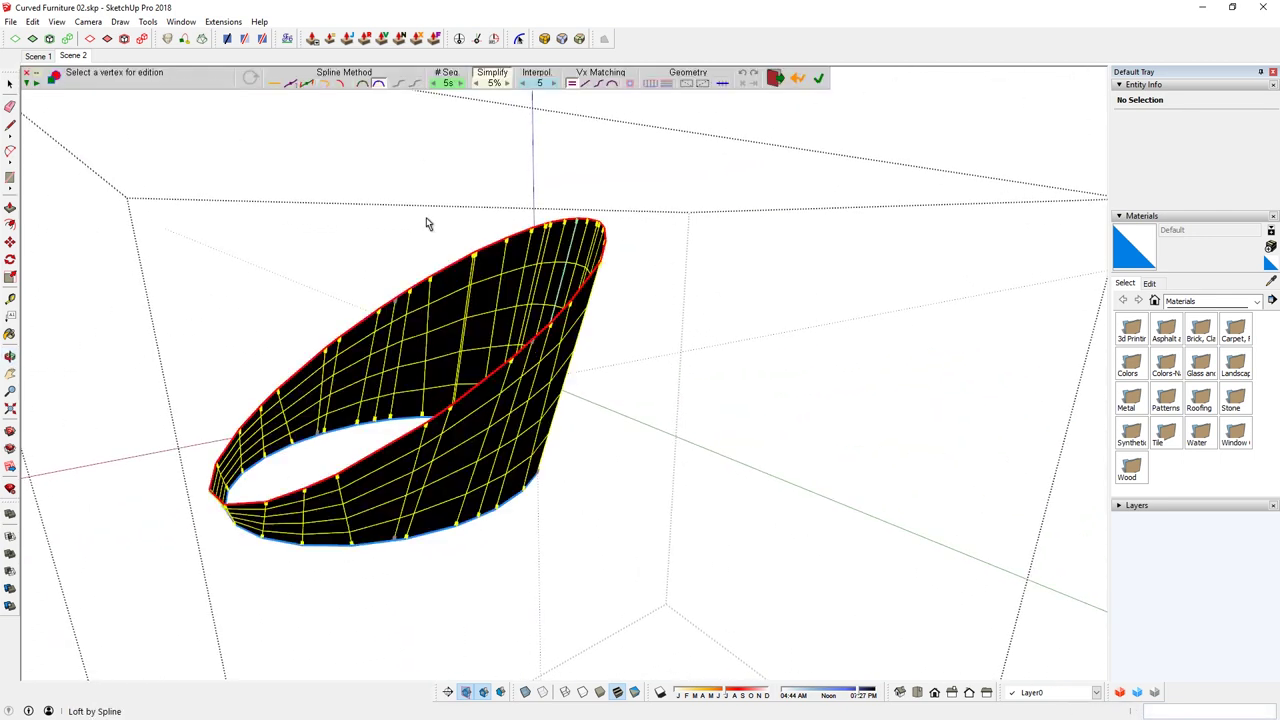
{"action": "key", "text": "Return"}
Compare the different spline methods in the loft preview between the two loops.
{"action": "left_click", "coordinate": [277, 86]}
{"action": "left_click", "coordinate": [290, 86]}
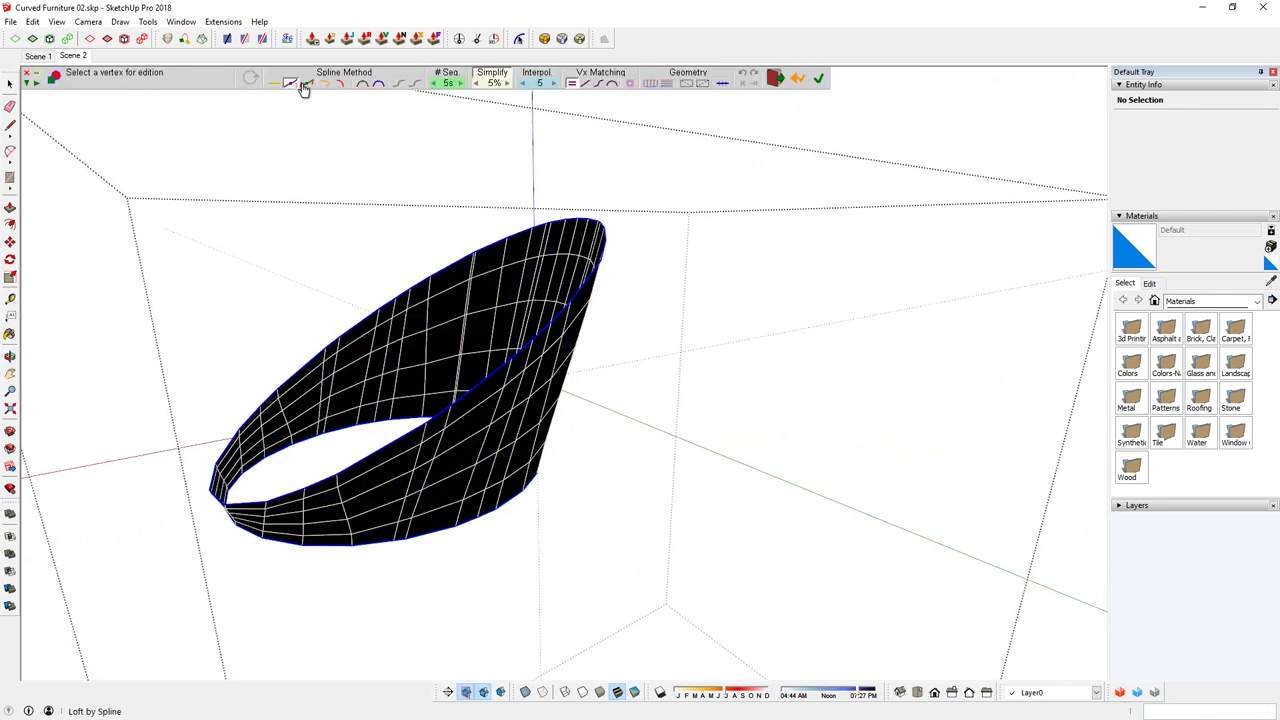
{"action": "left_click", "coordinate": [305, 86]}
{"action": "left_click", "coordinate": [322, 86]}
{"action": "left_click", "coordinate": [342, 86]}
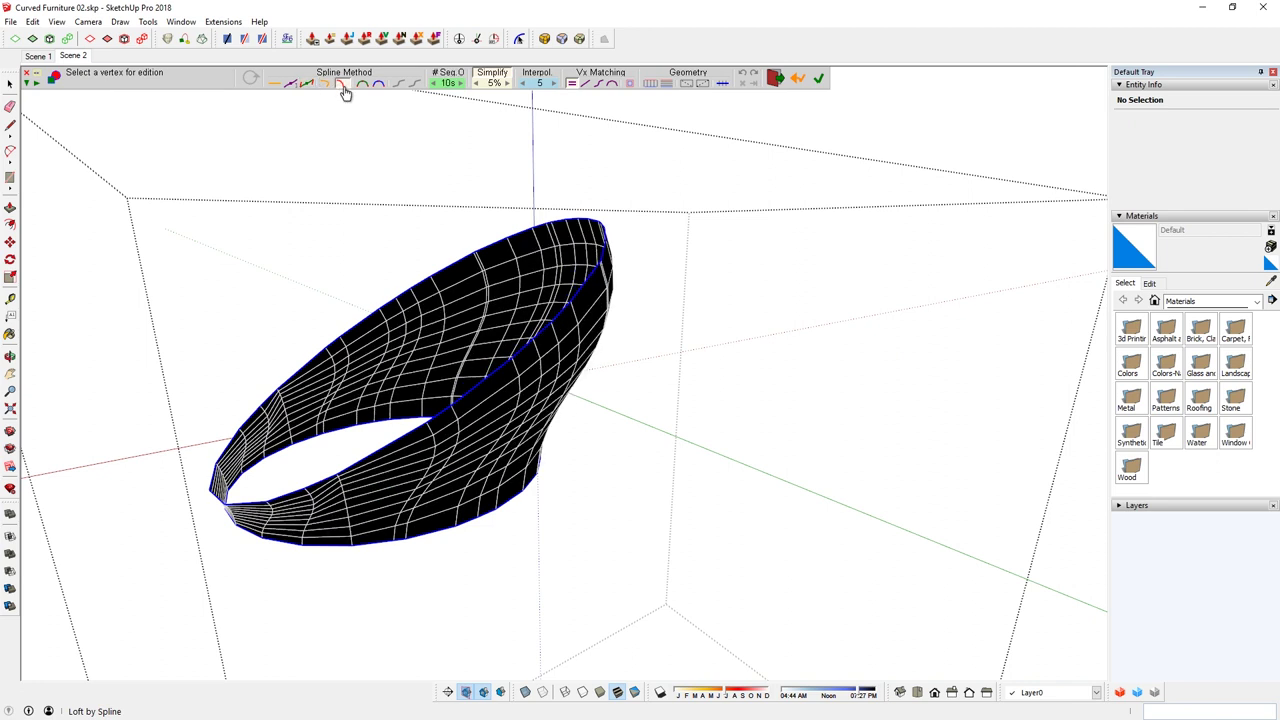
{"action": "left_click", "coordinate": [378, 85]}
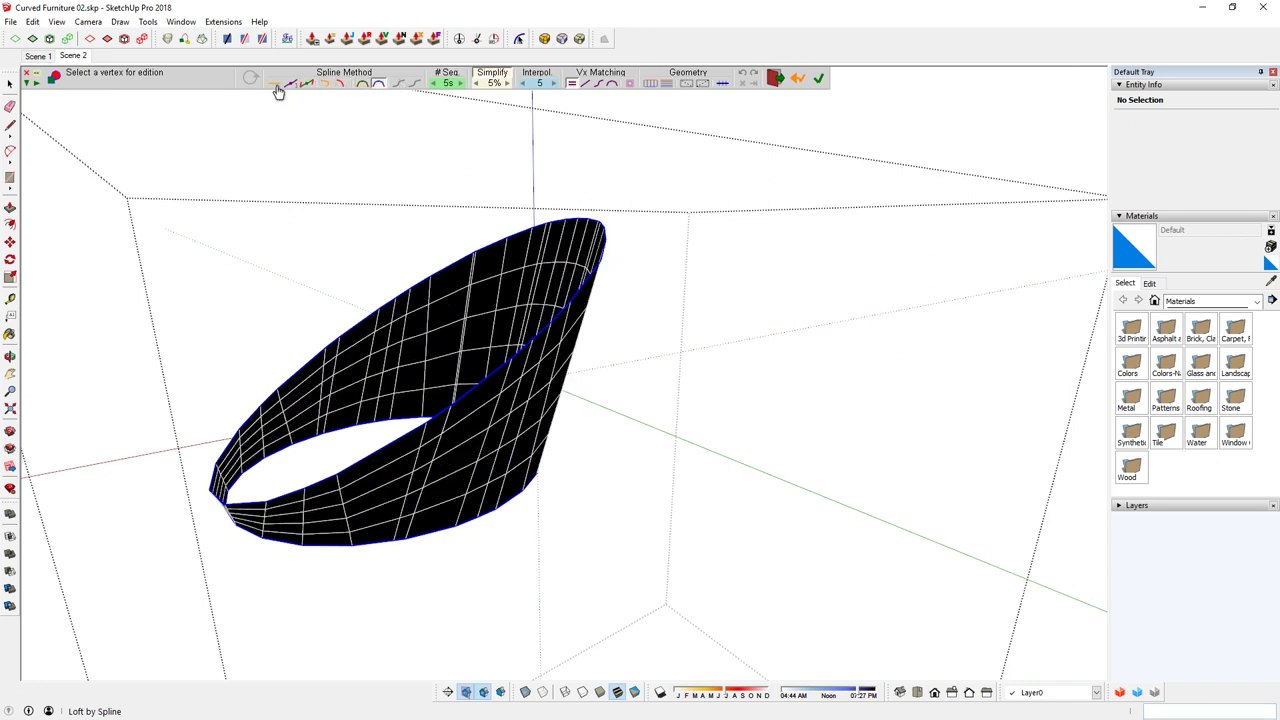
Use the straight spline method with 5 segments and generate the lofted surface between the loops.
{"action": "left_click", "coordinate": [478, 84]}
{"action": "left_click", "coordinate": [478, 84]}
{"action": "left_click", "coordinate": [478, 84]}
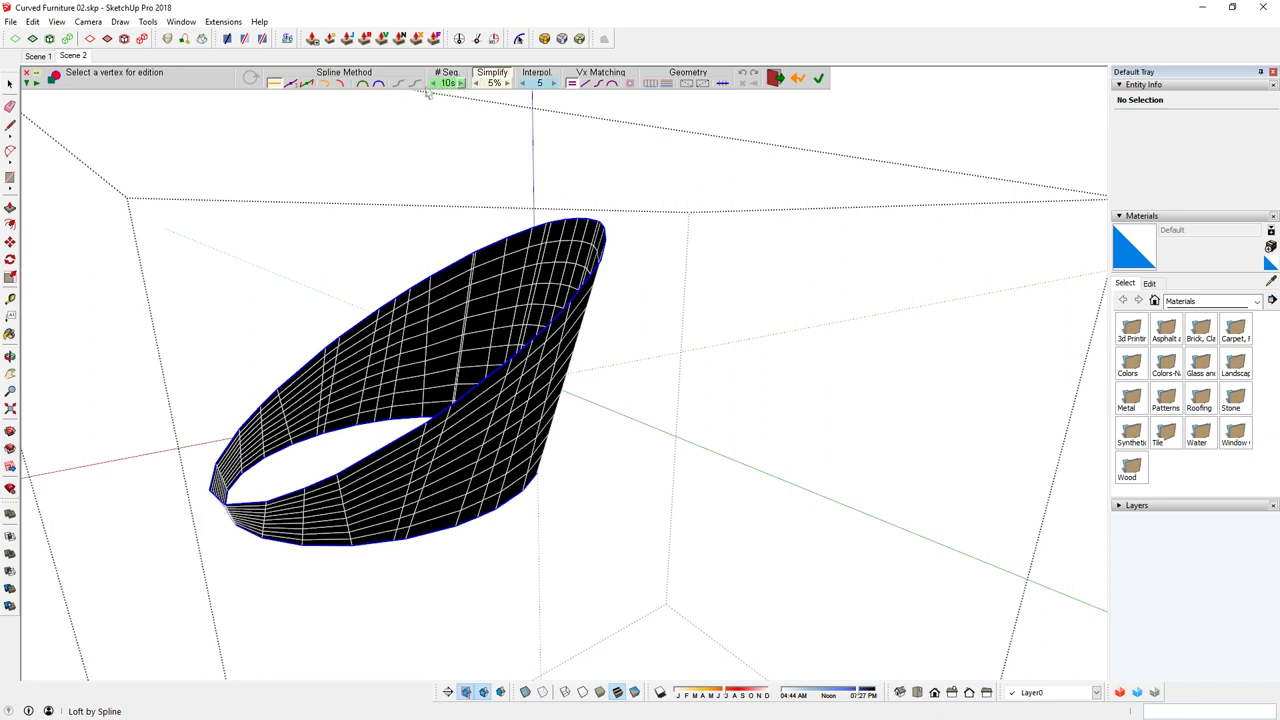
{"action": "left_click", "coordinate": [433, 84]}
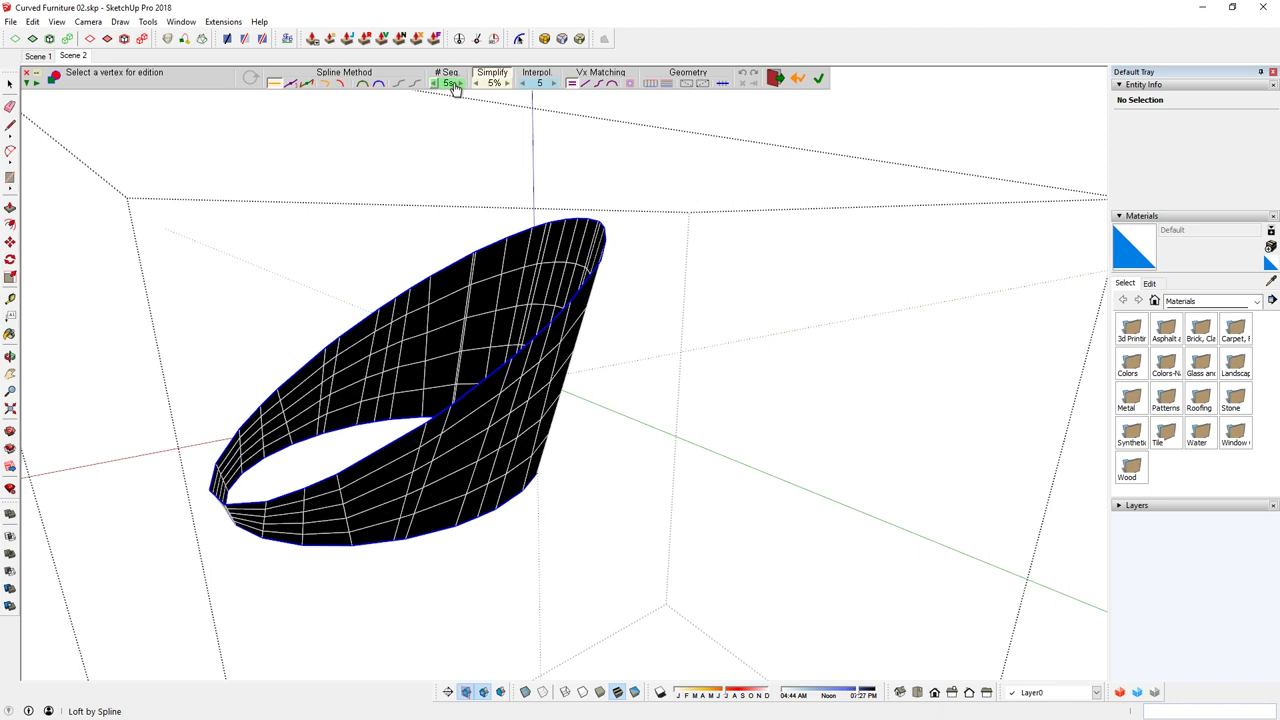
{"action": "left_click", "coordinate": [631, 86]}
{"action": "mouse_move", "coordinate": [484, 378]}
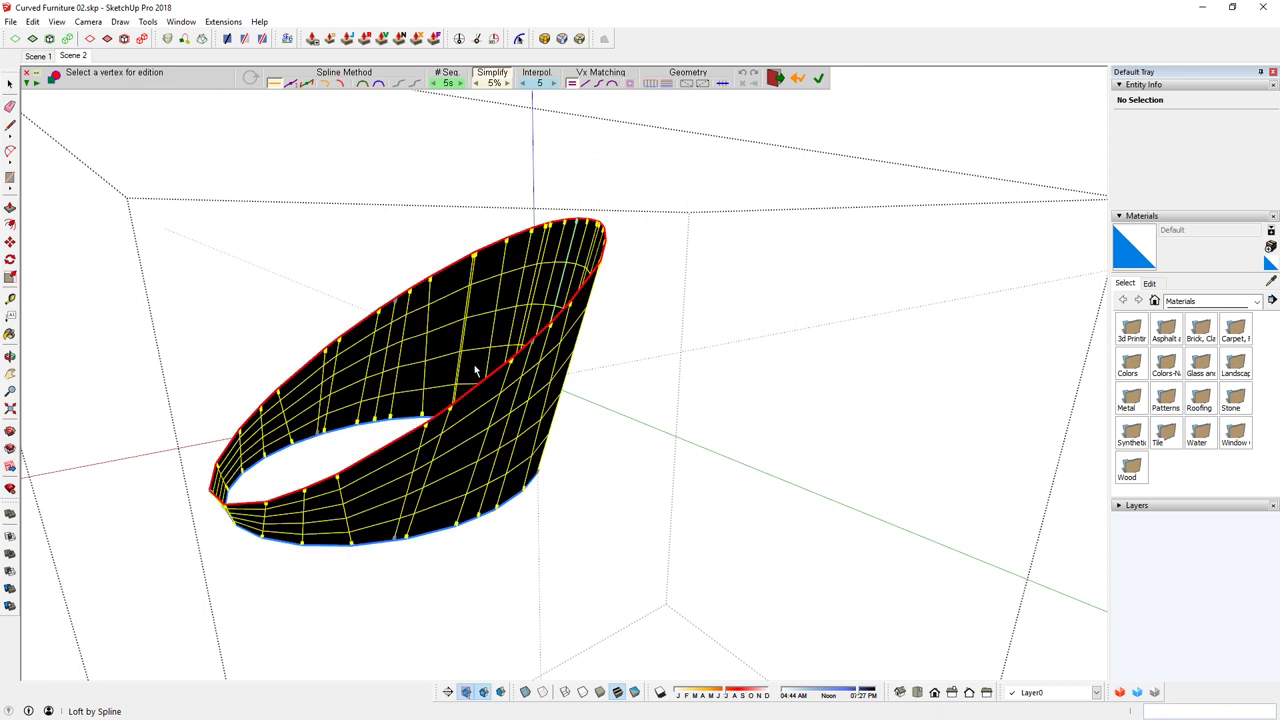
{"action": "left_click", "coordinate": [818, 79]}
{"action": "middle_click_drag", "start_coordinate": [409, 303], "coordinate": [646, 363]}
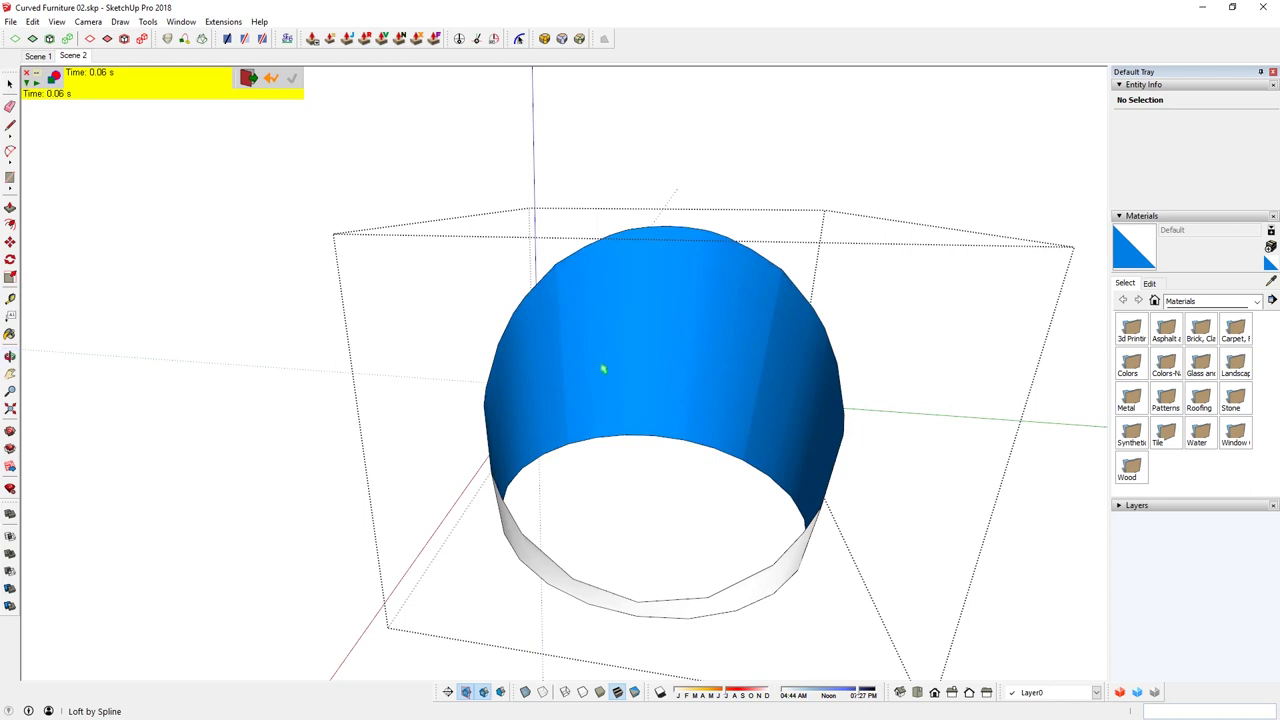
{"action": "key", "text": "space"}
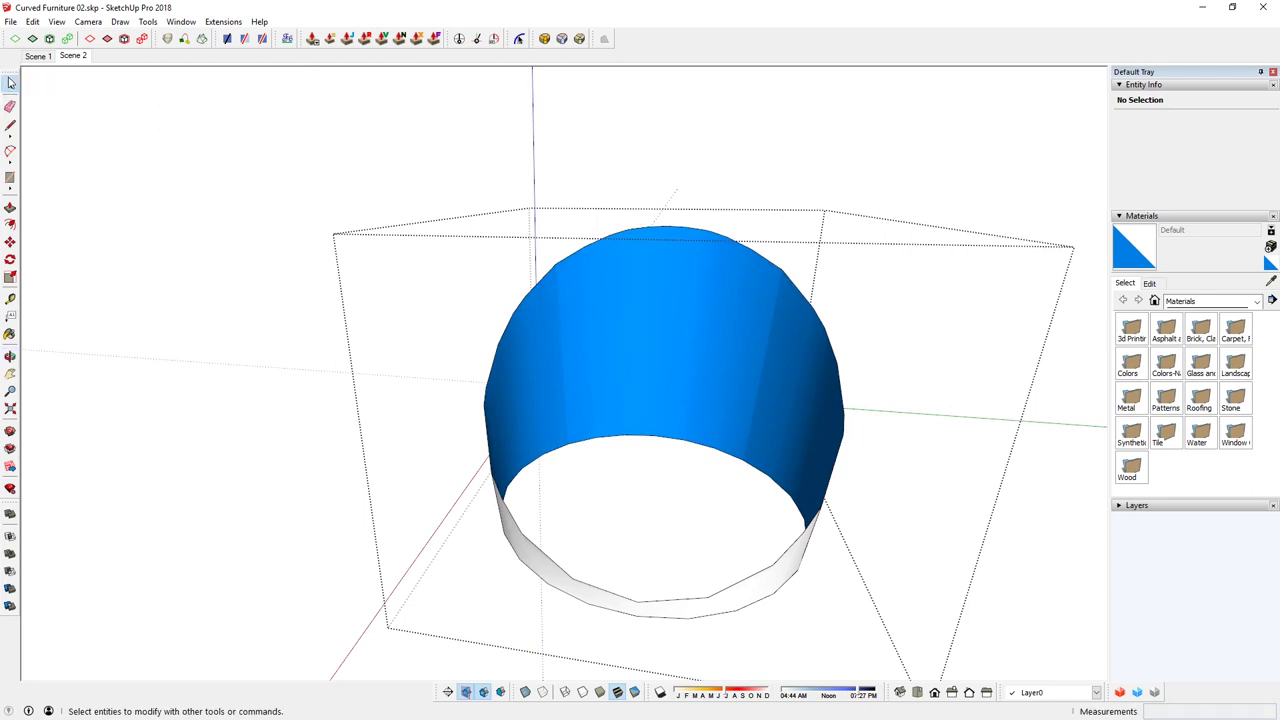
{"action": "left_click", "coordinate": [750, 389]}
{"action": "key", "text": "m"}
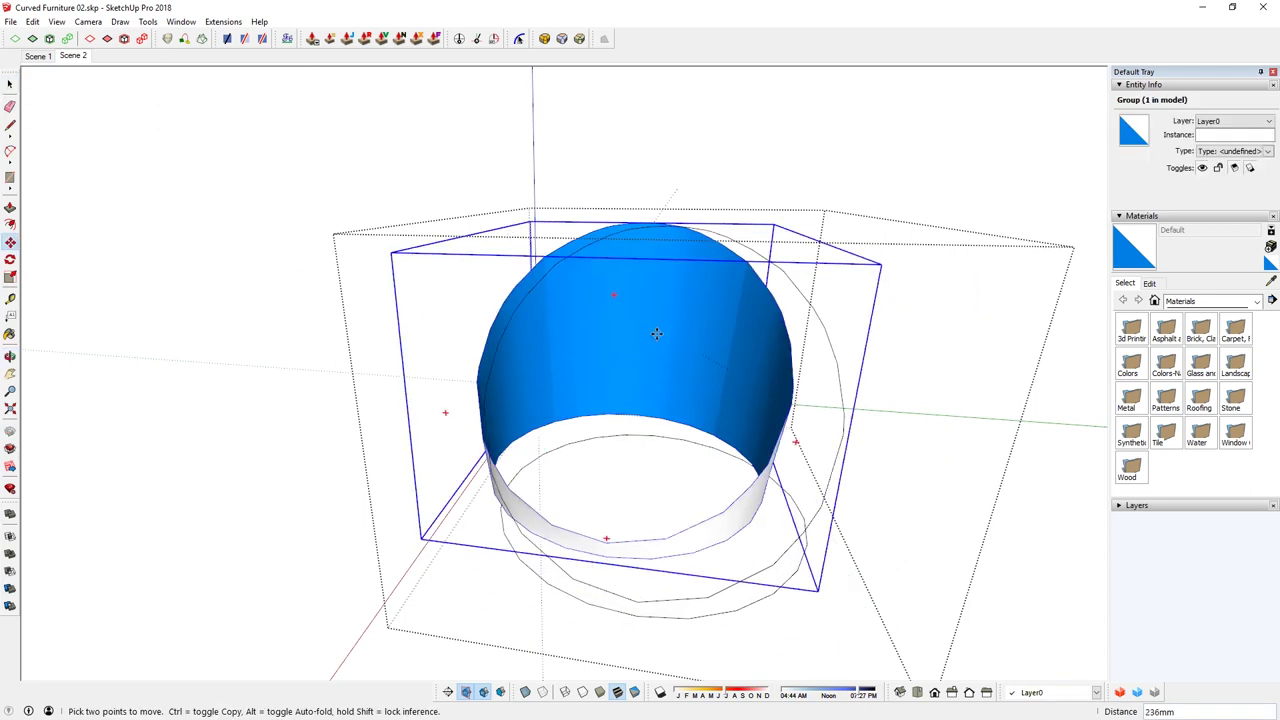
{"action": "left_click", "coordinate": [723, 371]}
{"action": "key", "text": "space"}
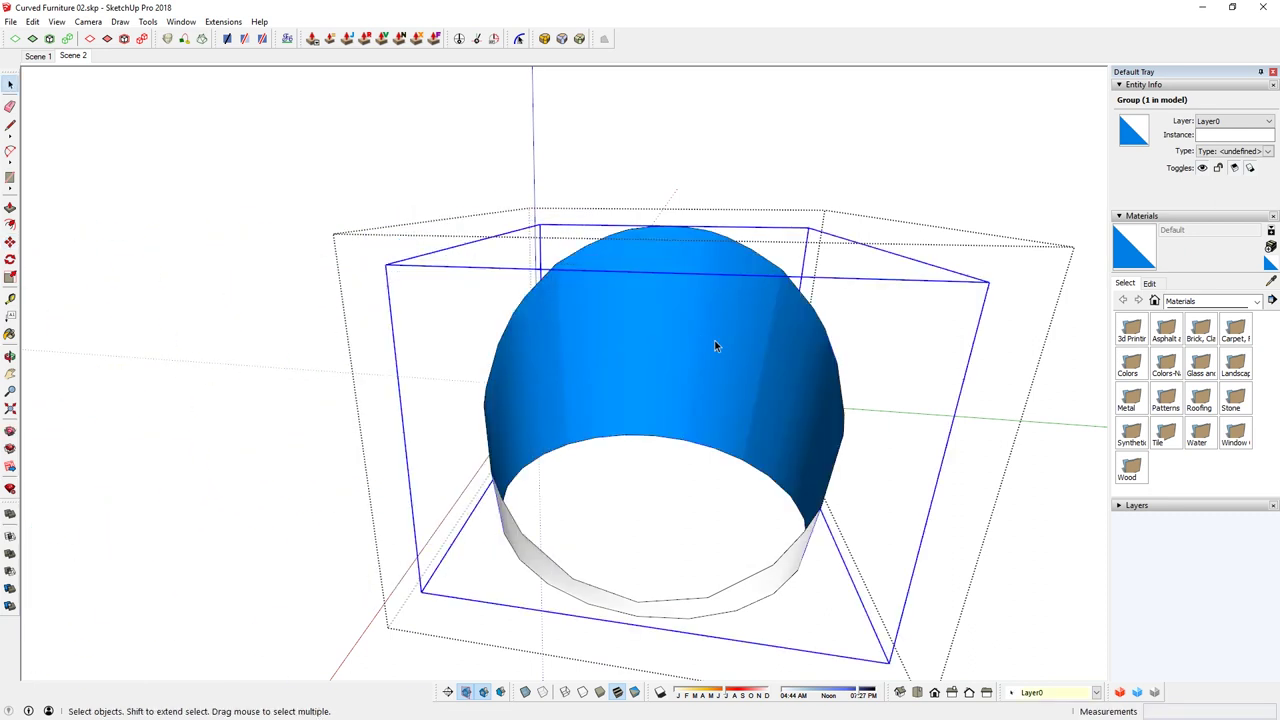
Explode the lofted group and reverse the faces of the inner chair surface.
{"action": "right_click", "coordinate": [716, 340]}
{"action": "left_click", "coordinate": [753, 422]}
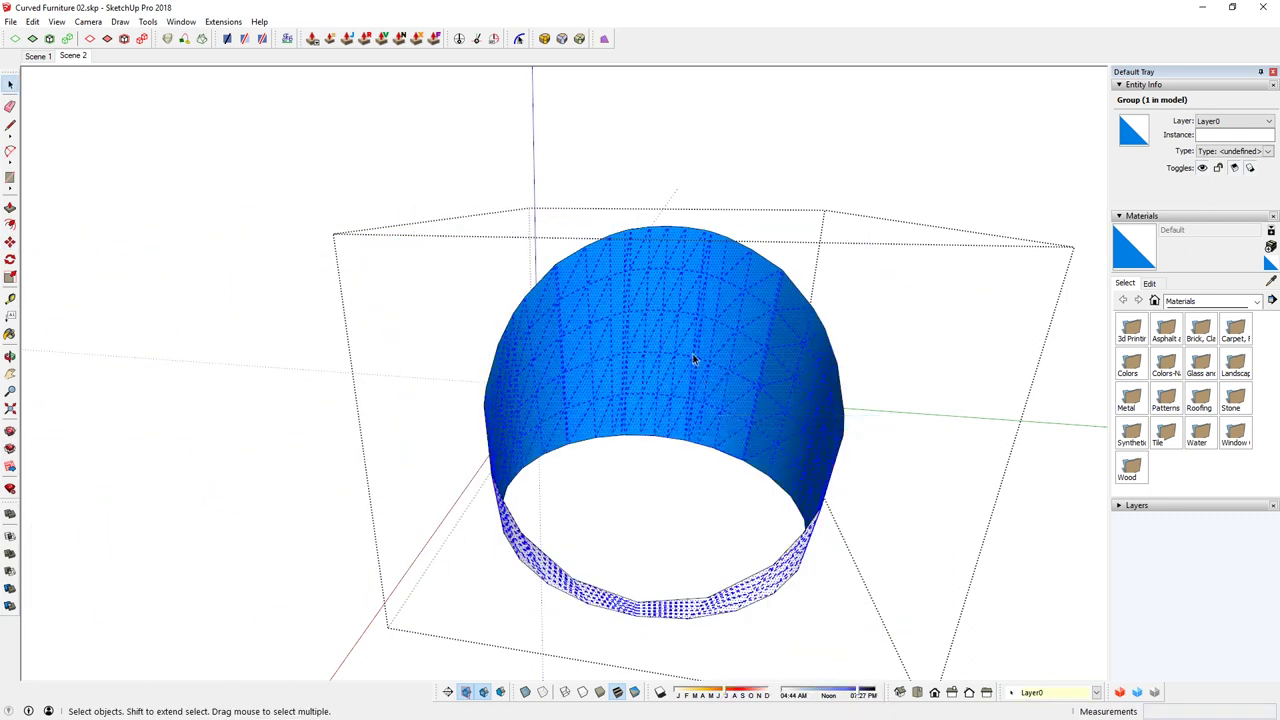
{"action": "left_click", "coordinate": [692, 353]}
{"action": "right_click", "coordinate": [703, 356]}
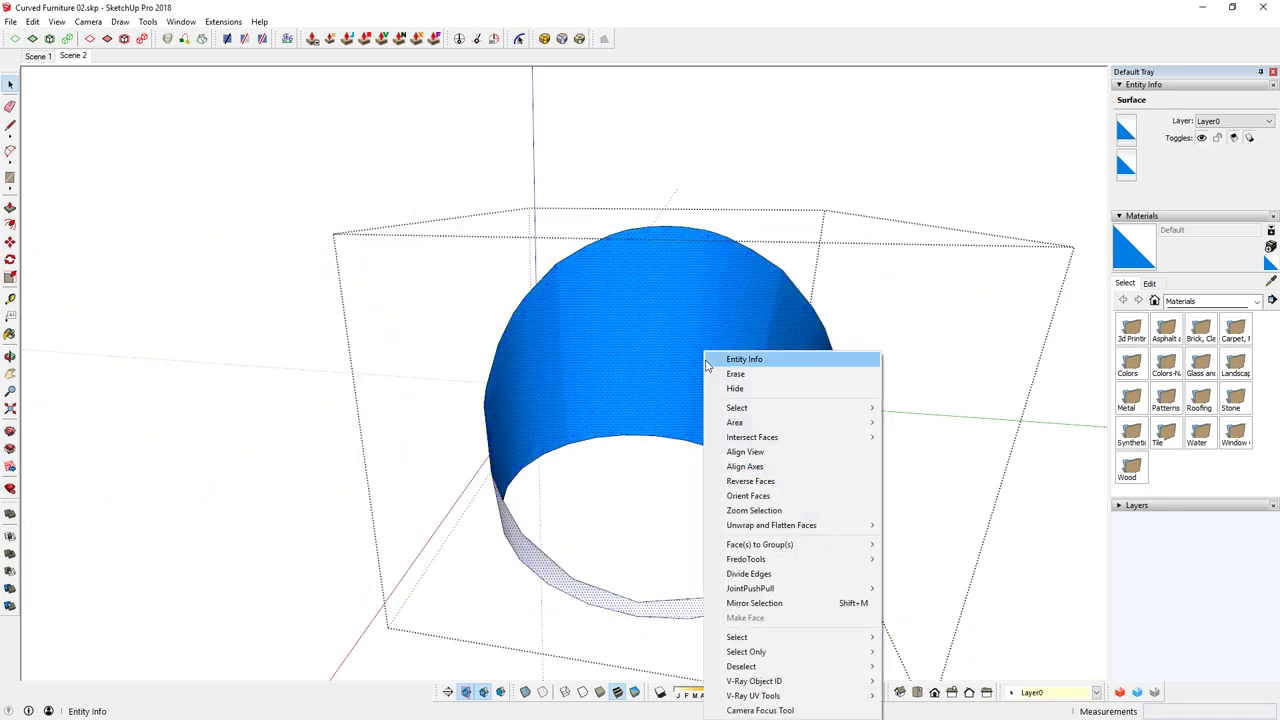
{"action": "left_click", "coordinate": [789, 481]}
{"action": "middle_click_drag", "start_coordinate": [700, 360], "coordinate": [673, 331]}
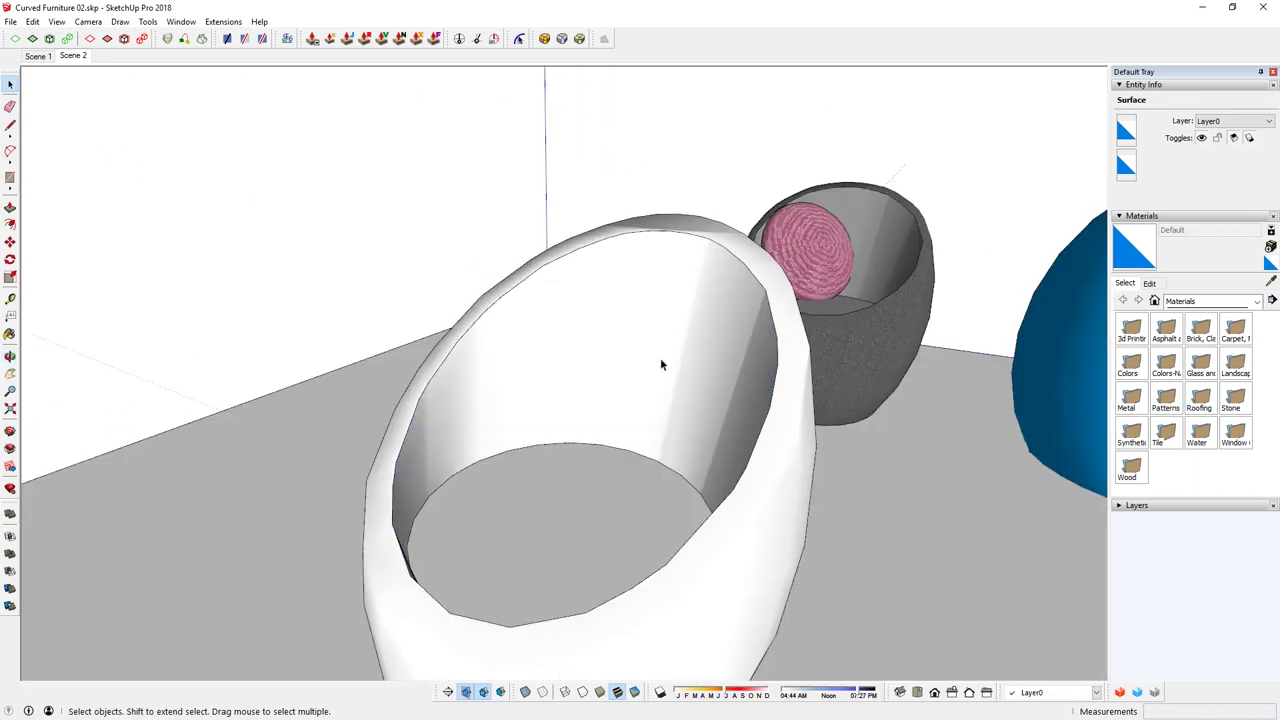
{"action": "middle_click_drag", "start_coordinate": [660, 360], "coordinate": [686, 488]}
Draw a circle on the floor in front of the chairs and a vertical circle above its center.
{"action": "scroll", "coordinate": [515, 395], "scroll_direction": "down", "scroll_amount": 5}
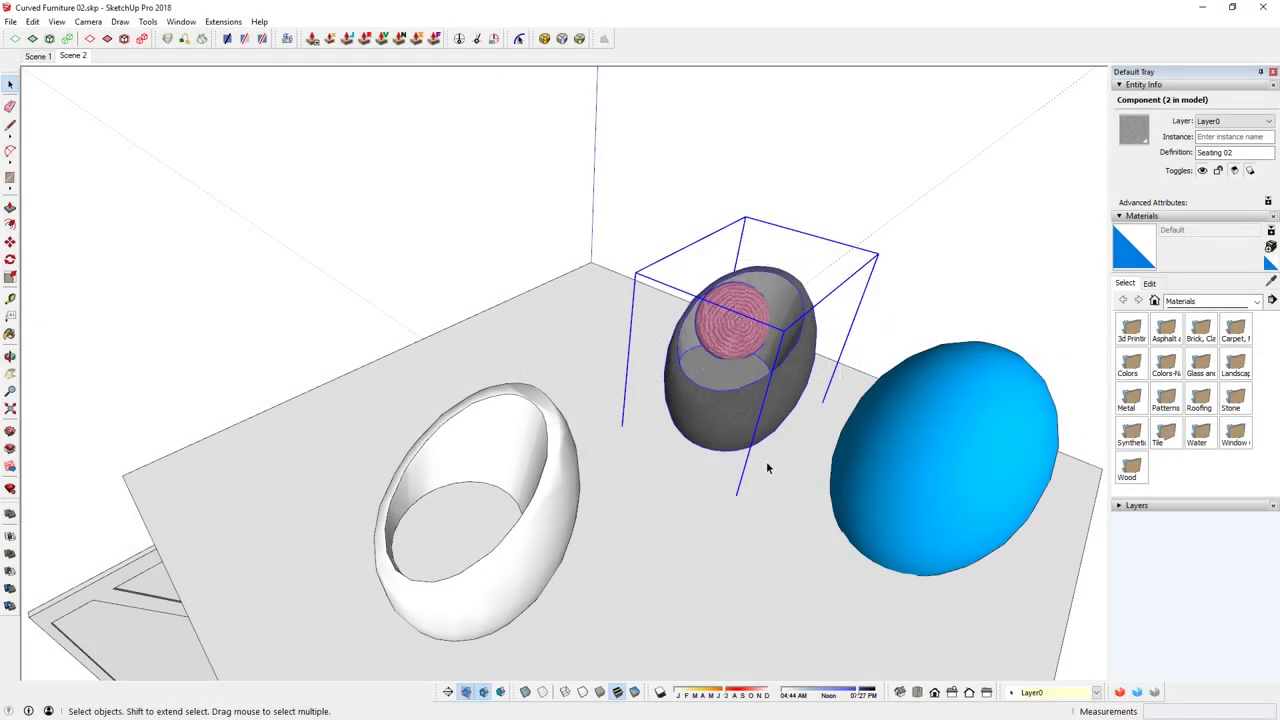
{"action": "middle_click_drag", "start_coordinate": [768, 467], "coordinate": [692, 348]}
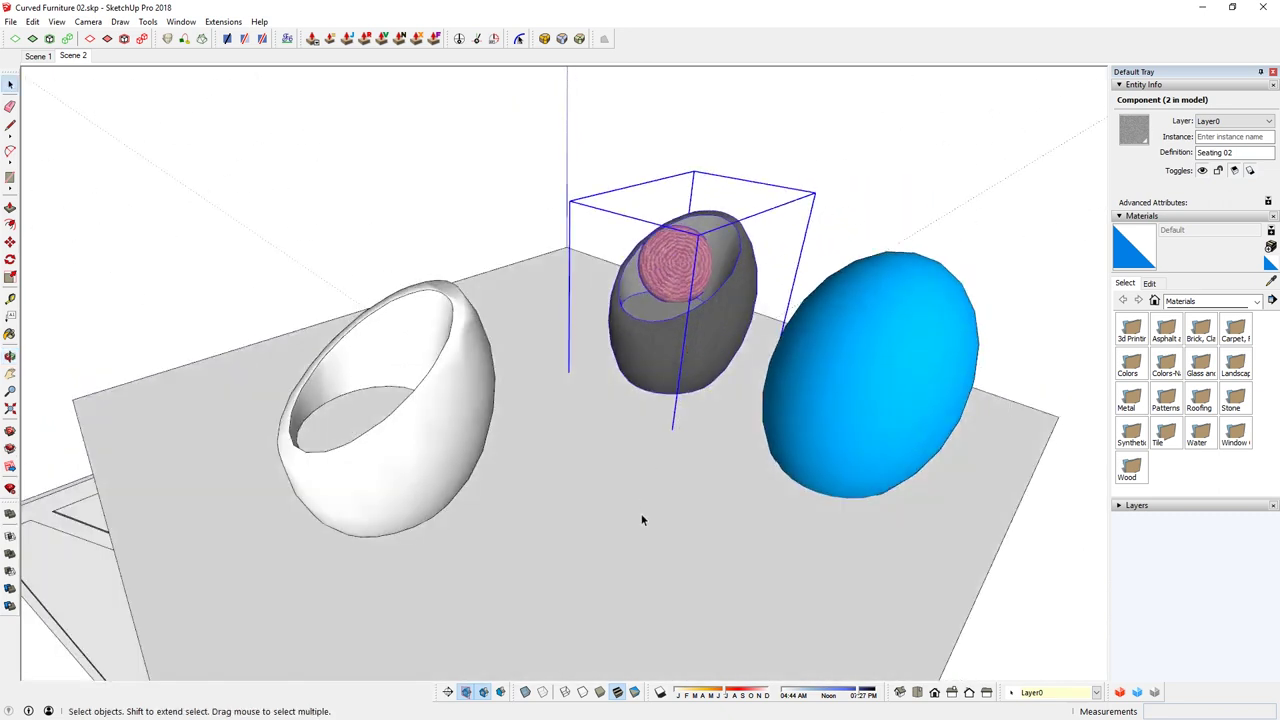
{"action": "middle_click_drag", "start_coordinate": [603, 555], "coordinate": [657, 503]}
{"action": "key", "text": "c"}
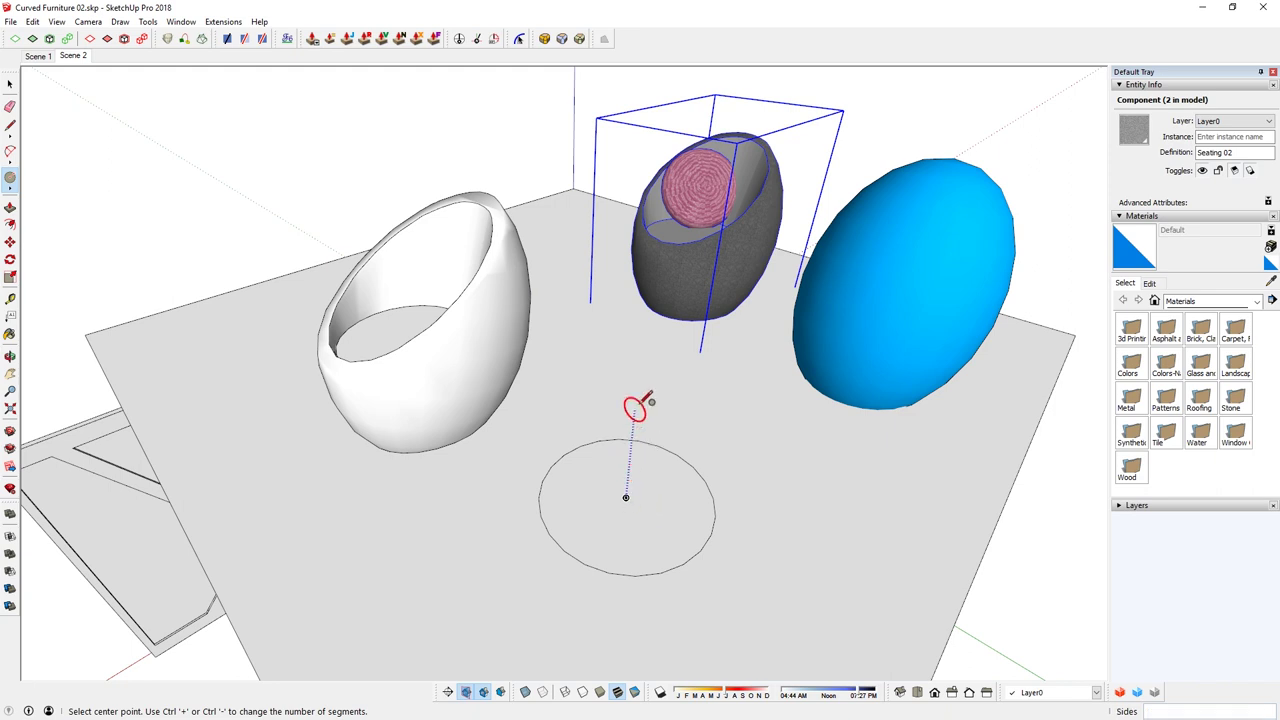
{"action": "key", "text": "space"}
Form a sphere by running Follow Me on the vertical circle along the floor circle.
{"action": "double_click", "coordinate": [631, 508]}
{"action": "key", "text": "shift+f"}
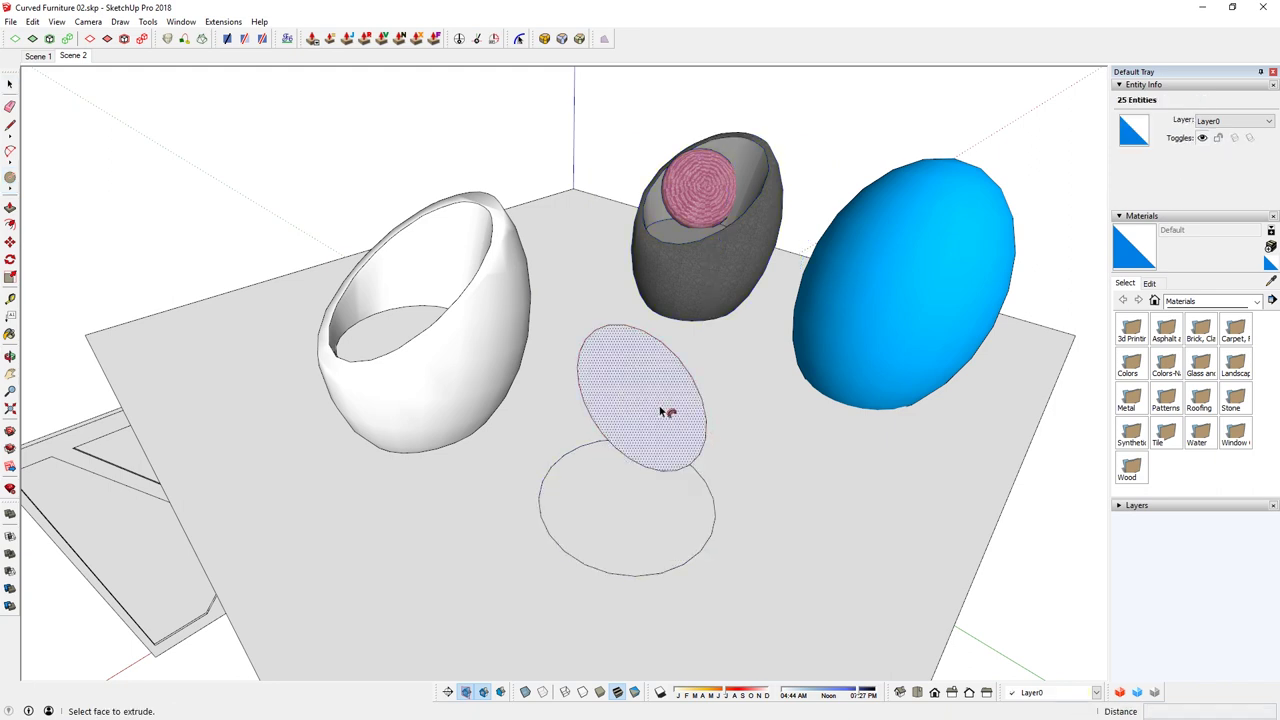
{"action": "left_click", "coordinate": [661, 411]}
Select the whole sphere and flatten it vertically to a blue scale of 0.36.
{"action": "key", "text": "space"}
{"action": "triple_click", "coordinate": [662, 430]}
{"action": "middle_click_drag", "start_coordinate": [677, 442], "coordinate": [644, 311]}
{"action": "key", "text": "s"}
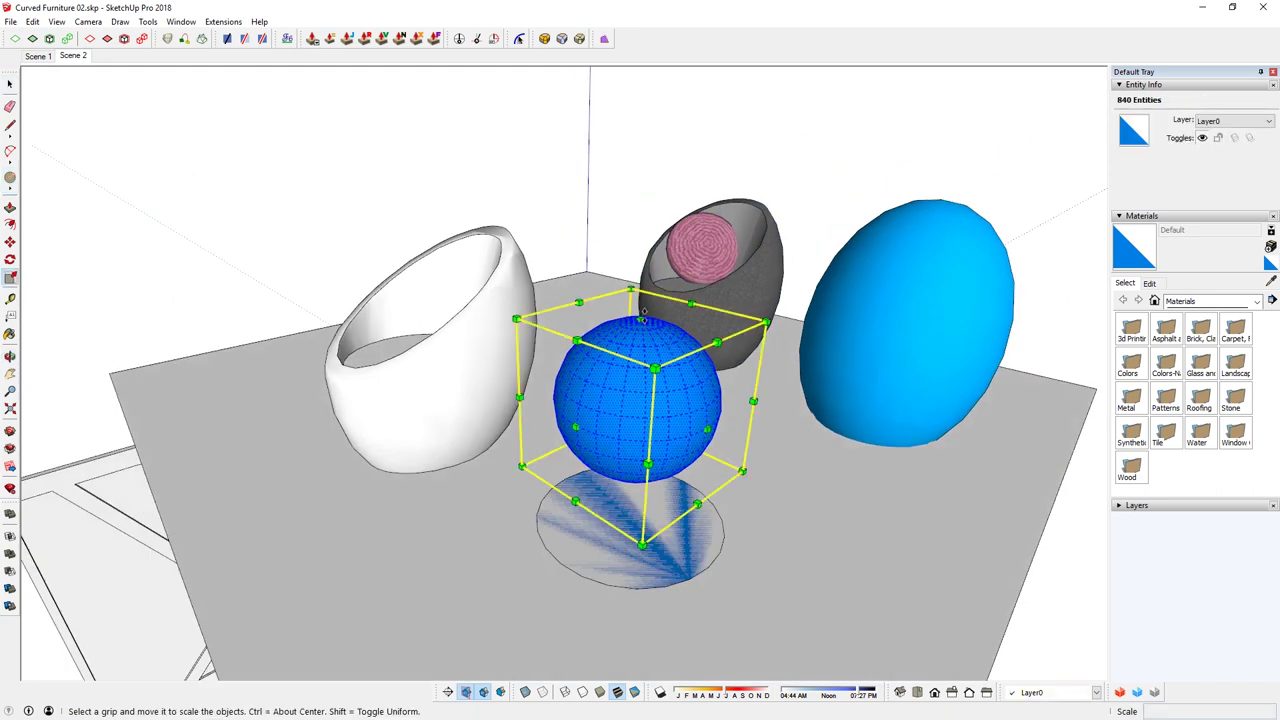
{"action": "left_click_drag", "start_coordinate": [640, 320], "coordinate": [632, 419]}
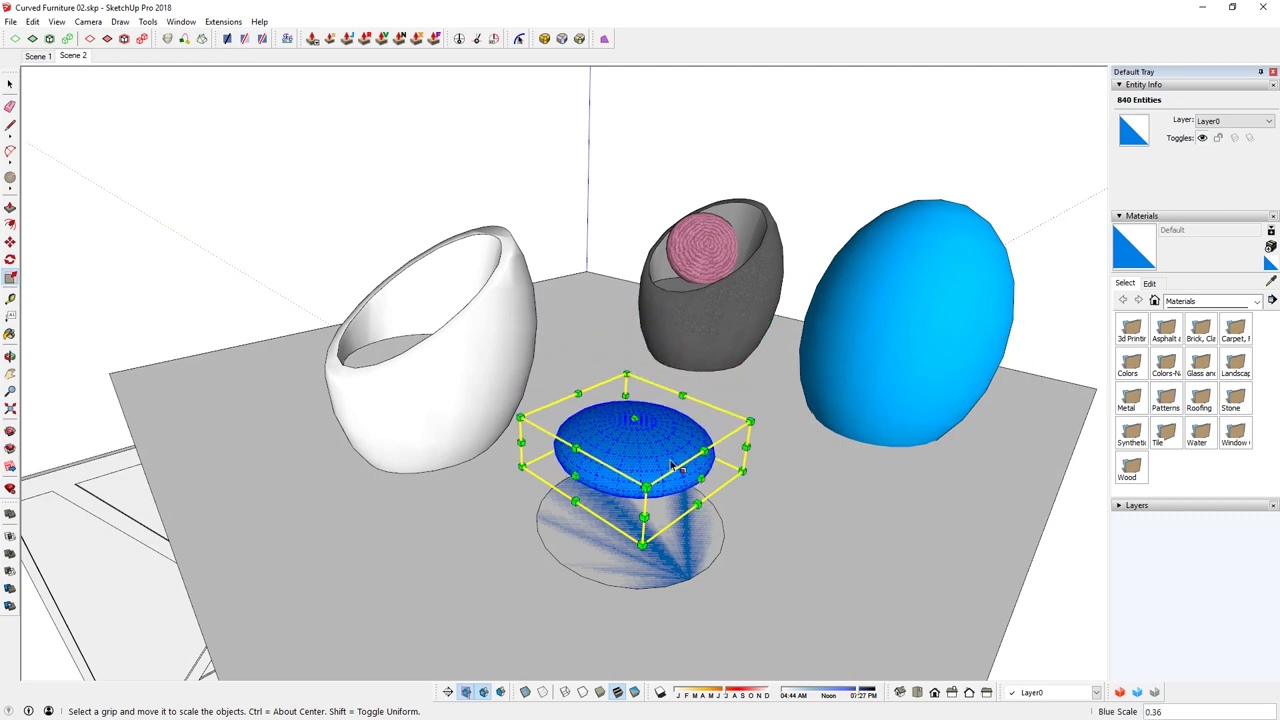
Delete the leftover floor circle and group the flattened sphere as a cushion.
{"action": "middle_click_drag", "start_coordinate": [670, 466], "coordinate": [619, 559]}
{"action": "key", "text": "space"}
{"action": "left_click", "coordinate": [637, 569]}
{"action": "key", "text": "Delete"}
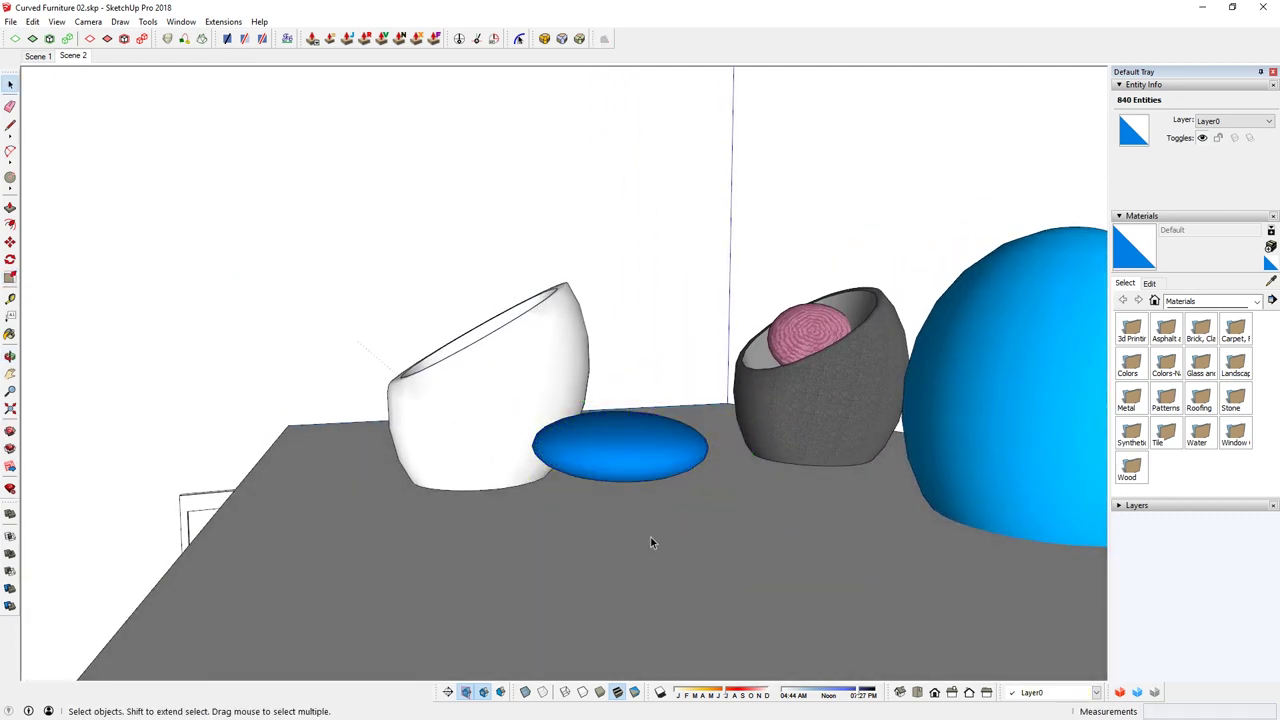
{"action": "triple_click", "coordinate": [630, 450]}
{"action": "key", "text": "g"}
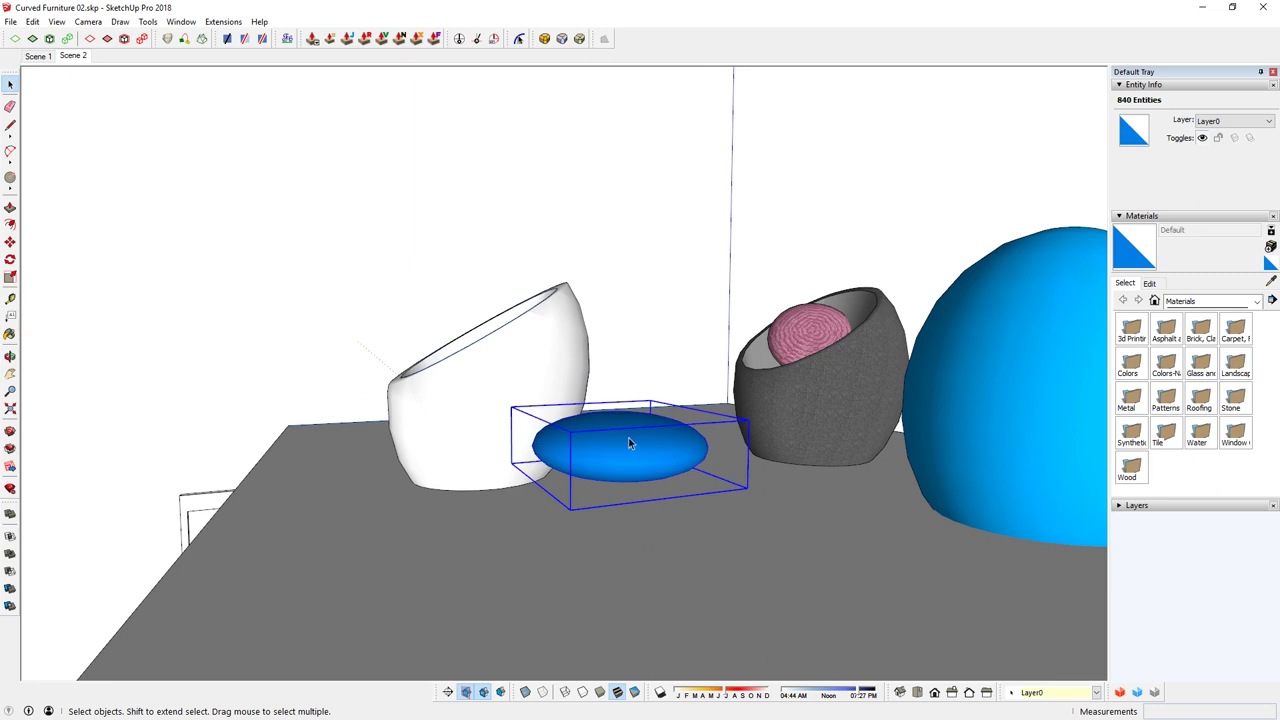
Reverse the faces inside the cushion group and close the group.
{"action": "double_click", "coordinate": [628, 437]}
{"action": "right_click", "coordinate": [634, 435]}
{"action": "left_click", "coordinate": [684, 200]}
{"action": "middle_click_drag", "start_coordinate": [660, 480], "coordinate": [667, 504]}
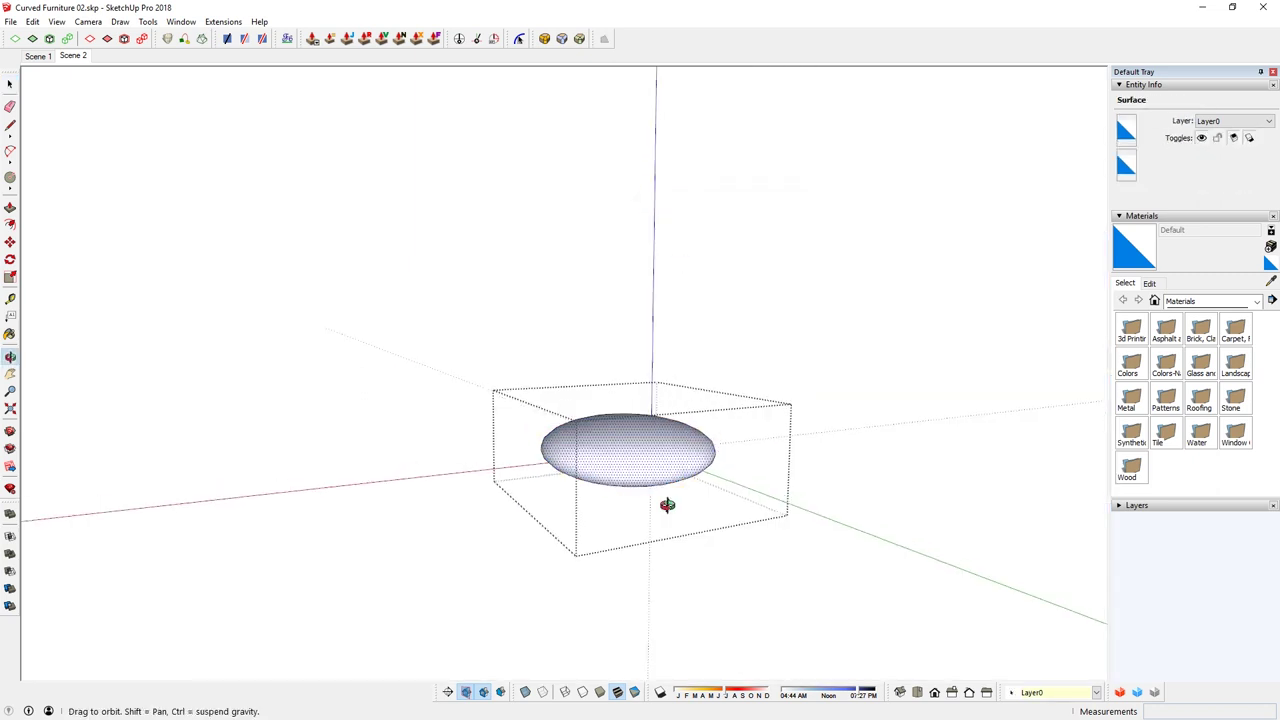
{"action": "key", "text": "space"}
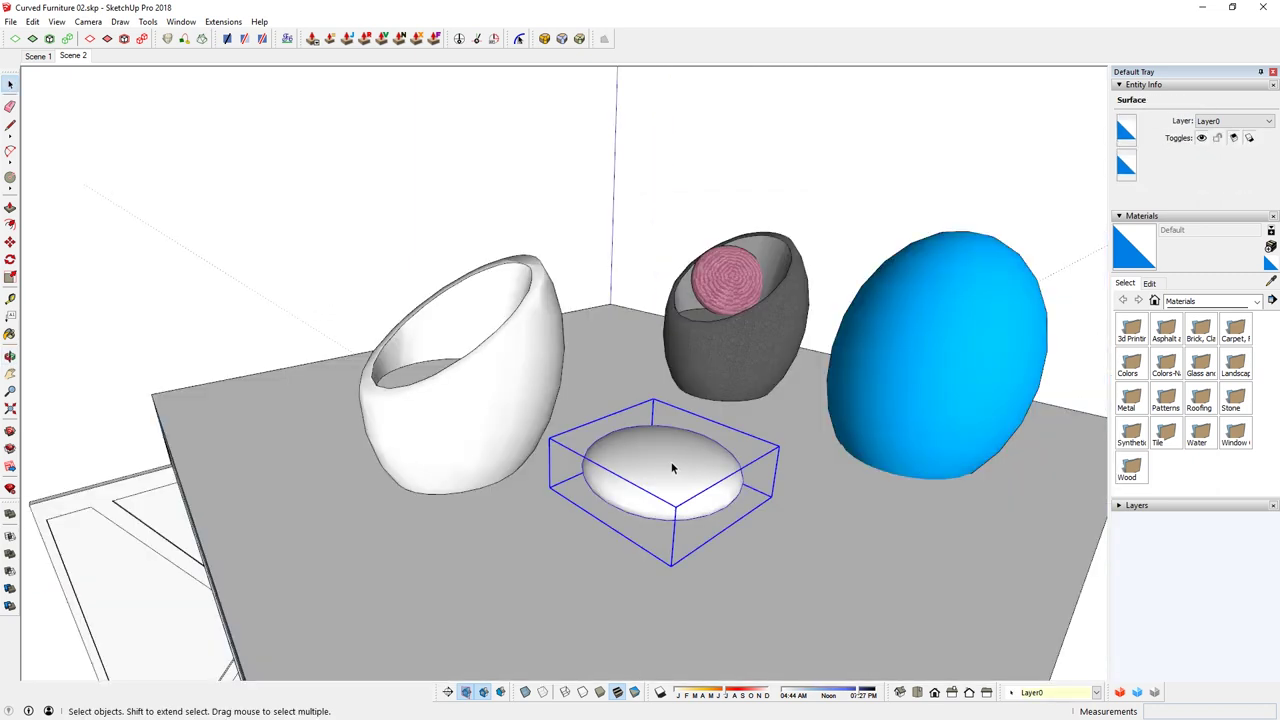
{"action": "middle_click_drag", "start_coordinate": [672, 468], "coordinate": [680, 482]}
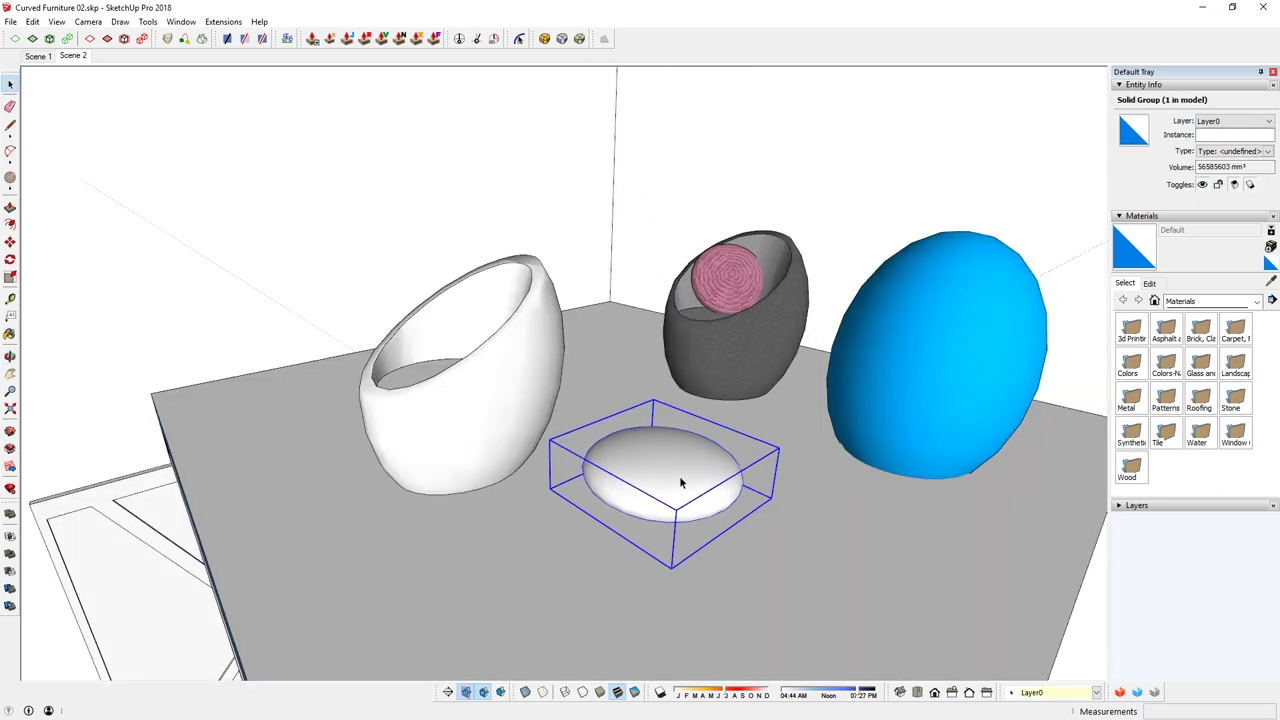
Tilt the cushion upright by about 53° and rotate it about 69° around the vertical axis.
{"action": "left_click", "coordinate": [763, 480]}
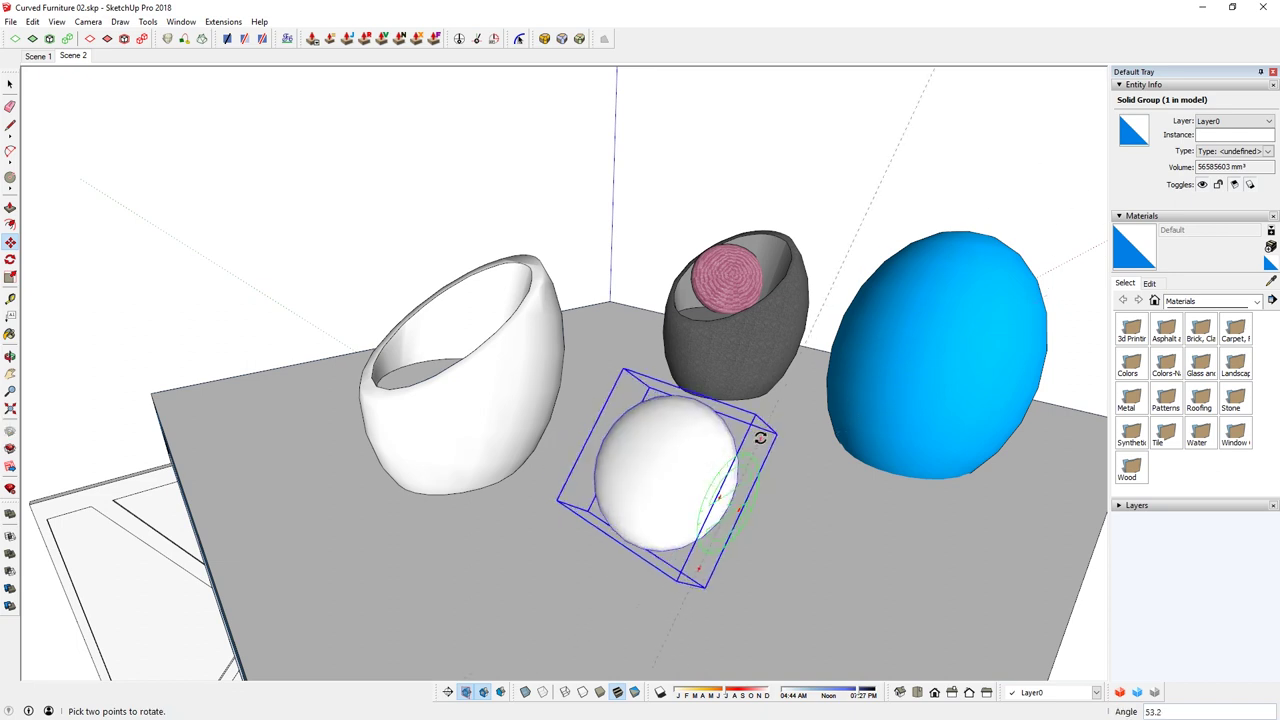
{"action": "middle_click_drag", "start_coordinate": [648, 398], "coordinate": [538, 455]}
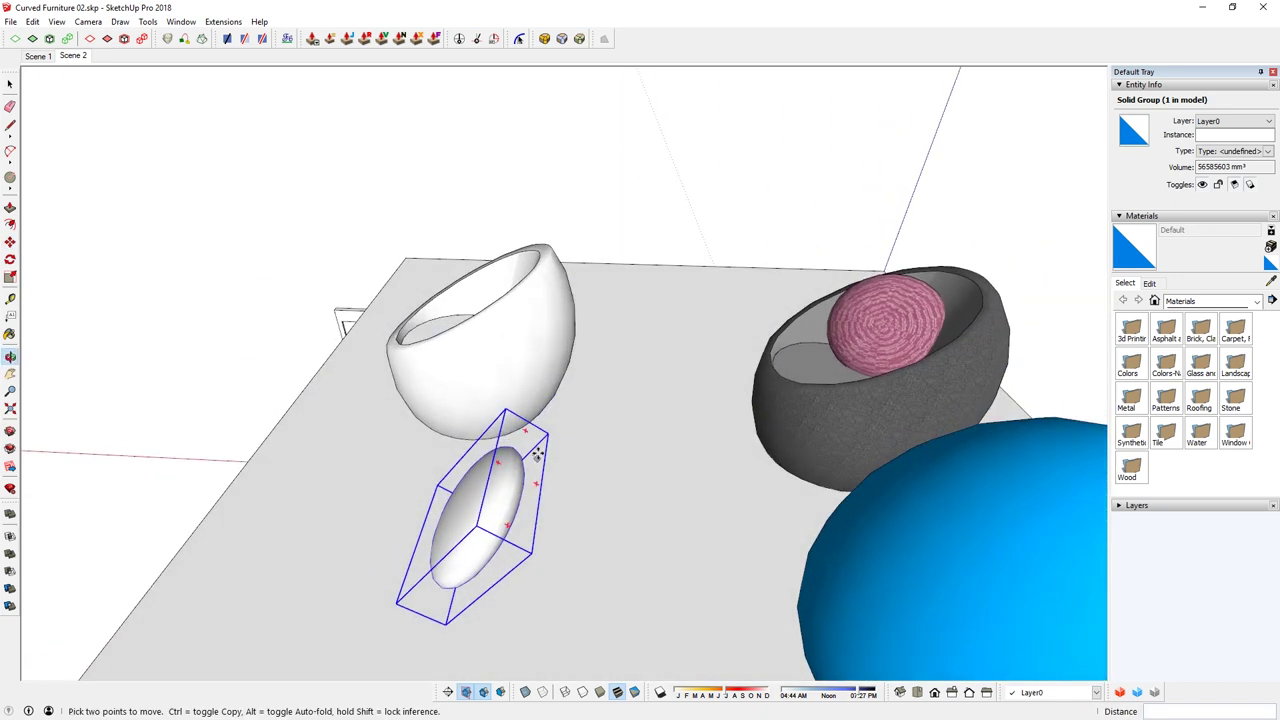
{"action": "key", "text": "q"}
{"action": "left_click", "coordinate": [538, 505]}
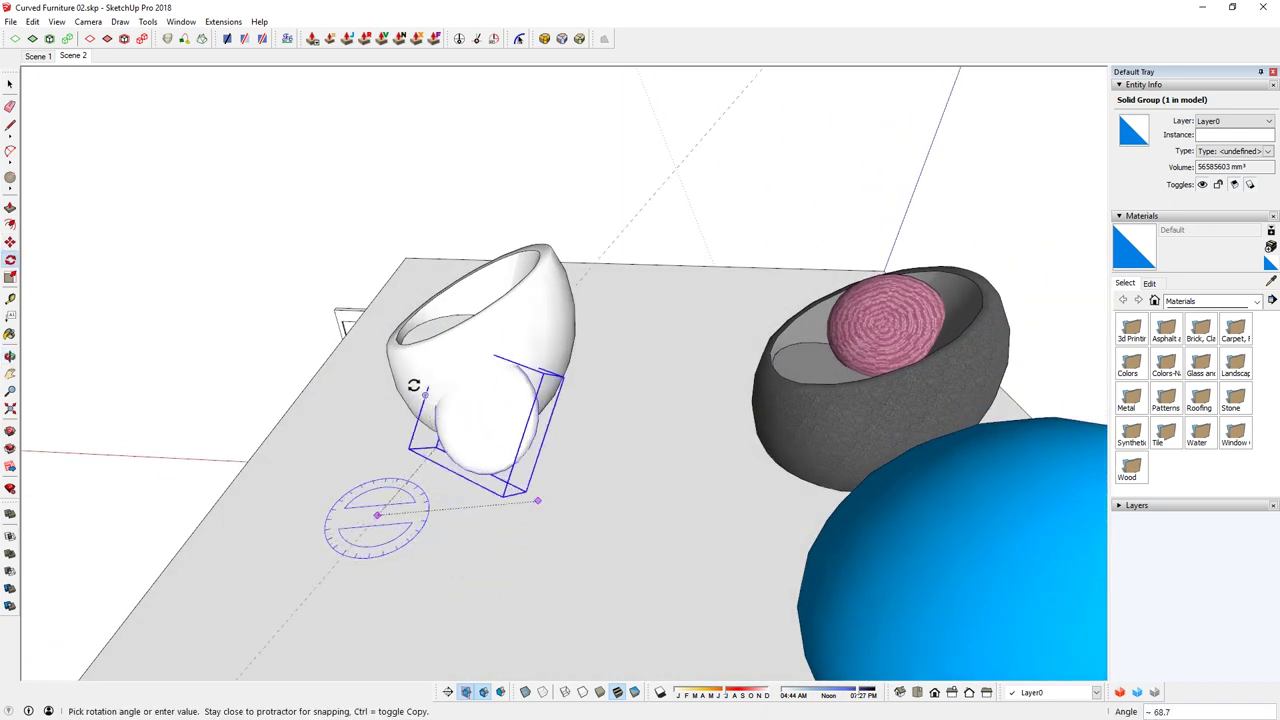
{"action": "left_click", "coordinate": [424, 394]}
Move the cushion inside the white egg chair so it leans against the backrest.
{"action": "middle_click_drag", "start_coordinate": [311, 480], "coordinate": [871, 507]}
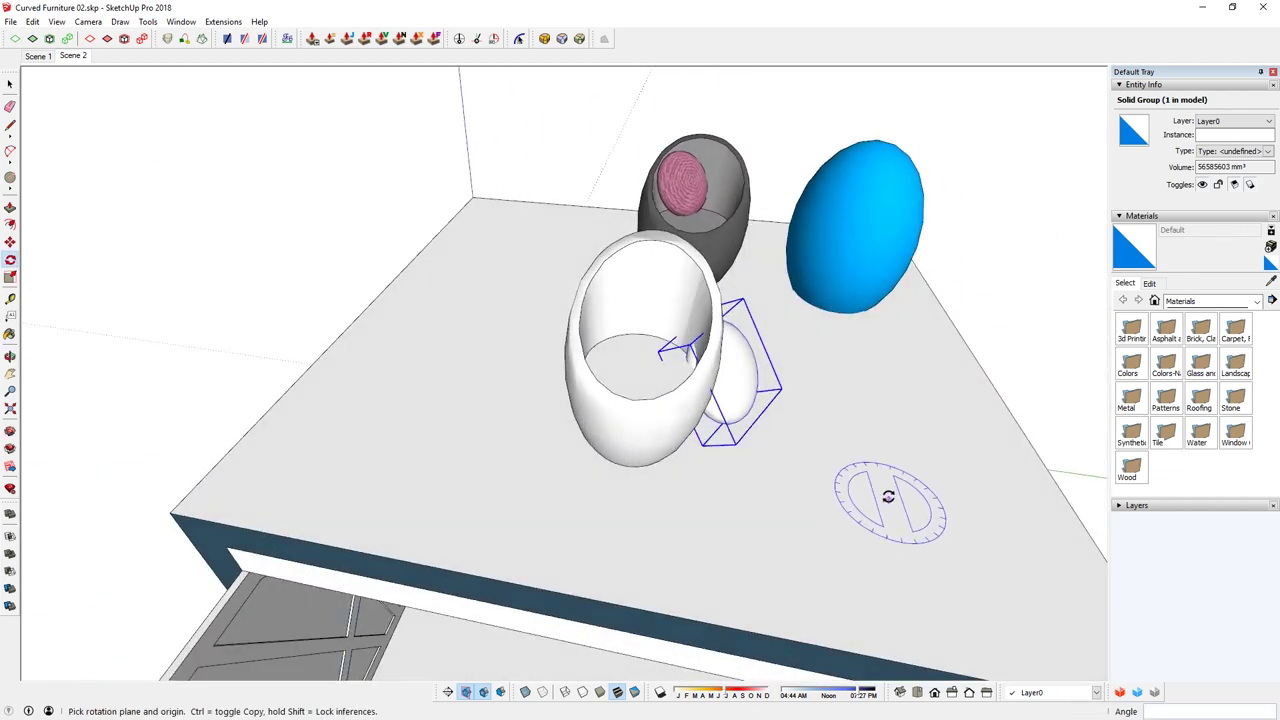
{"action": "key", "text": "m"}
{"action": "left_click", "coordinate": [871, 490]}
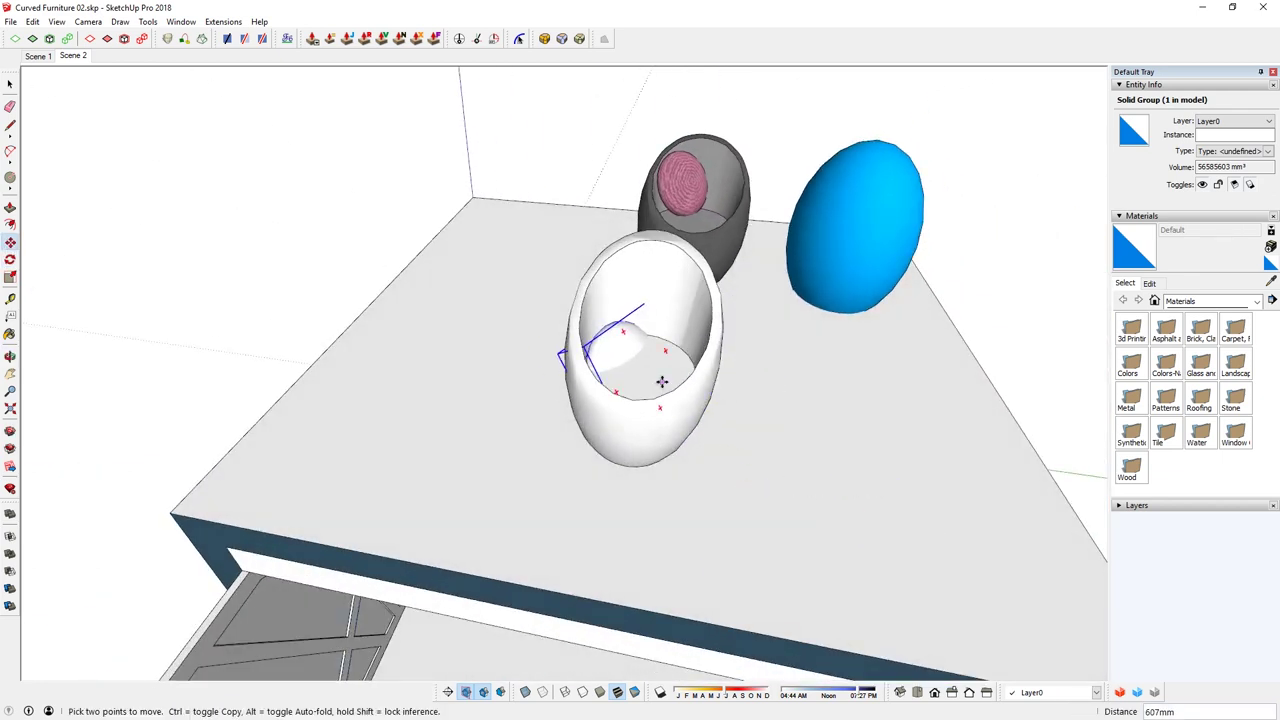
{"action": "middle_click_drag", "start_coordinate": [664, 322], "coordinate": [740, 203]}
{"action": "scroll", "coordinate": [631, 287], "scroll_direction": "up", "scroll_amount": 4}
{"action": "left_click", "coordinate": [629, 263]}
{"action": "left_click", "coordinate": [872, 566]}
Scale the cushion uniformly to 0.85 and reposition it inside the white chair.
{"action": "key", "text": "s"}
{"action": "left_click_drag", "start_coordinate": [475, 249], "coordinate": [531, 263]}
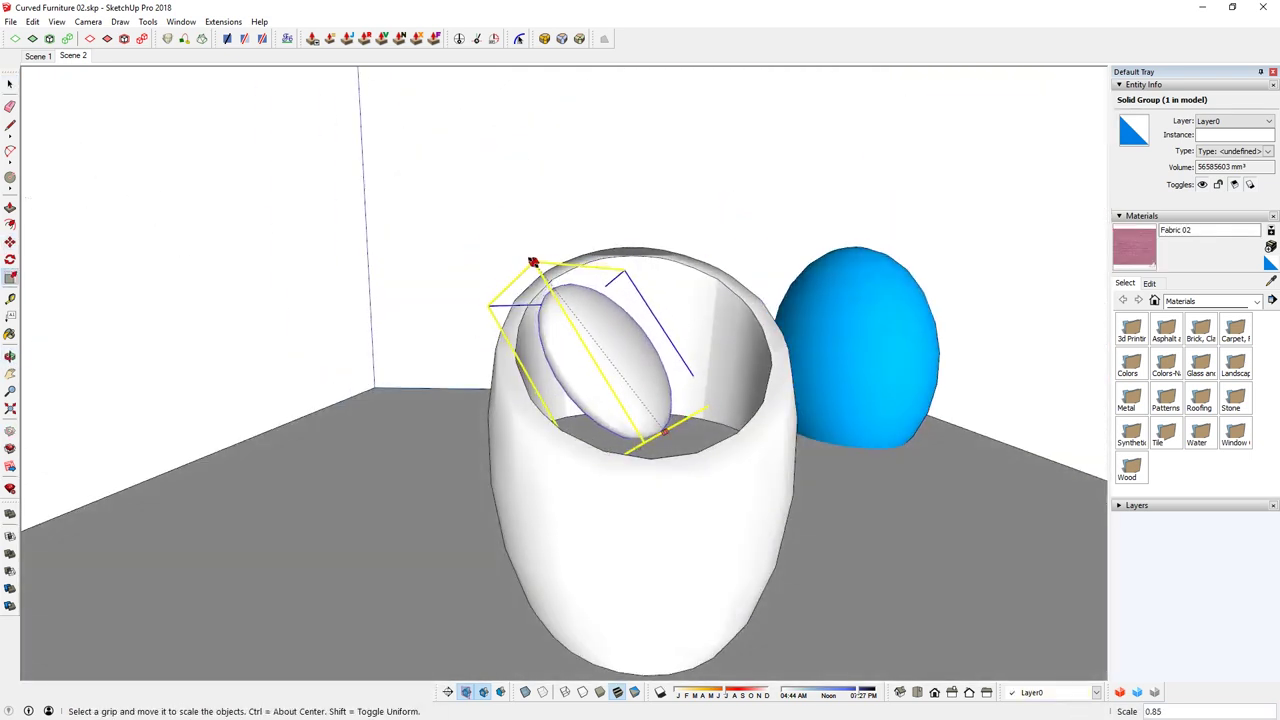
{"action": "key", "text": "m"}
{"action": "left_click", "coordinate": [893, 565]}
{"action": "middle_click_drag", "start_coordinate": [531, 263], "coordinate": [551, 280]}
{"action": "key", "text": "space"}
{"action": "middle_click_drag", "start_coordinate": [630, 472], "coordinate": [423, 571]}
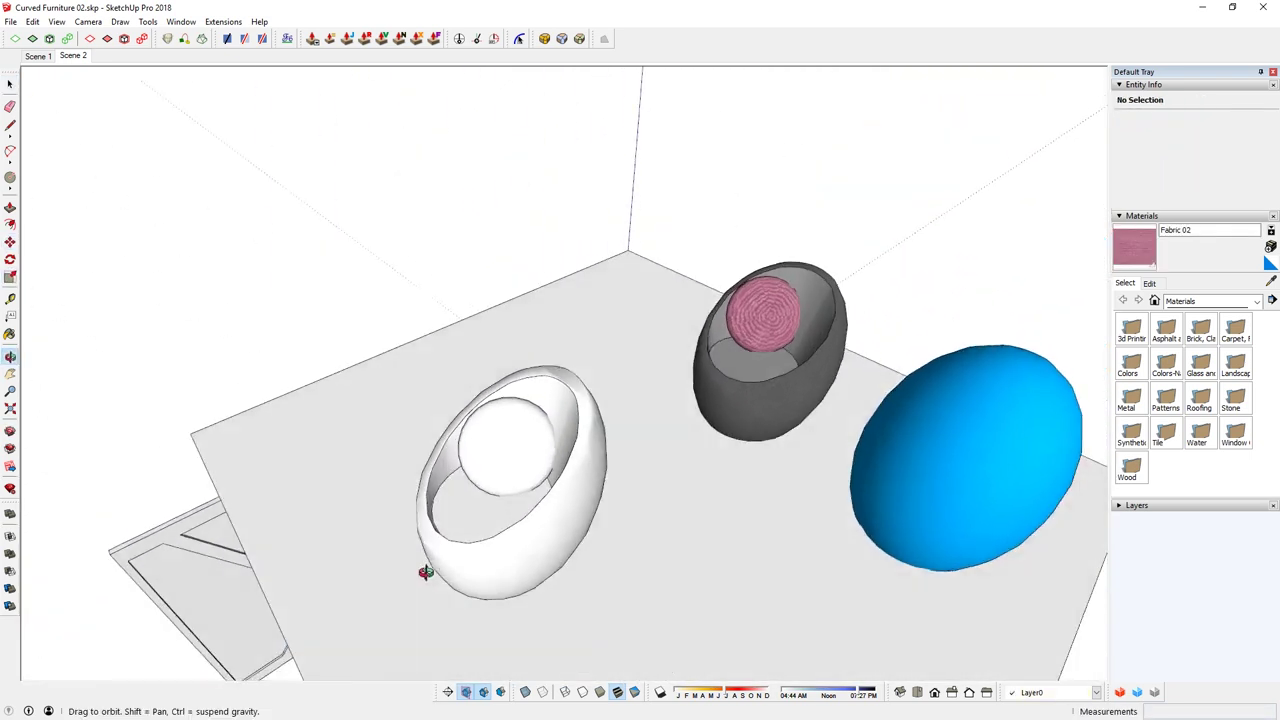